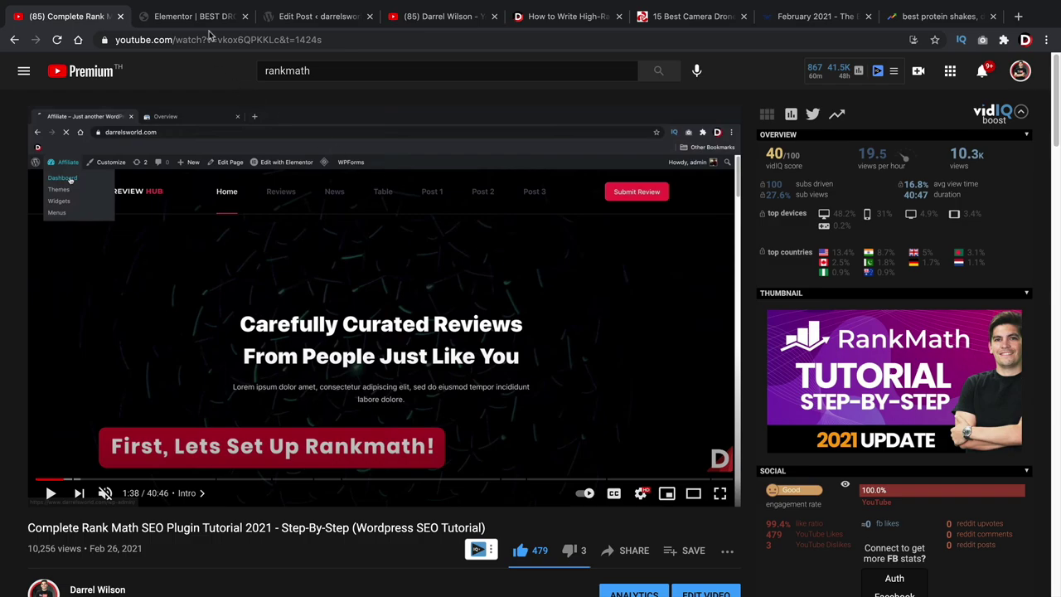
Skim the high-ranking blog post guide top to bottom, then return to the drone post's SEO checks
left_click(207, 16)
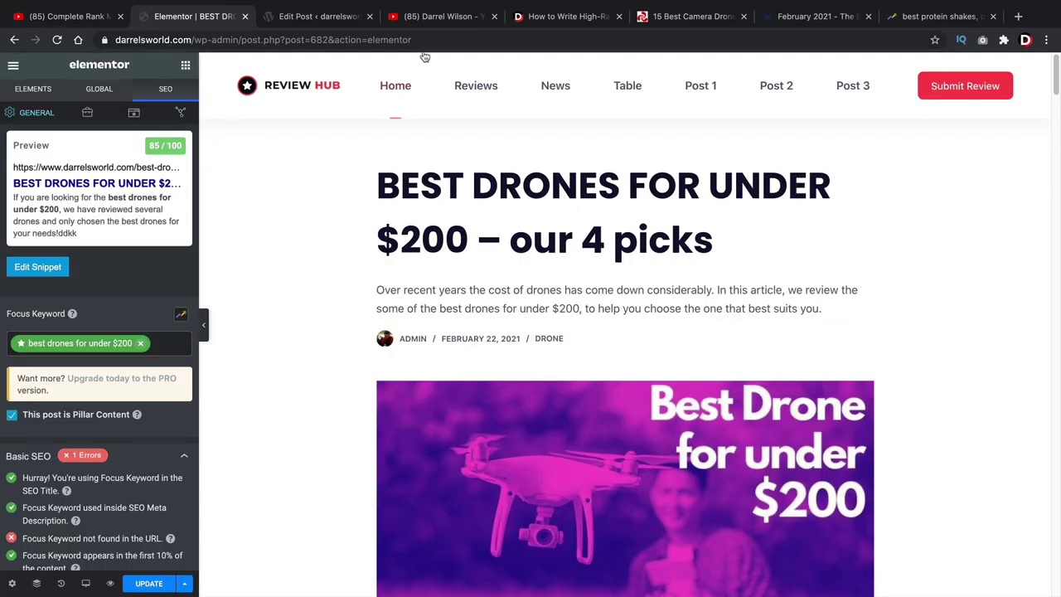
left_click(547, 23)
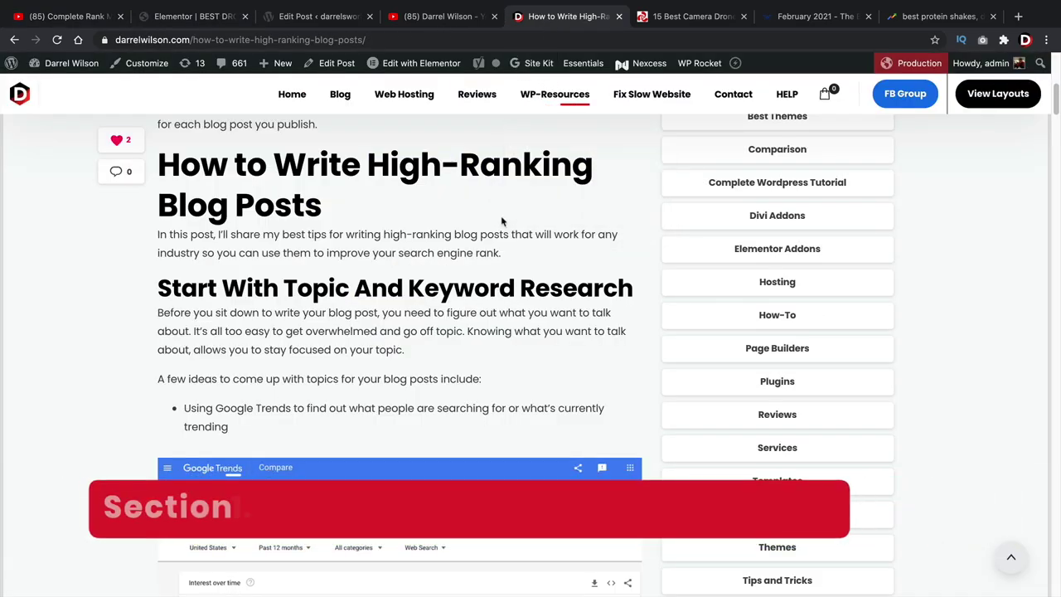
scroll(500, 282, "up", 5)
scroll(499, 282, "down", 5)
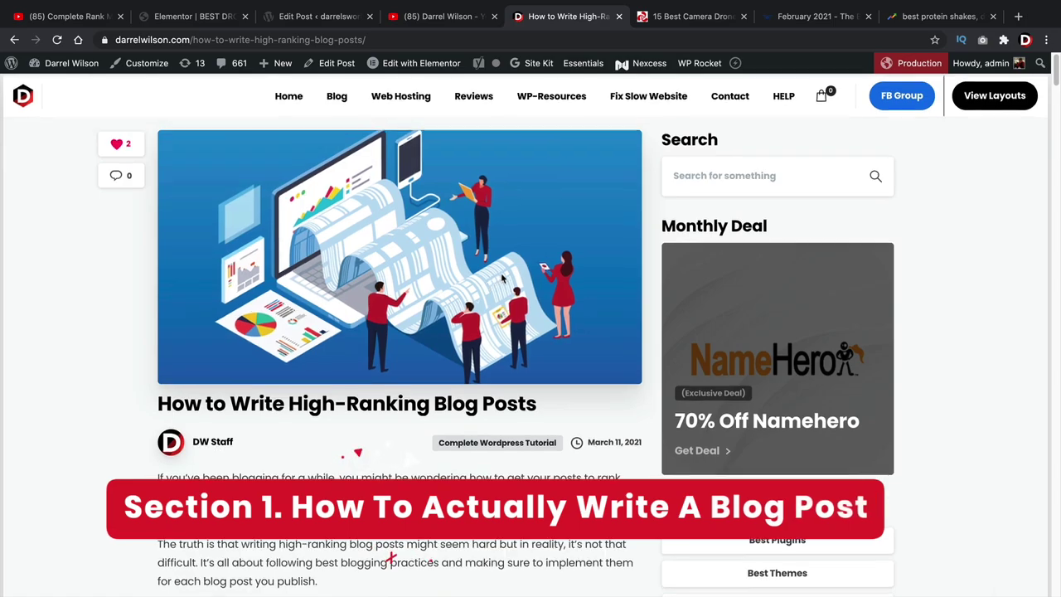
scroll(503, 272, "down", 10)
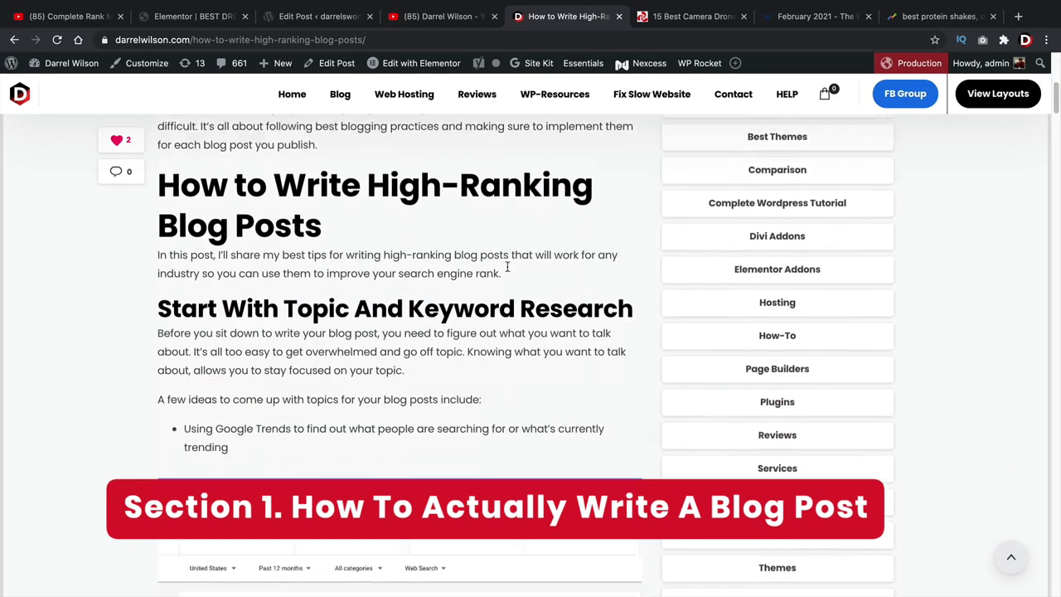
scroll(512, 261, "down", 10)
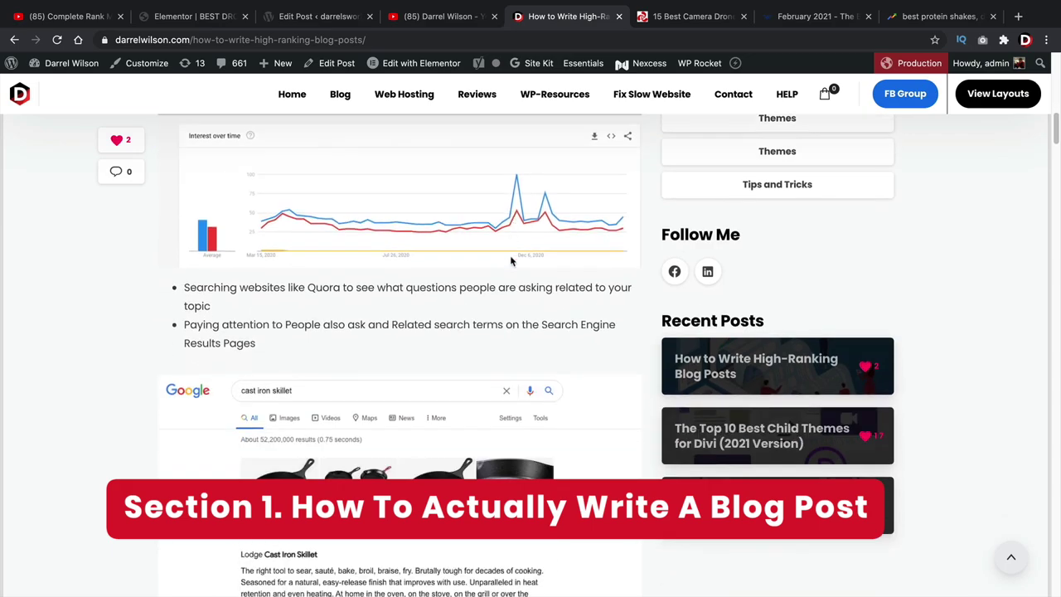
scroll(512, 260, "down", 20)
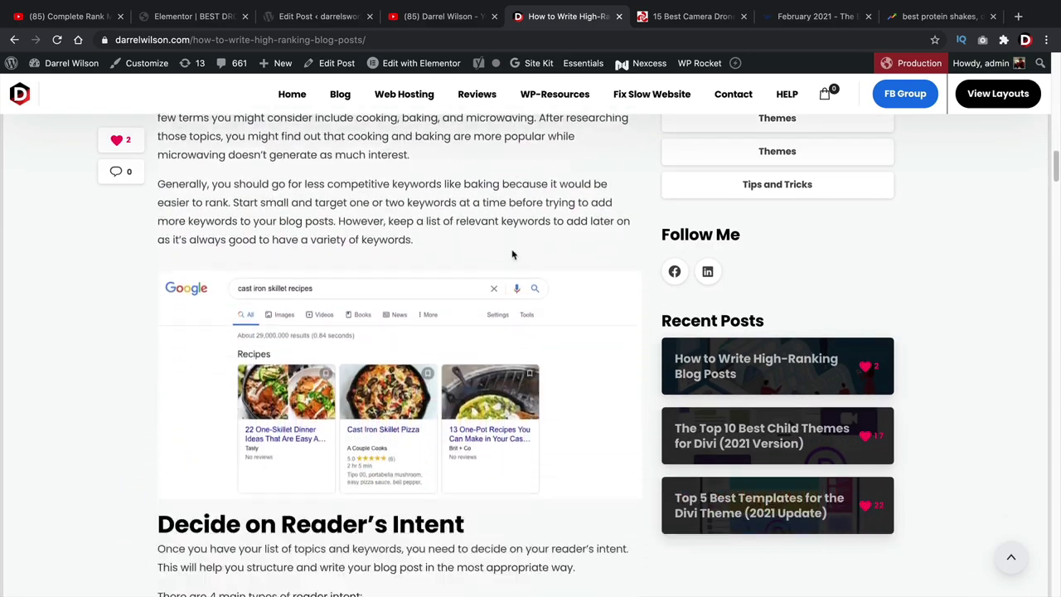
scroll(509, 253, "down", 4)
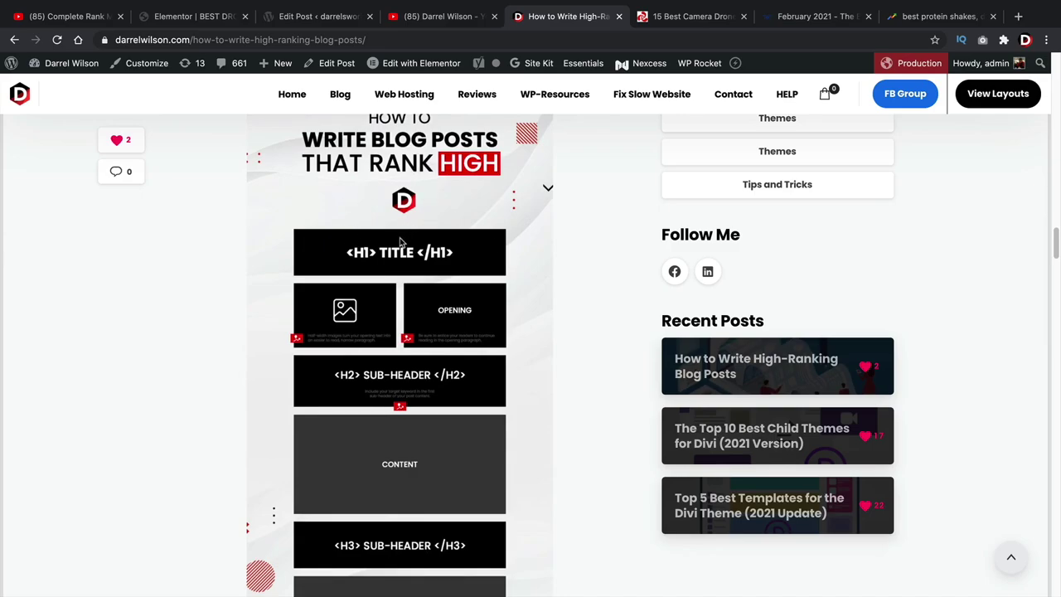
scroll(450, 299, "down", 1)
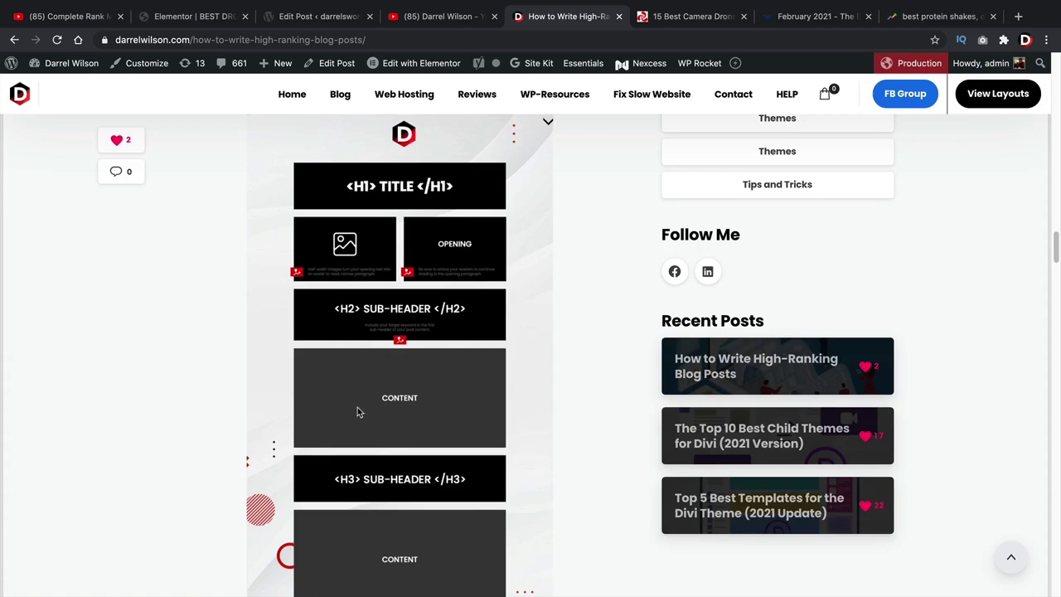
left_click(206, 18)
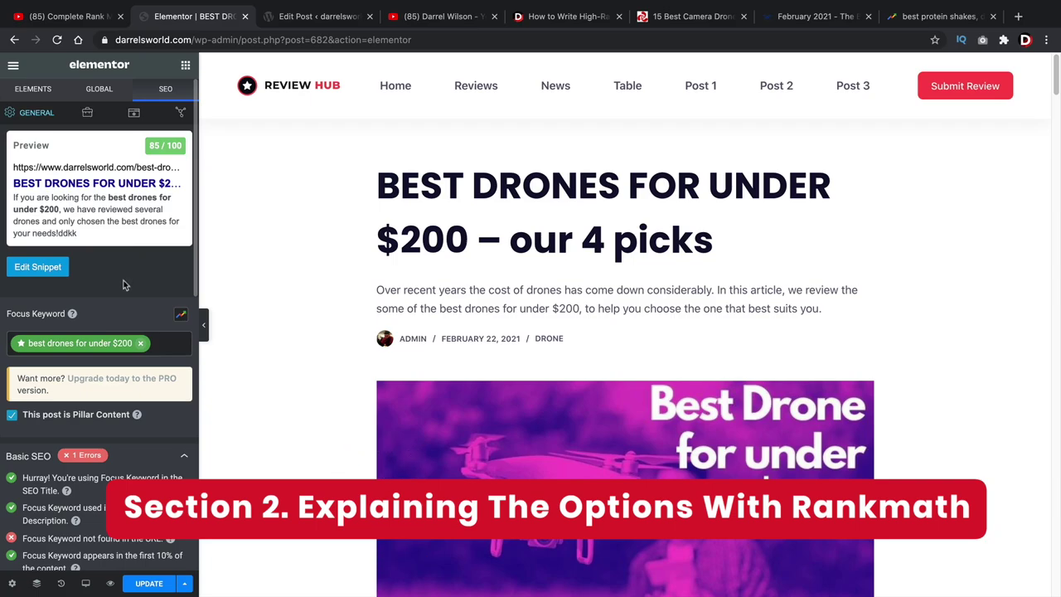
scroll(123, 280, "down", 3)
scroll(50, 392, "down", 1)
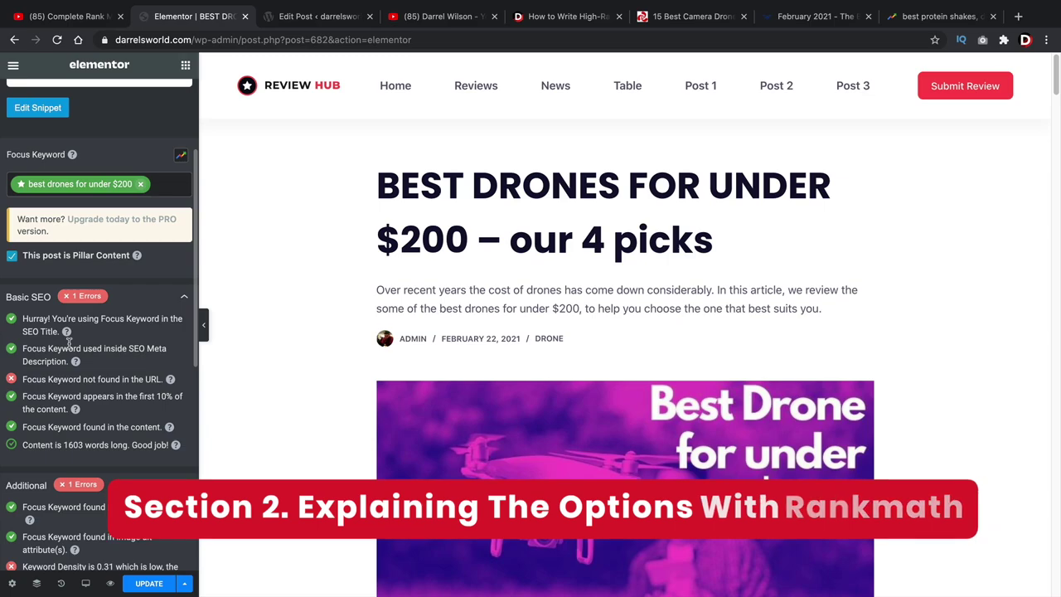
triple_click(65, 377)
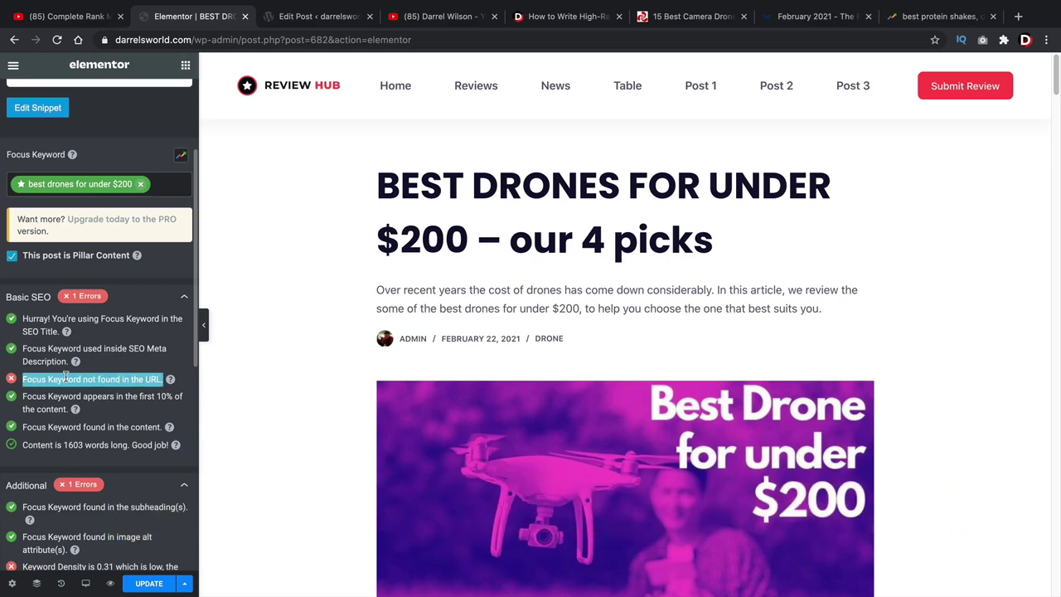
scroll(65, 377, "down", 3)
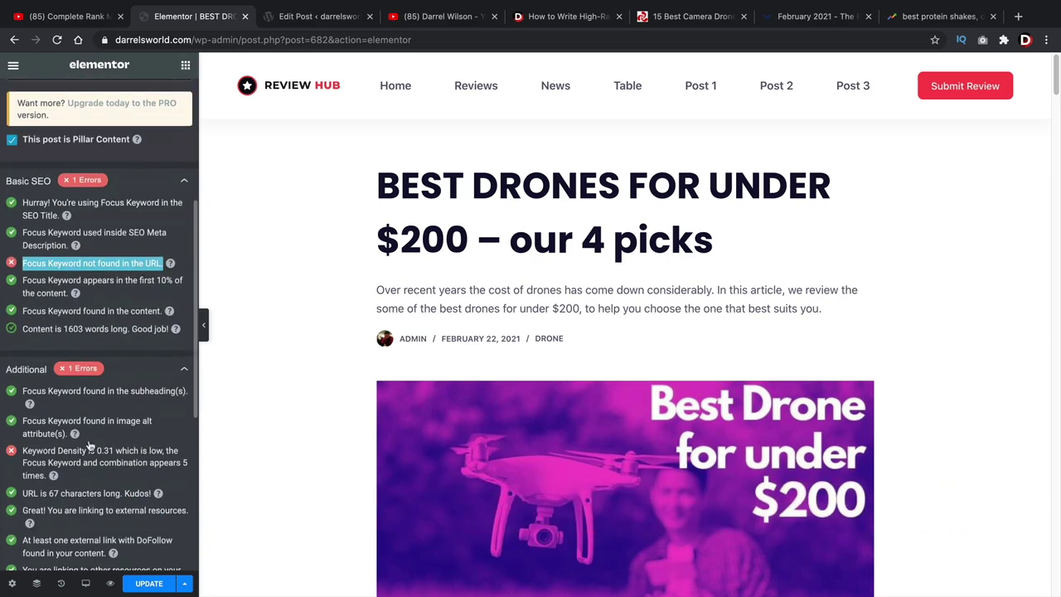
scroll(90, 445, "down", 1)
scroll(97, 436, "down", 1)
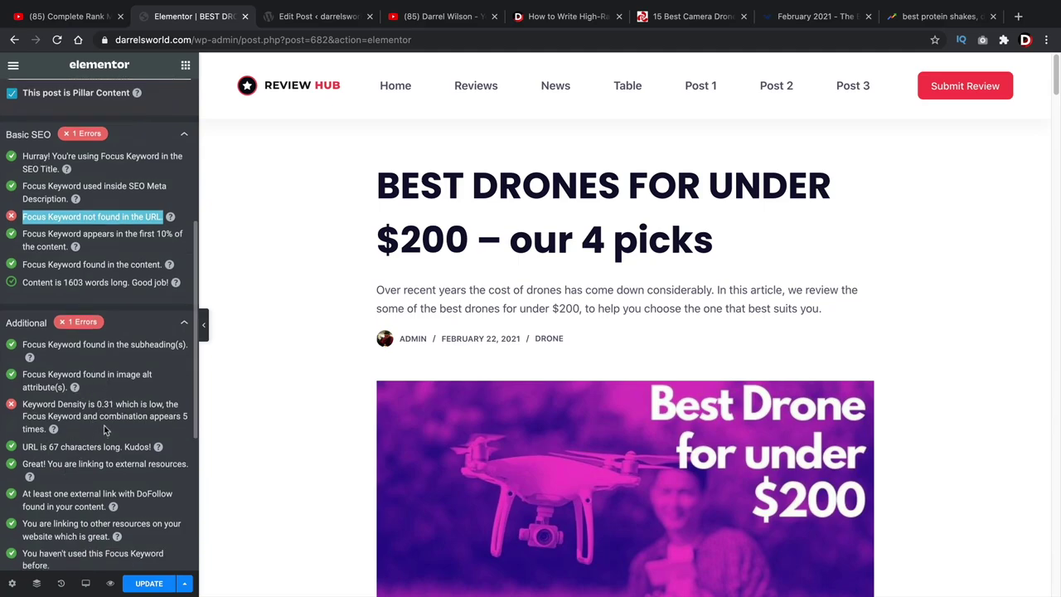
scroll(76, 374, "down", 3)
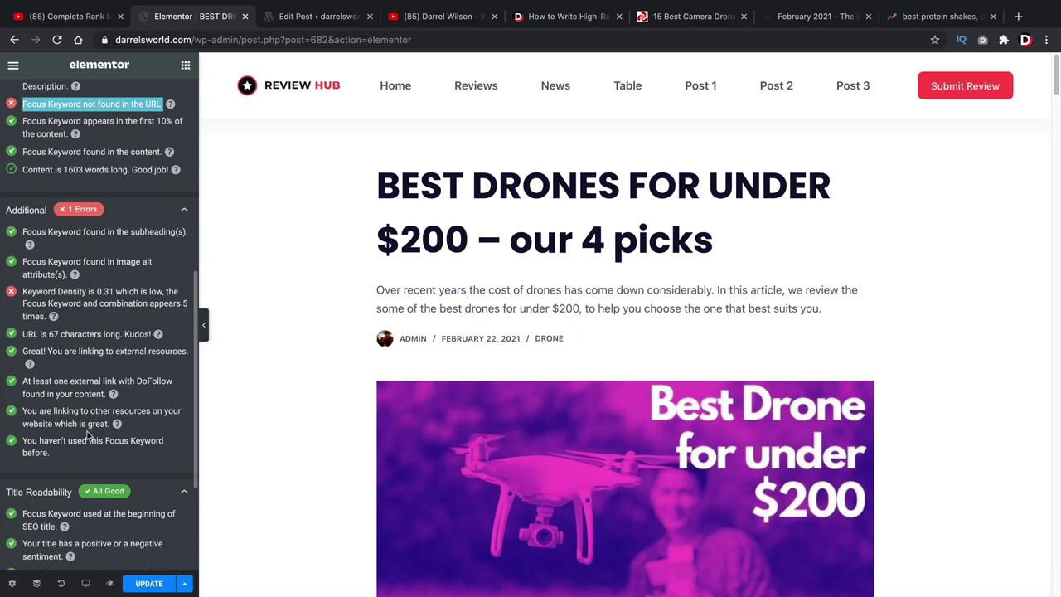
scroll(87, 427, "down", 3)
scroll(91, 421, "up", 10)
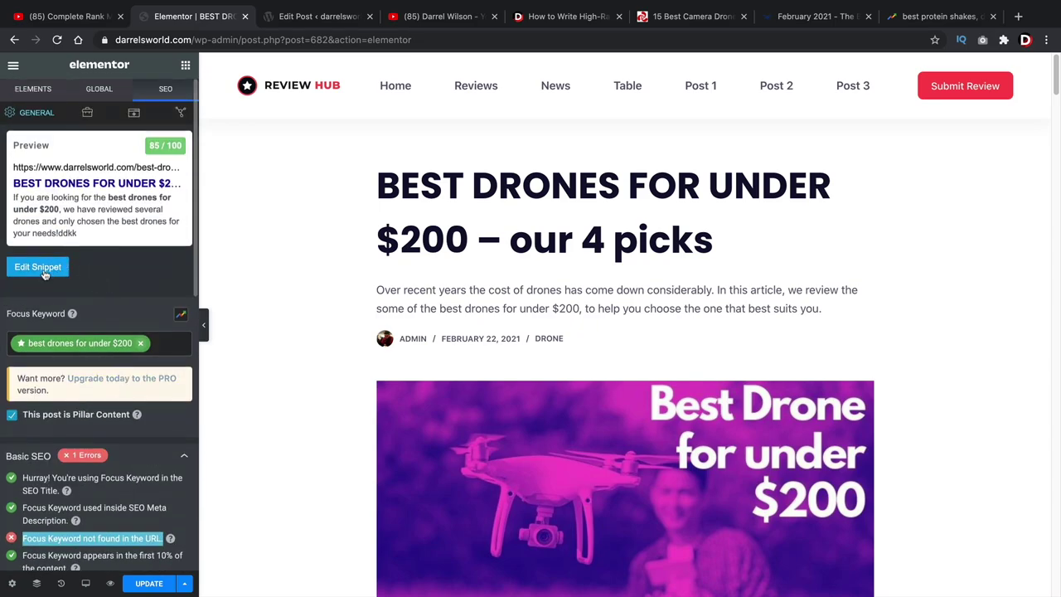
Check the drone post's Rank Math preview snippet and permalink, then go back to Elementor
left_click(292, 23)
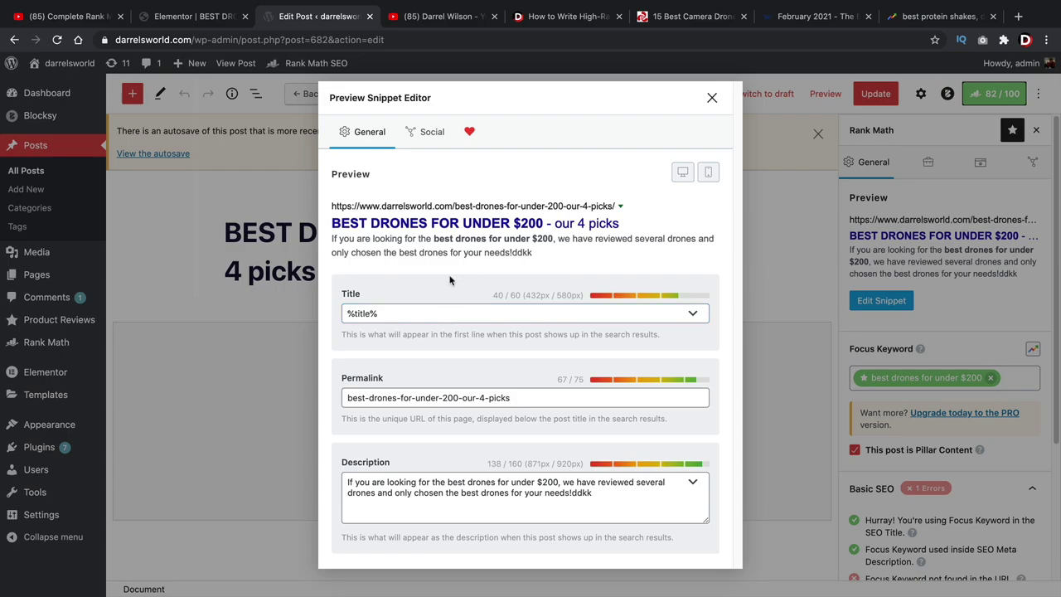
left_click(215, 17)
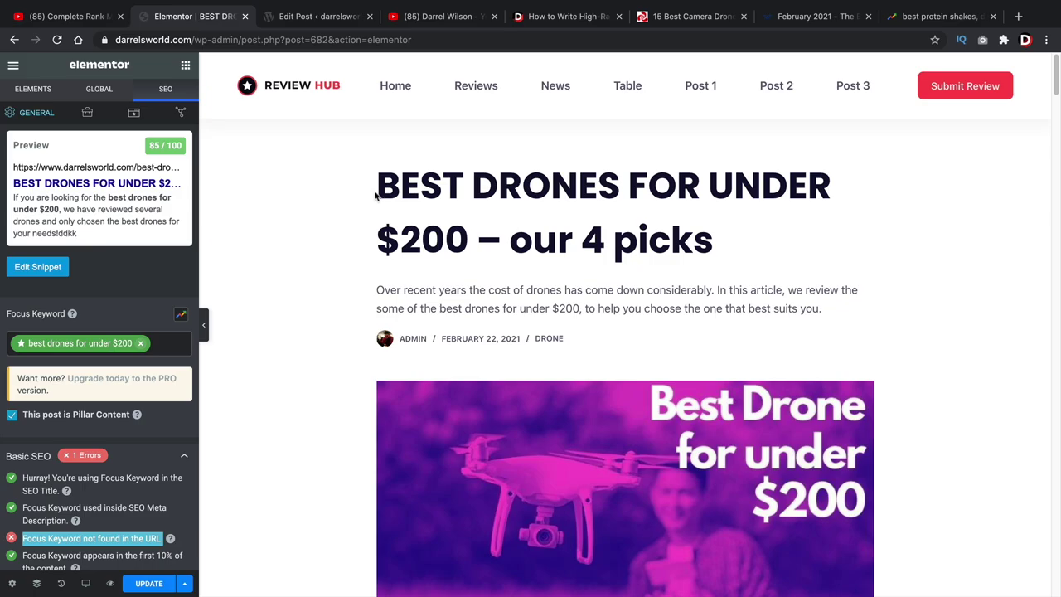
Scroll the guide to 'Start With Topic And Keyword Research', then bring up the fitness-terms Google Trends comparison
left_click(553, 16)
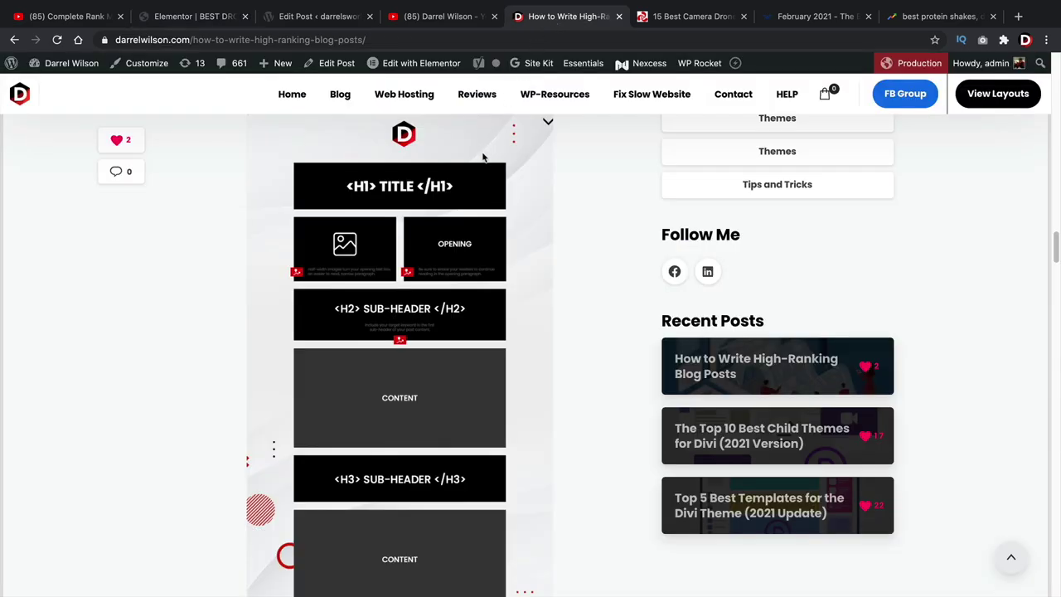
scroll(557, 401, "up", 20)
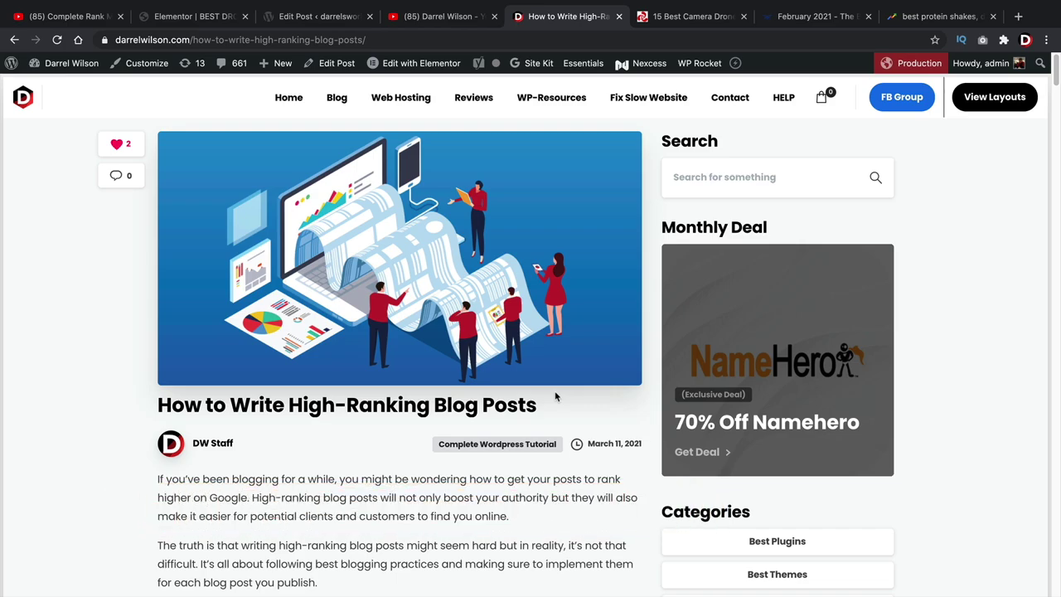
scroll(535, 406, "down", 3)
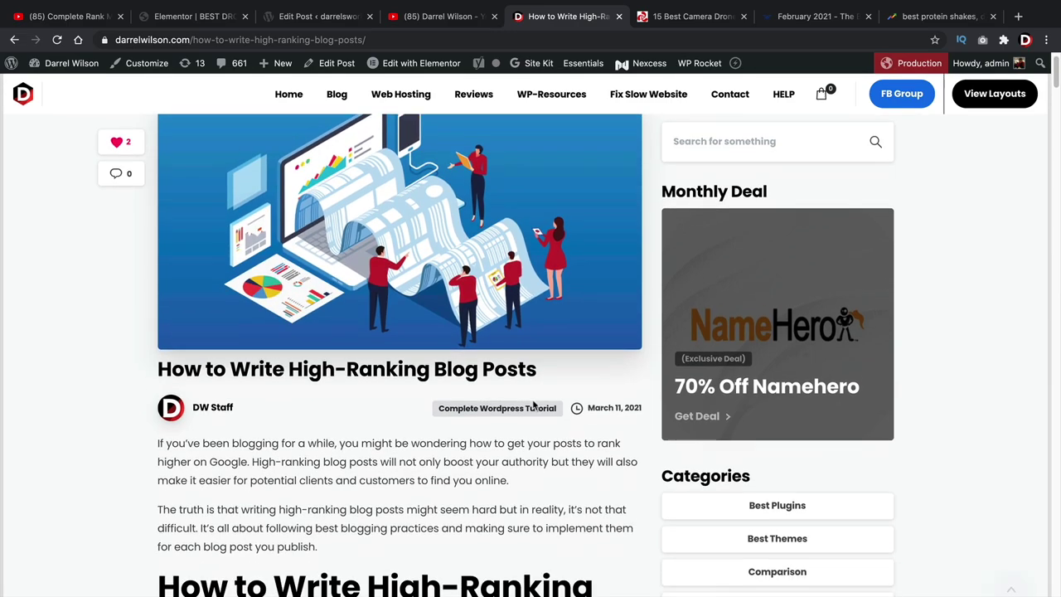
scroll(518, 379, "up", 2)
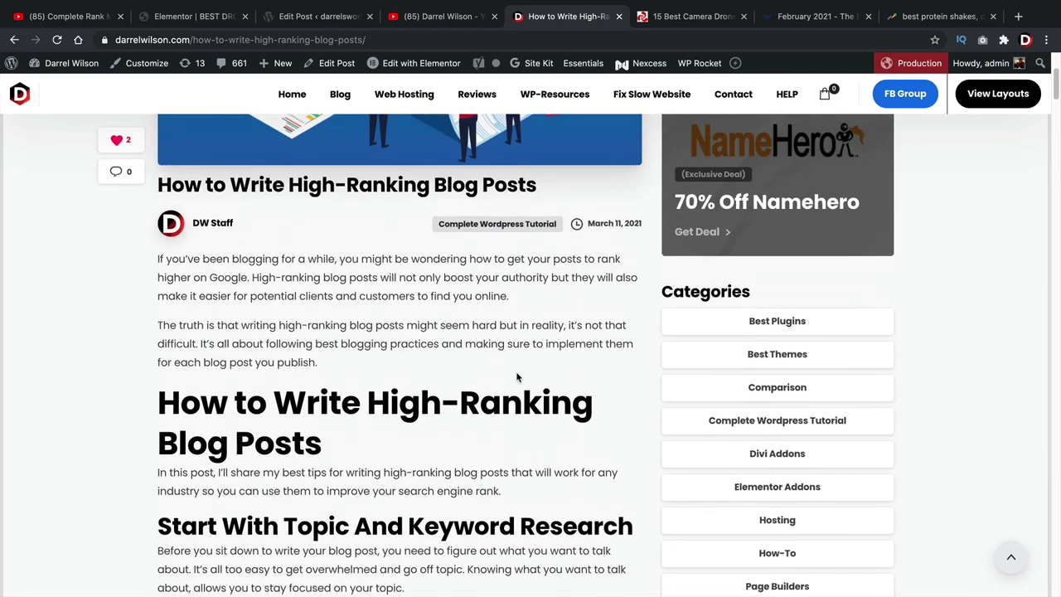
scroll(518, 377, "up", 3)
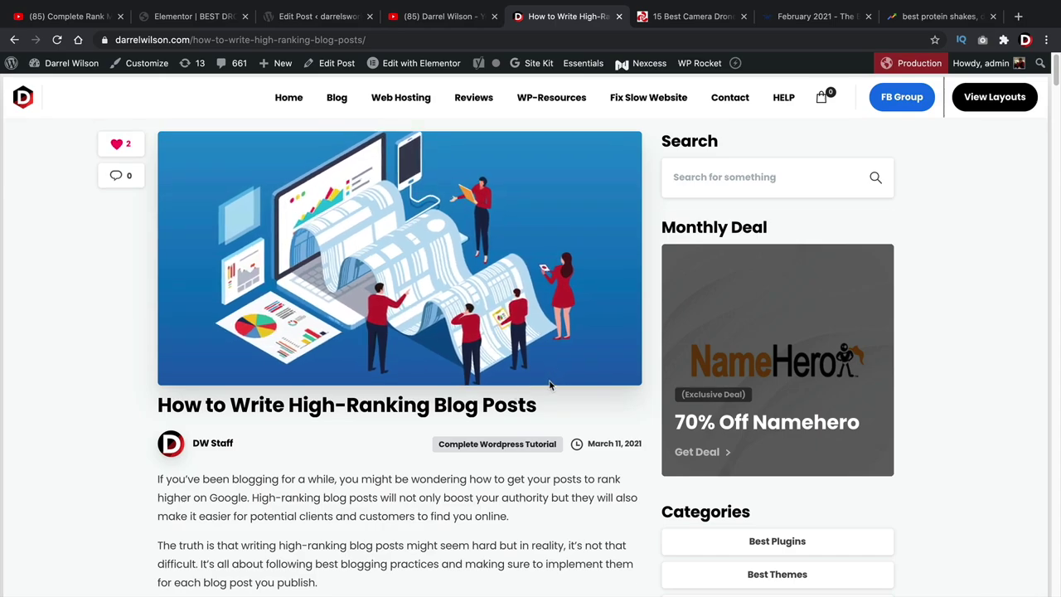
scroll(547, 367, "down", 5)
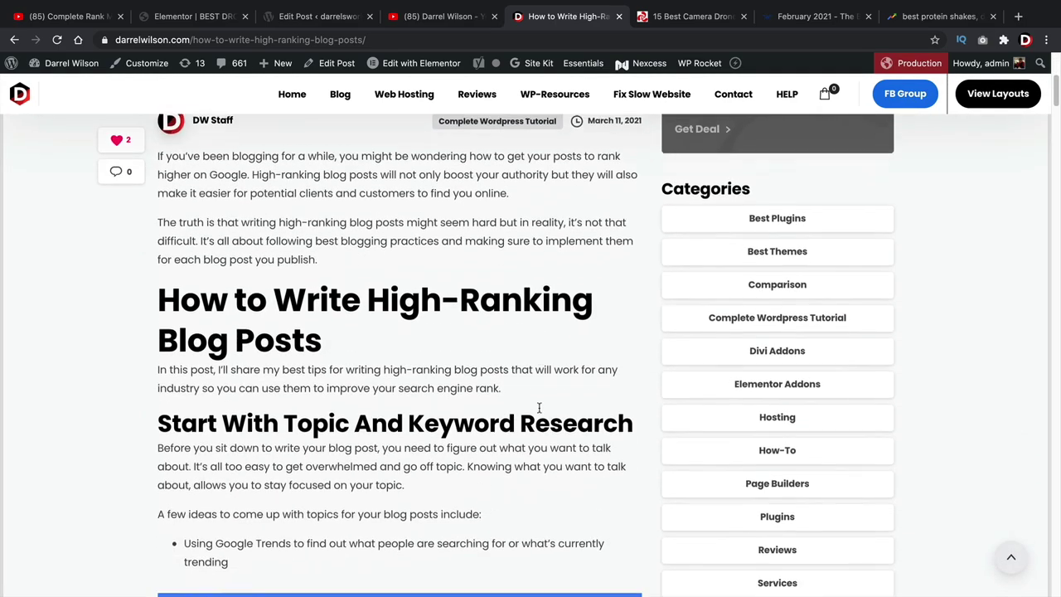
left_click(936, 17)
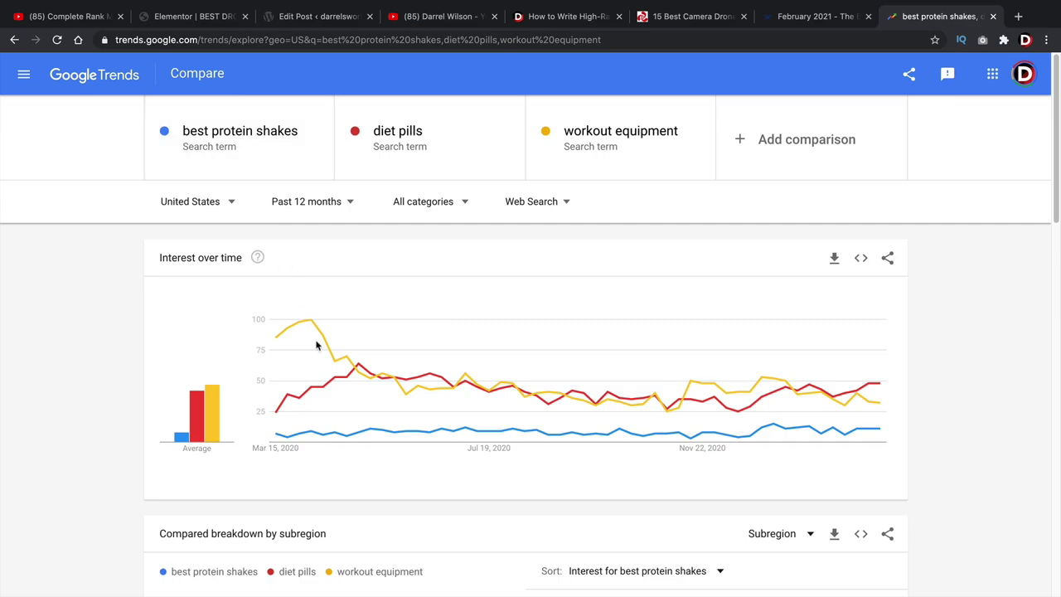
Add 'jumping jacks' as a fourth Google Trends comparison term
mouse_move(372, 429)
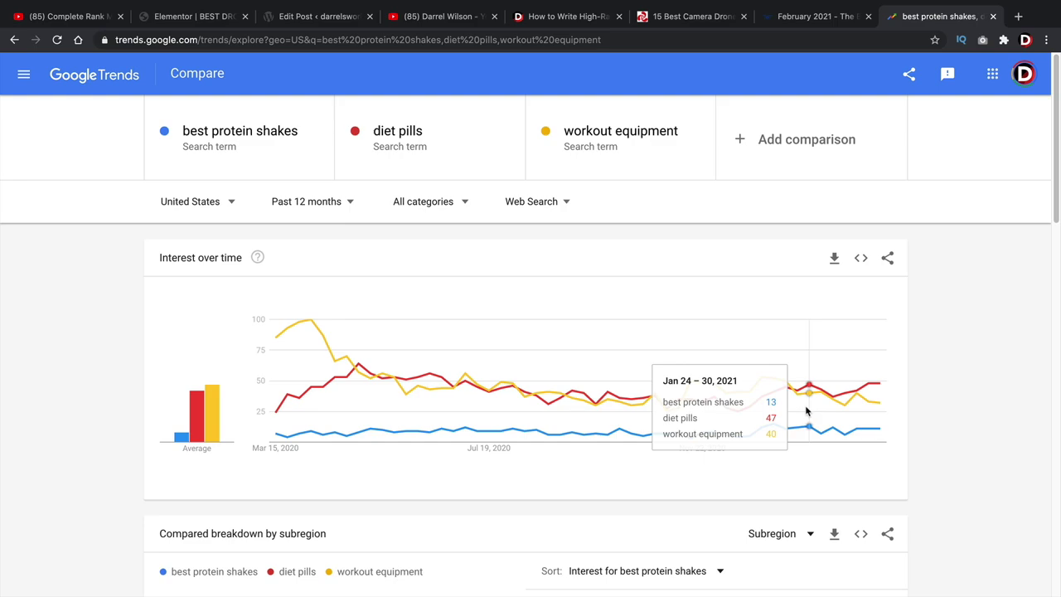
left_click(775, 142)
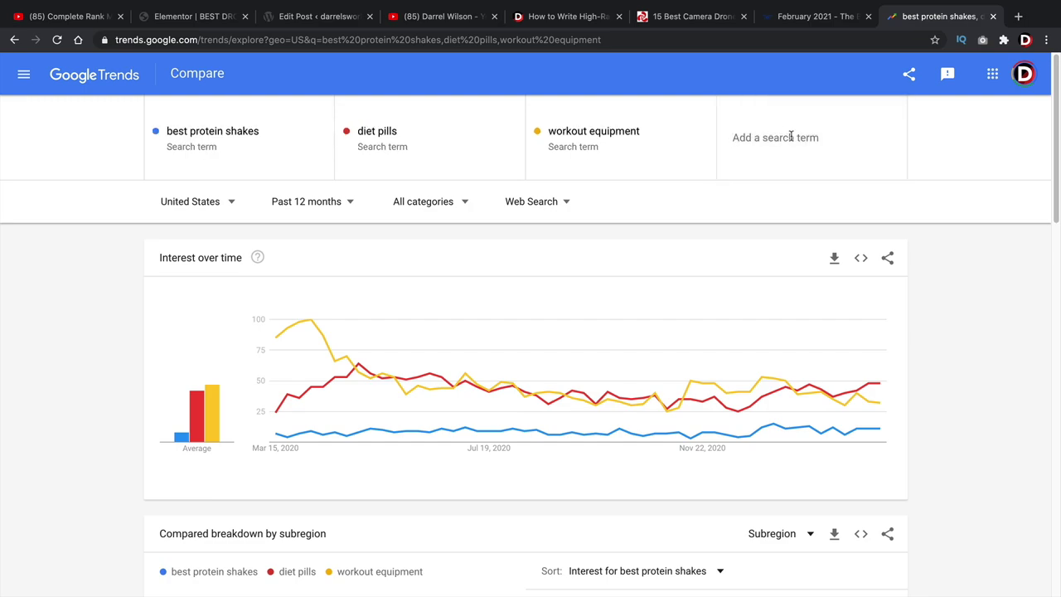
type("jumping ")
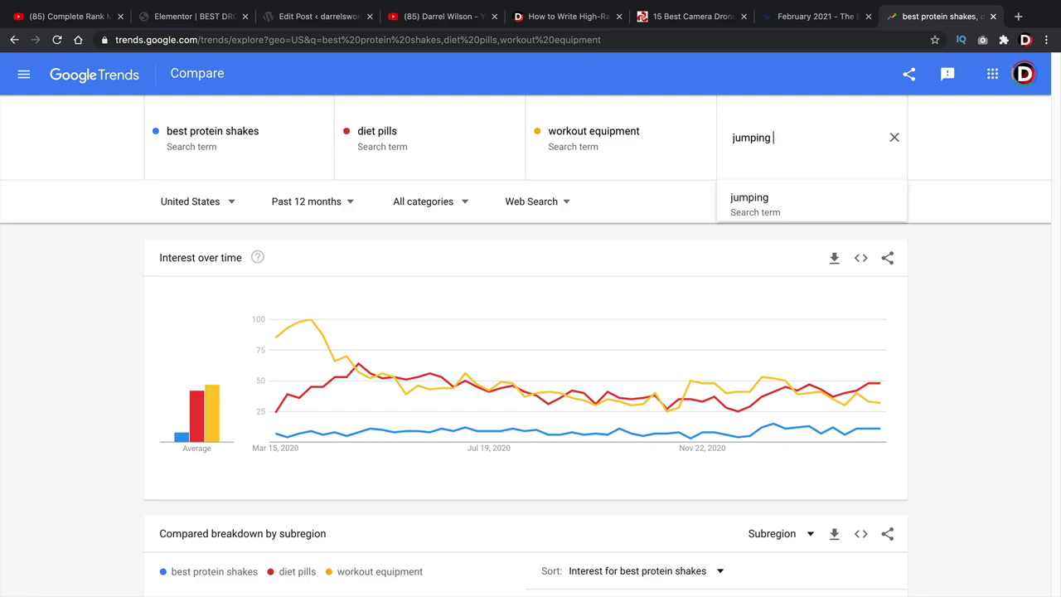
type("jacks")
key("Return")
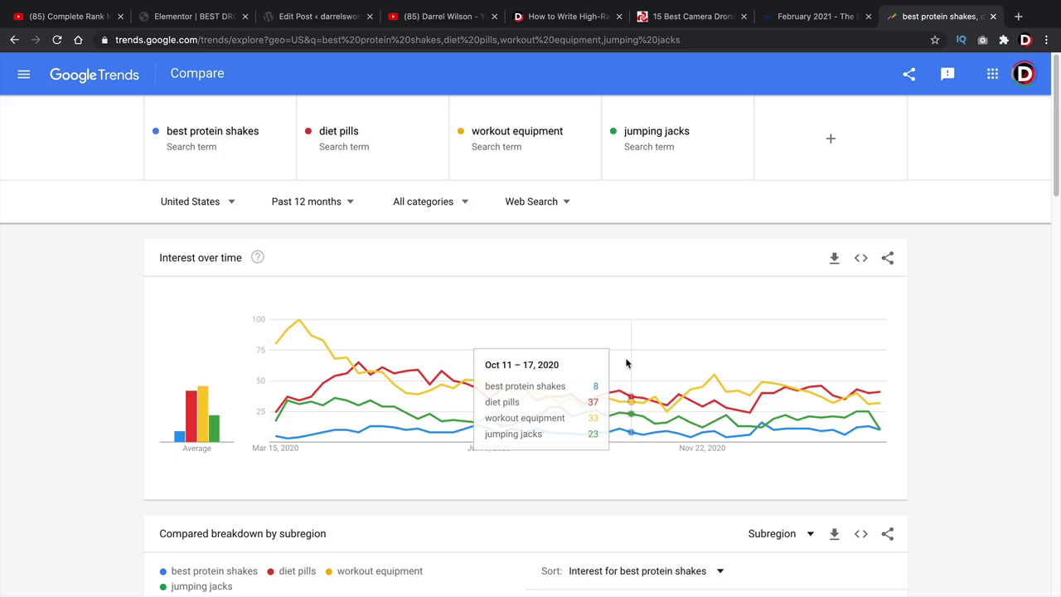
Highlight 'Keyword Research' in the guide's 'Start With Topic And Keyword Research' heading
left_click(570, 19)
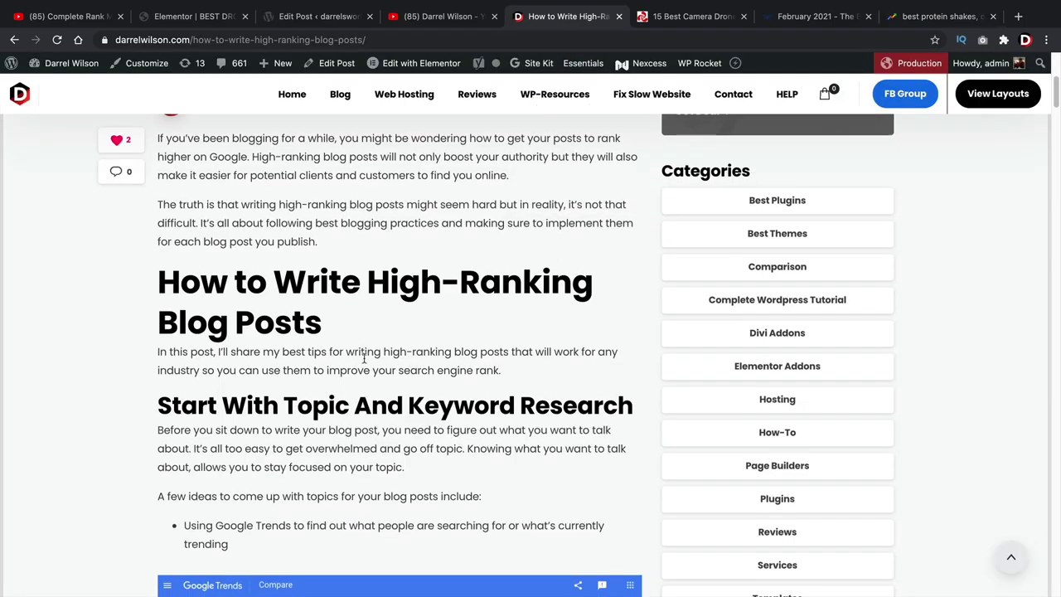
scroll(356, 348, "down", 3)
triple_click(427, 283)
left_click(394, 284, "shift")
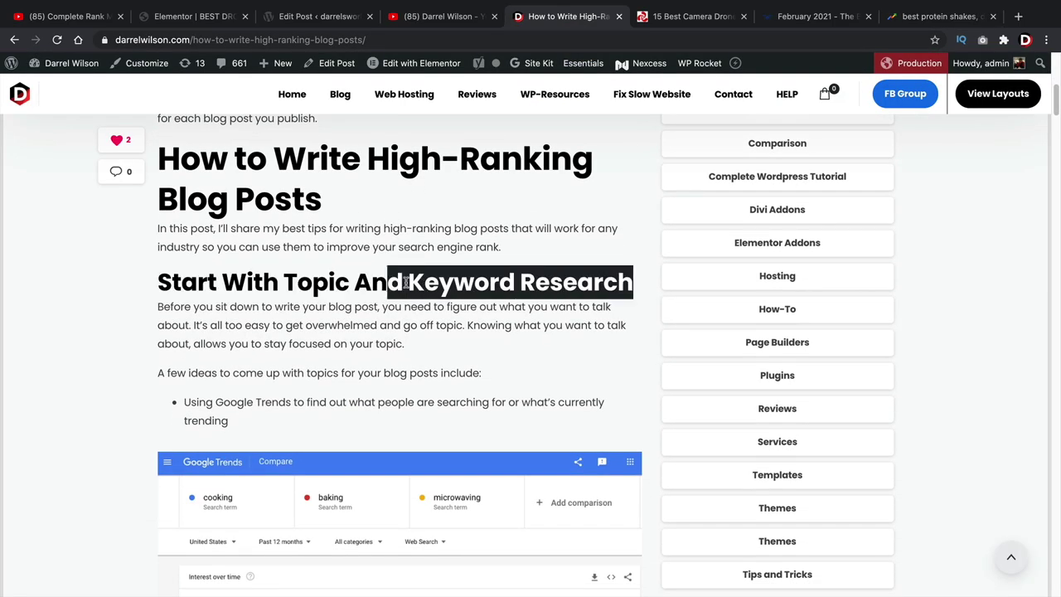
left_click_drag(406, 284, 591, 283)
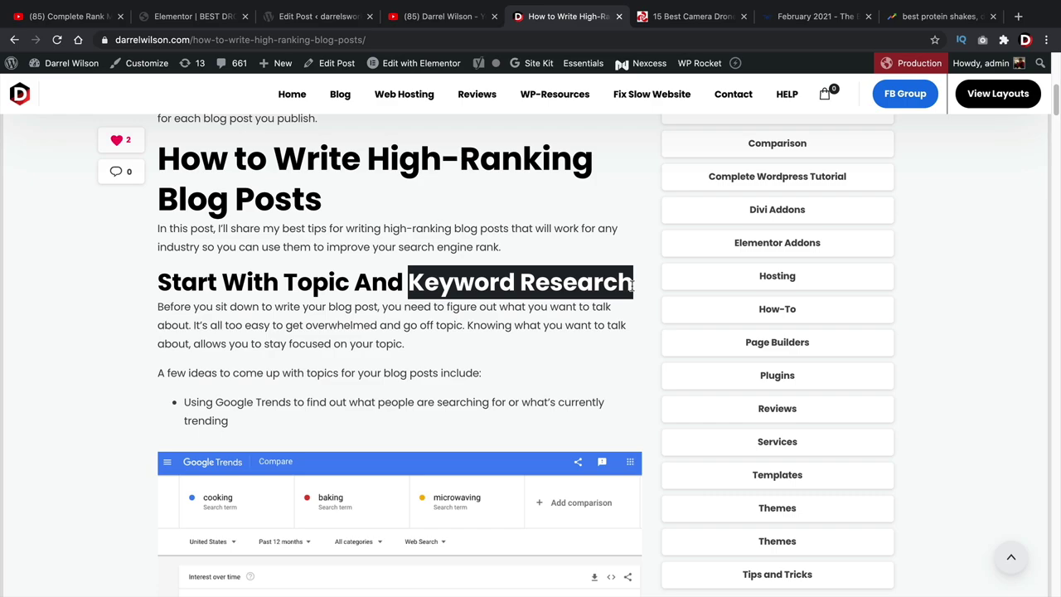
Search Google for 'jumping jacks muscles worked' in a new tab, scan results, then return to Google Trends
left_click(922, 17)
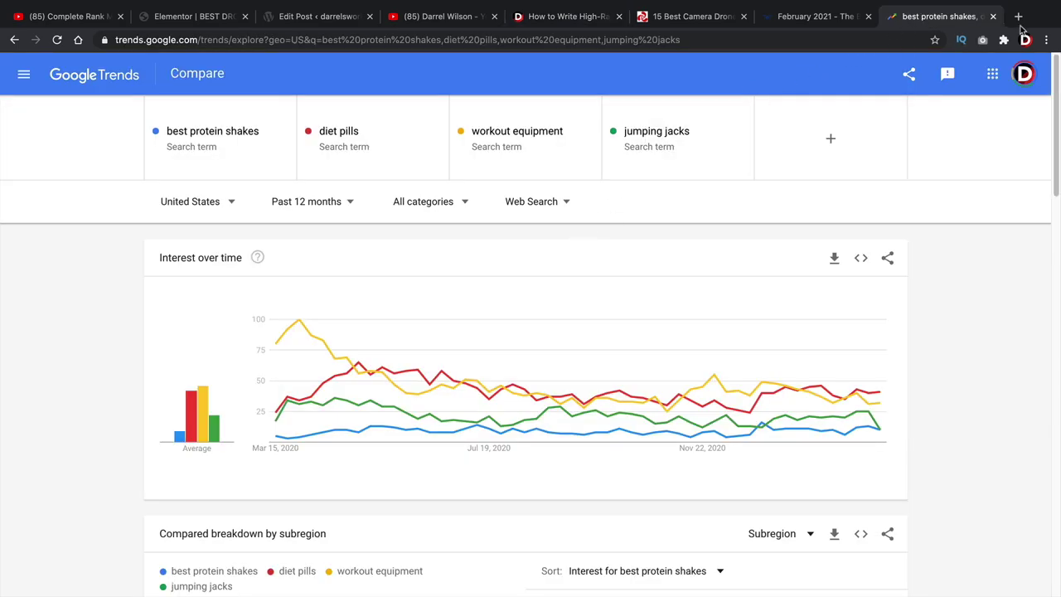
left_click(1018, 17)
type("google")
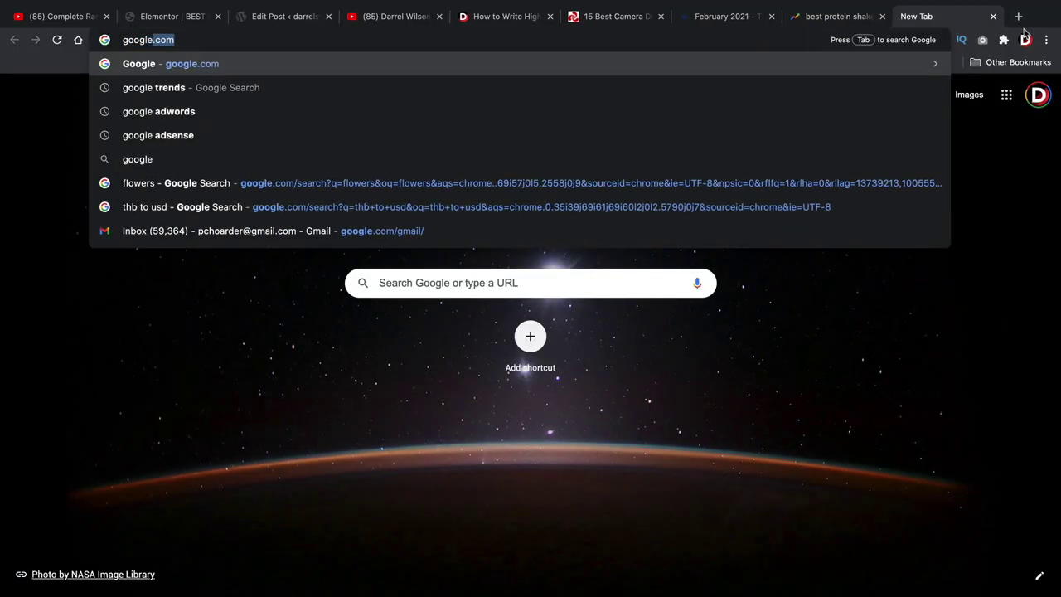
key("Return")
type("jumping jacks")
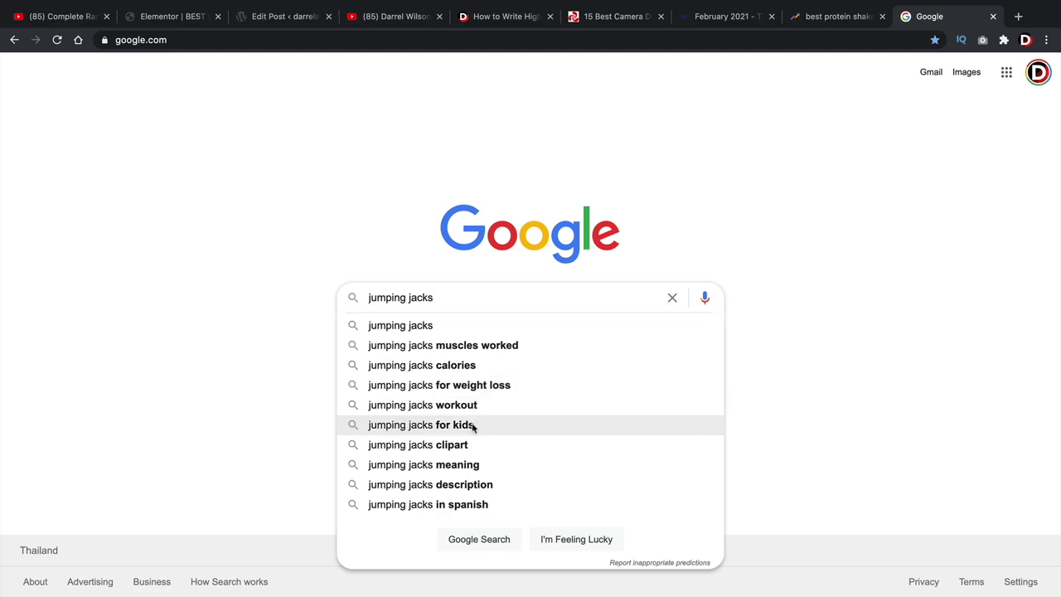
left_click(429, 351)
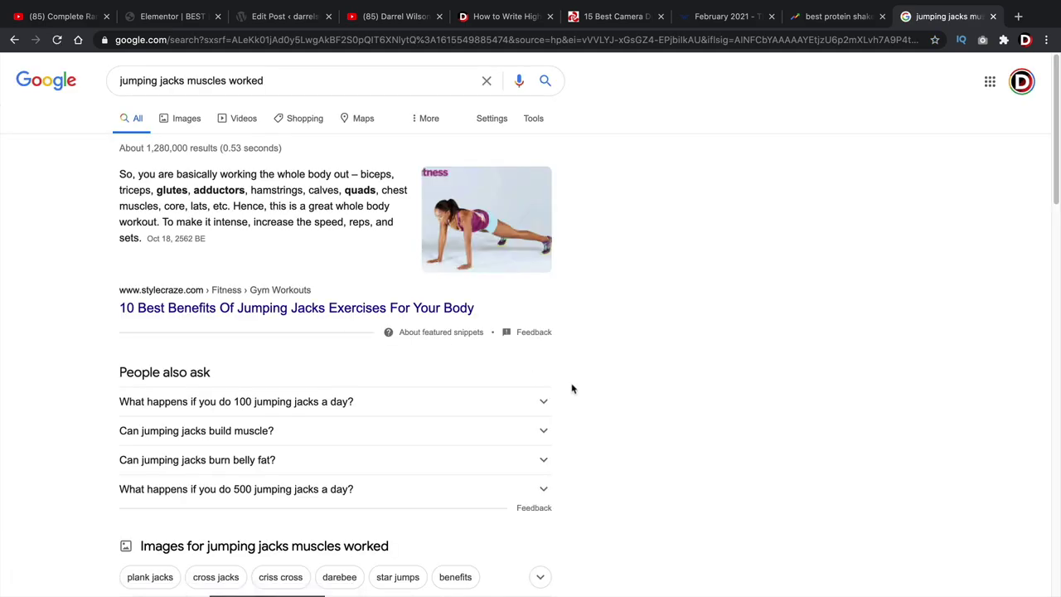
scroll(582, 340, "down", 20)
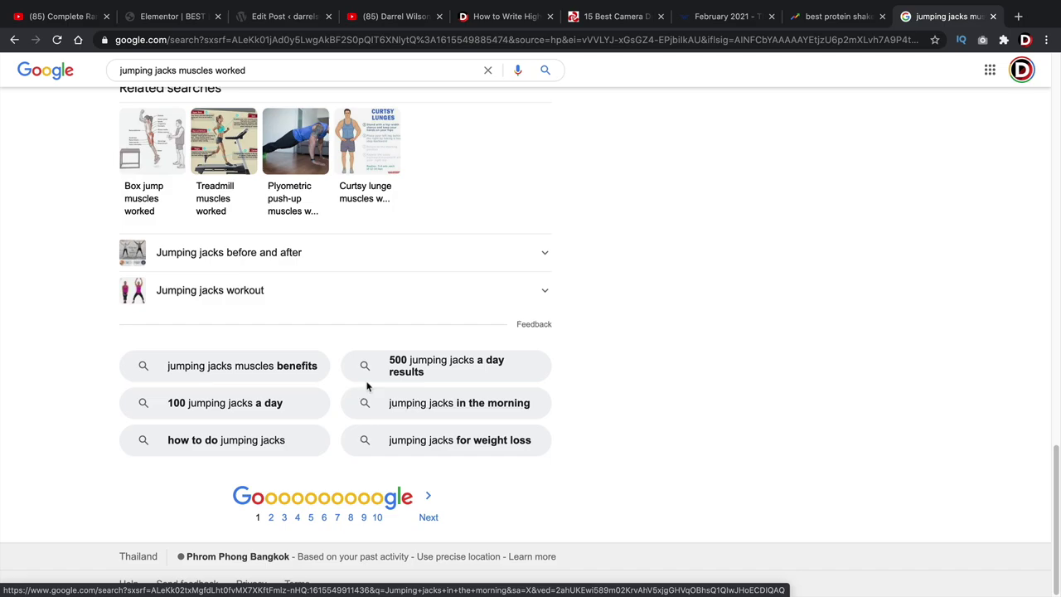
left_click(833, 17)
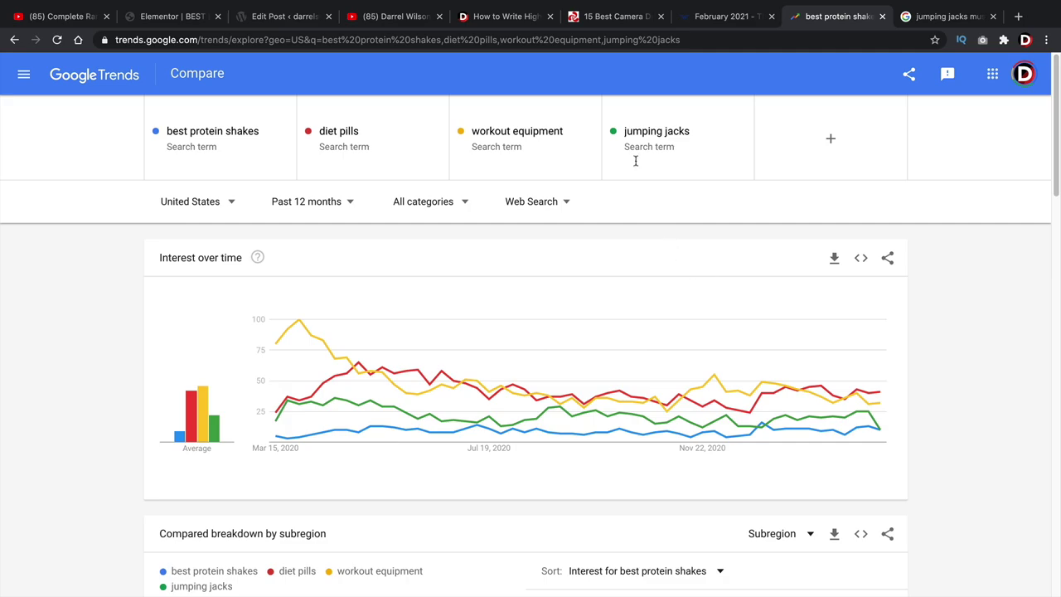
Clear the Keyword Research highlight and scroll the guide down to 'Decide on Reader's Intent'
left_click(507, 16)
left_click(427, 329)
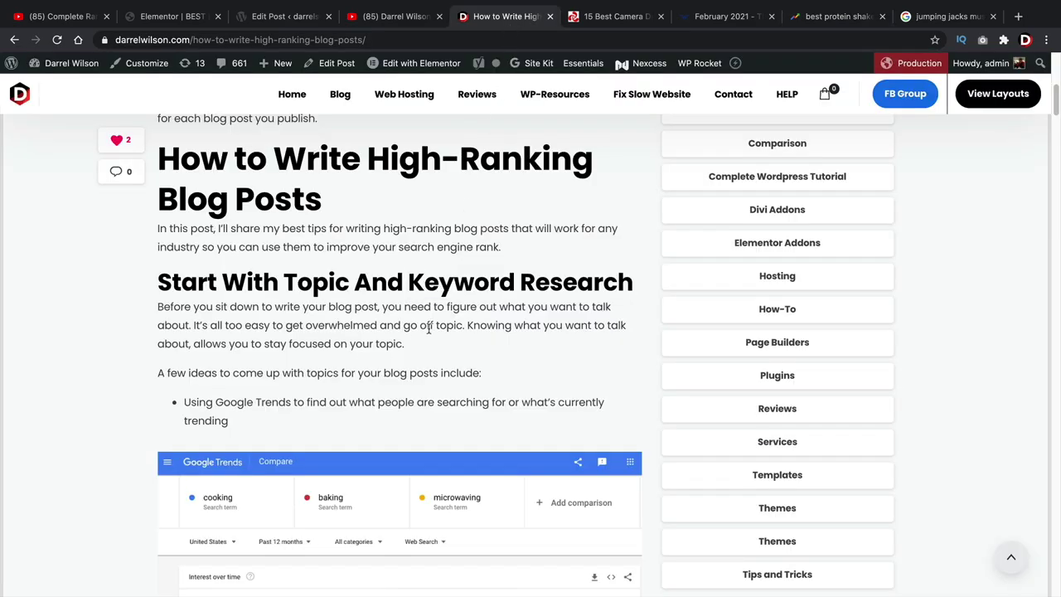
scroll(444, 318, "down", 4)
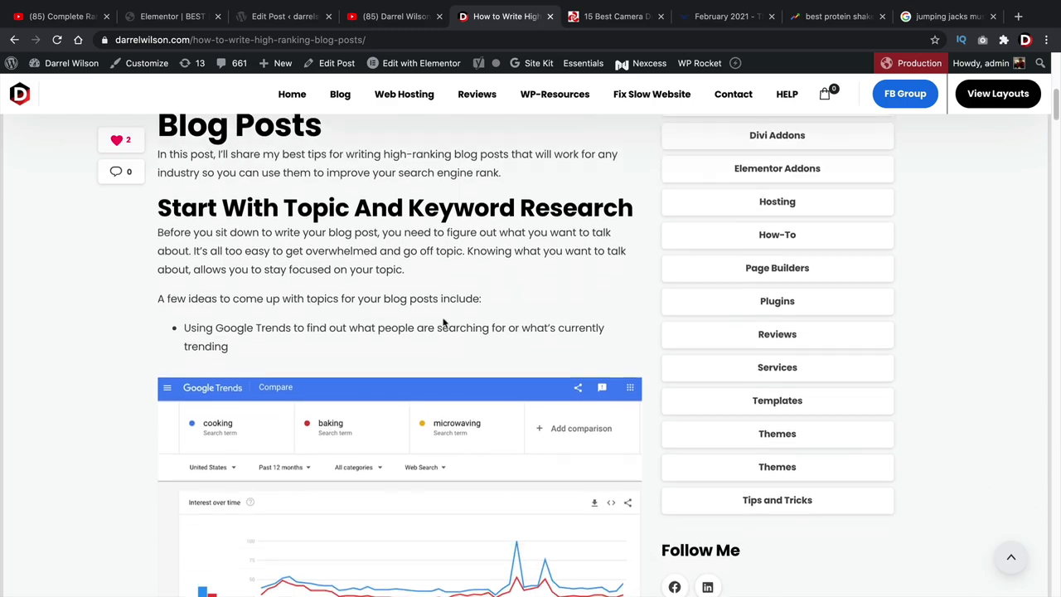
scroll(407, 287, "down", 1)
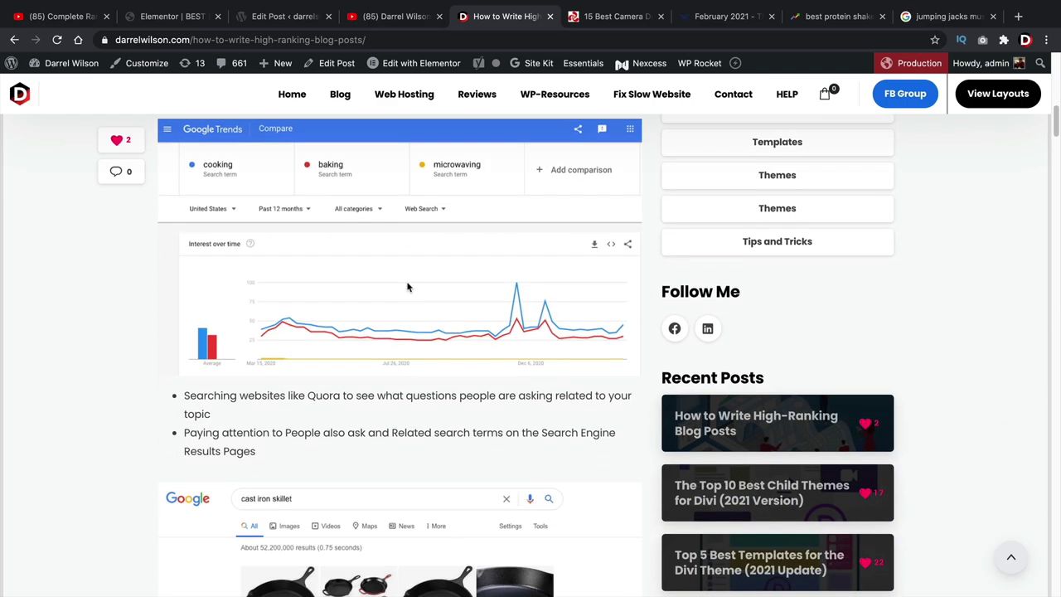
scroll(407, 287, "down", 1)
scroll(407, 286, "down", 3)
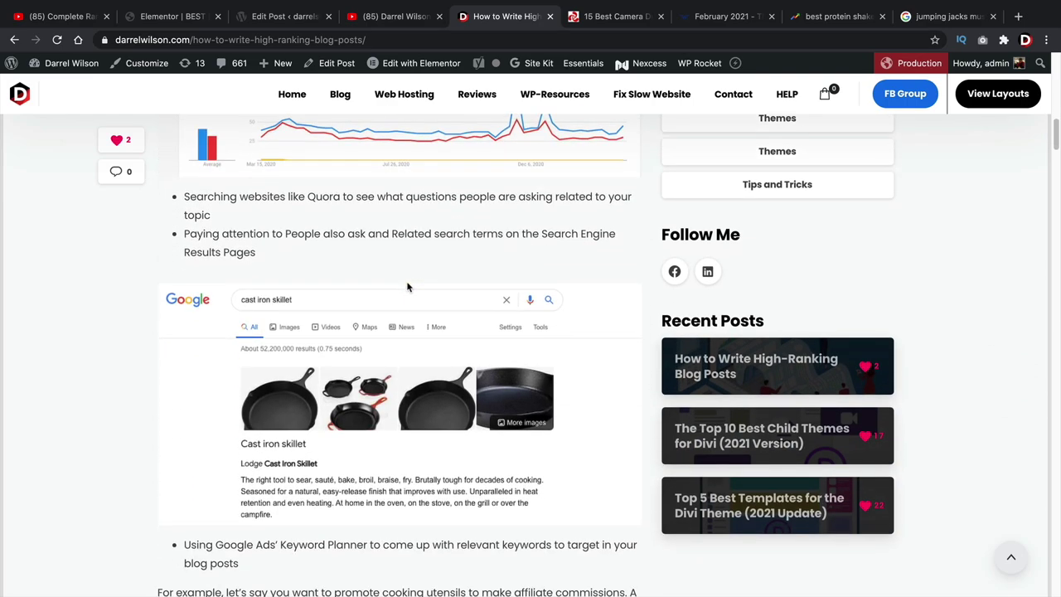
scroll(371, 303, "down", 6)
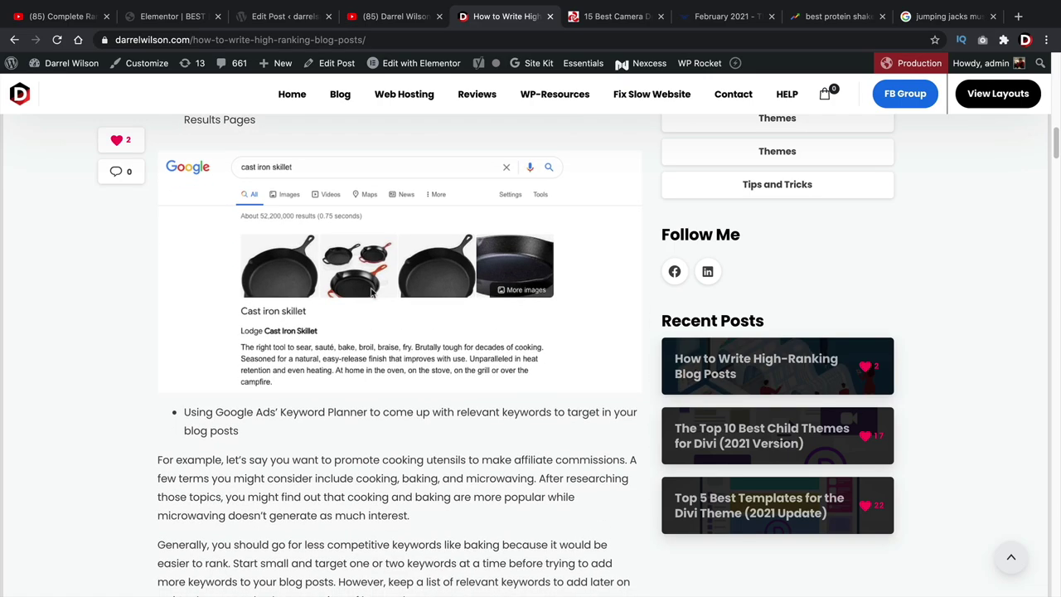
scroll(371, 297, "down", 6)
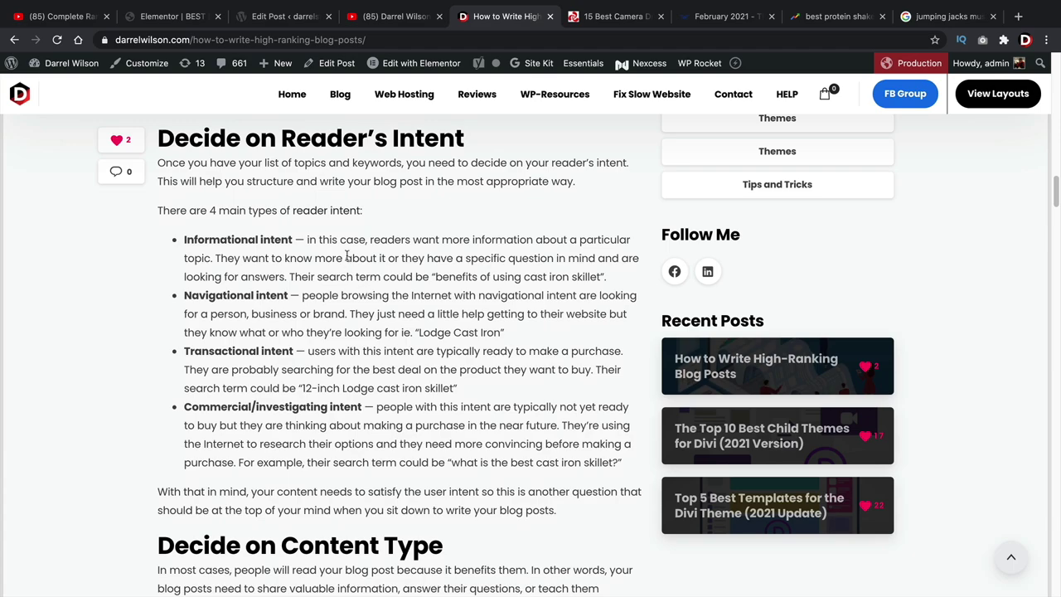
left_click(396, 16)
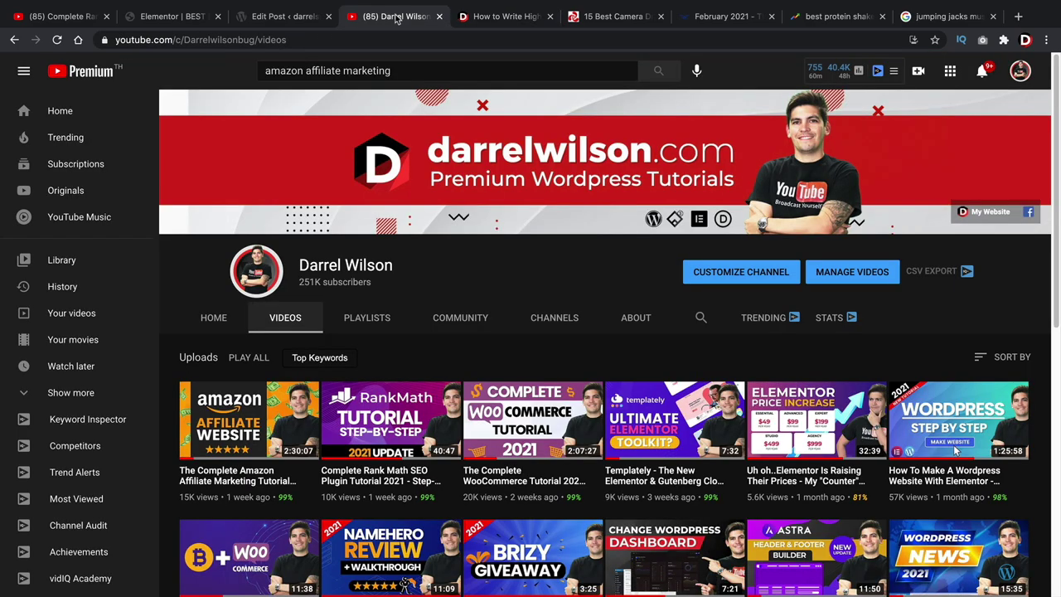
scroll(481, 230, "down", 3)
scroll(481, 232, "down", 1)
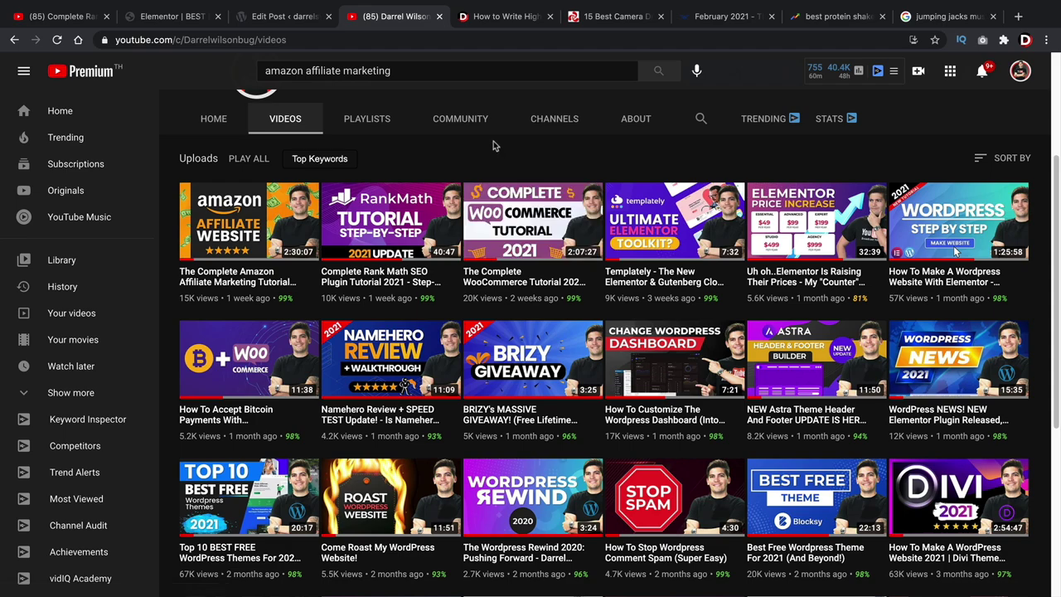
mouse_move(423, 199)
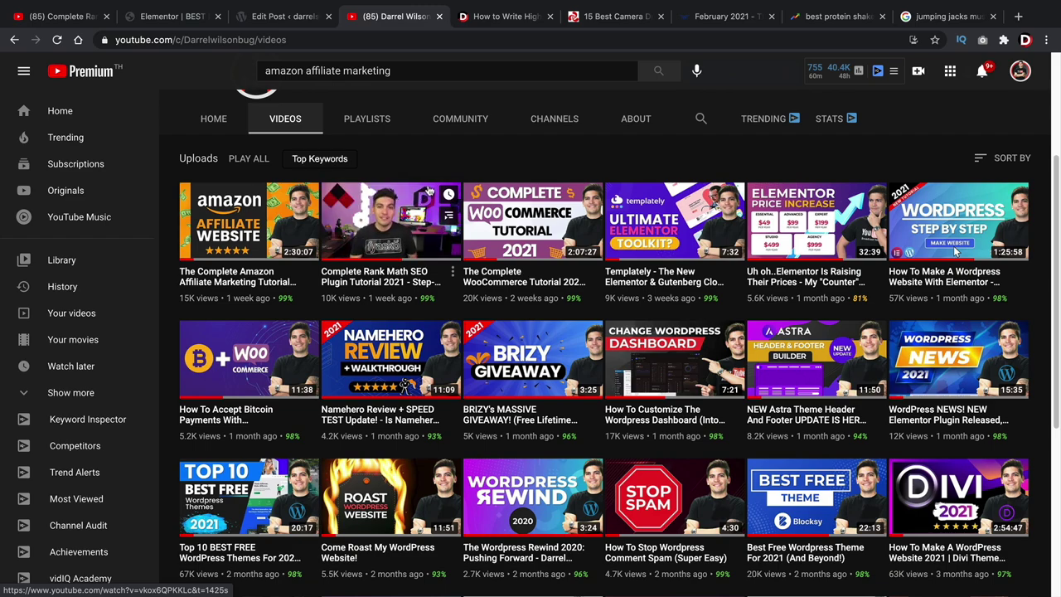
mouse_move(1022, 279)
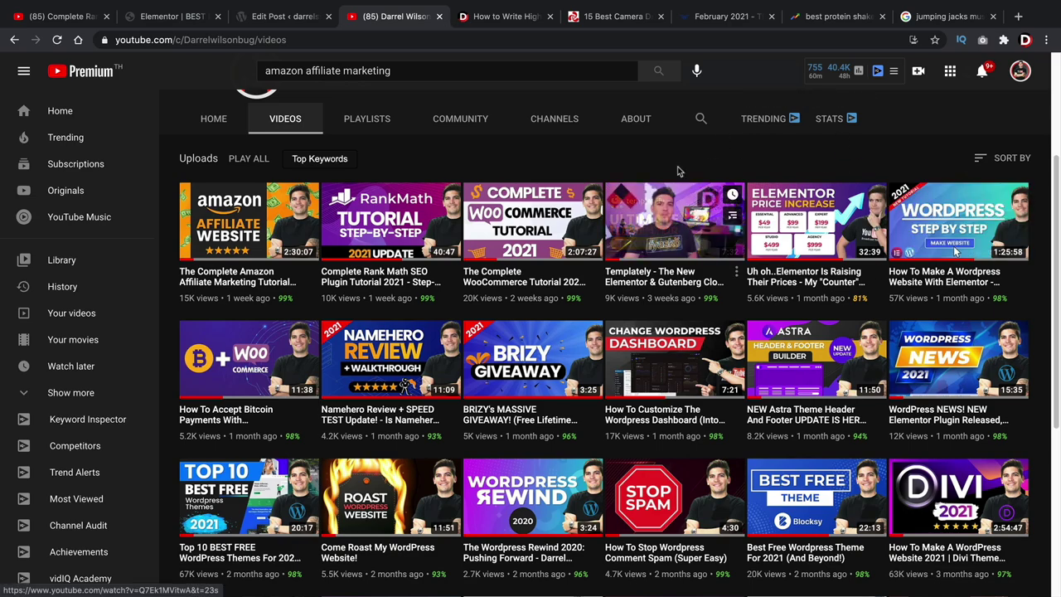
Highlight the Transactional, Informational and Navigational intent bullets in the guide
left_click(493, 20)
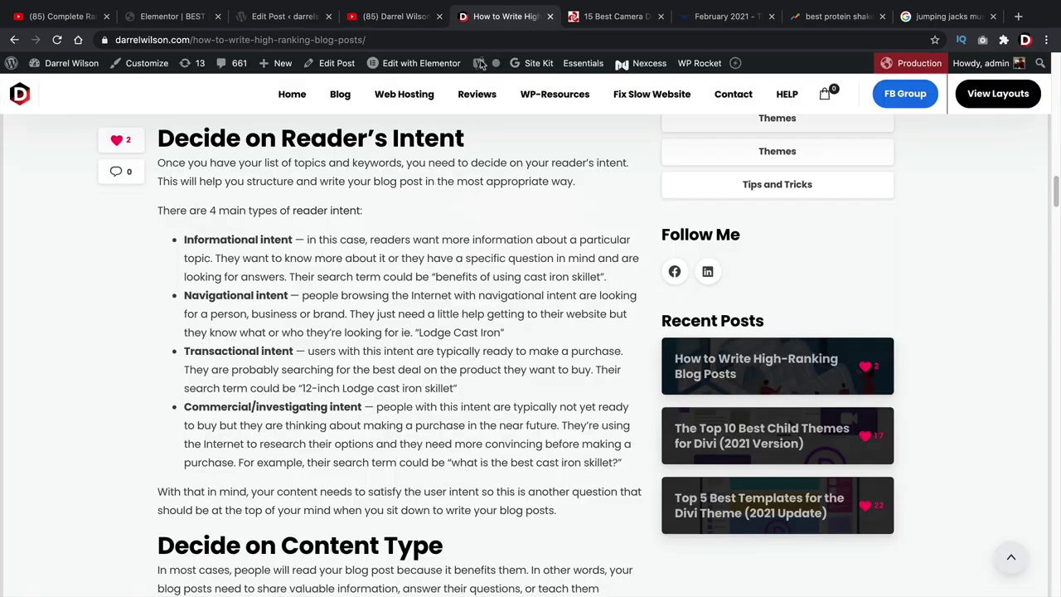
triple_click(338, 362)
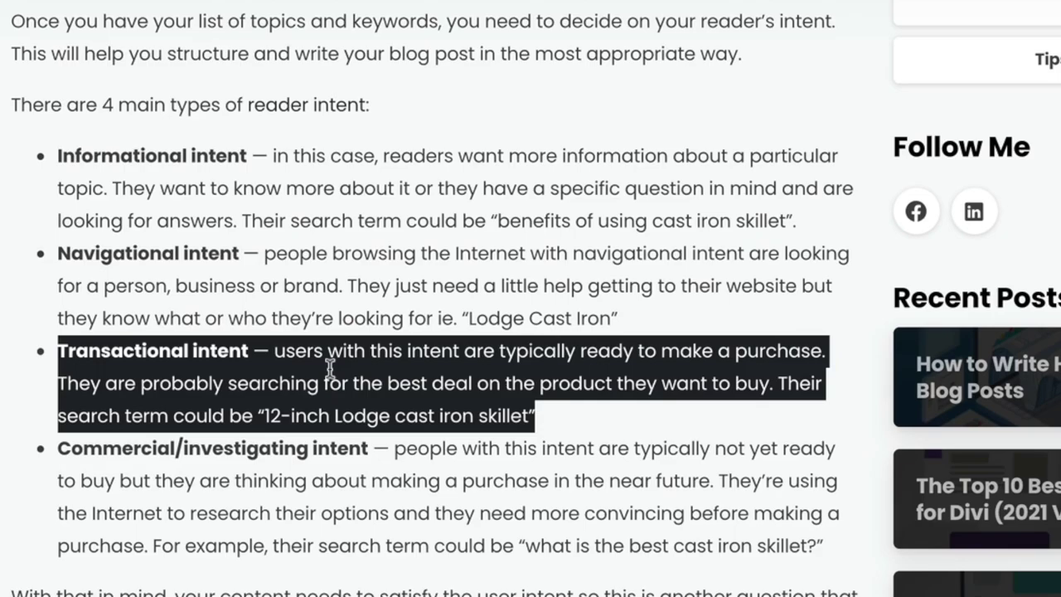
triple_click(209, 188)
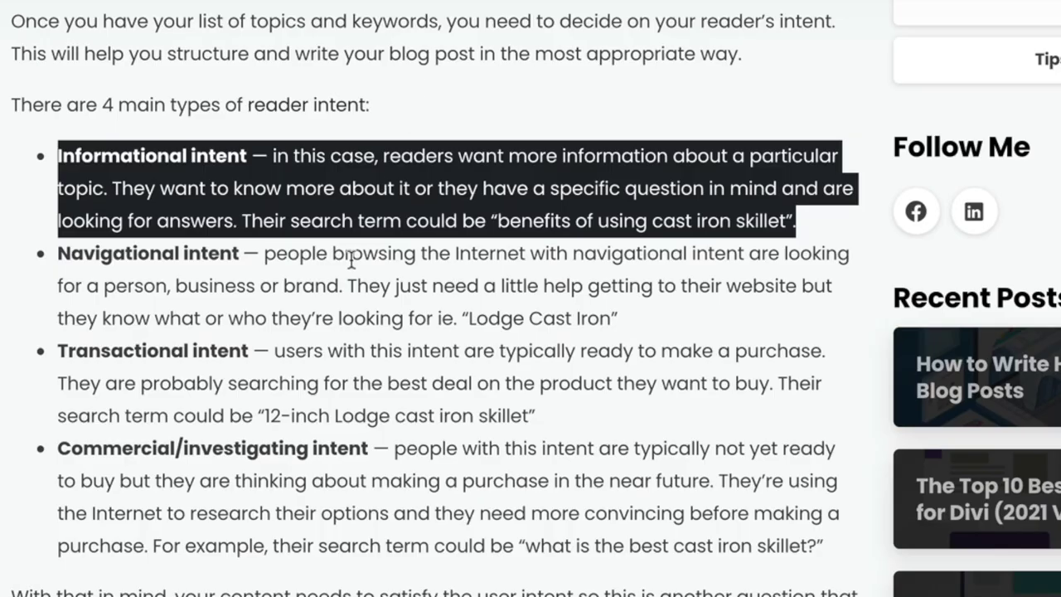
left_click(343, 257)
triple_click(343, 257)
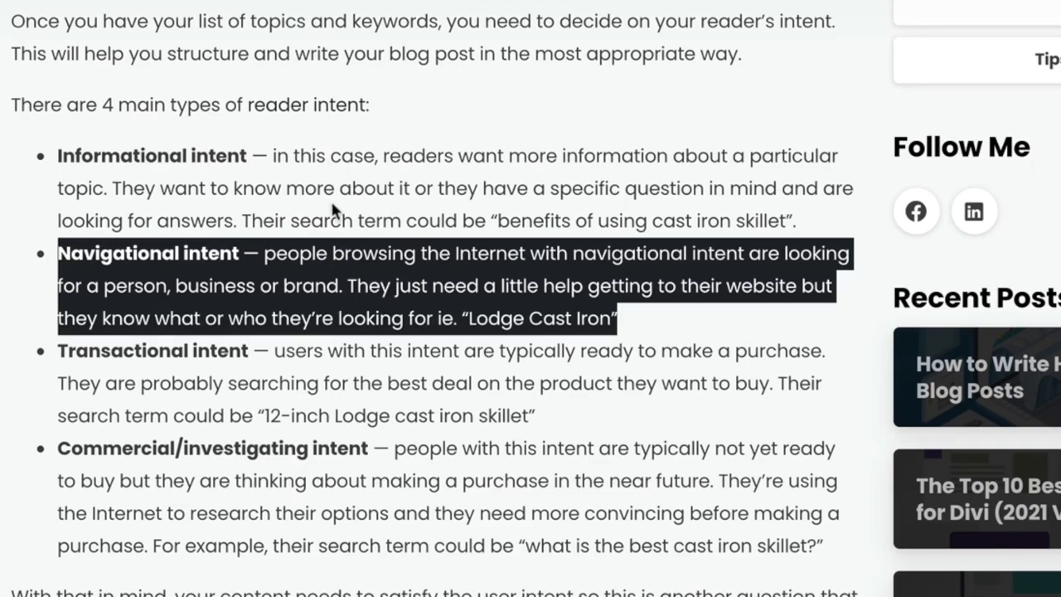
Re-highlight the Informational and Navigational intent bullets, then scroll down to 'Create an Outline'
left_click(310, 373)
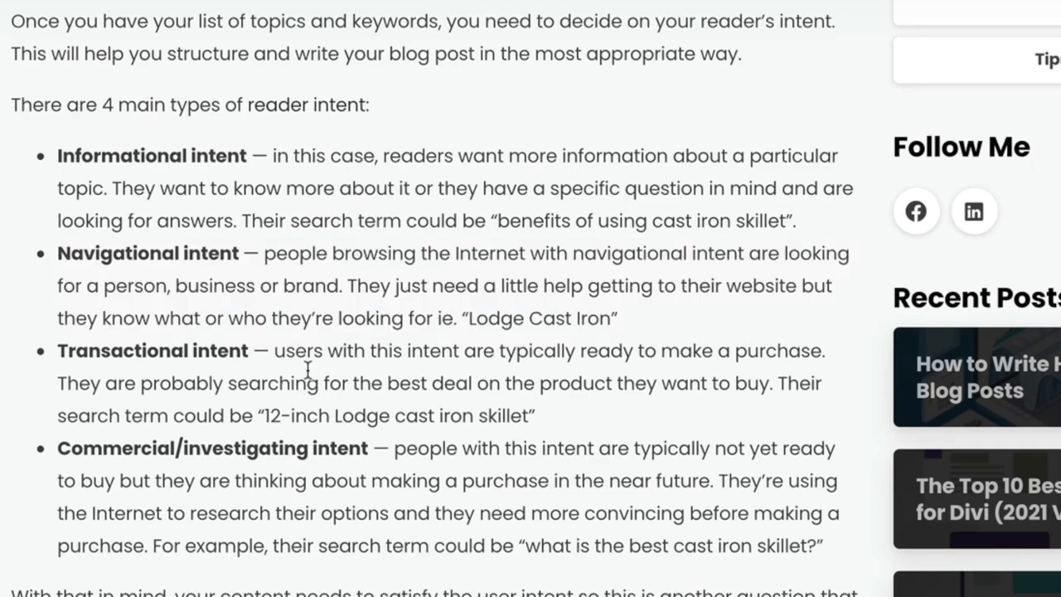
triple_click(314, 179)
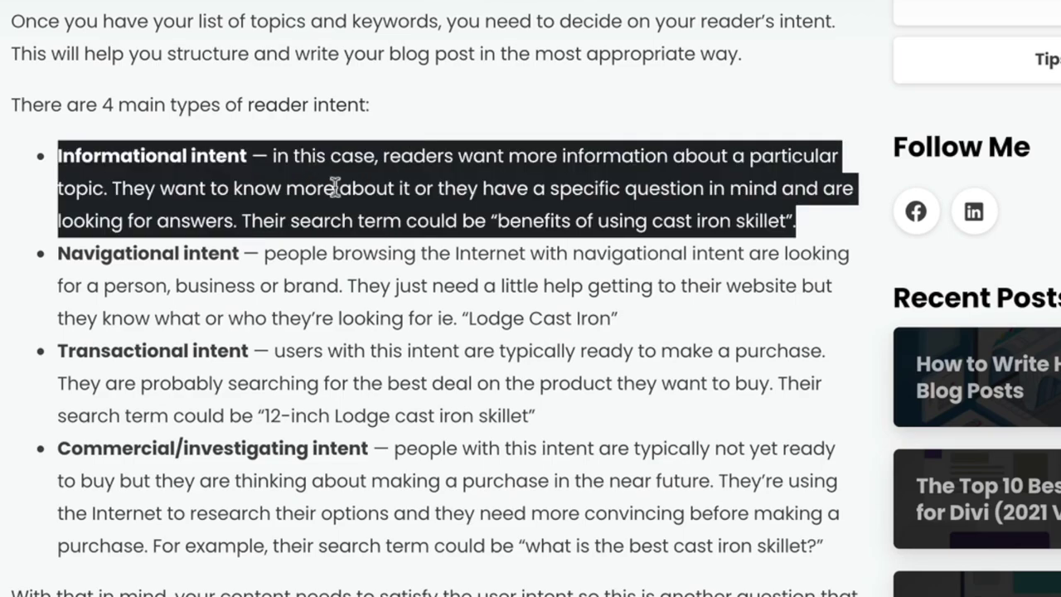
triple_click(357, 283)
left_click(266, 288)
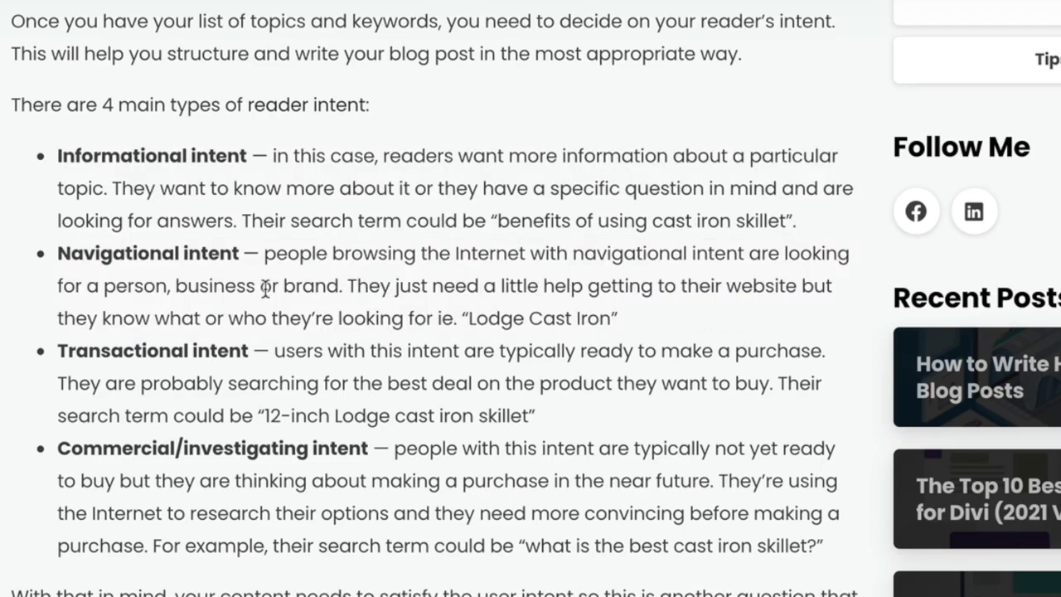
left_click_drag(250, 253, 38, 260)
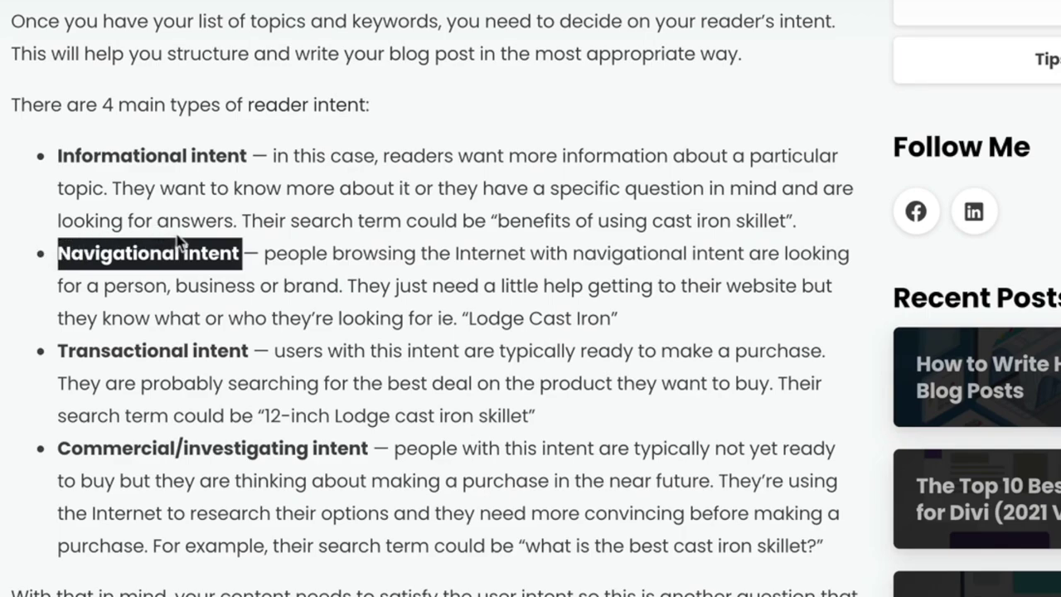
left_click(214, 234)
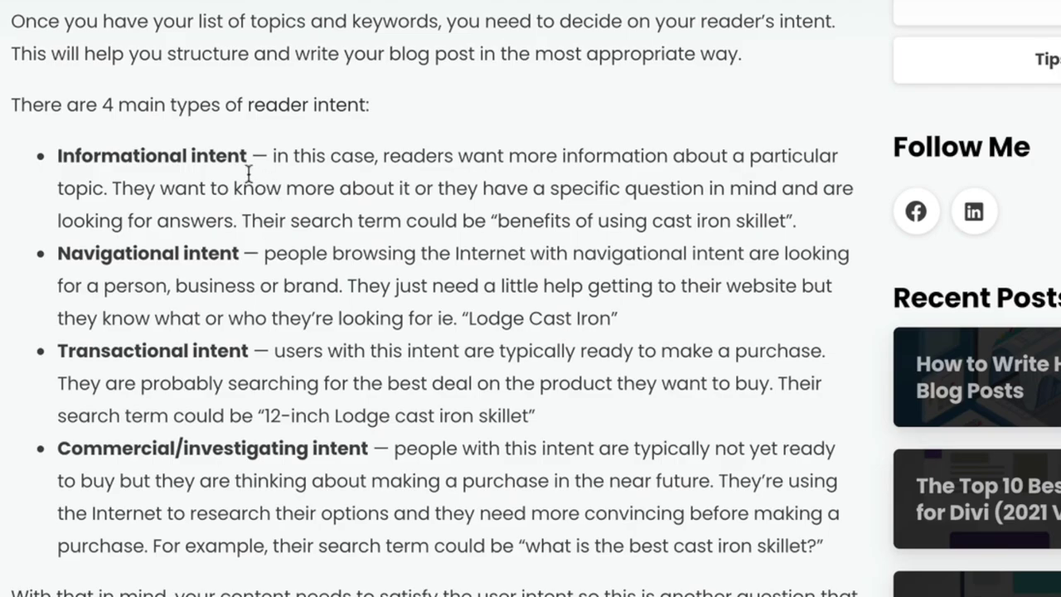
scroll(371, 214, "down", 10)
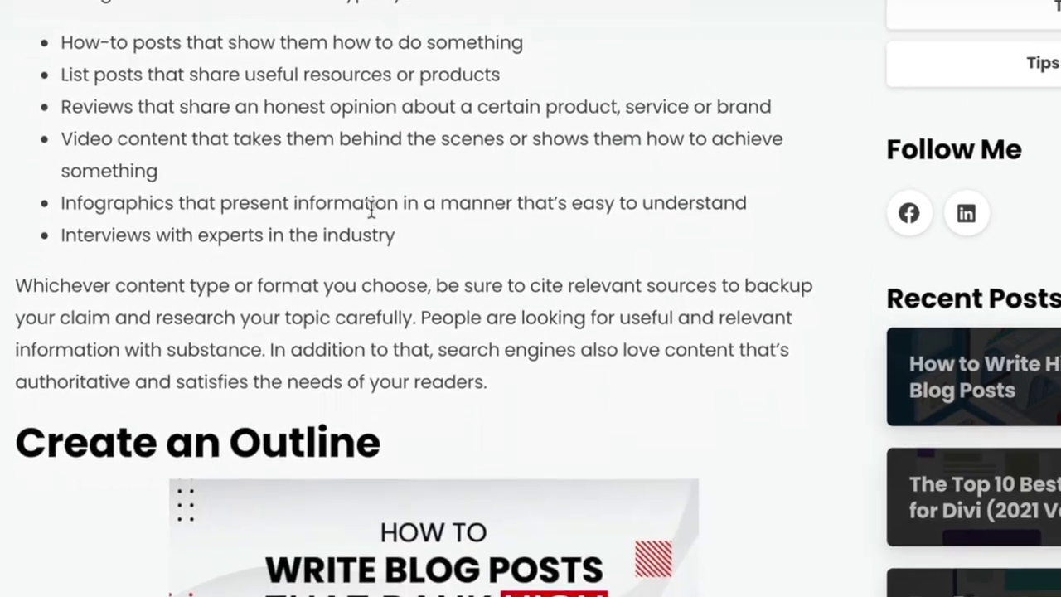
scroll(372, 208, "down", 5)
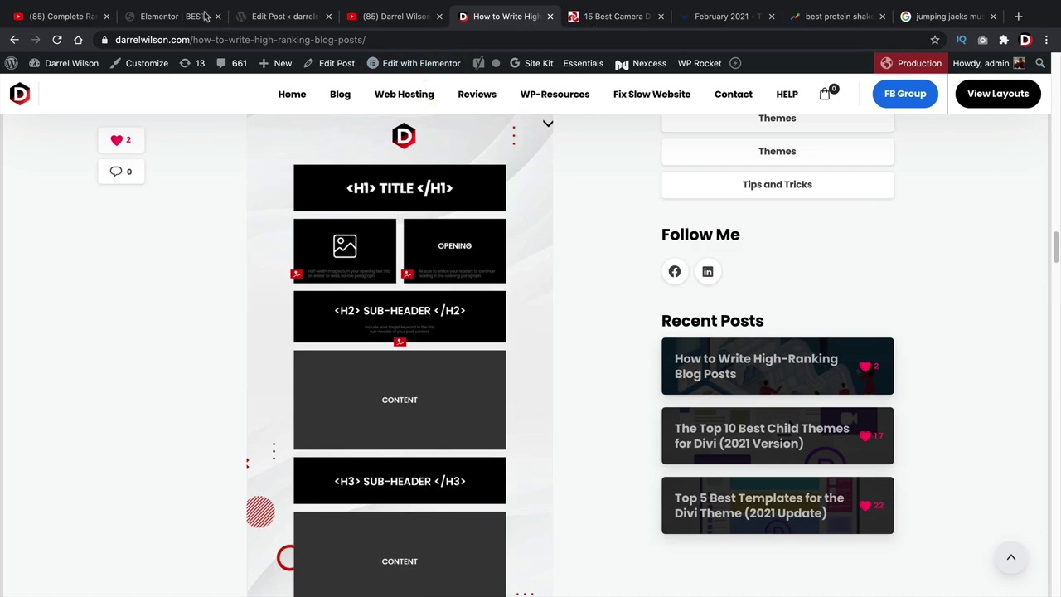
Open the guide's outline infographic in its own tab with Open Image in New Tab
left_click(178, 16)
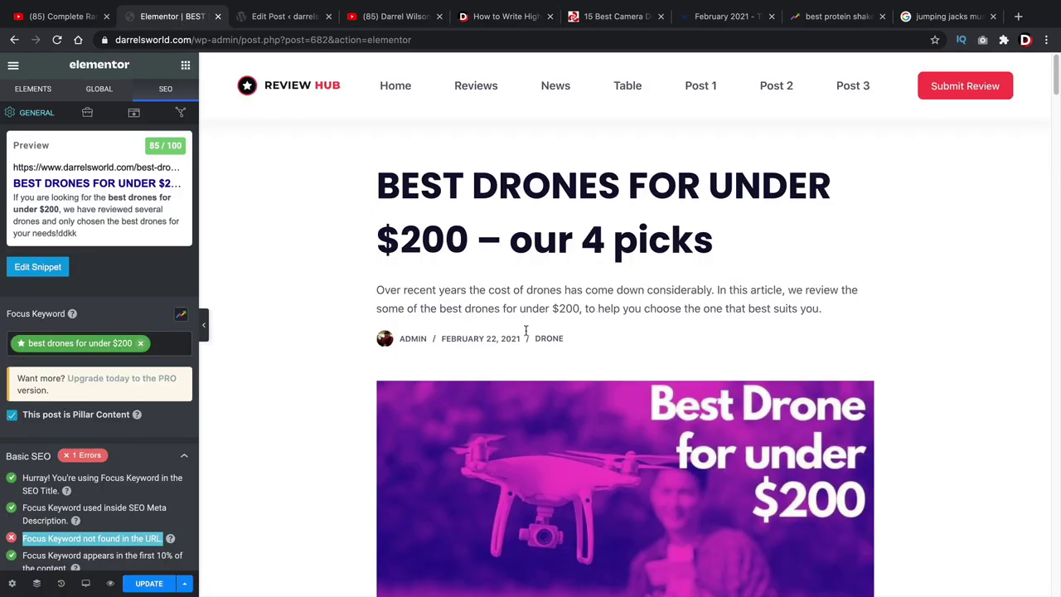
left_click(509, 18)
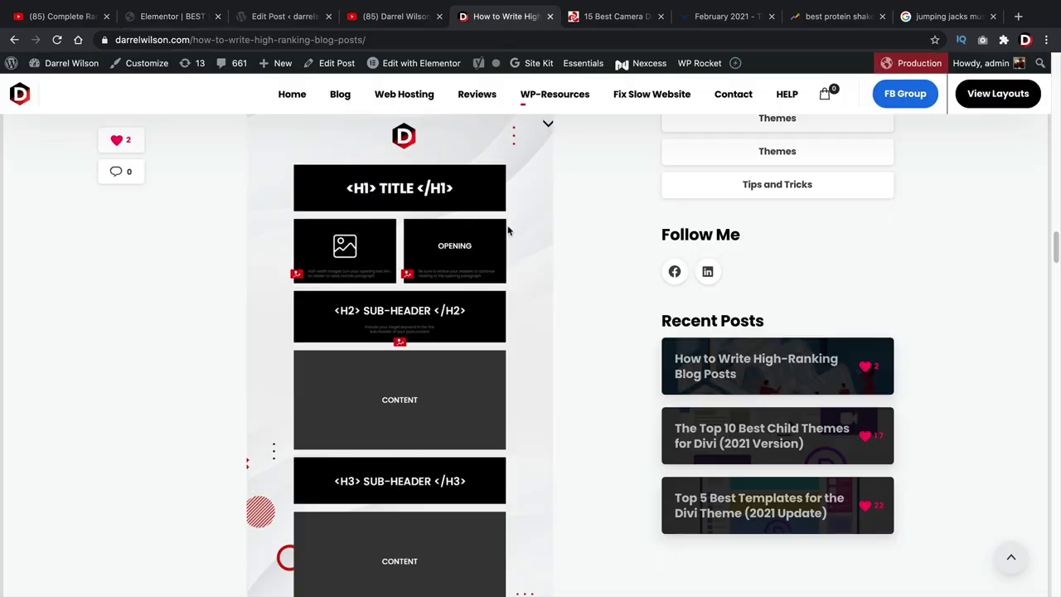
right_click(437, 272)
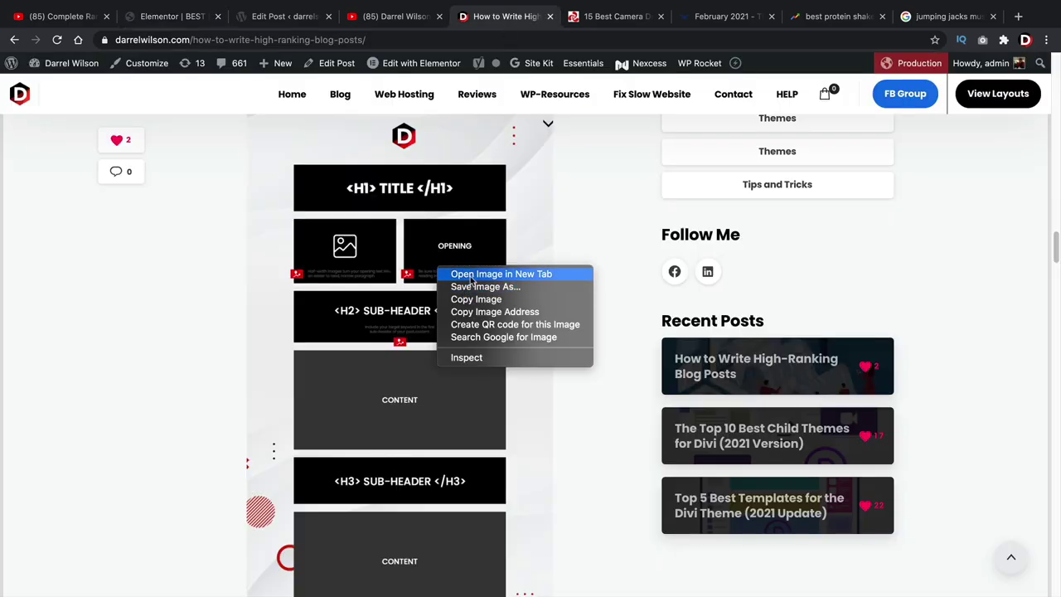
left_click(468, 275)
View the infographic at full size, then scroll back to the guide article's title
left_click(550, 17)
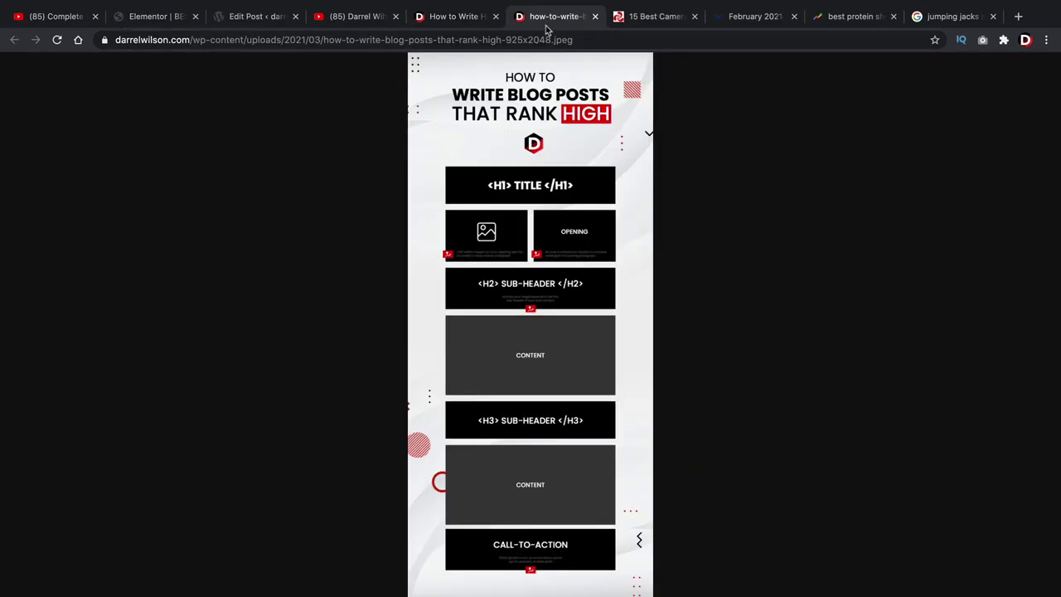
left_click(546, 167)
scroll(545, 181, "down", 3)
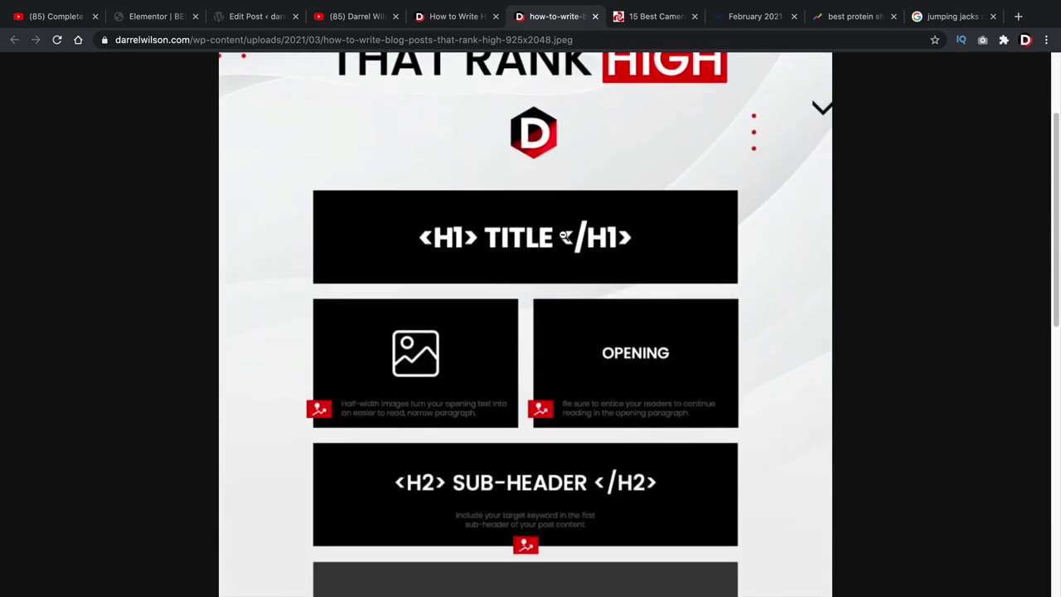
left_click(454, 16)
scroll(517, 337, "up", 5)
scroll(517, 337, "up", 10)
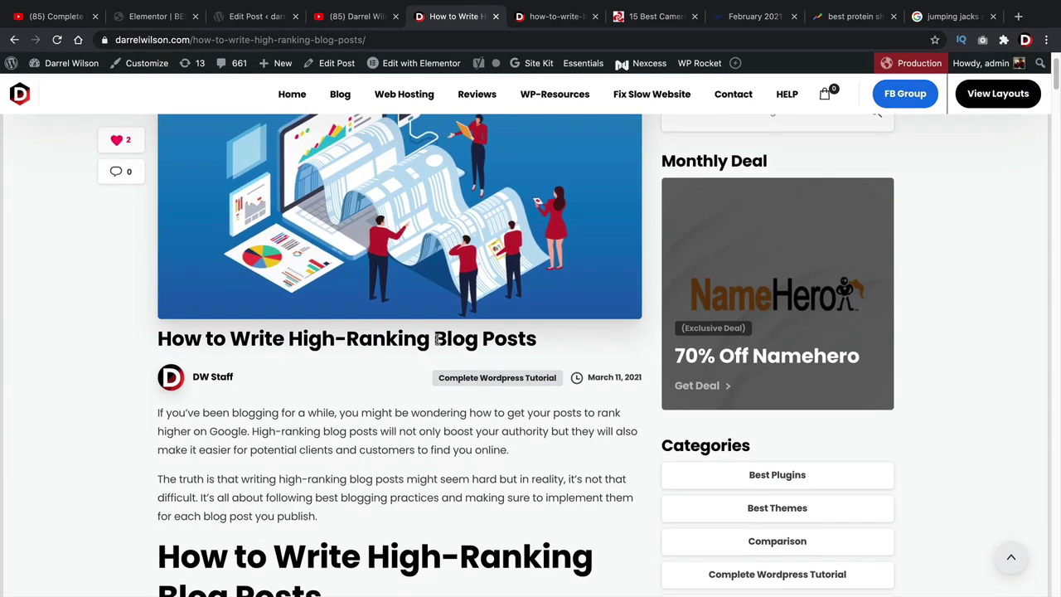
Highlight the guide's H1 title and opening paragraphs, then switch to the buybestquadcopter.com competitor post
triple_click(437, 338)
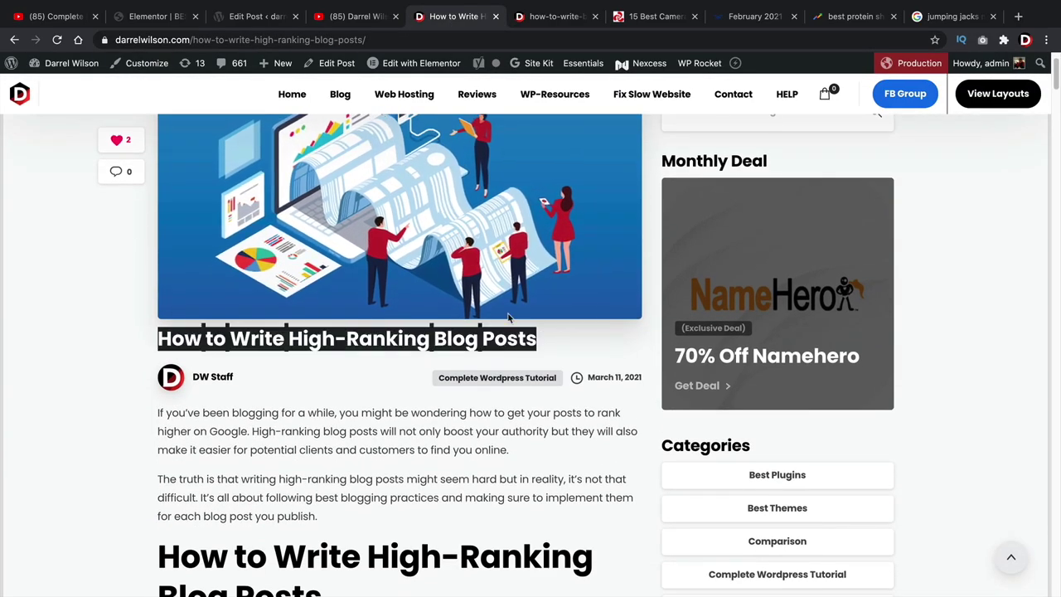
scroll(508, 317, "down", 3)
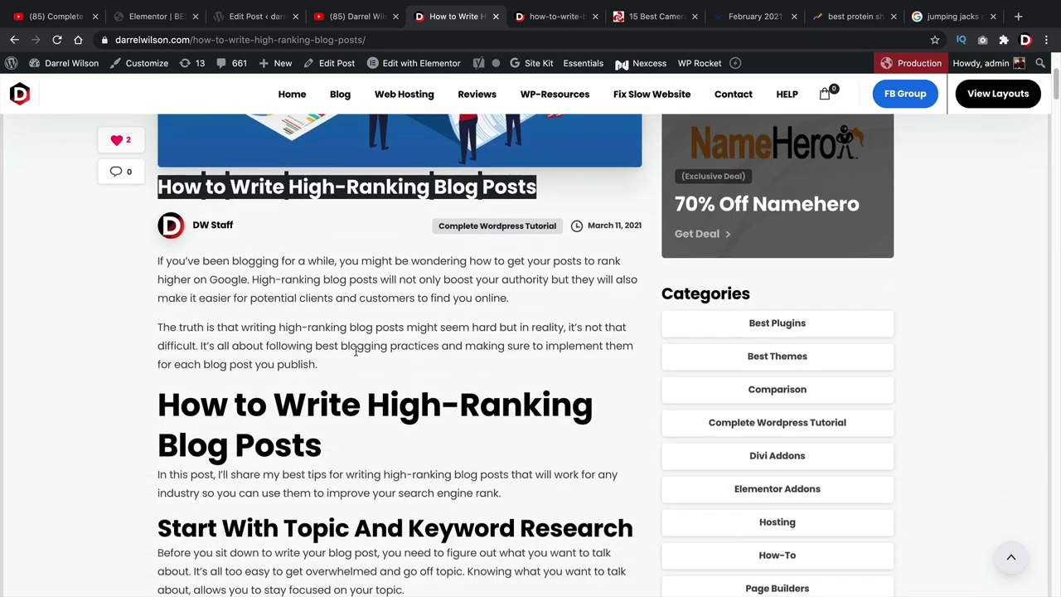
left_click_drag(335, 368, 152, 264)
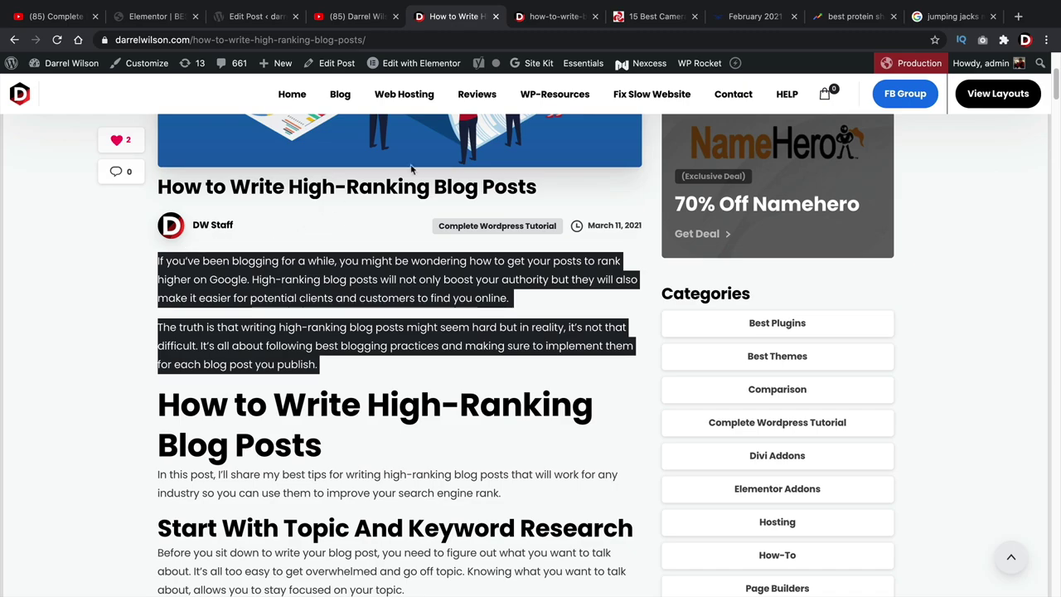
left_click(644, 19)
Highlight the title and introduction text of the buybestquadcopter.com drones-under-$200 post
left_click(513, 216)
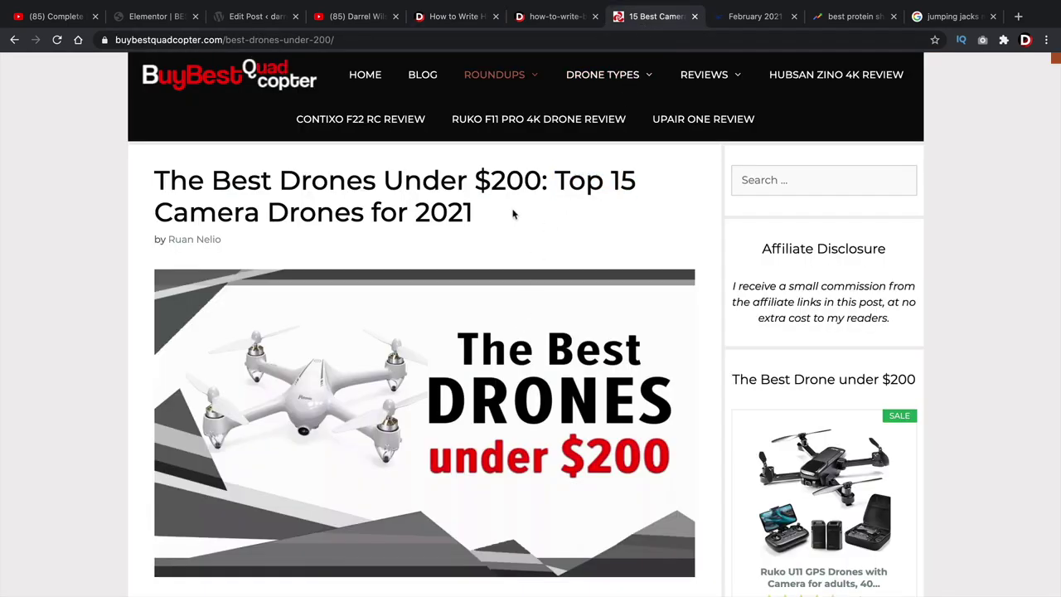
scroll(514, 240, "down", 4)
scroll(513, 240, "down", 2)
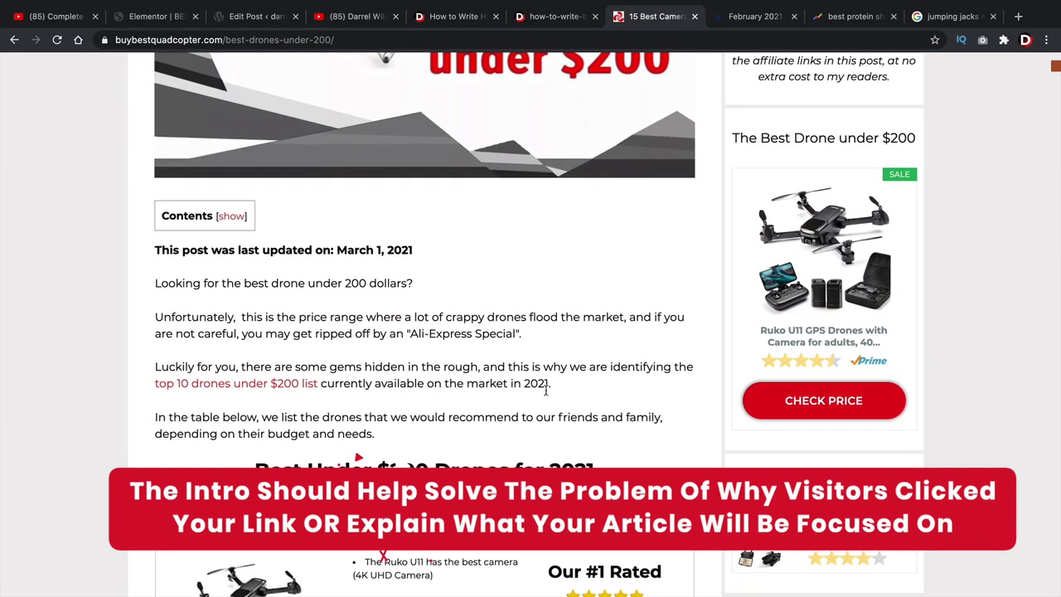
left_click_drag(425, 417, 201, 282)
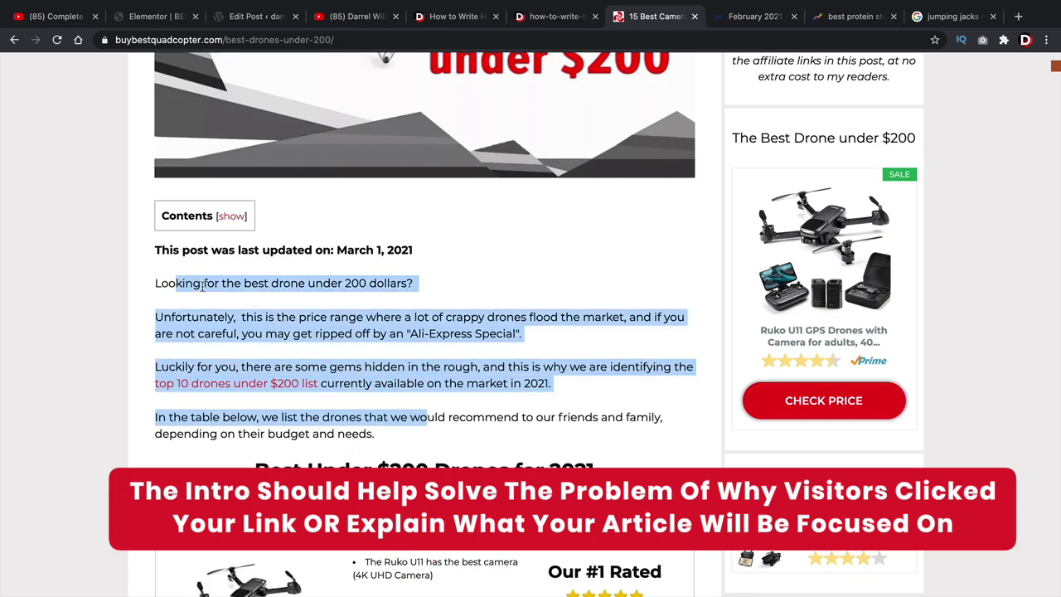
scroll(222, 299, "up", 6)
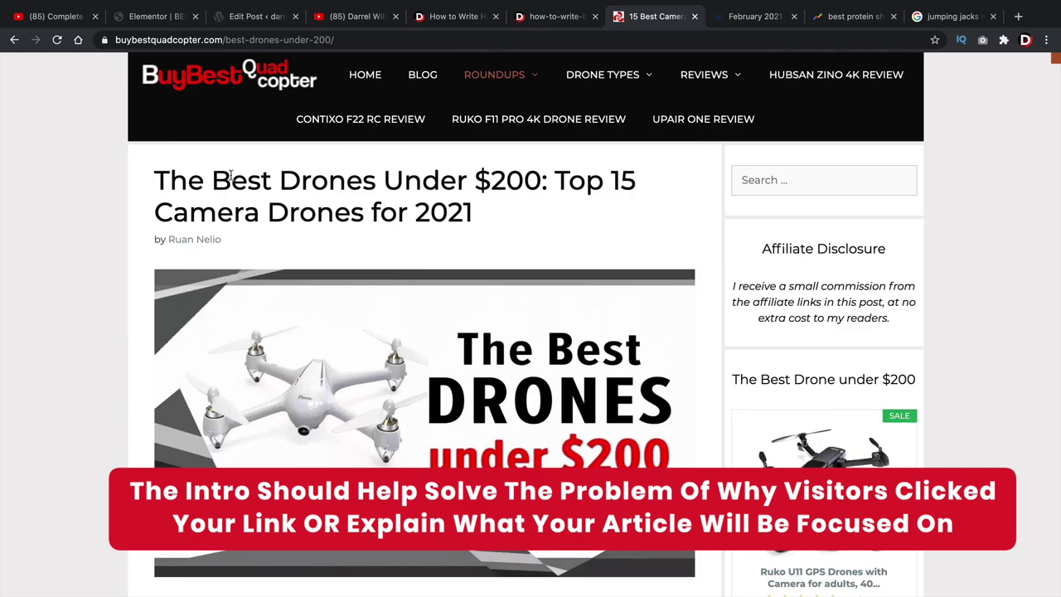
left_click_drag(206, 180, 561, 206)
scroll(533, 220, "down", 5)
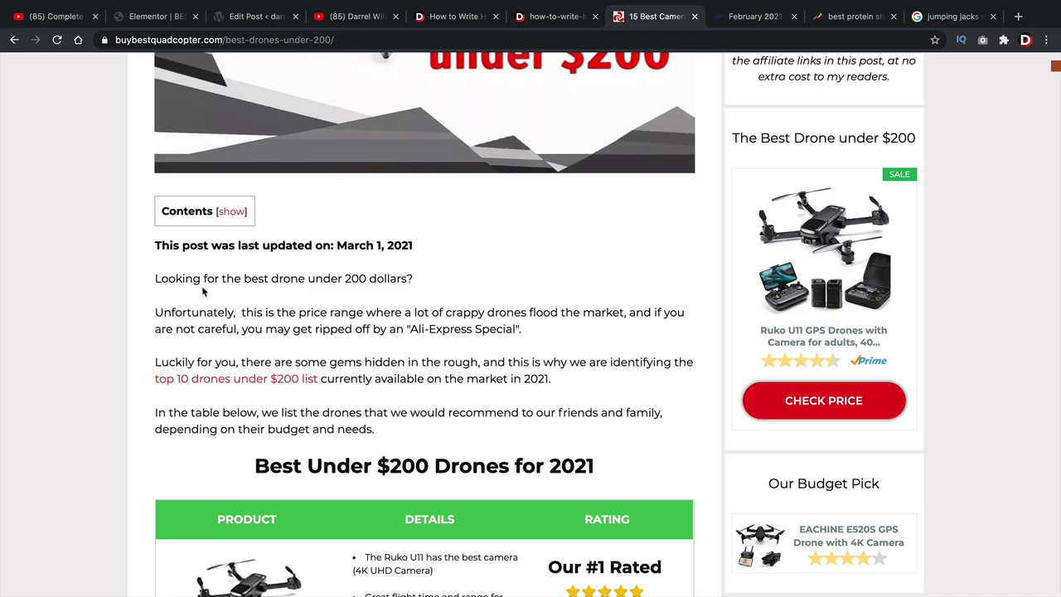
Highlight drone-supremacy.com's opening paragraph, then return to the high-ranking blog post guide
left_click(729, 17)
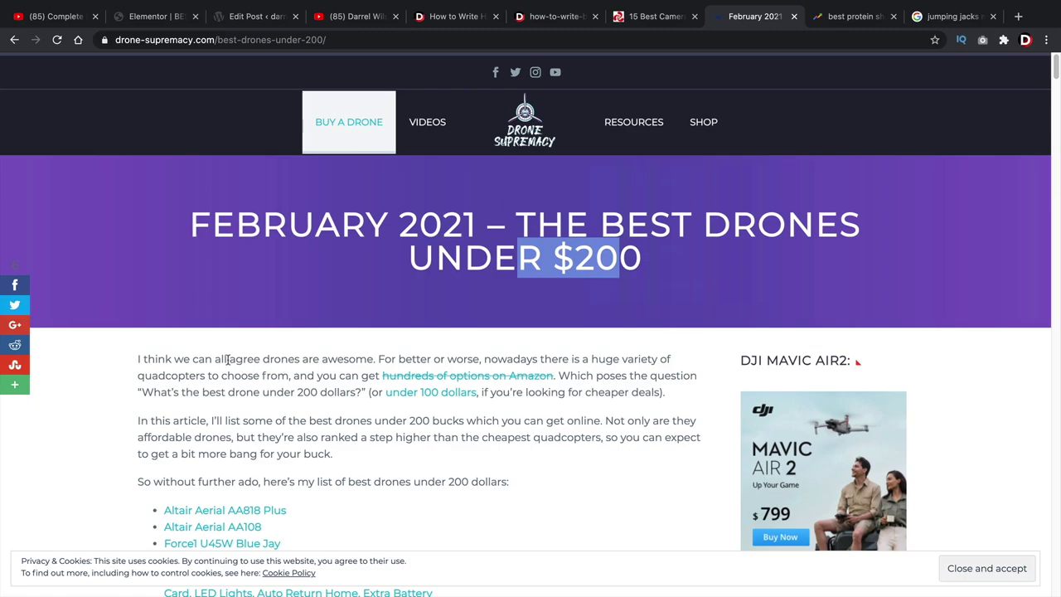
left_click_drag(214, 360, 272, 419)
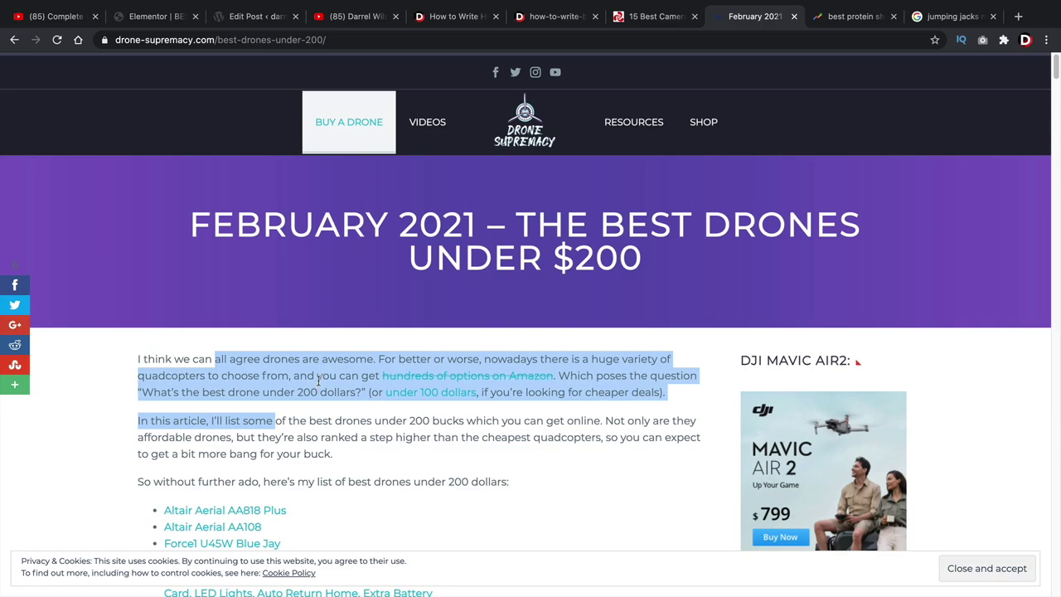
left_click(458, 16)
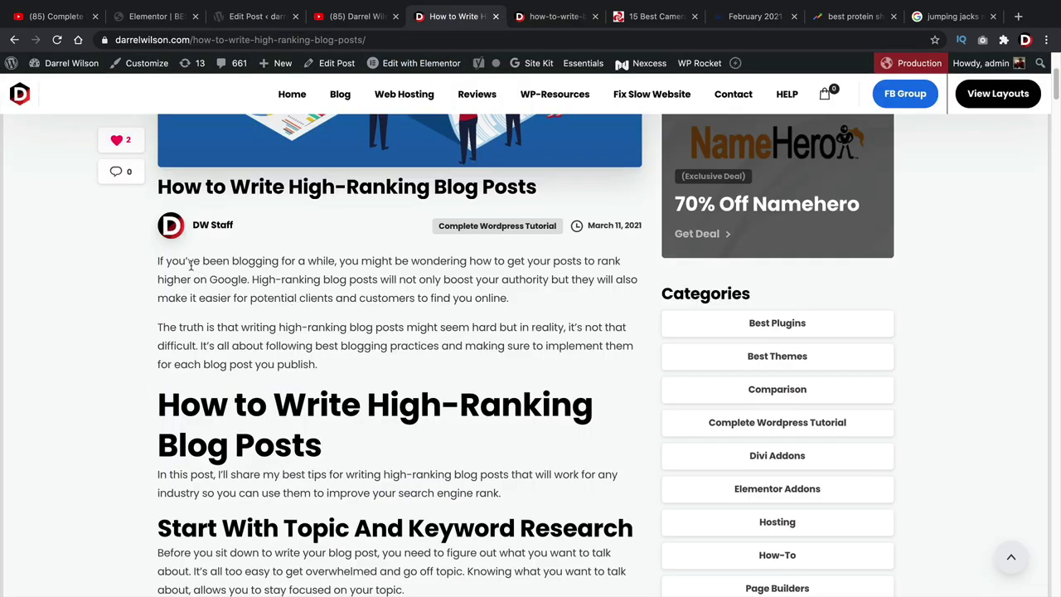
Highlight the guide's opening paragraphs and scroll through the infographic image
left_click_drag(190, 264, 396, 363)
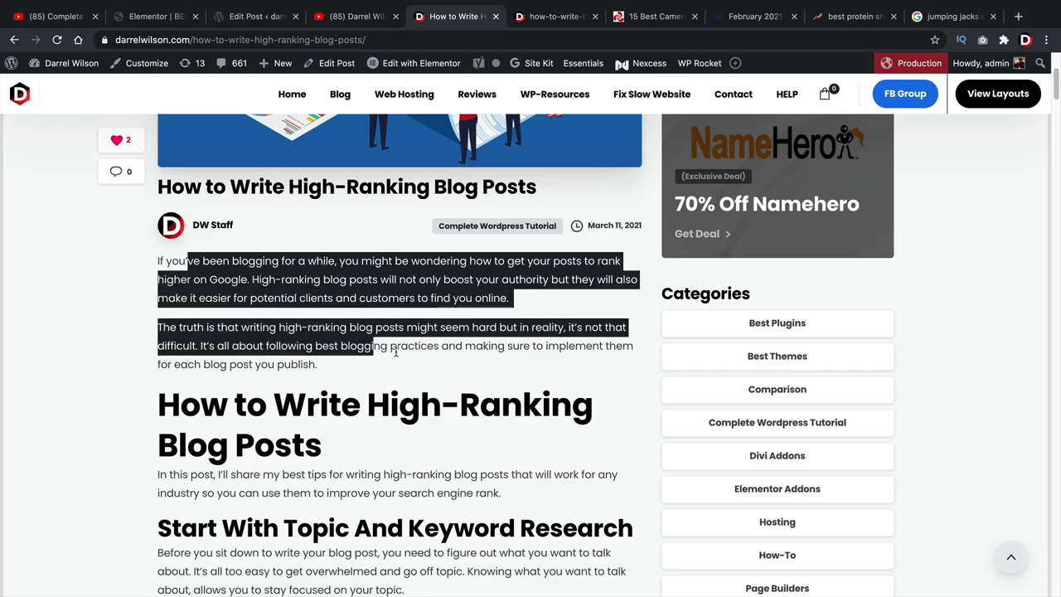
left_click(554, 16)
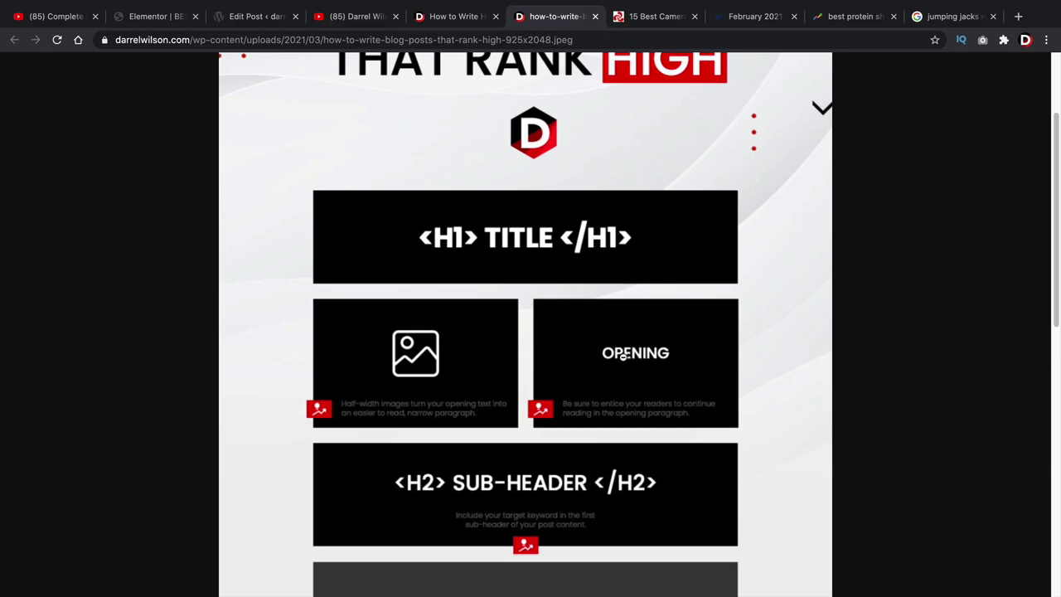
scroll(622, 356, "down", 2)
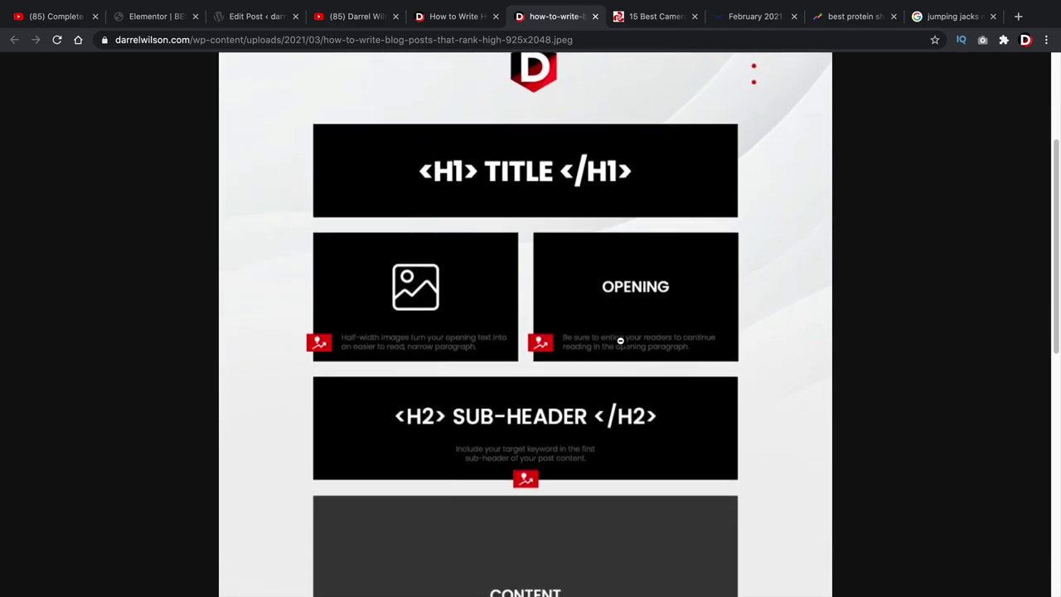
scroll(620, 341, "down", 5)
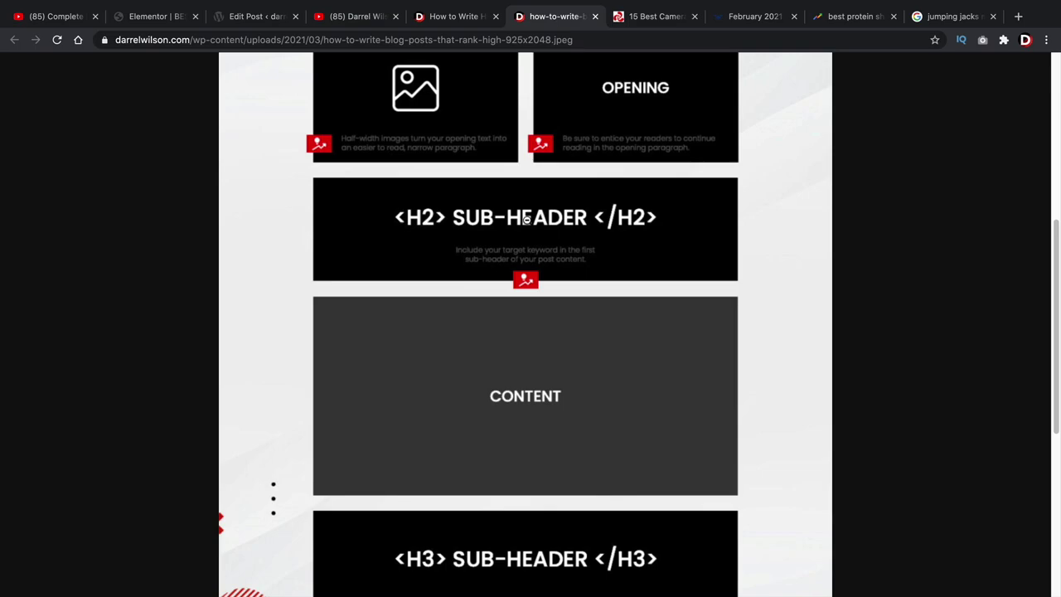
Back in the guide article, highlight its main heading, then return to the drones post in Elementor
left_click(446, 18)
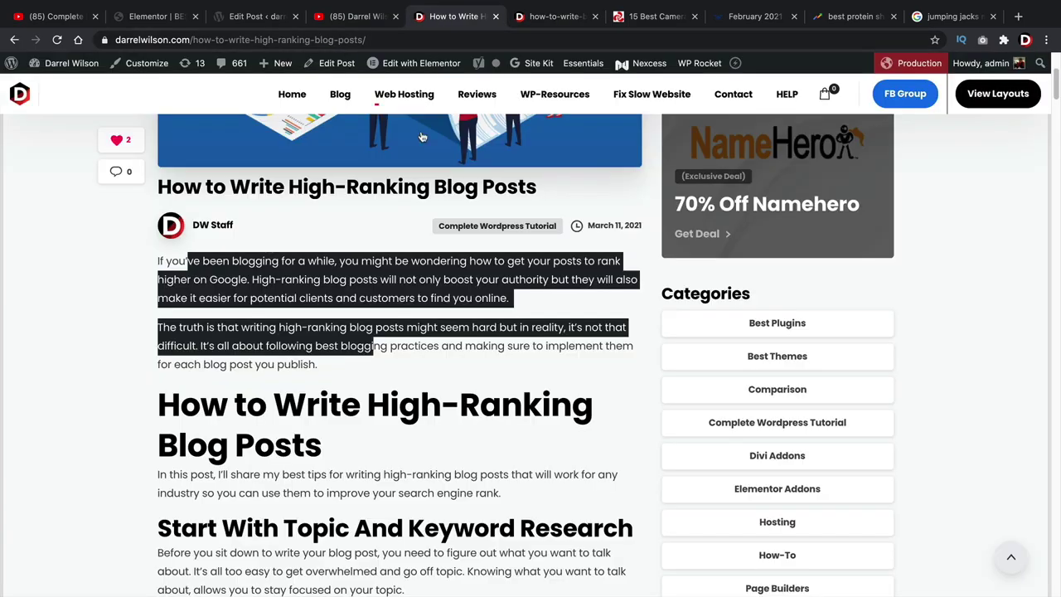
scroll(382, 269, "down", 3)
triple_click(166, 269)
left_click_drag(166, 270, 147, 284)
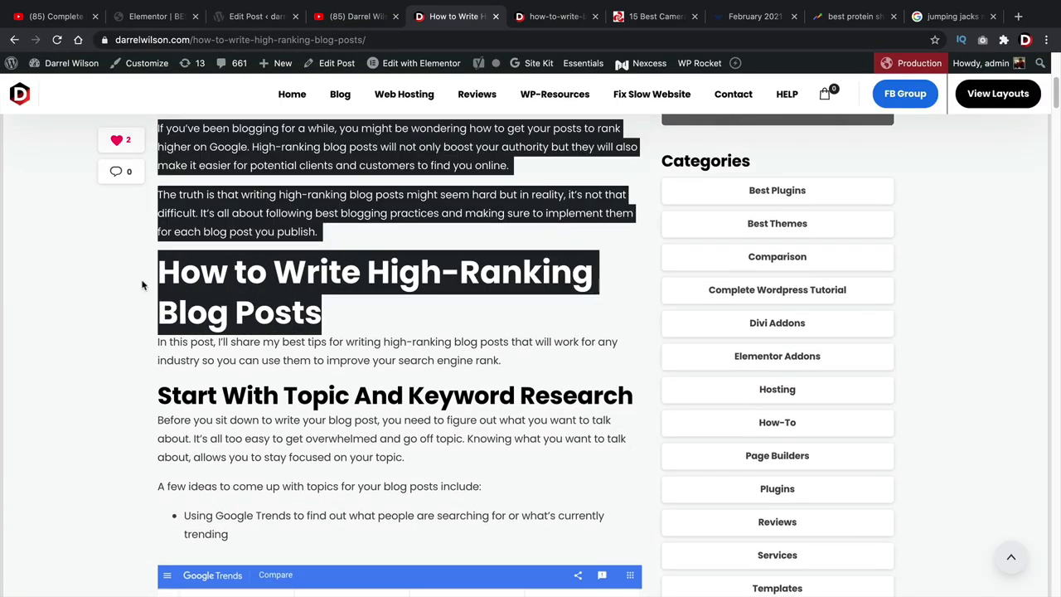
left_click(169, 282)
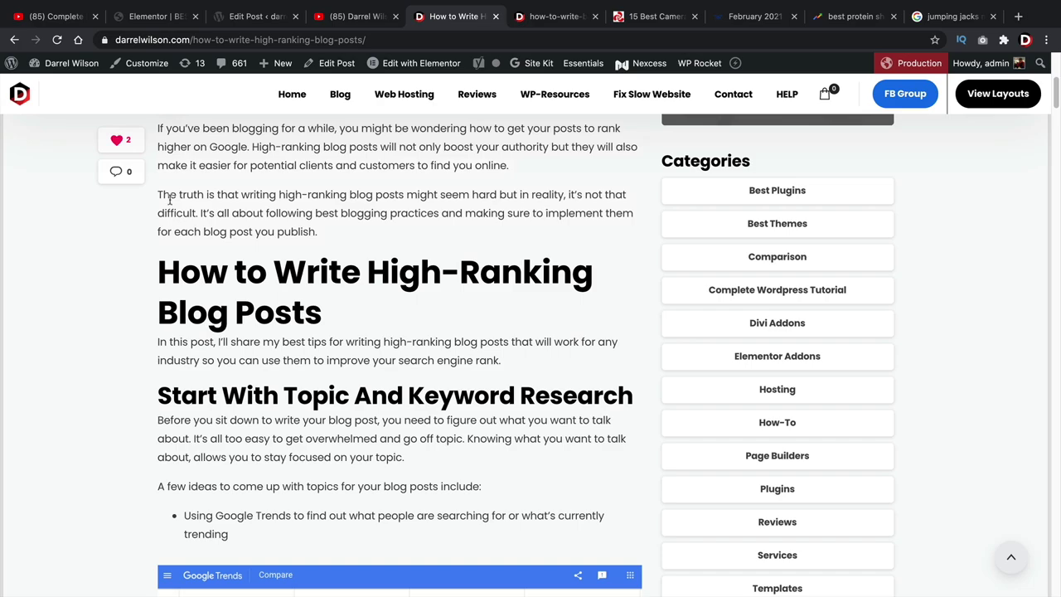
left_click(154, 18)
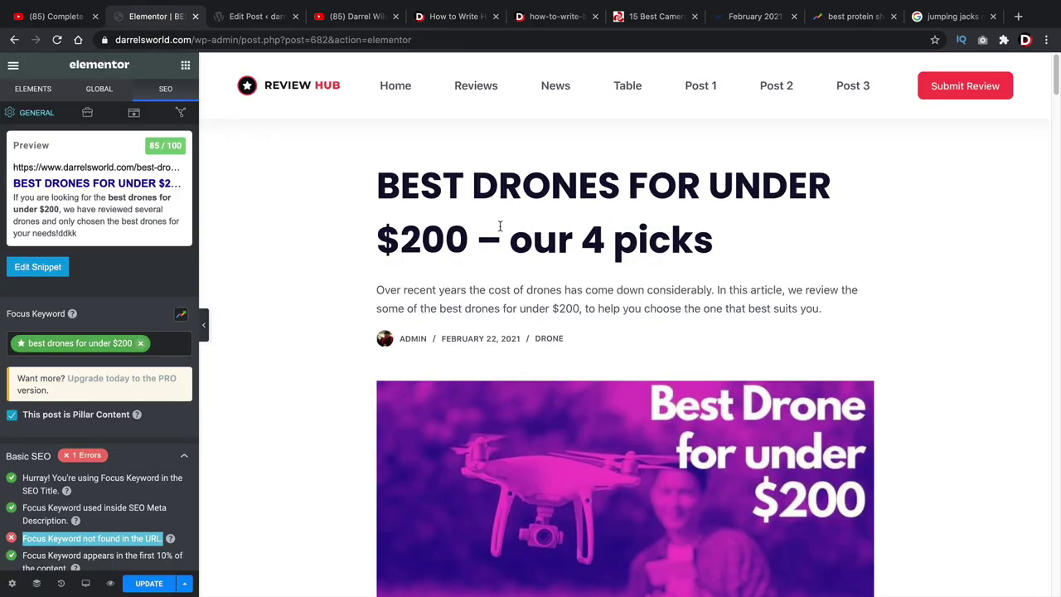
Scroll the drone post, select its main topic heading, and glance at the infographic
scroll(504, 285, "down", 7)
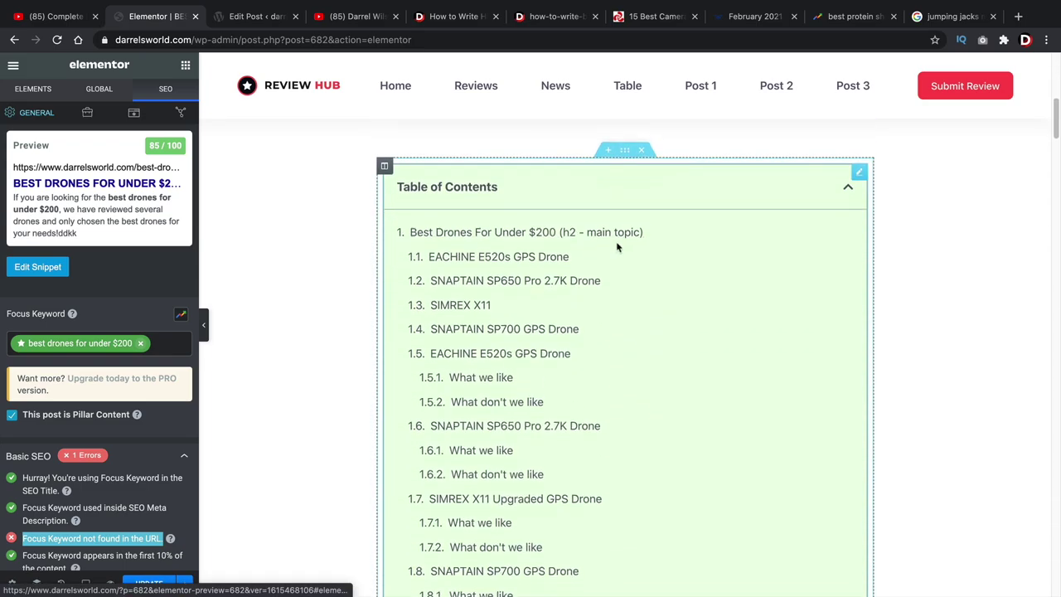
scroll(761, 214, "down", 10)
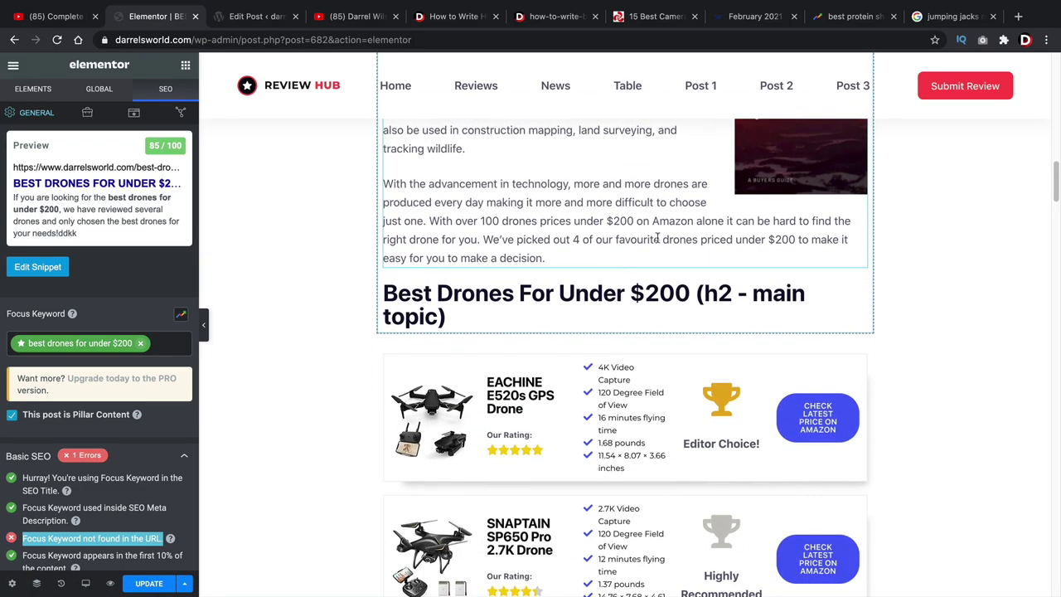
scroll(486, 365, "up", 1)
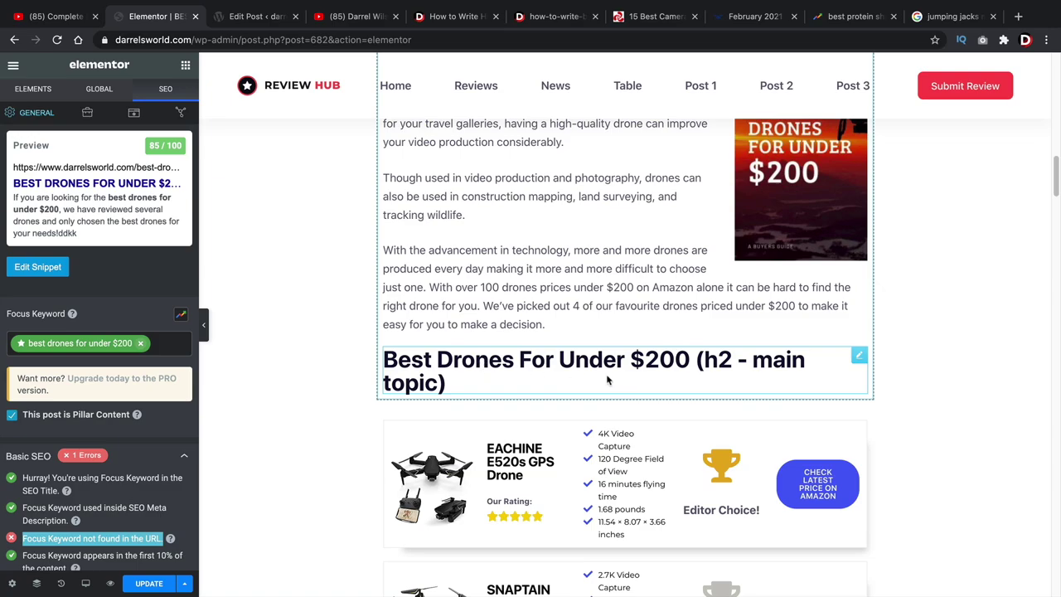
triple_click(654, 359)
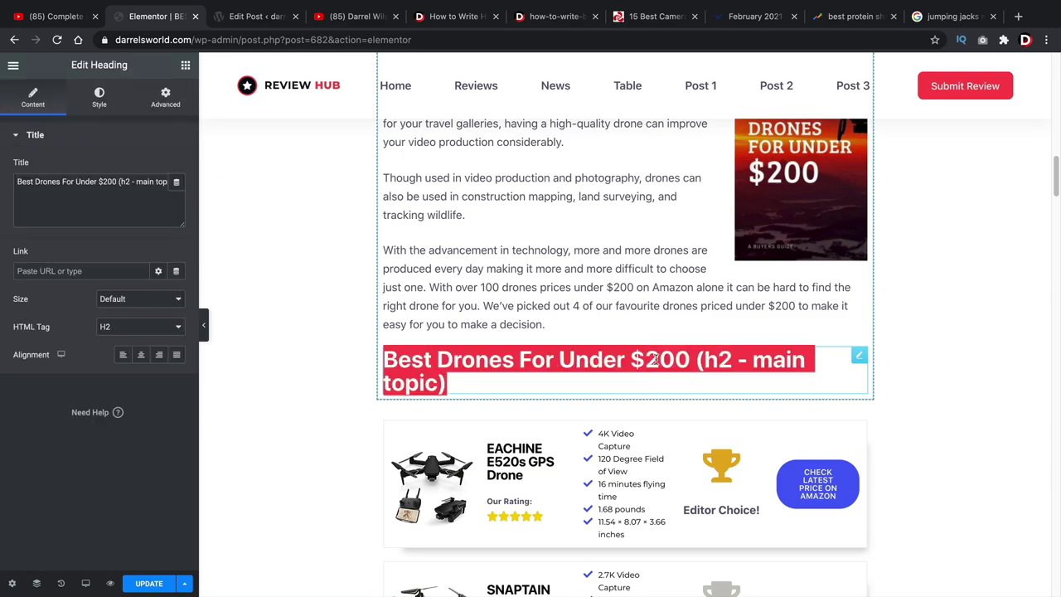
left_click(551, 18)
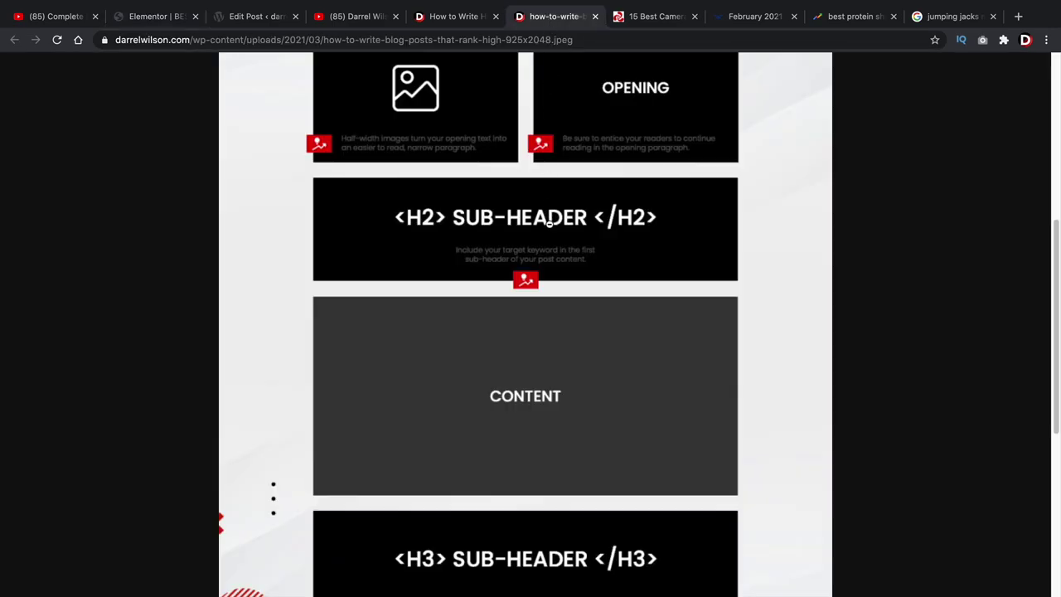
left_click(175, 18)
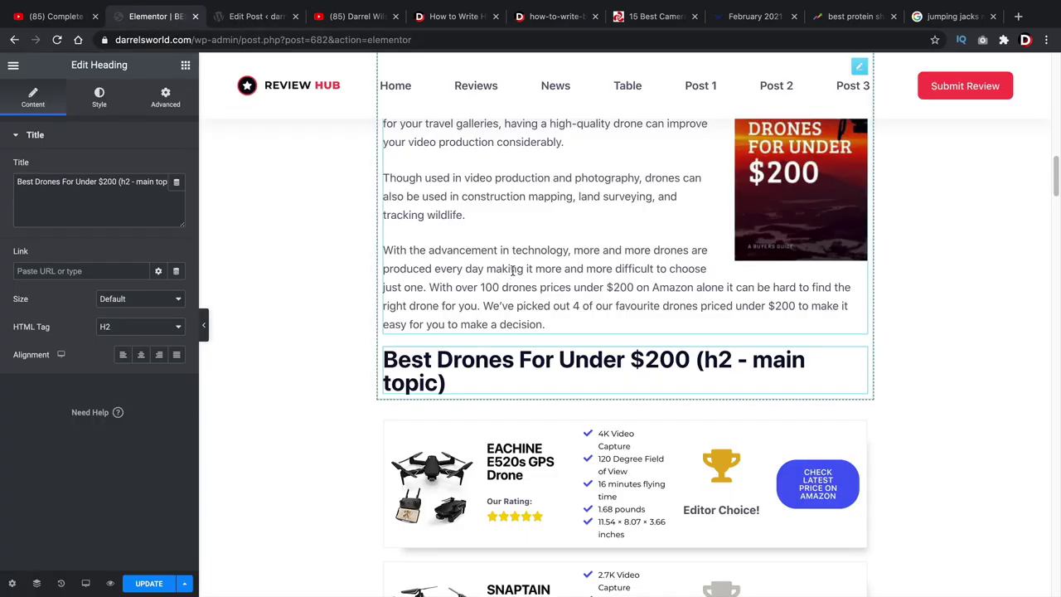
Scroll down to the EACHINE E520s section and open its description paragraph for editing
scroll(513, 270, "down", 10)
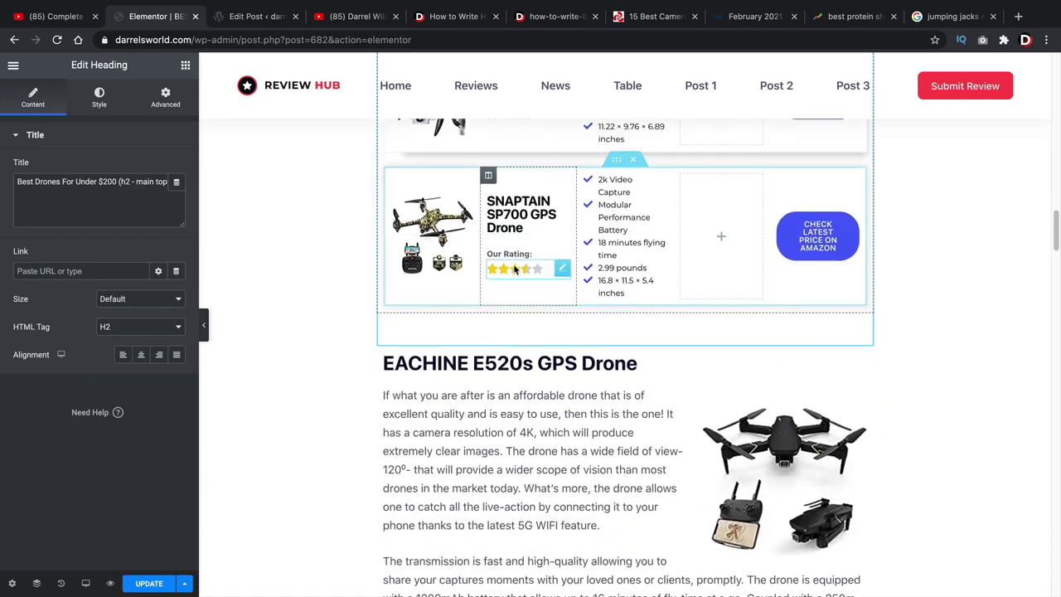
scroll(514, 270, "down", 3)
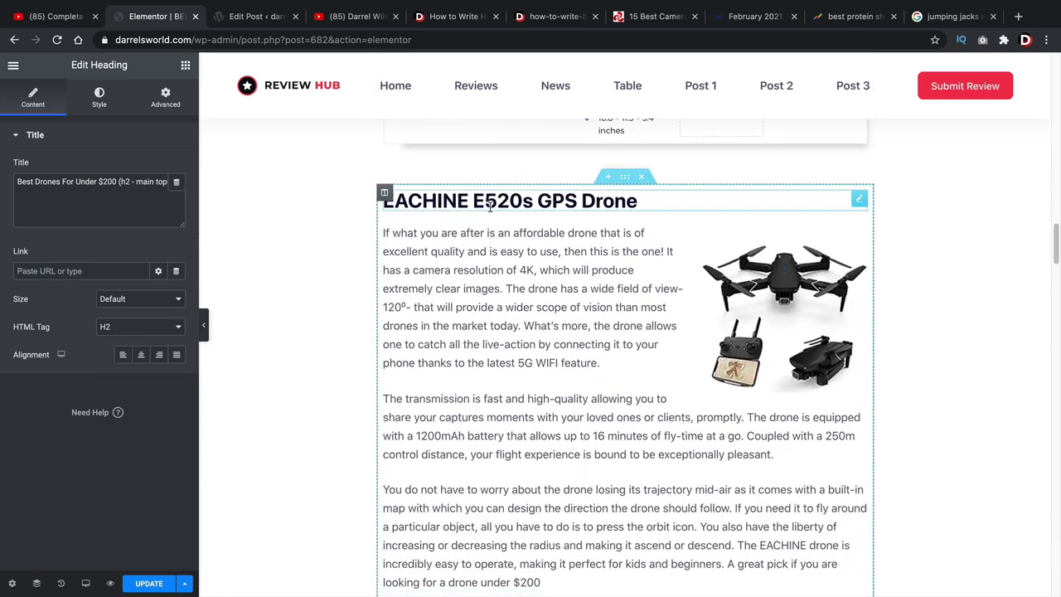
scroll(497, 221, "down", 5)
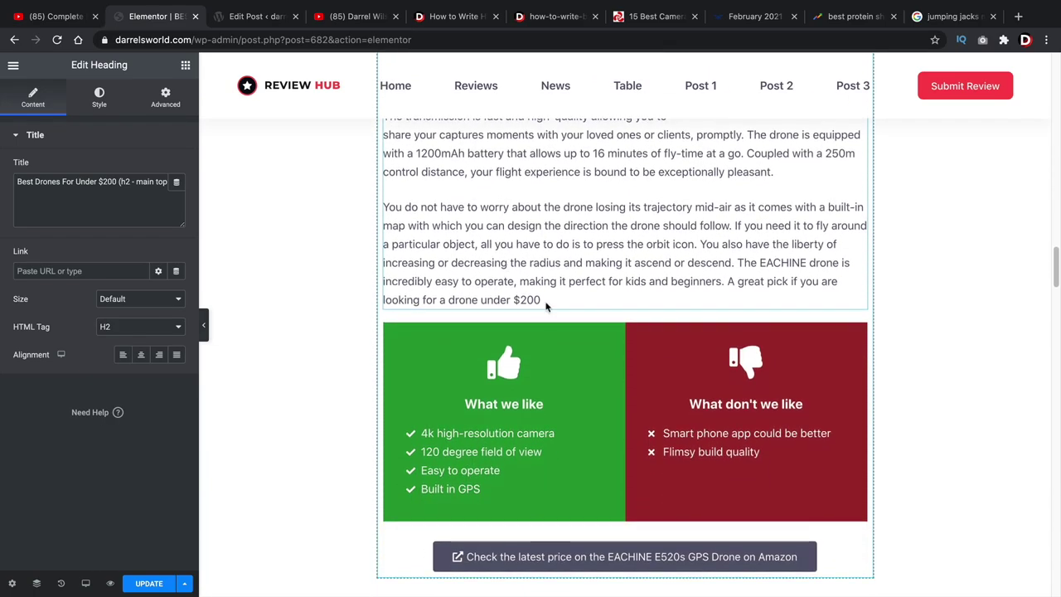
left_click_drag(546, 305, 384, 296)
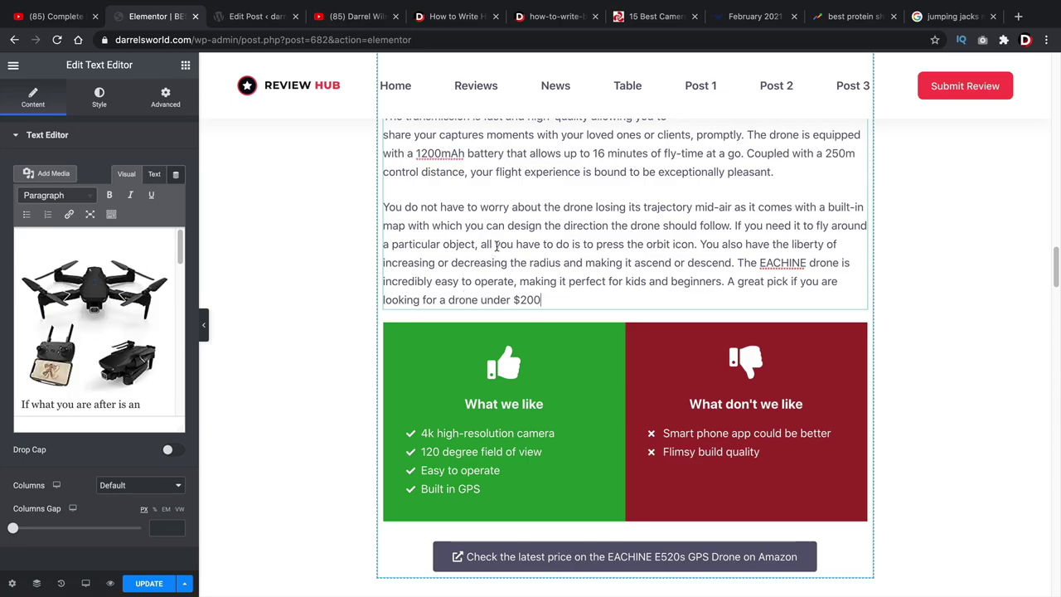
Scroll through the darrelwilson.com blog-post outline infographic
left_click(546, 18)
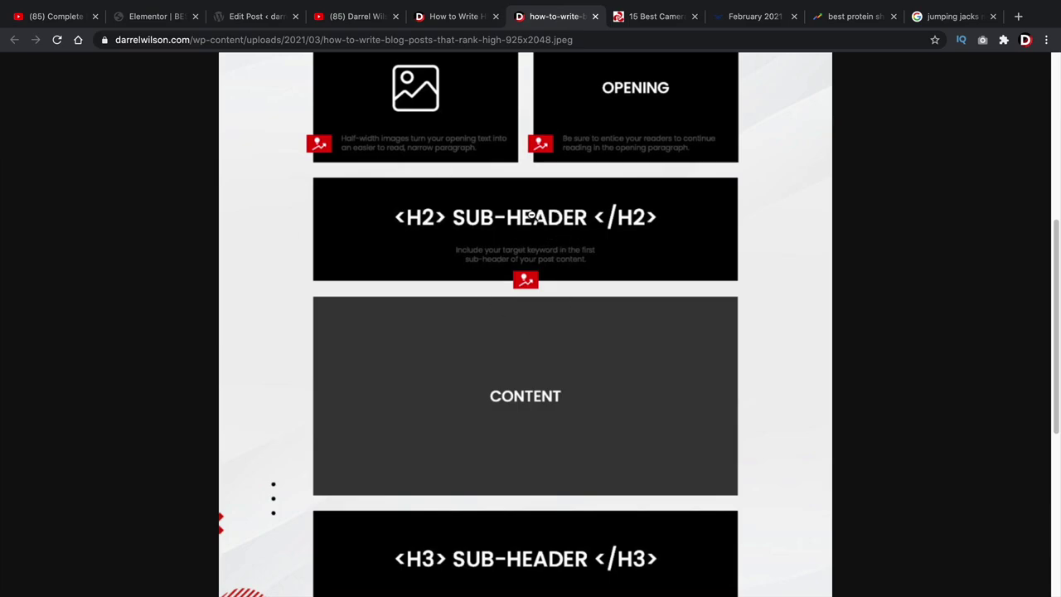
scroll(518, 249, "down", 1)
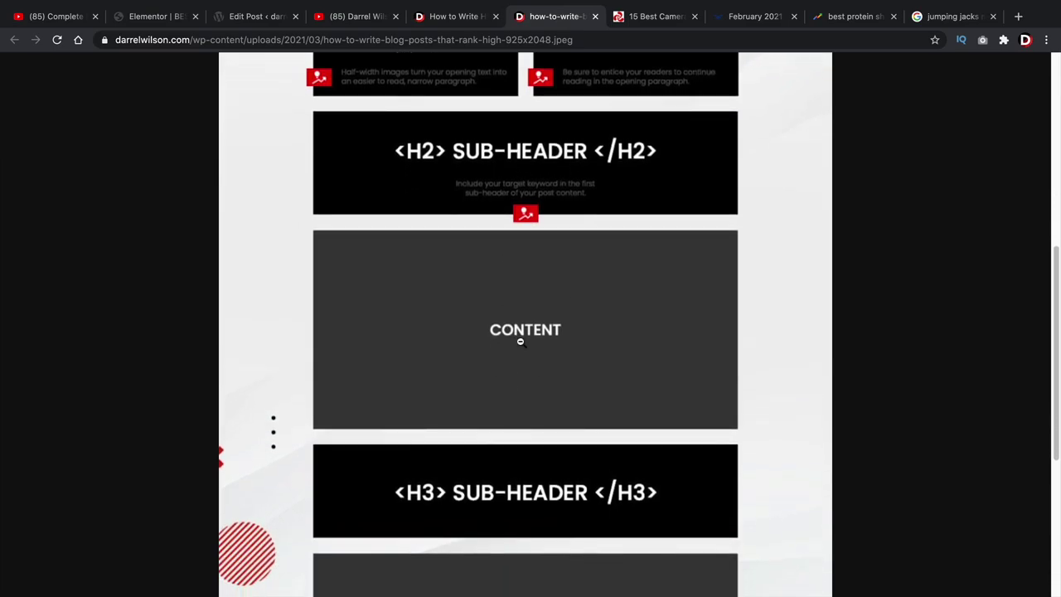
scroll(509, 327, "down", 2)
scroll(515, 305, "down", 1)
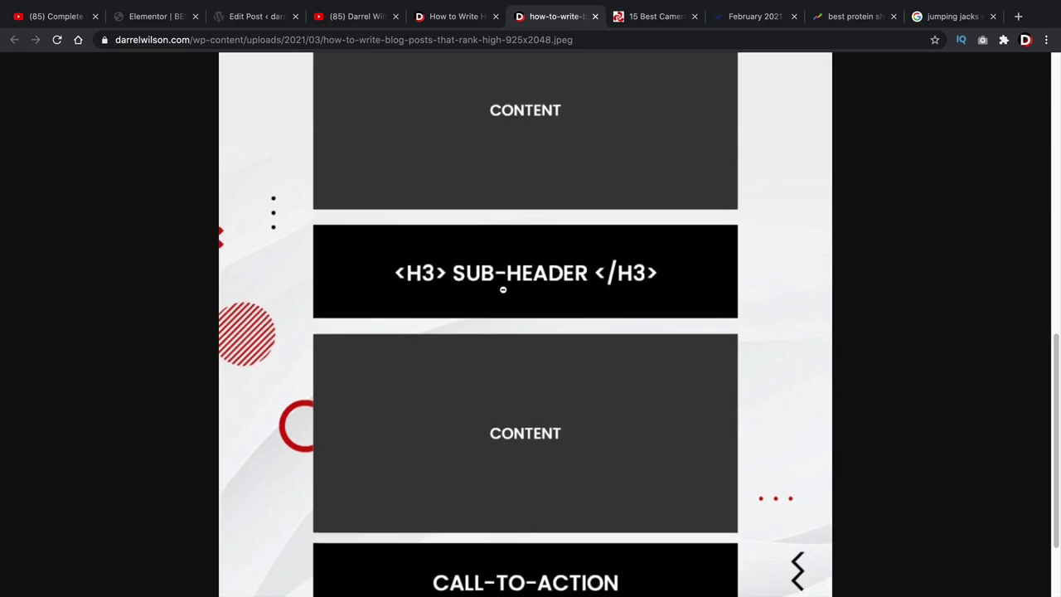
scroll(507, 290, "down", 1)
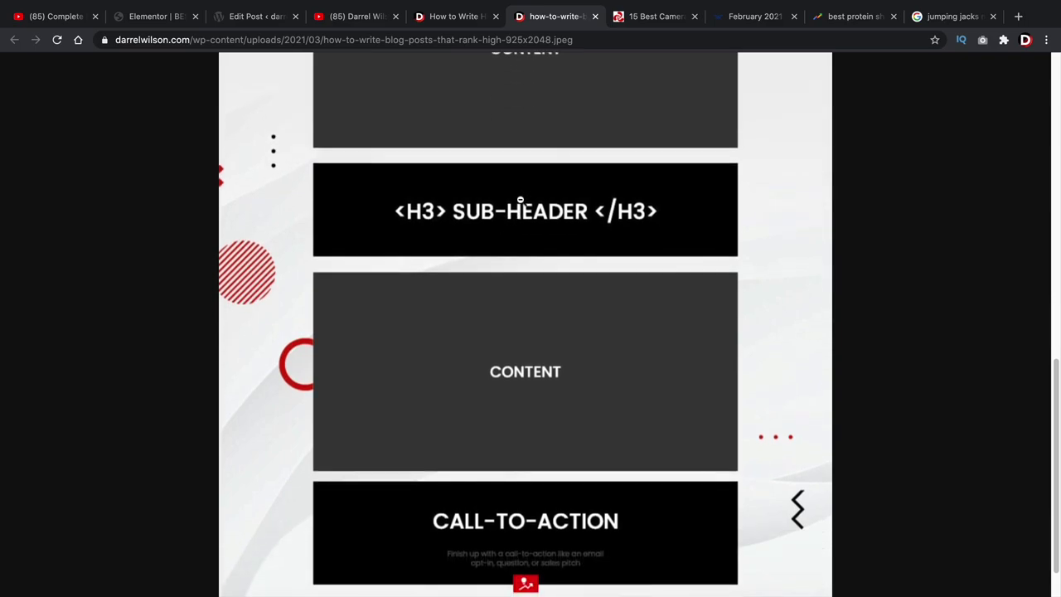
In the How to Write guide, highlight the Write Longer Content and Optimize Your Blog Post Images headings
left_click(440, 23)
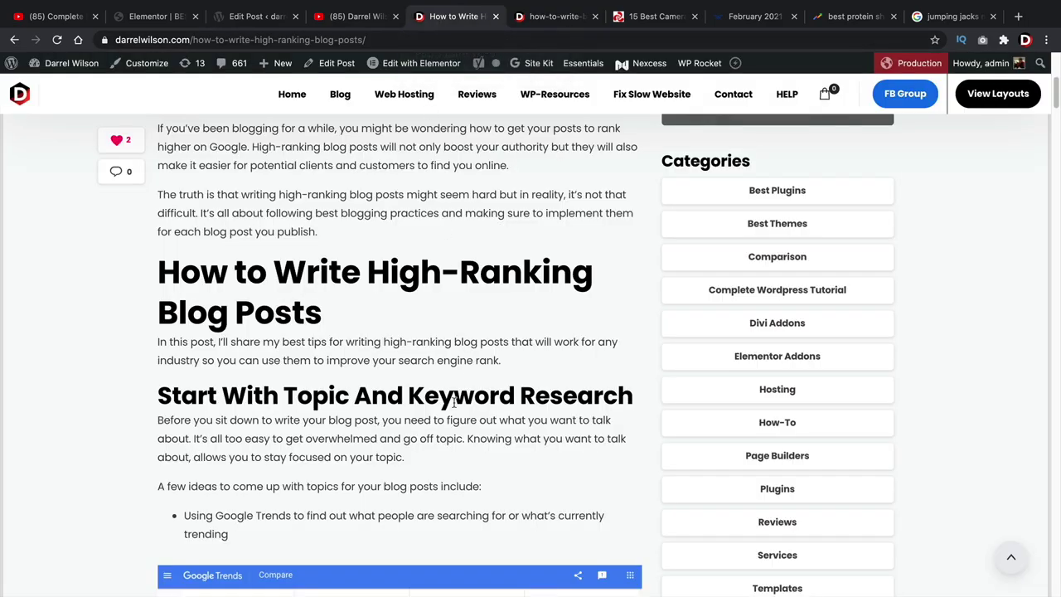
scroll(447, 398, "down", 10)
scroll(442, 389, "down", 15)
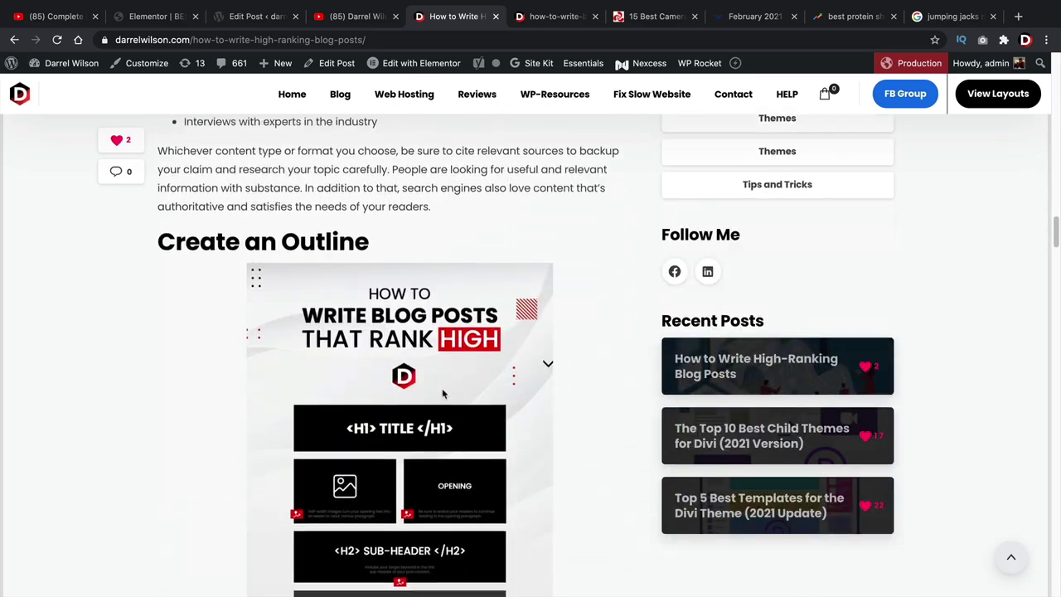
scroll(440, 384, "down", 10)
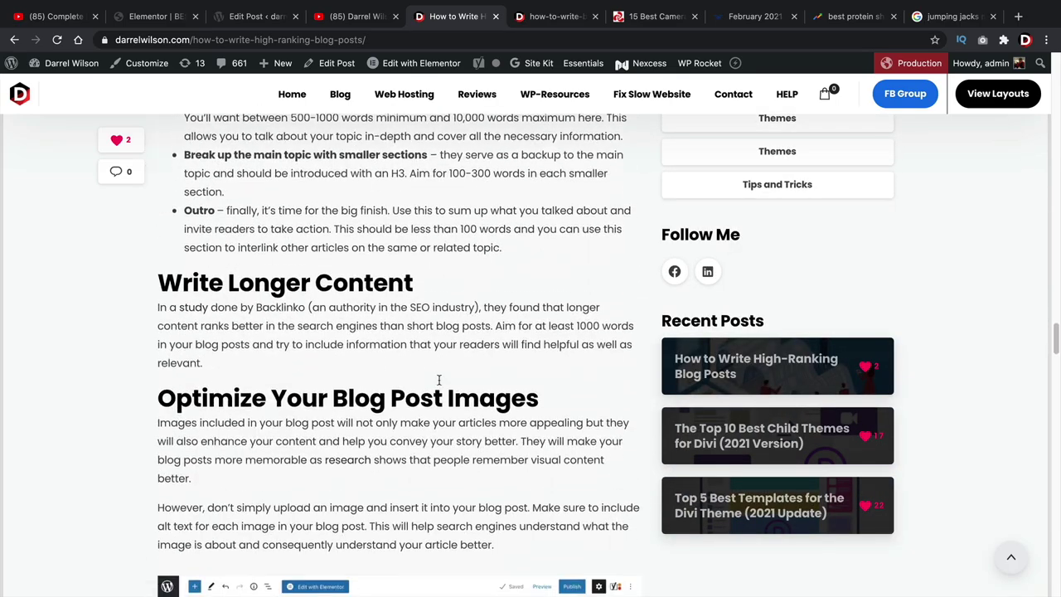
scroll(439, 381, "up", 3)
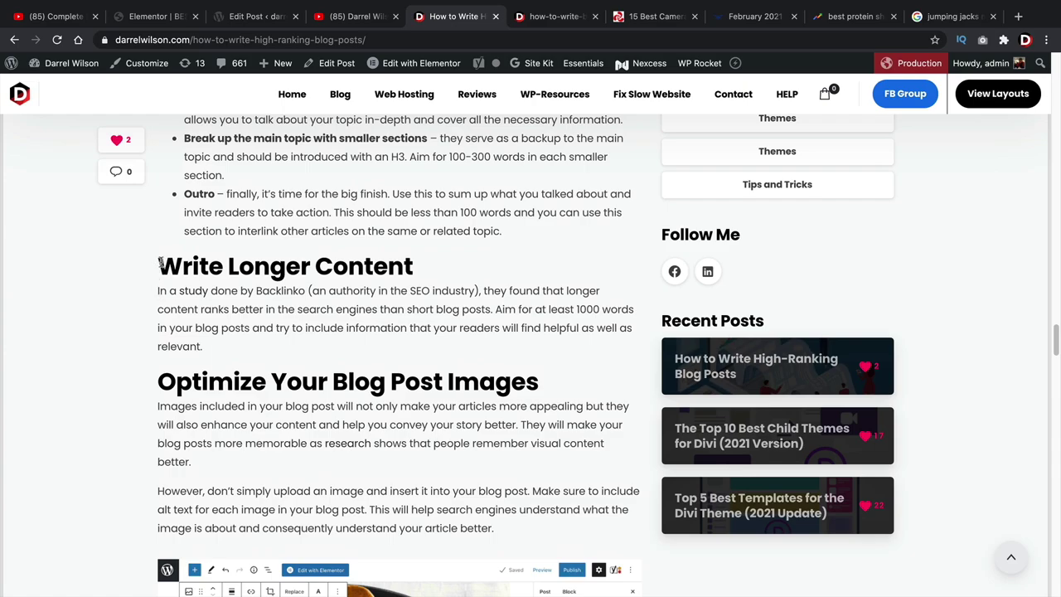
left_click_drag(158, 265, 412, 265)
double_click(398, 385)
triple_click(399, 386)
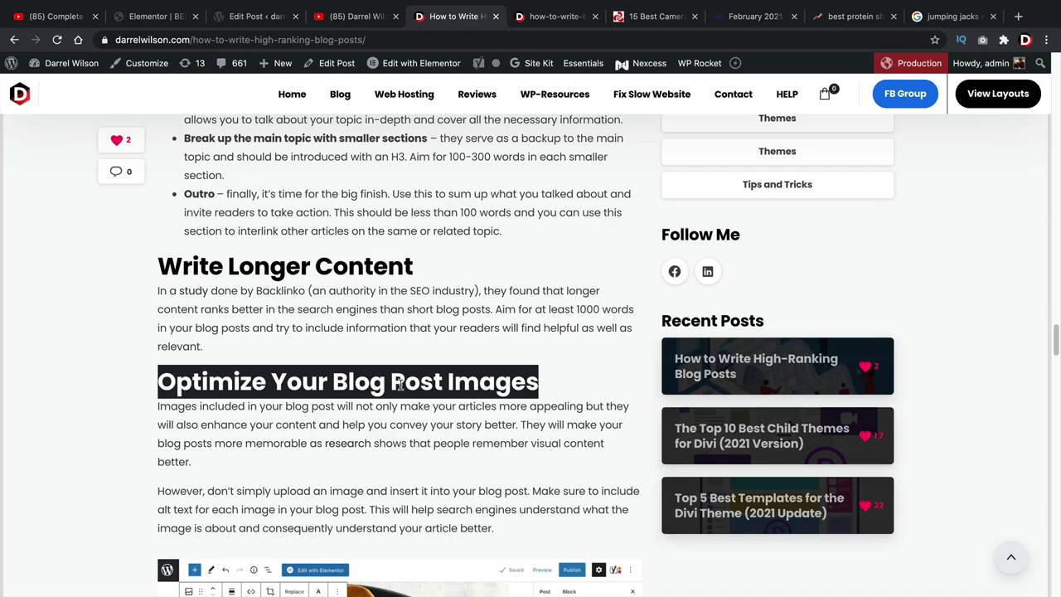
scroll(399, 384, "down", 10)
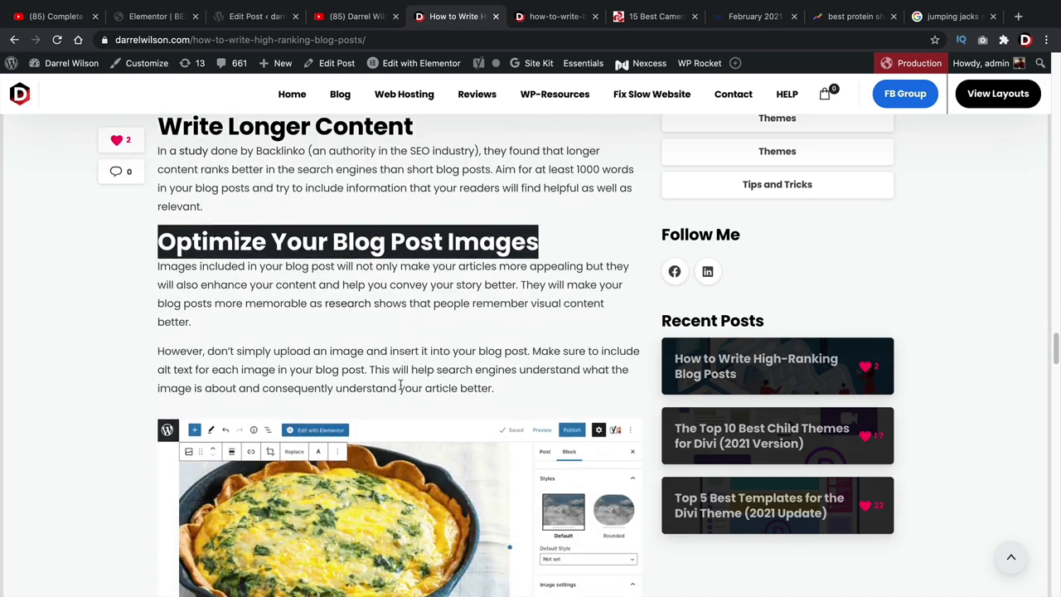
Recheck the full-size outline infographic, then open the competitor's drones under $200 article
left_click(545, 19)
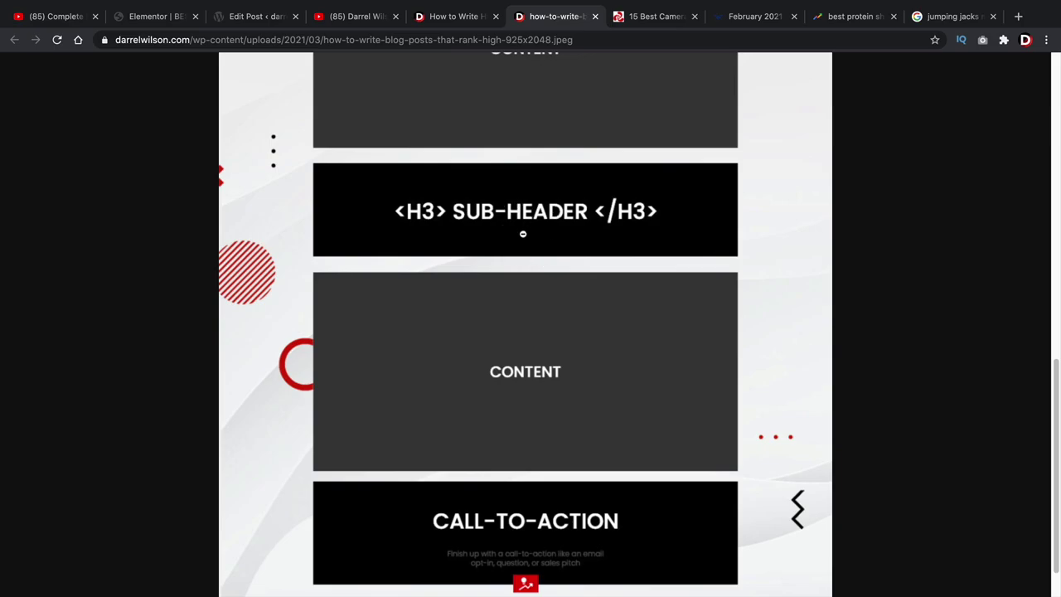
scroll(518, 274, "down", 1)
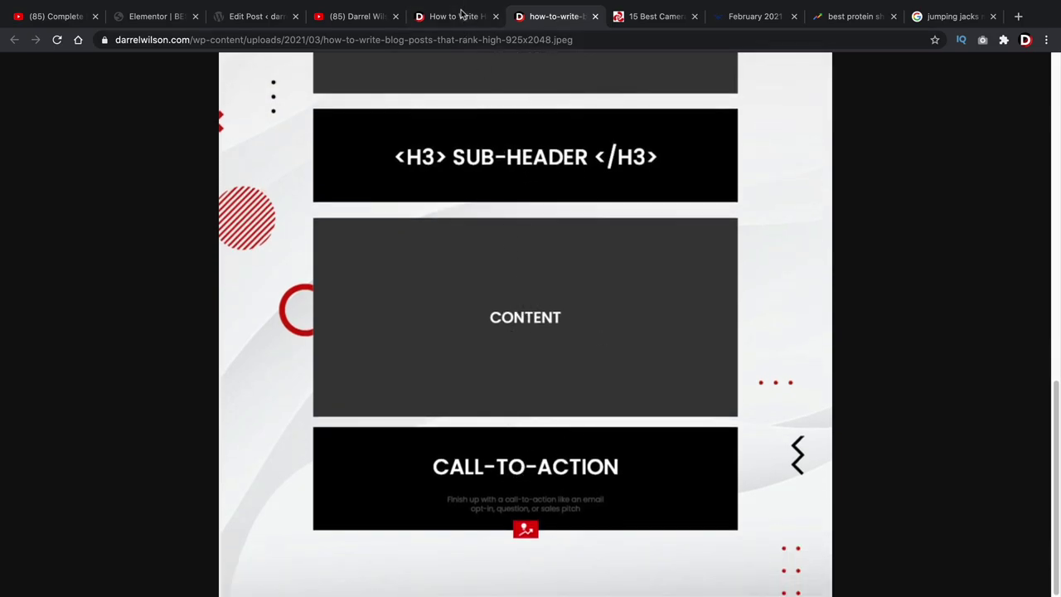
left_click(655, 18)
scroll(463, 365, "down", 20)
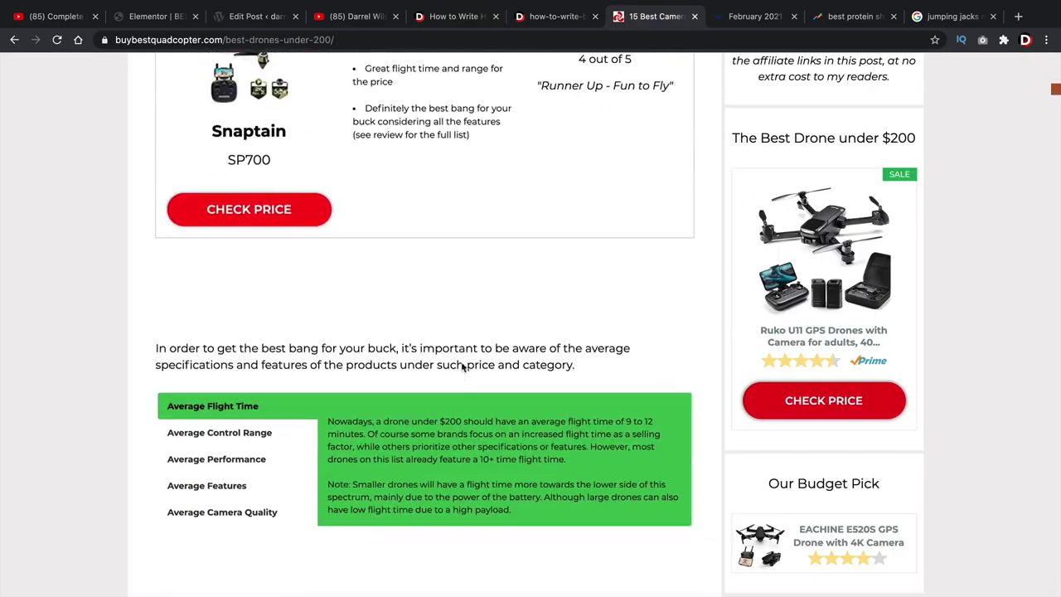
Skim the buybestquadcopter article to its end and back, then return to the outline infographic
left_click_drag(1055, 103, 1051, 585)
scroll(599, 400, "up", 5)
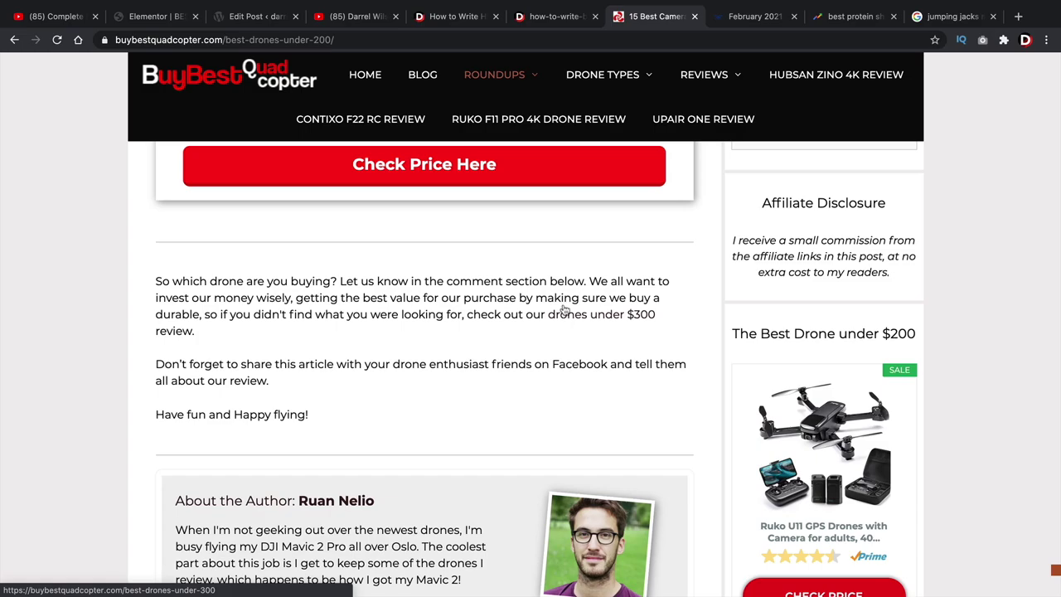
left_click(555, 17)
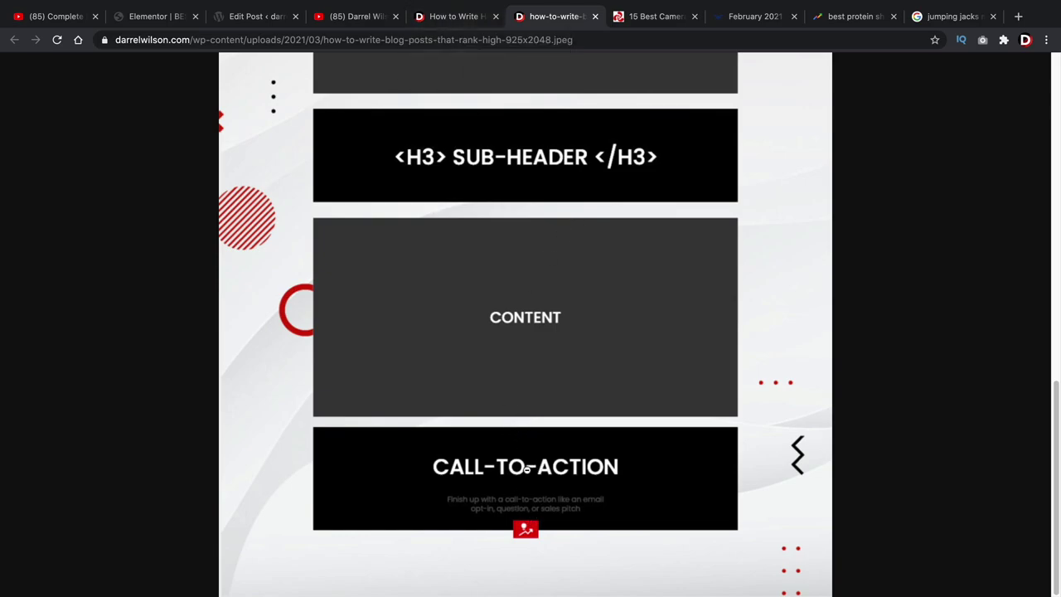
Scroll the darrelwilson.com guide to the Optimize Your Blog Post Images alt-text example
left_click(448, 20)
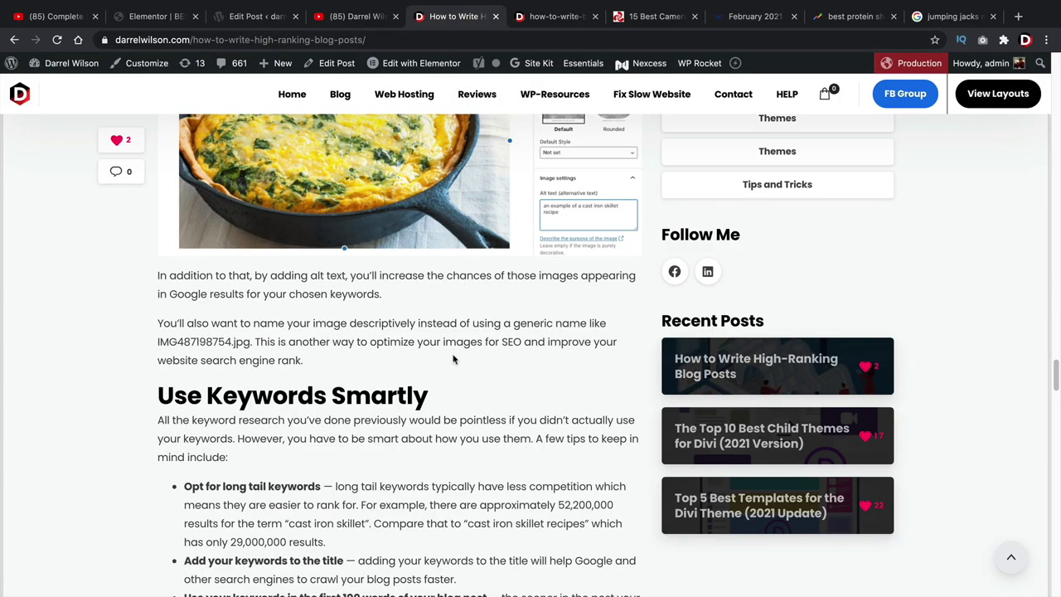
scroll(490, 332, "down", 5)
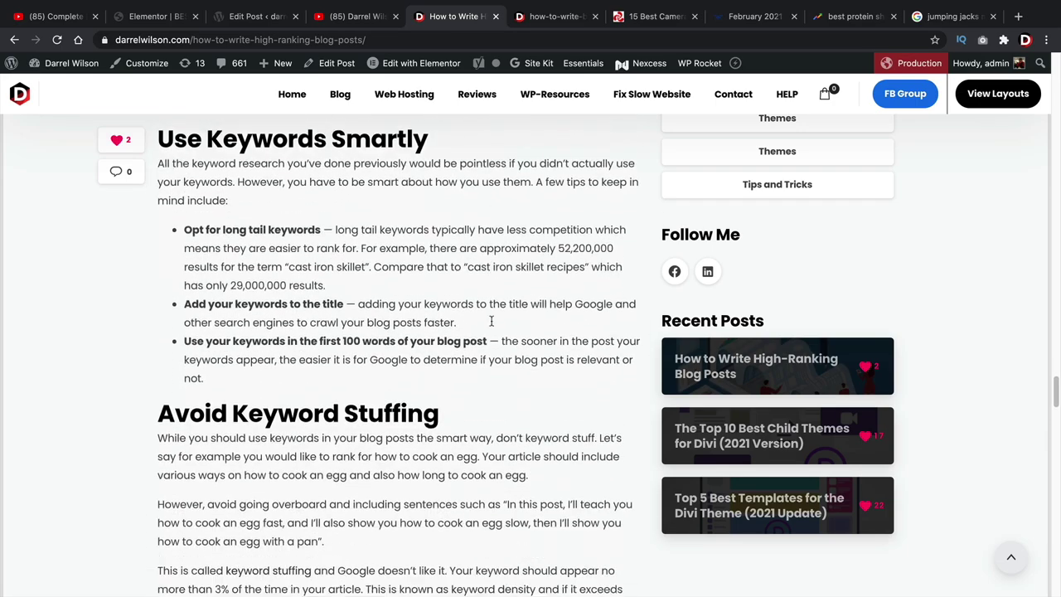
scroll(492, 319, "up", 3)
scroll(492, 319, "up", 9)
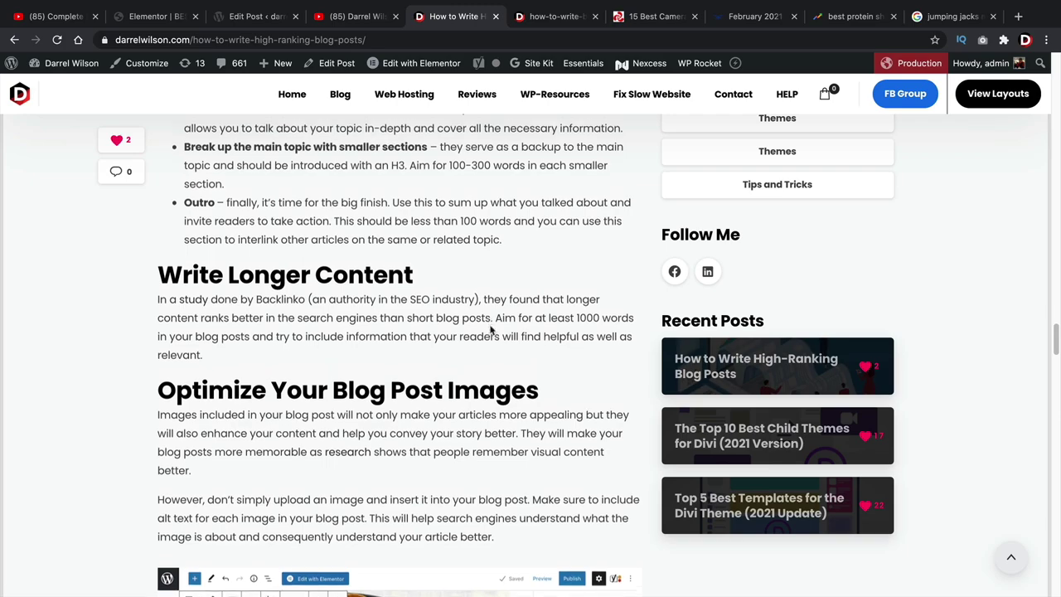
scroll(490, 327, "up", 3)
scroll(490, 325, "down", 4)
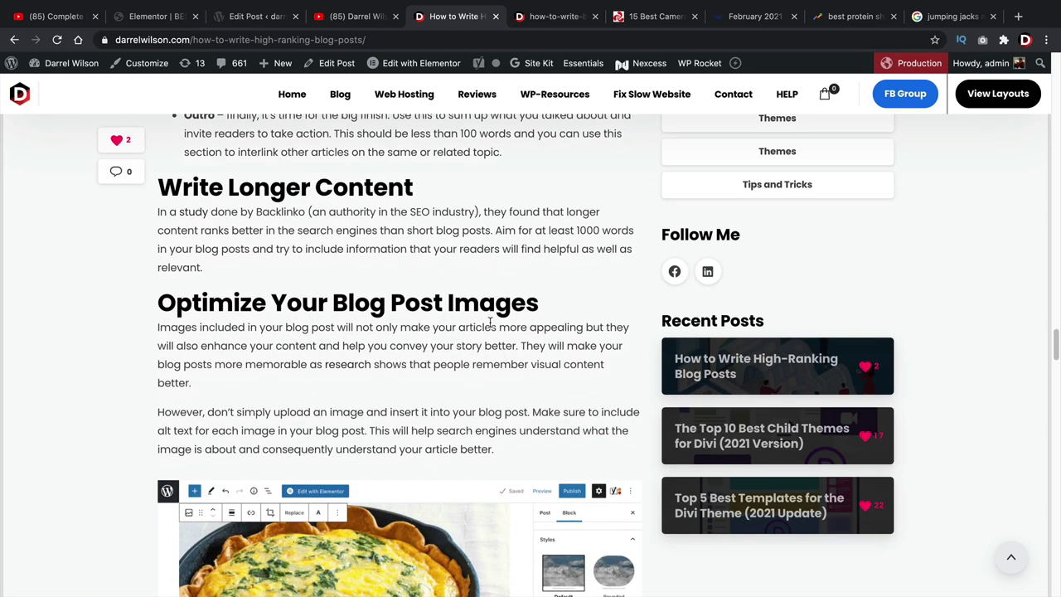
scroll(489, 318, "down", 4)
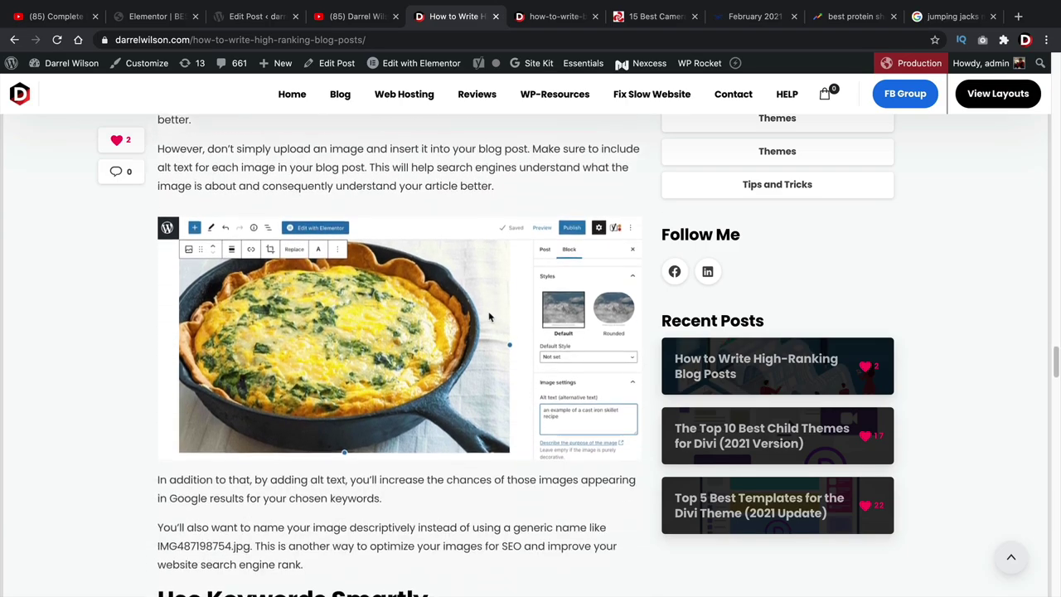
View the jumping jacks muscles worked image results, then return to the drone post's WordPress editor
left_click(980, 12)
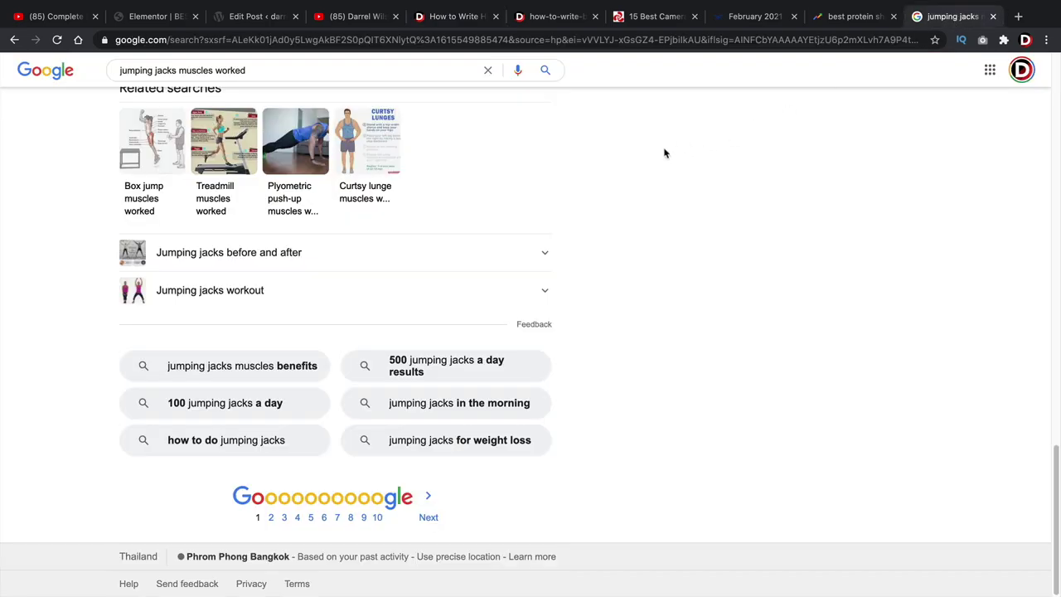
scroll(343, 373, "up", 10)
scroll(344, 373, "up", 7)
scroll(332, 362, "down", 3)
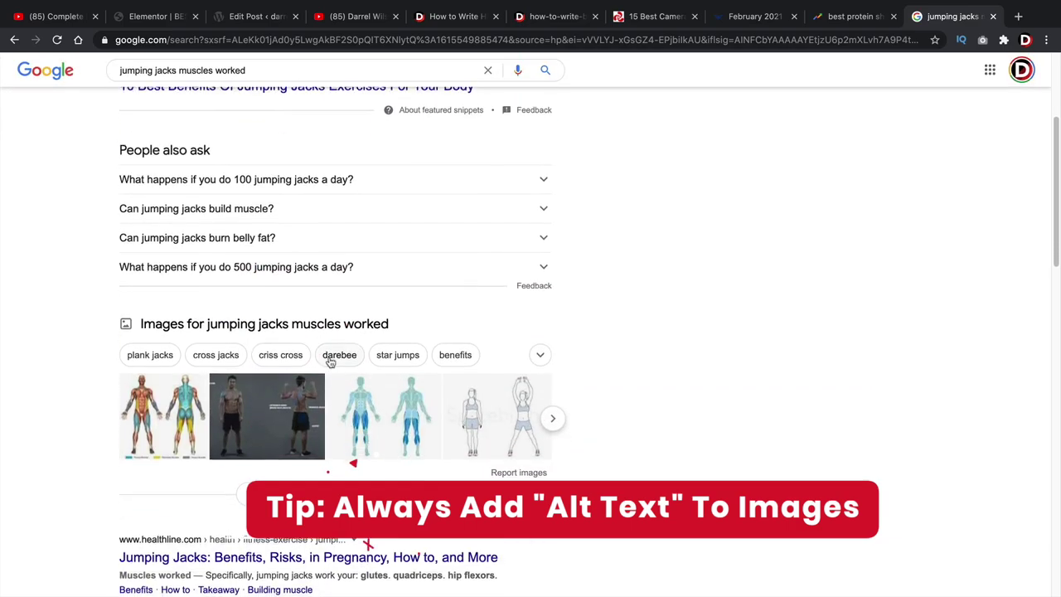
scroll(419, 414, "up", 5)
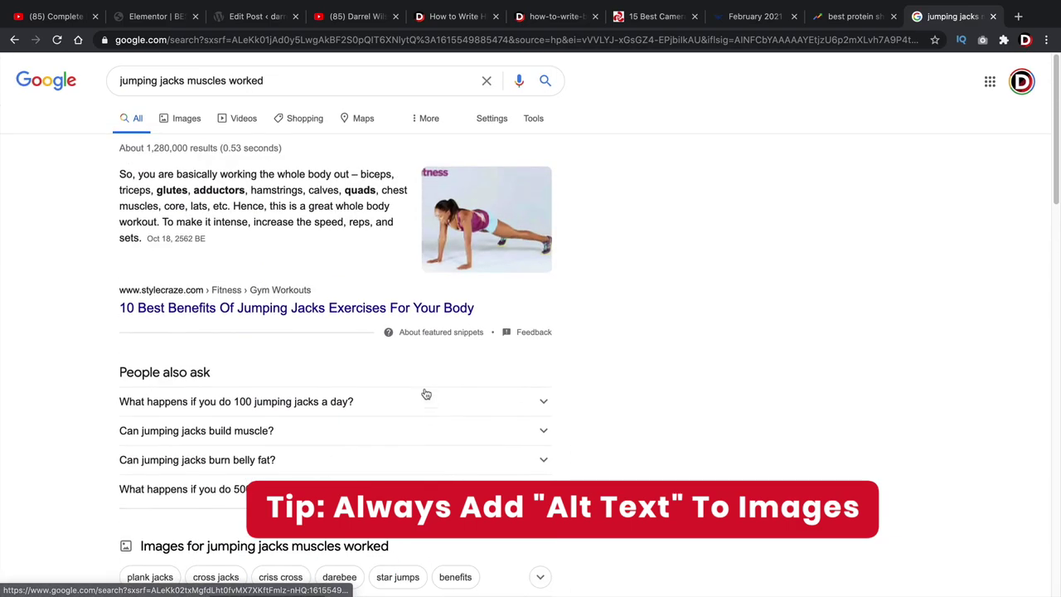
left_click(189, 124)
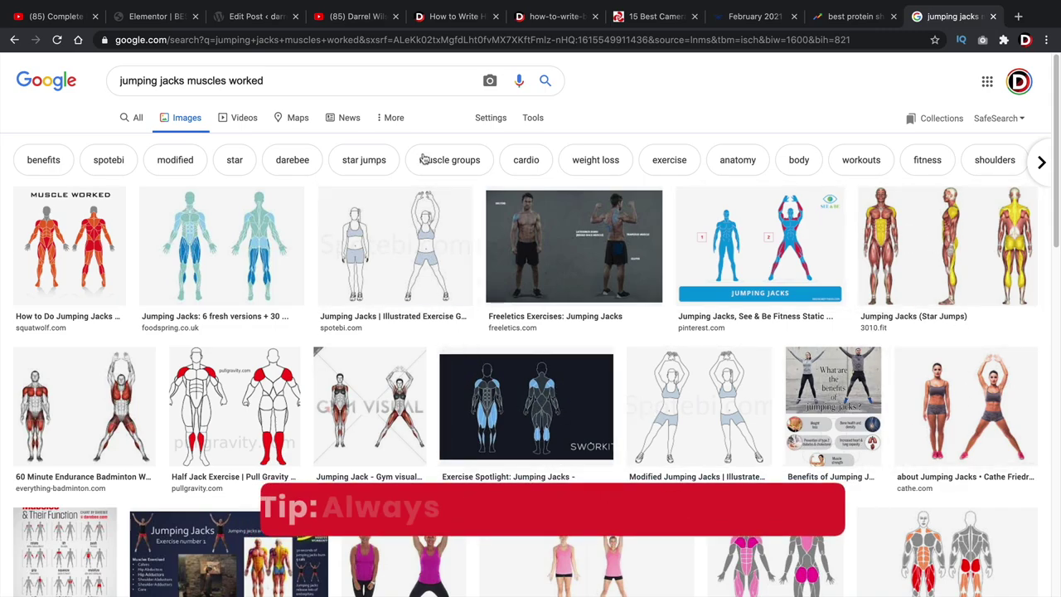
left_click(260, 16)
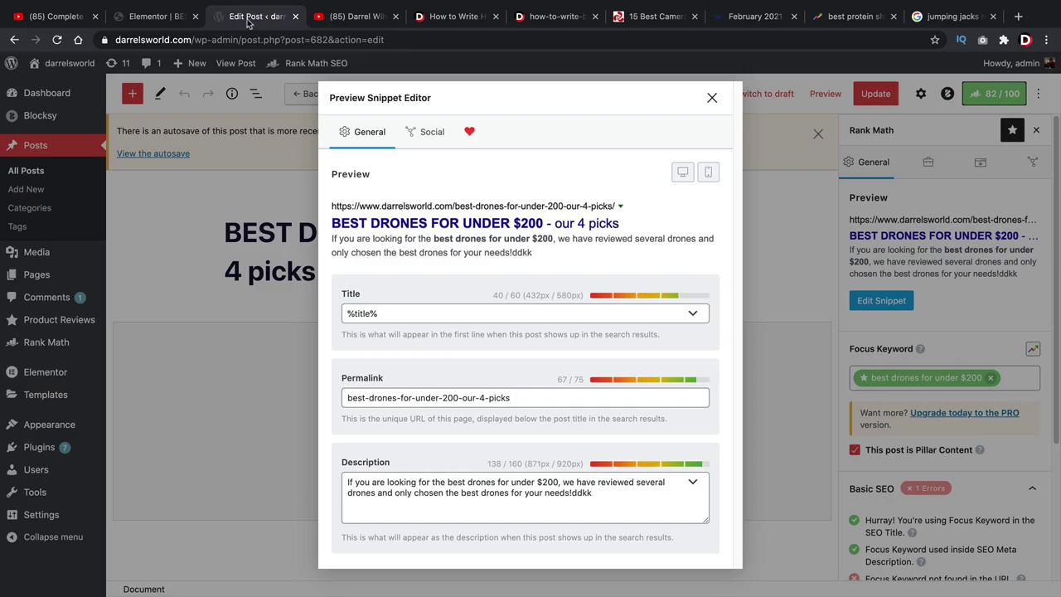
Check the first drone image's alt text 'quadcopter for beginners' in Elementor, then return to the guide
left_click(166, 17)
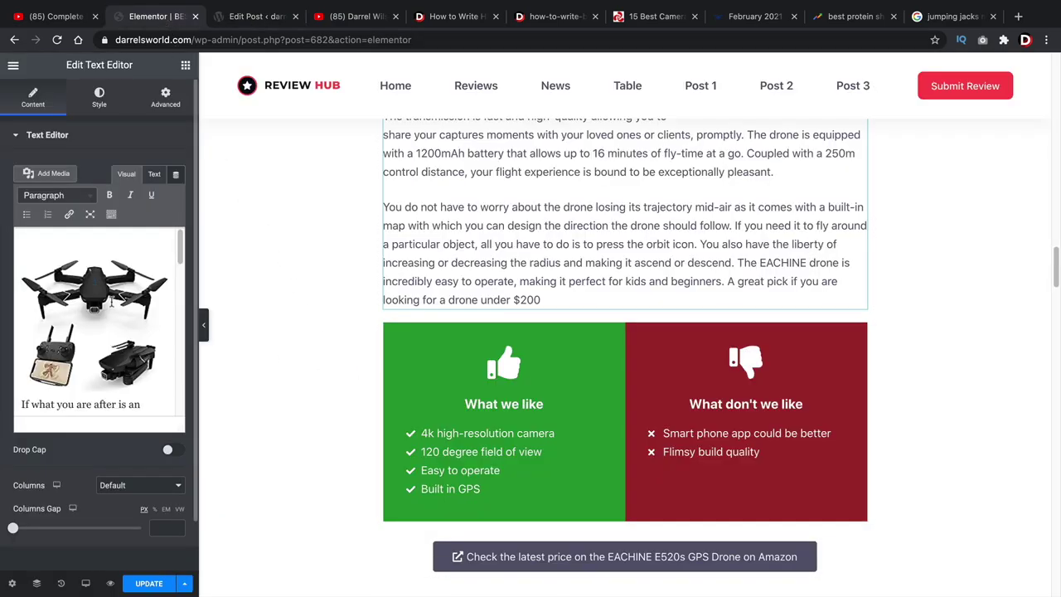
left_click(104, 284)
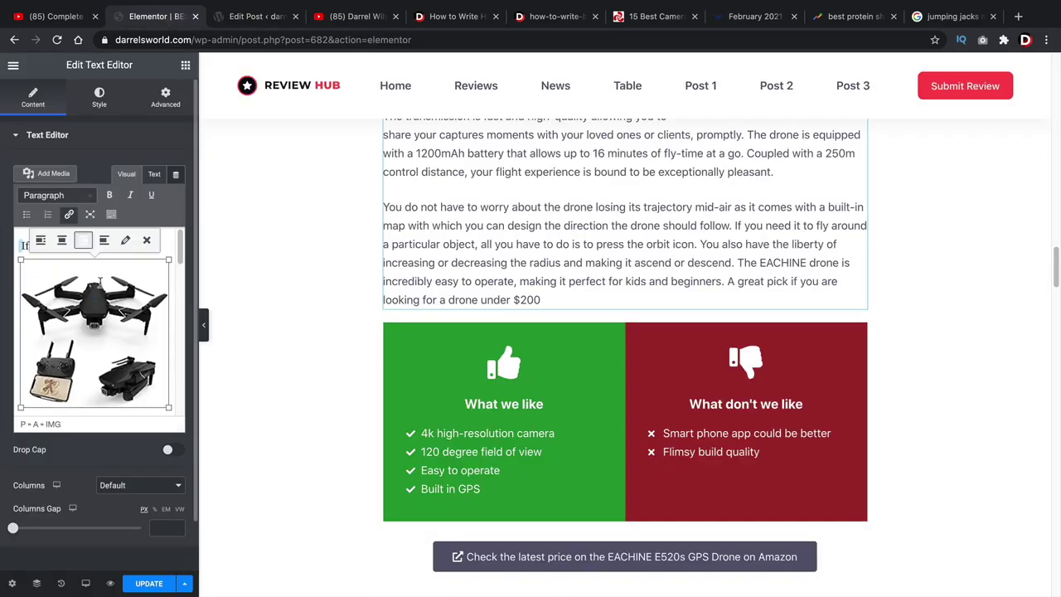
left_click(125, 240)
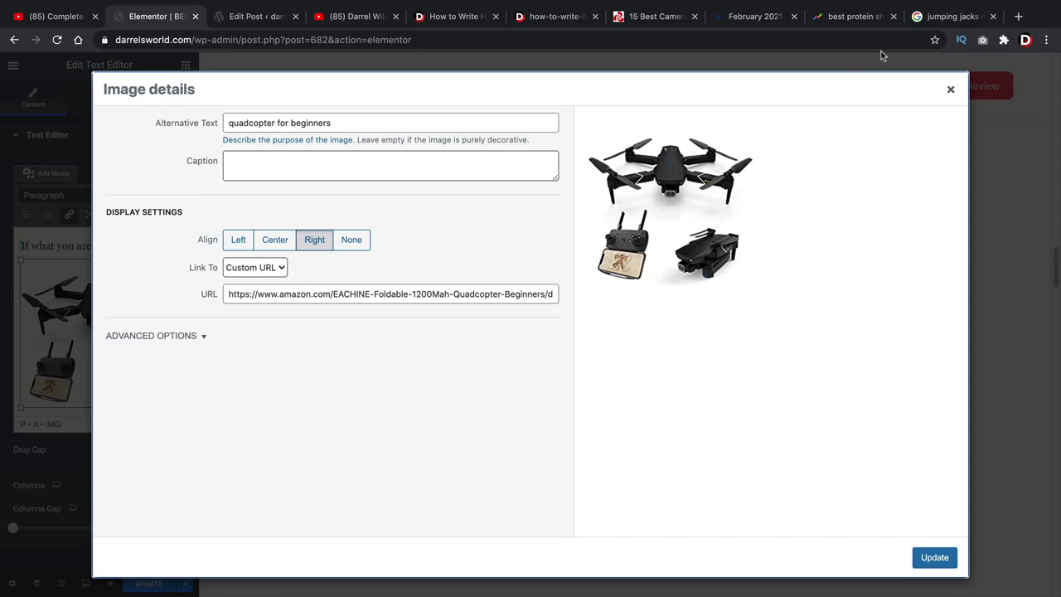
triple_click(310, 121)
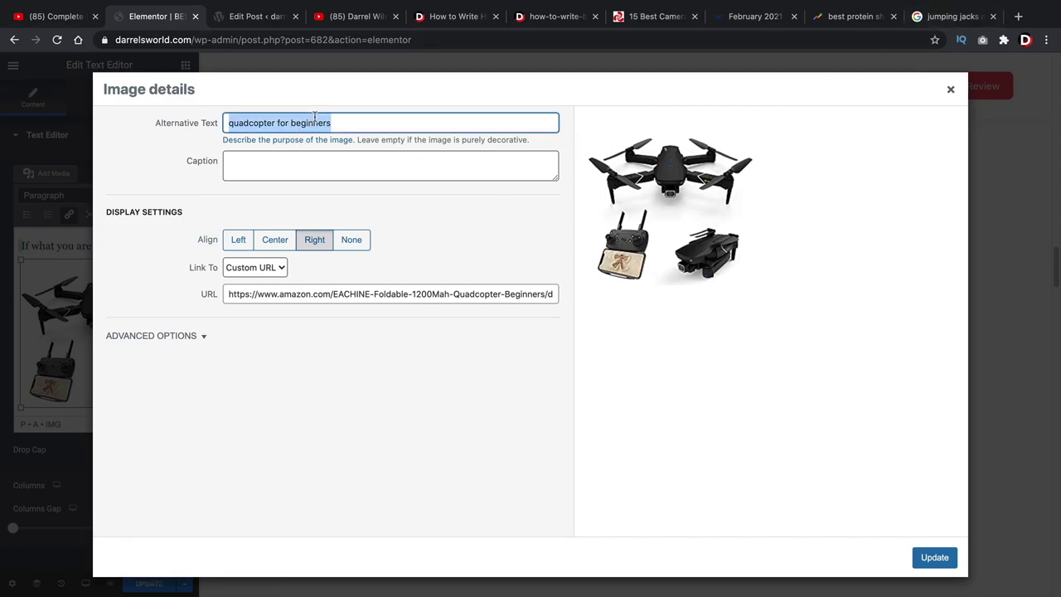
left_click(919, 16)
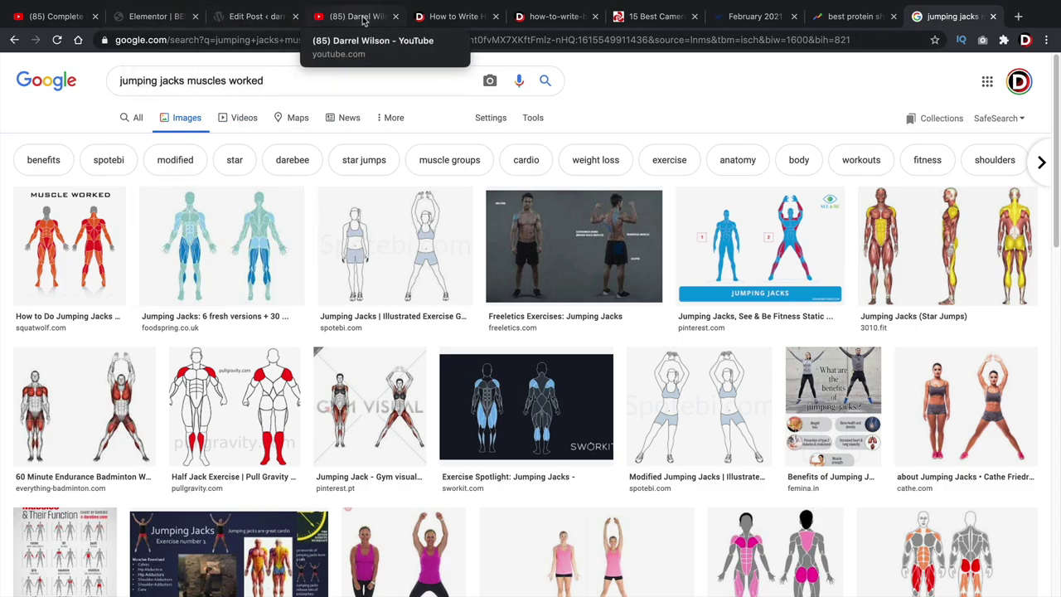
left_click(156, 17)
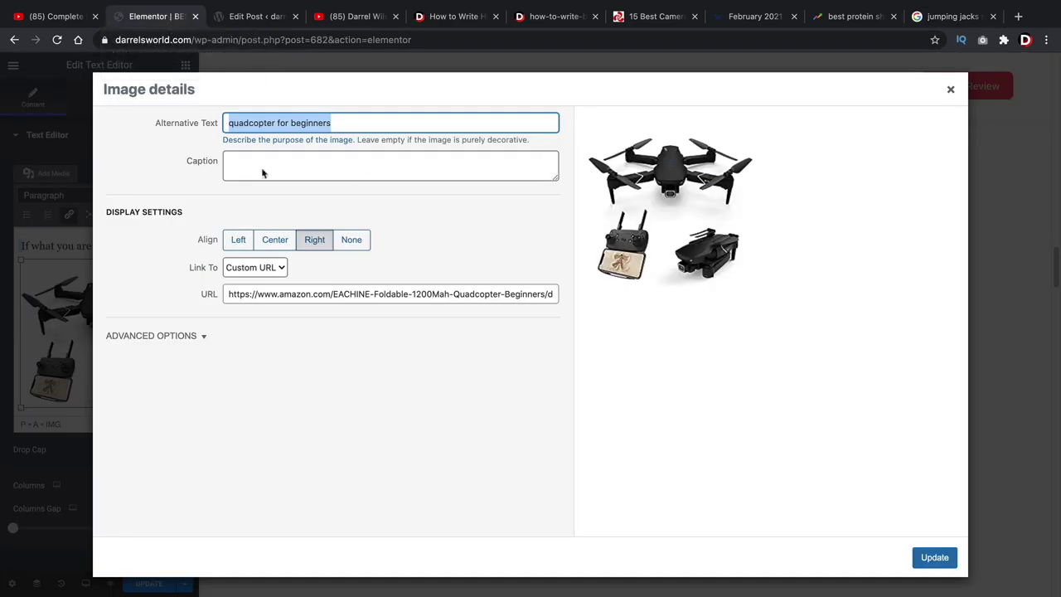
left_click(484, 20)
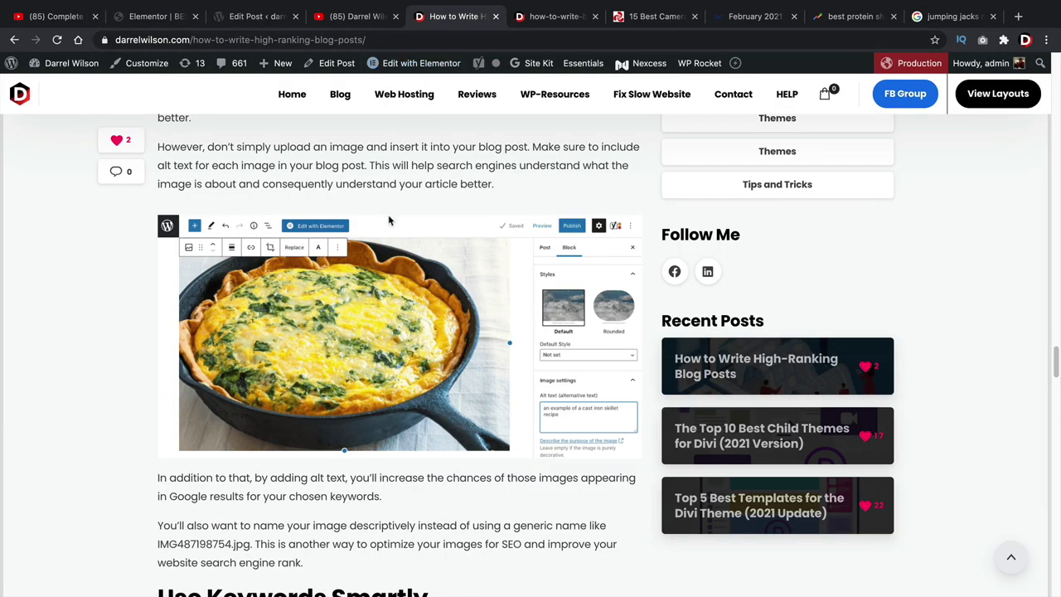
Scroll through the guide's blog-structure chart and keyword sections
scroll(404, 232, "up", 3)
scroll(404, 232, "down", 8)
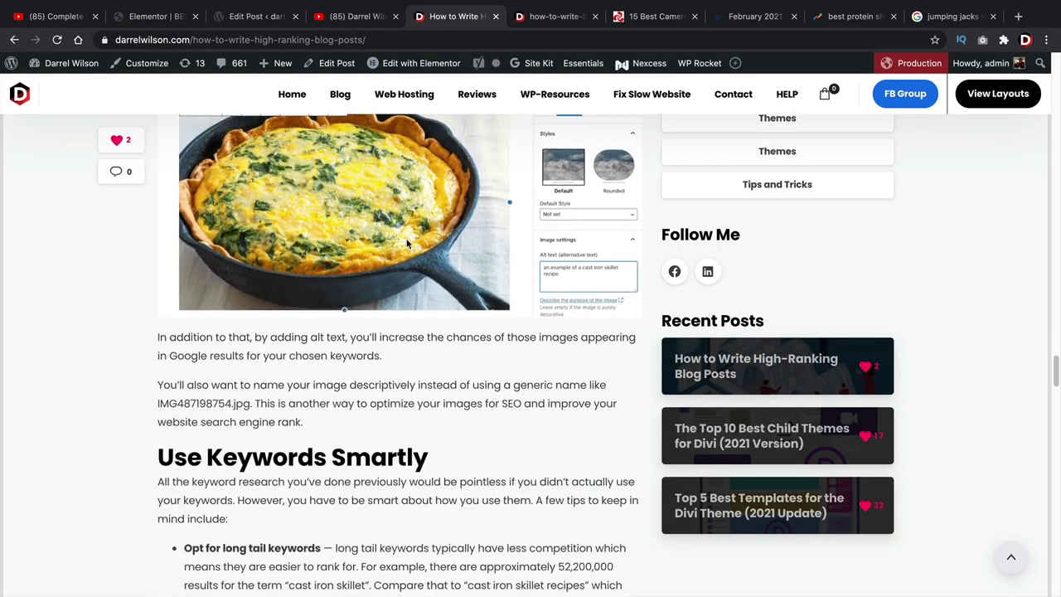
scroll(406, 239, "down", 5)
scroll(406, 239, "up", 9)
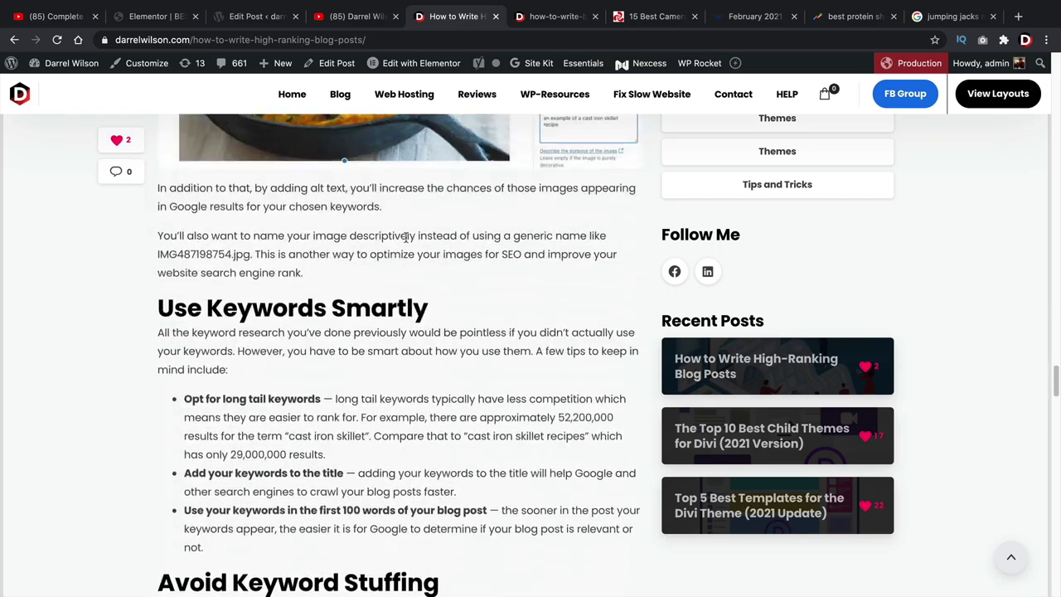
scroll(405, 238, "up", 10)
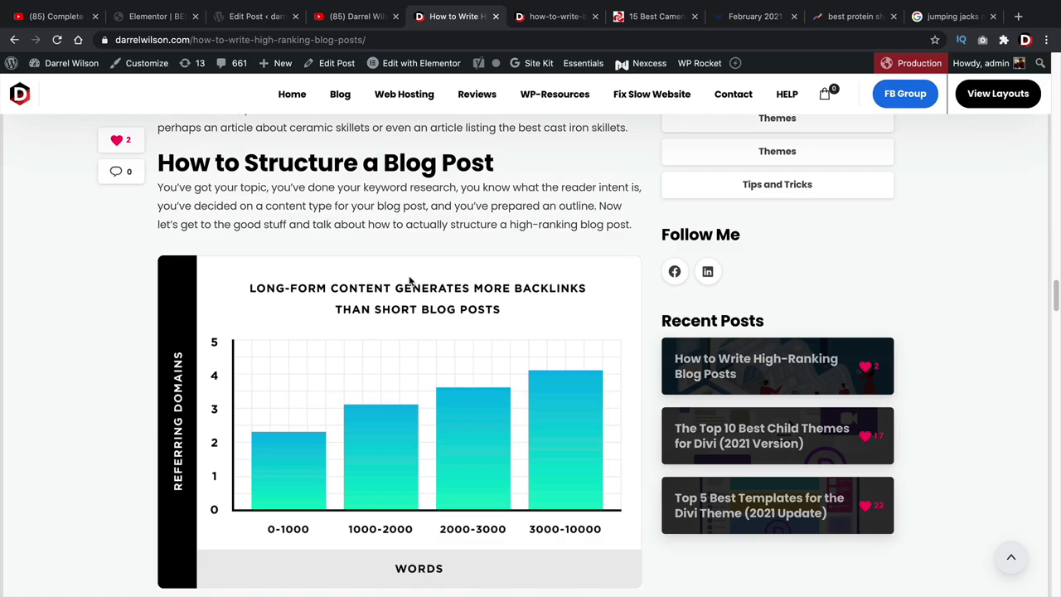
scroll(409, 281, "down", 2)
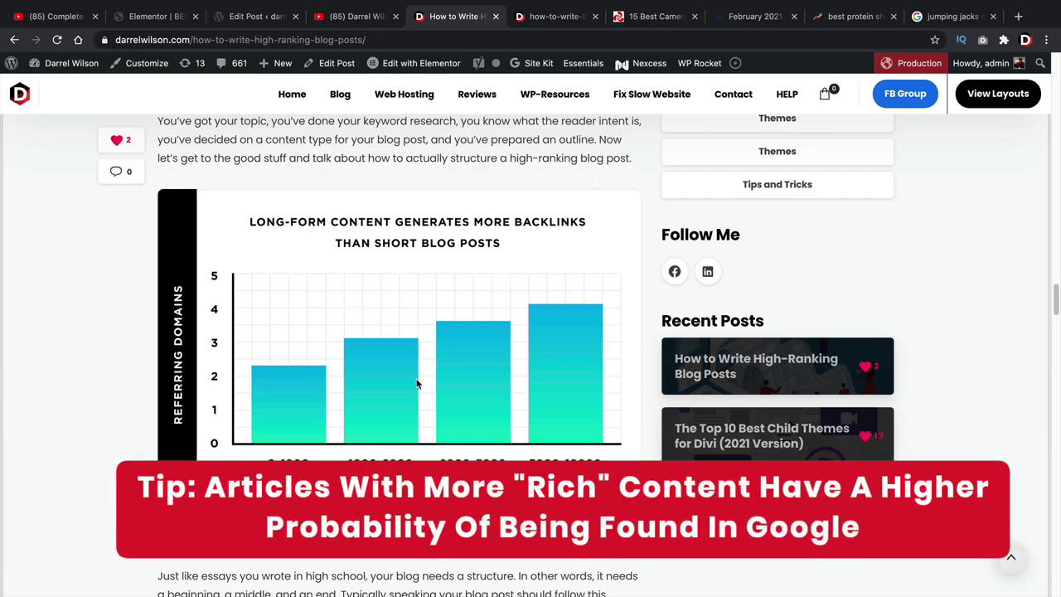
scroll(444, 378, "down", 2)
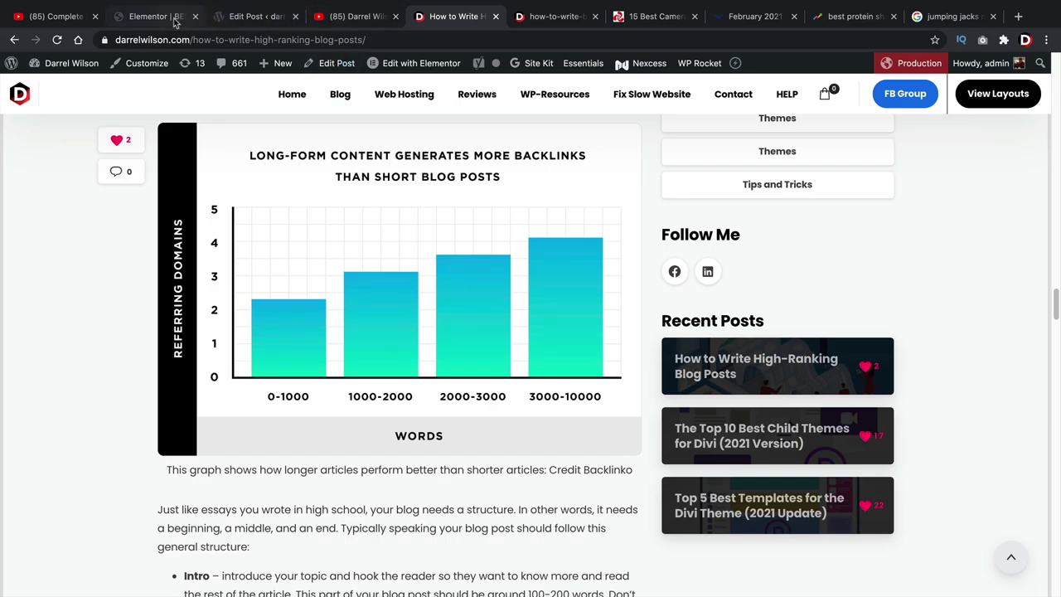
Find and highlight the Avoid Keyword Stuffing heading in the guide, then go back to Elementor
left_click(539, 18)
left_click(456, 16)
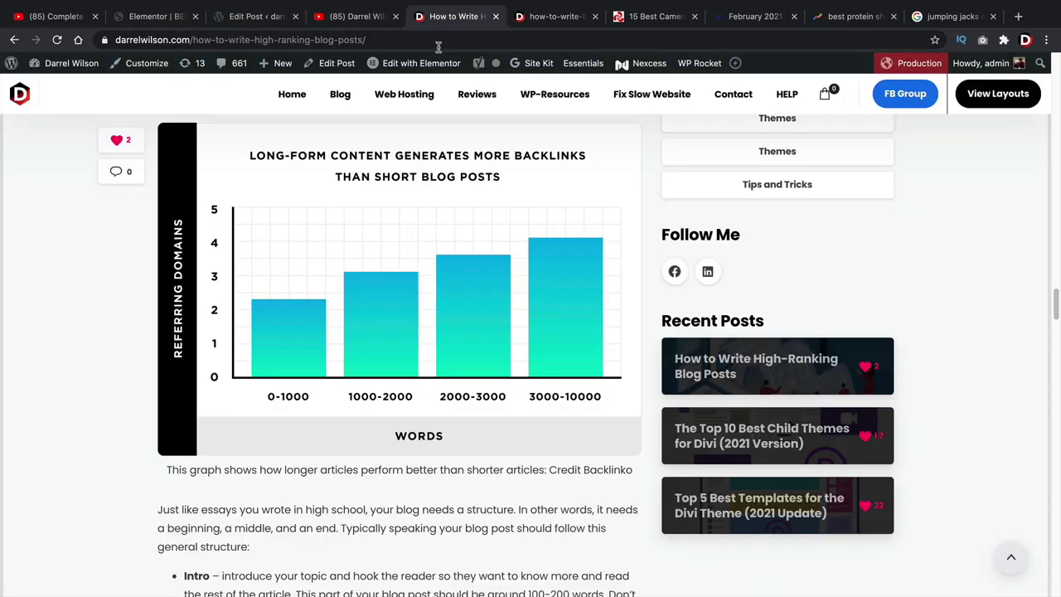
scroll(390, 306, "down", 5)
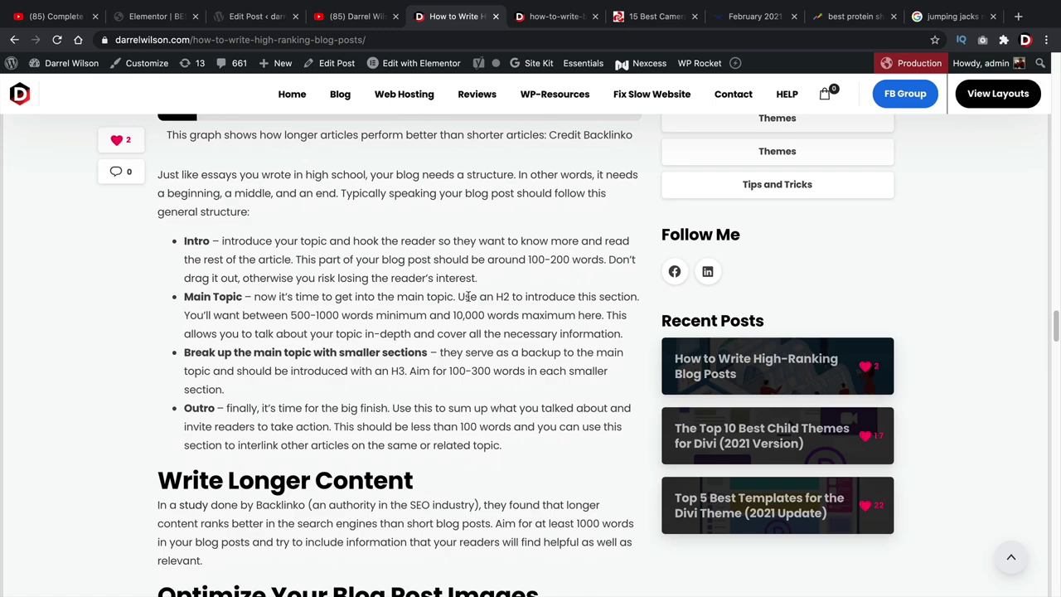
scroll(431, 365, "up", 3)
scroll(364, 425, "up", 8)
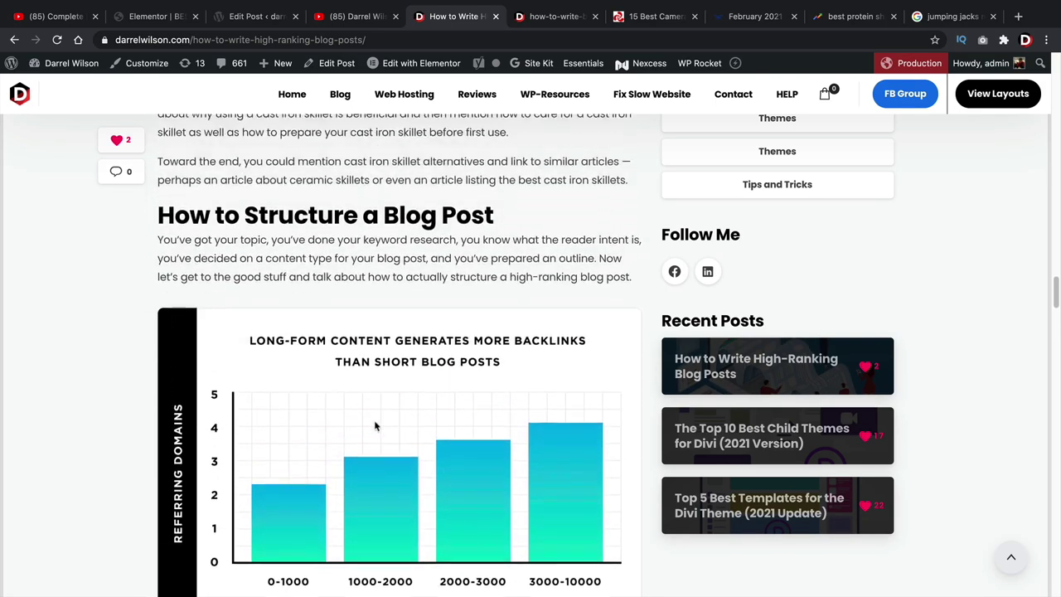
scroll(377, 332, "down", 5)
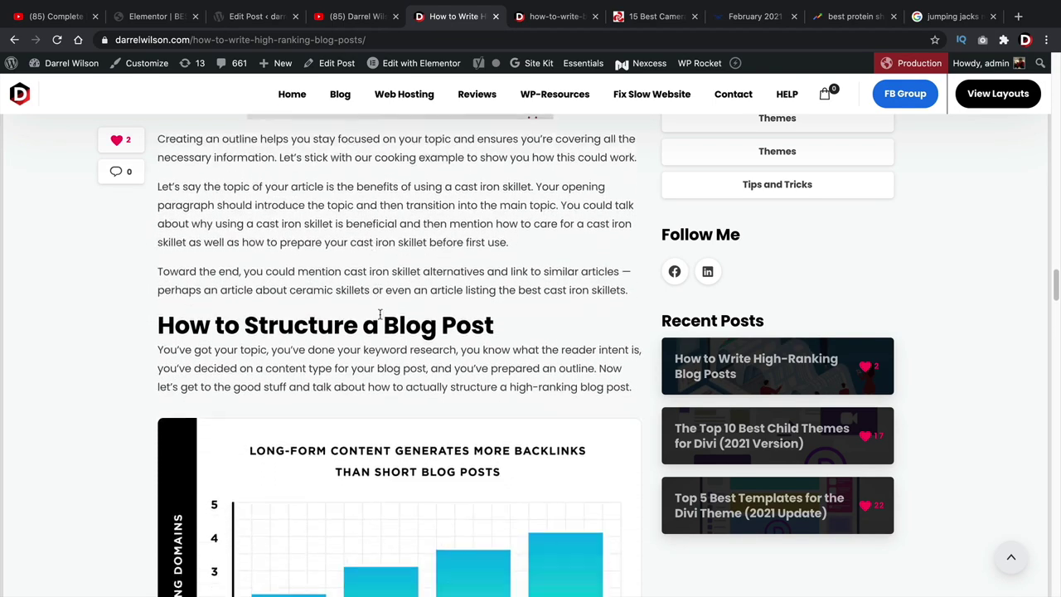
scroll(391, 331, "down", 5)
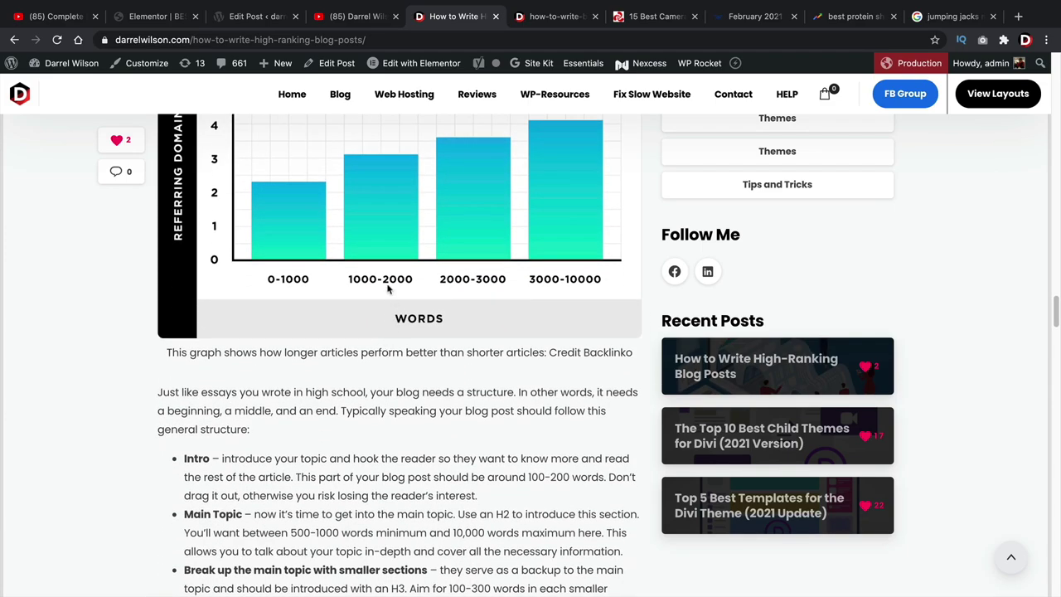
scroll(387, 303, "up", 3)
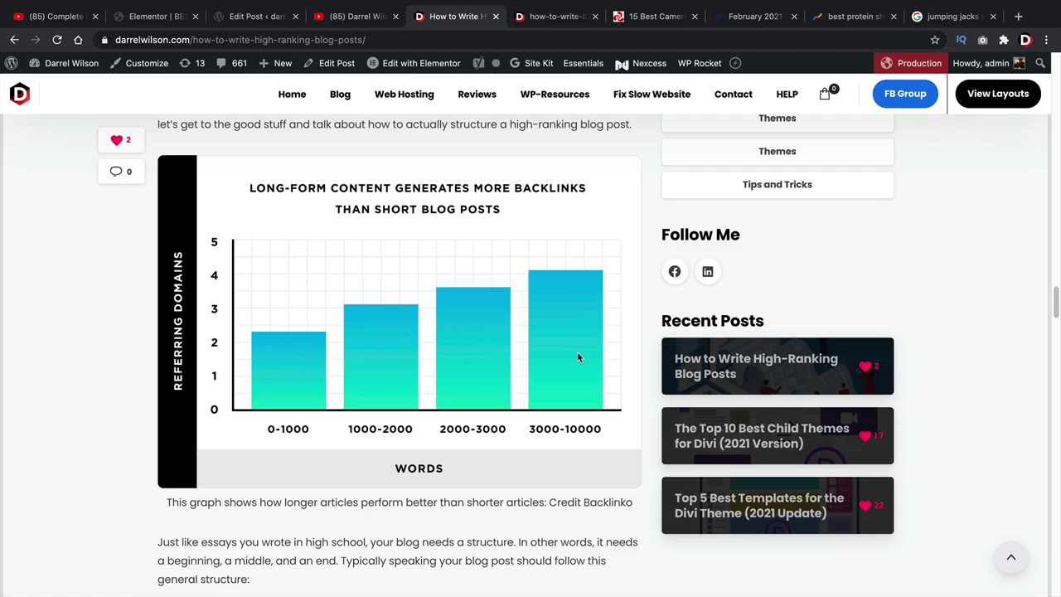
scroll(514, 365, "down", 8)
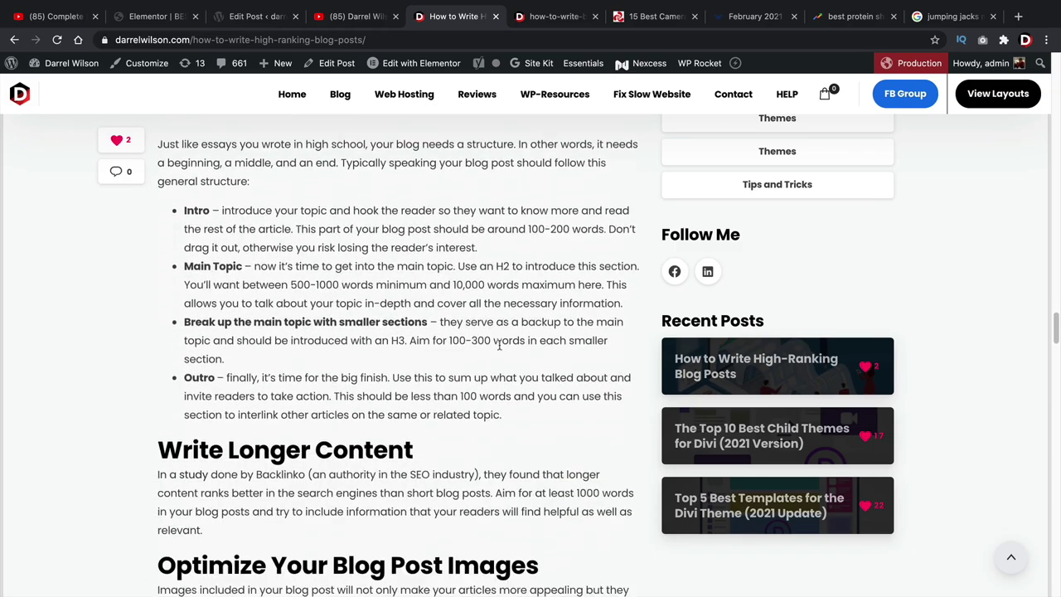
scroll(498, 344, "down", 9)
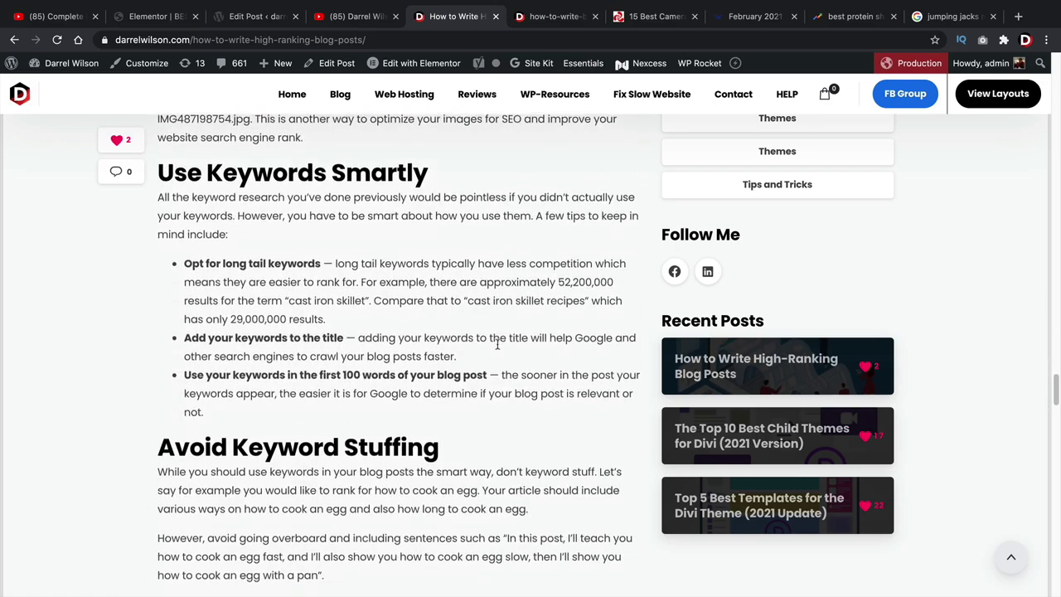
scroll(498, 344, "down", 2)
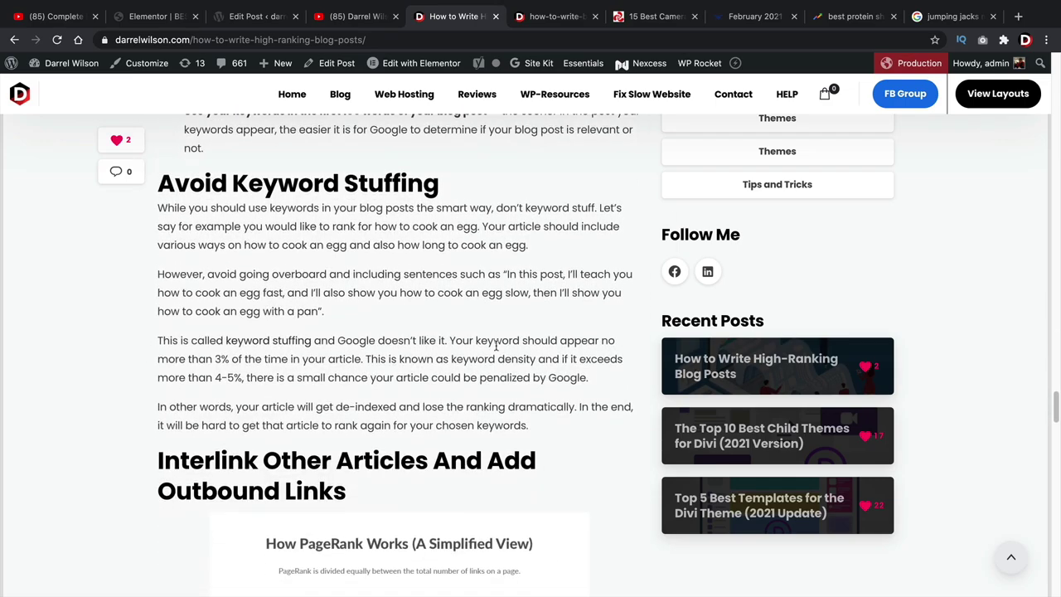
triple_click(423, 174)
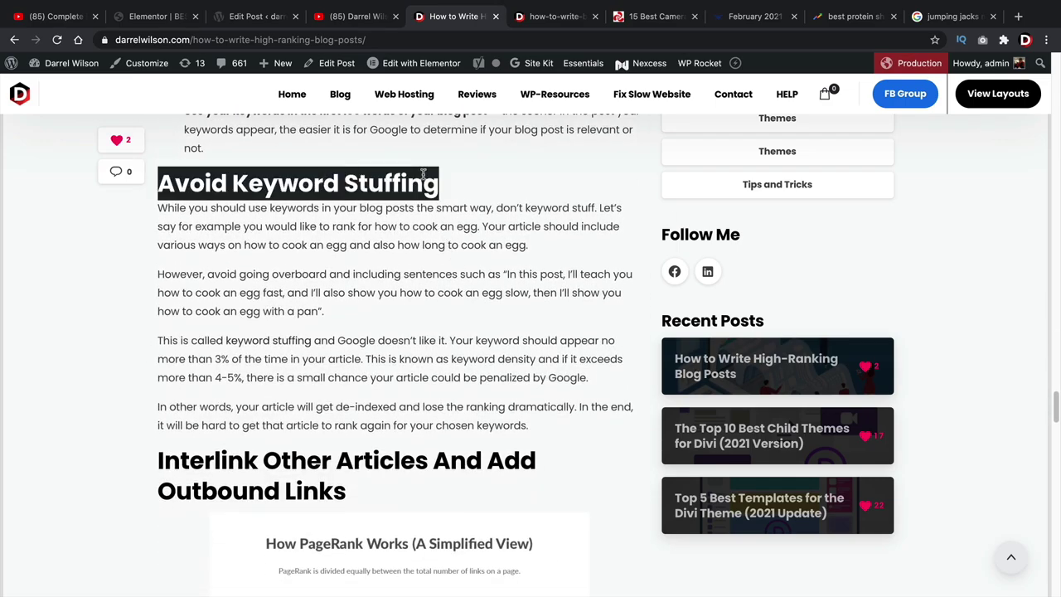
left_click(174, 18)
Close the image details and copy 'BEST DRONES FOR UNDER $200' from the post title
left_click(950, 88)
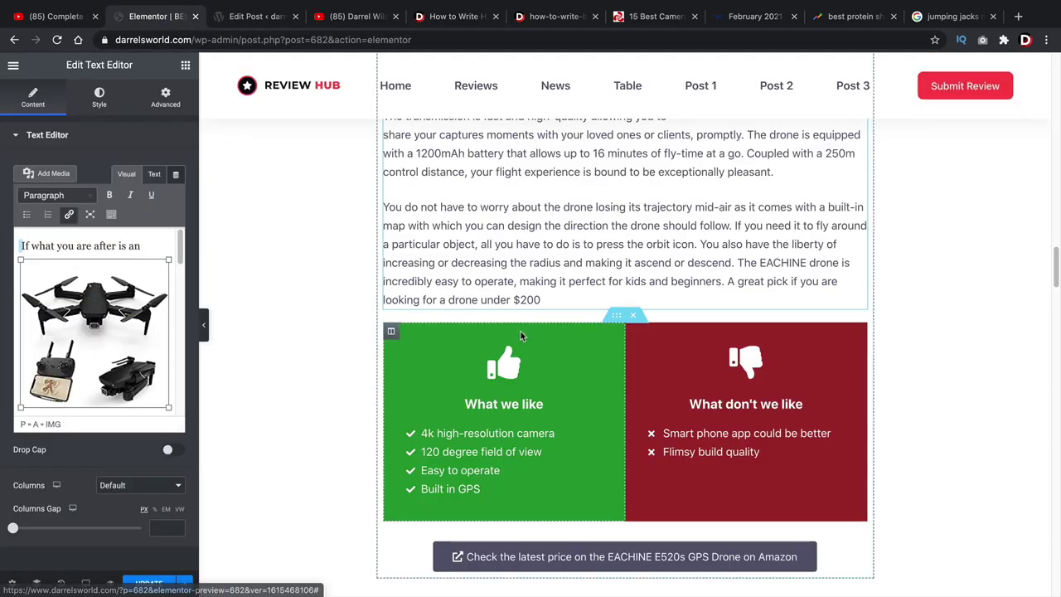
scroll(521, 331, "up", 5)
scroll(511, 383, "up", 10)
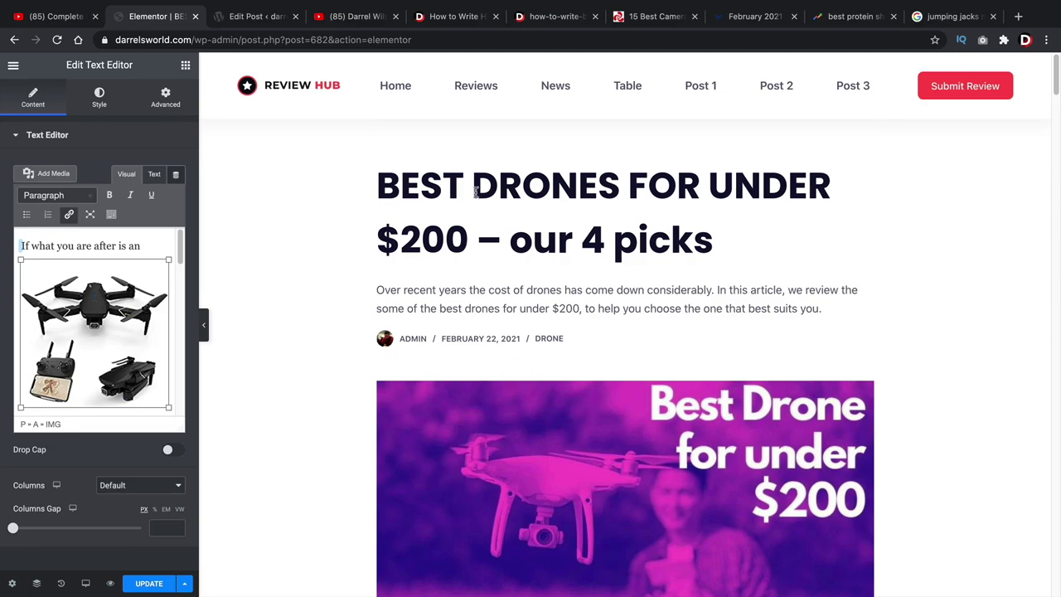
left_click_drag(476, 240, 378, 198)
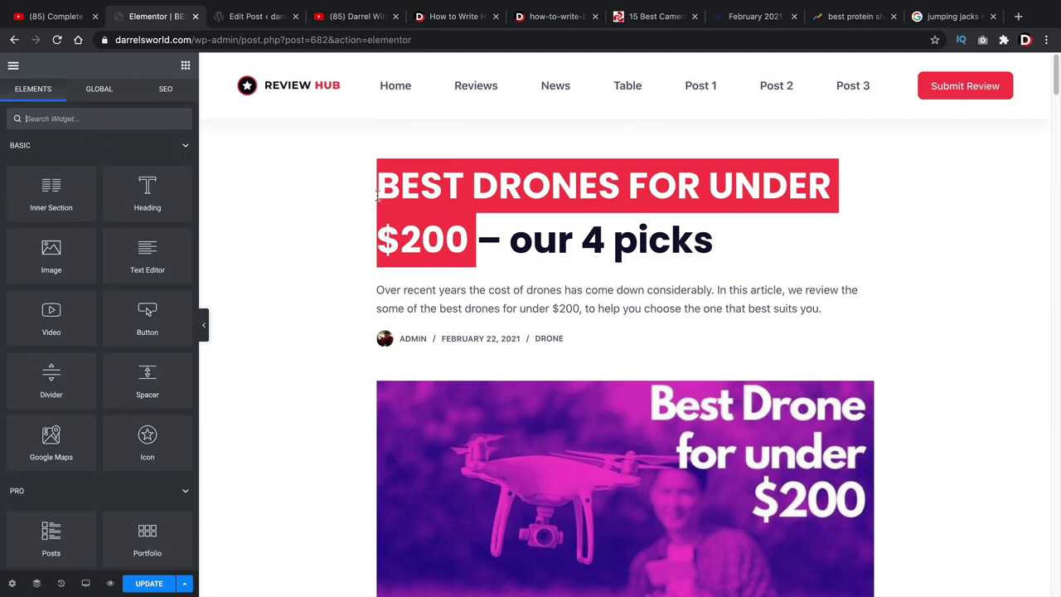
right_click(378, 197)
left_click(409, 220)
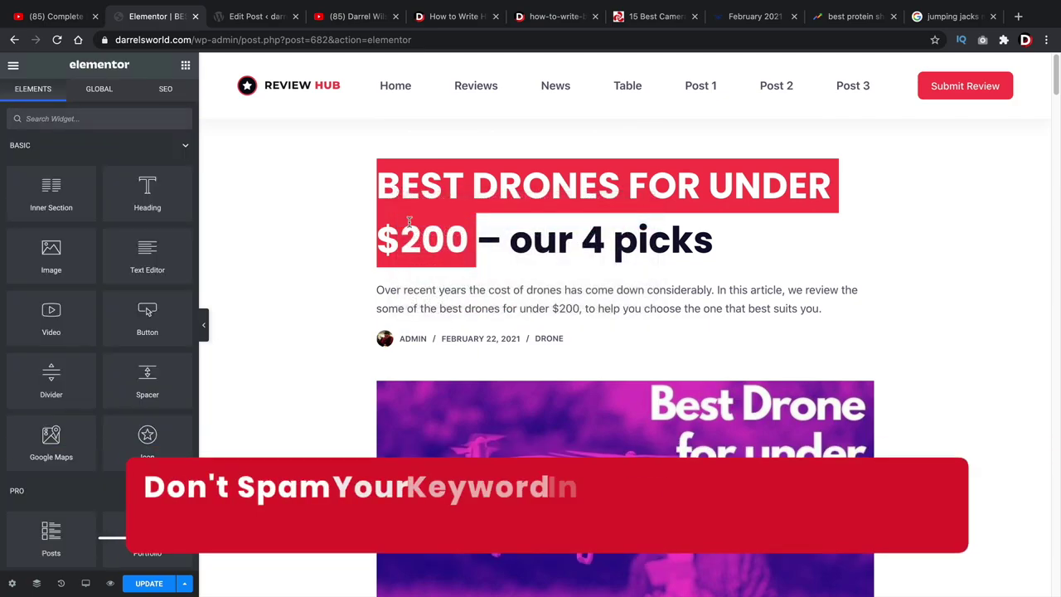
left_click(564, 303)
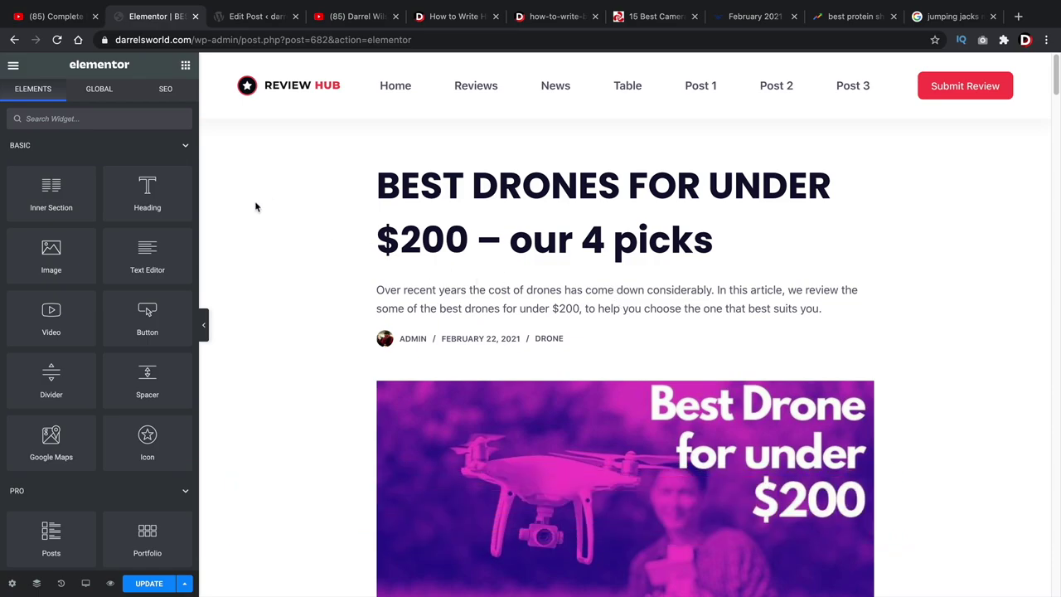
Drag a Text Editor widget just above the 'Best Drones For Under $200' h2 heading
scroll(310, 347, "down", 15)
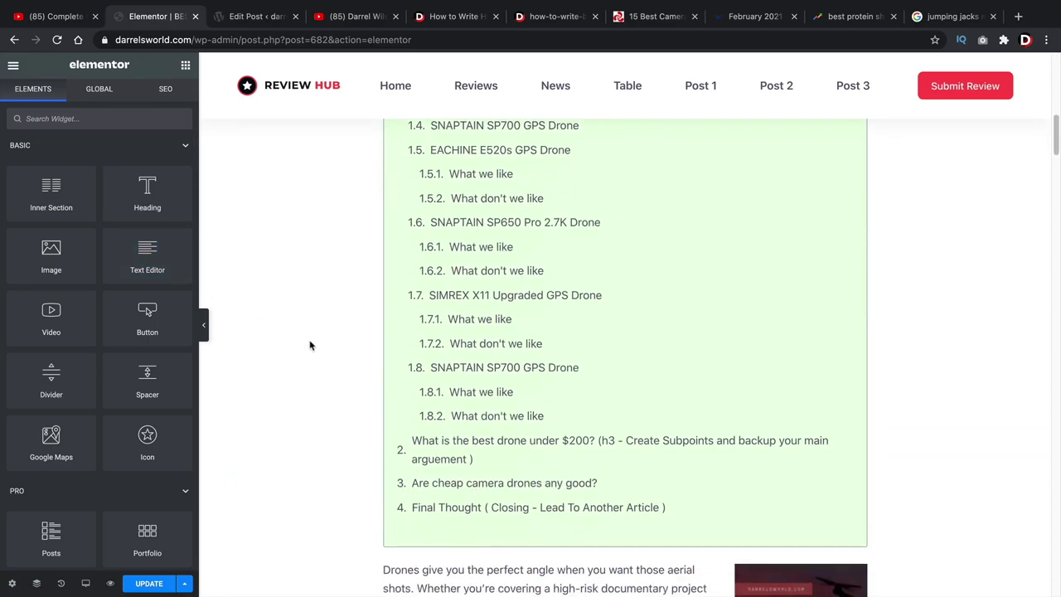
scroll(308, 340, "down", 3)
scroll(284, 301, "up", 3)
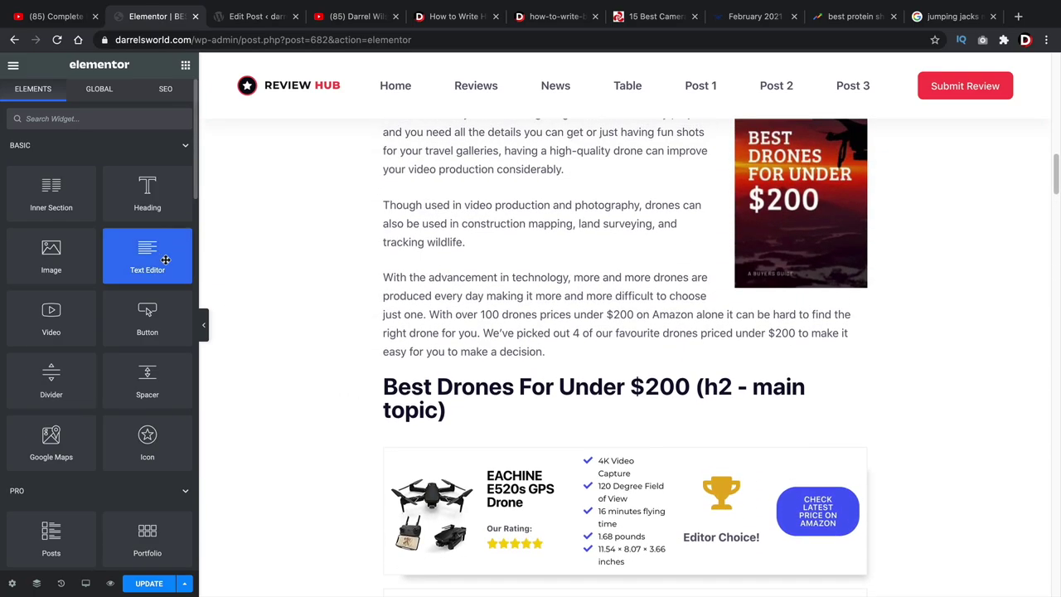
left_click_drag(146, 255, 461, 357)
Replace the new block's Lorem ipsum placeholder with the copied 'BEST DRONES FOR UNDER $200' text
left_click(509, 390)
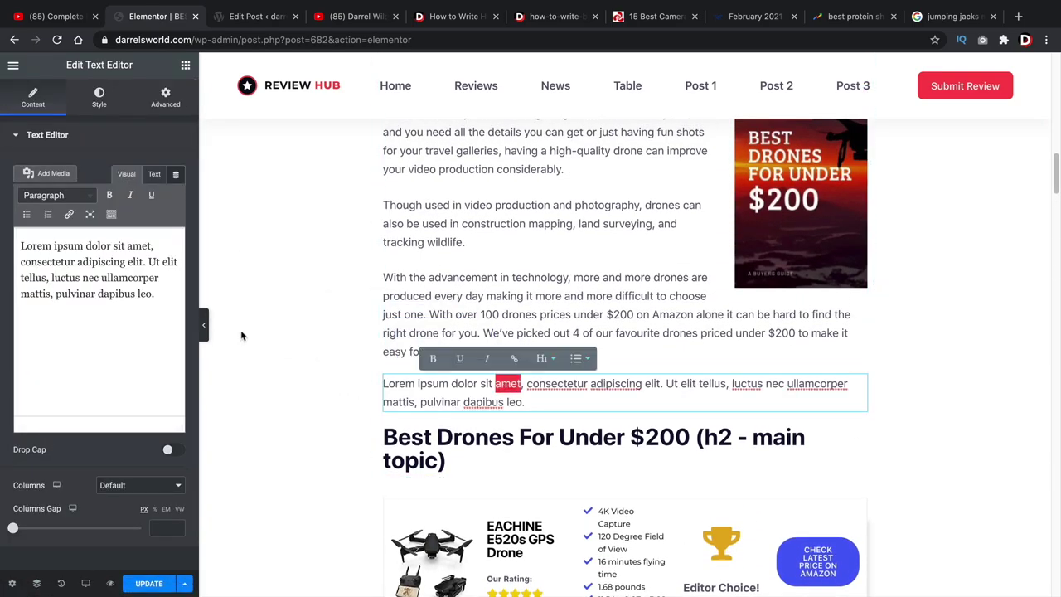
left_click(146, 286)
left_click_drag(146, 286, 22, 247)
right_click(25, 252)
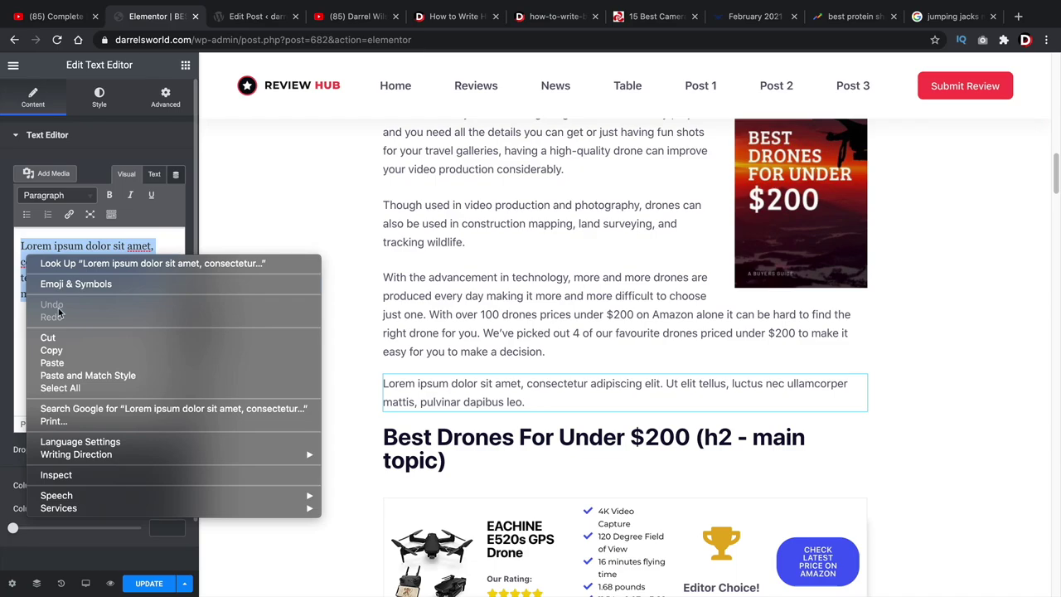
left_click(51, 362)
Copy the heading and paste a second copy on a new line below it
left_click_drag(168, 325, 22, 249)
right_click(43, 274)
left_click(90, 365)
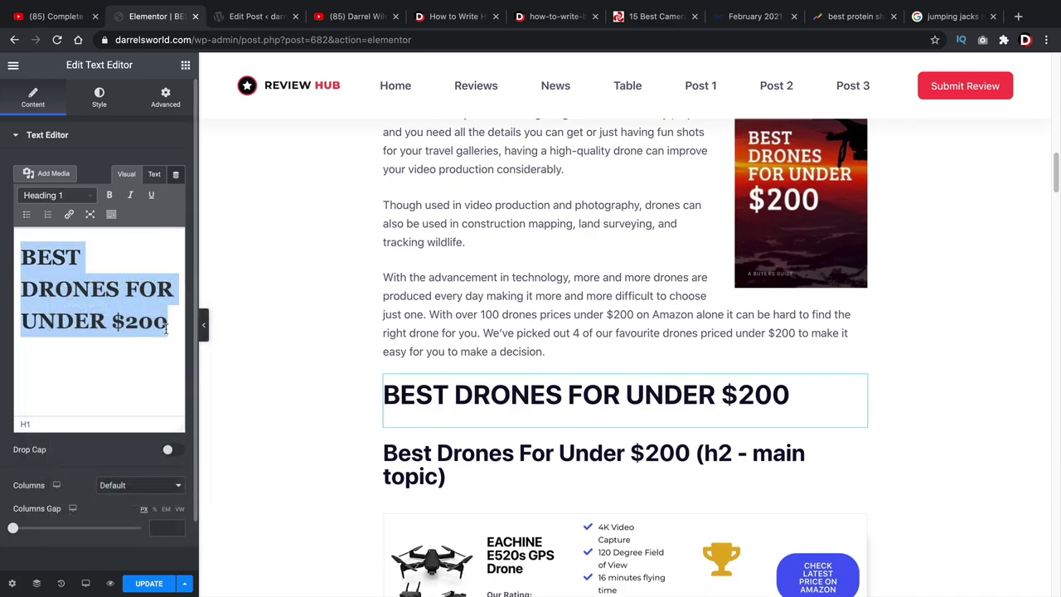
left_click(111, 343)
key("Return")
right_click(89, 352)
left_click(123, 433)
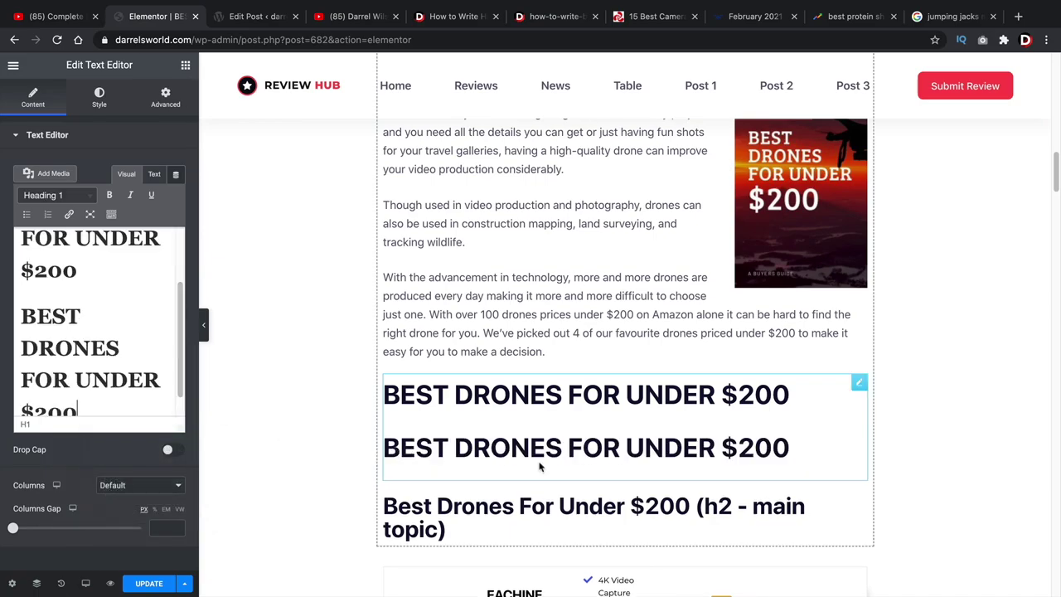
scroll(666, 446, "down", 2)
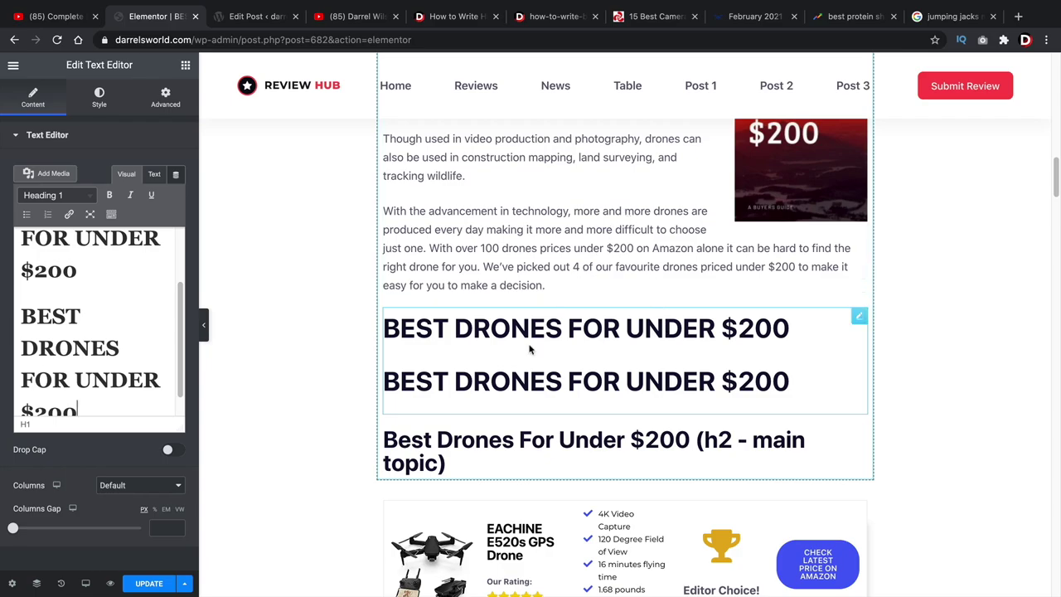
left_click(434, 28)
left_click(405, 258)
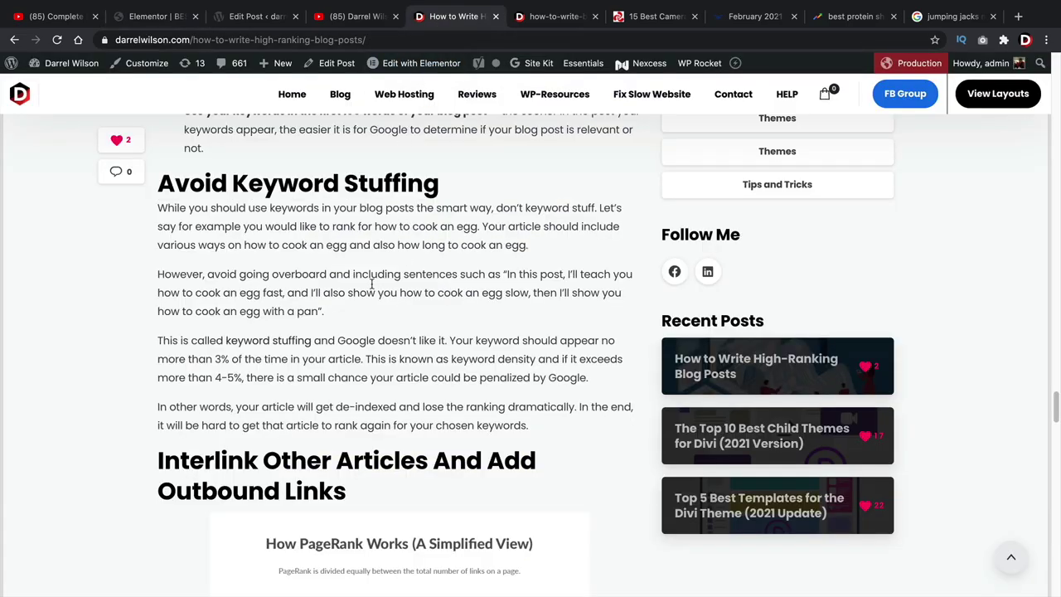
left_click_drag(248, 378, 158, 378)
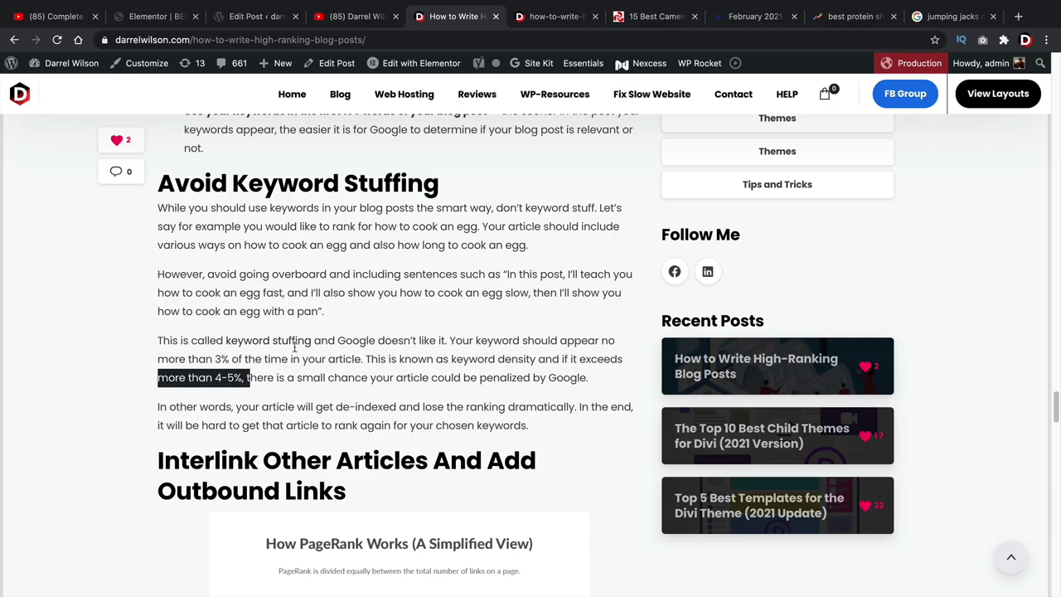
key("super+2")
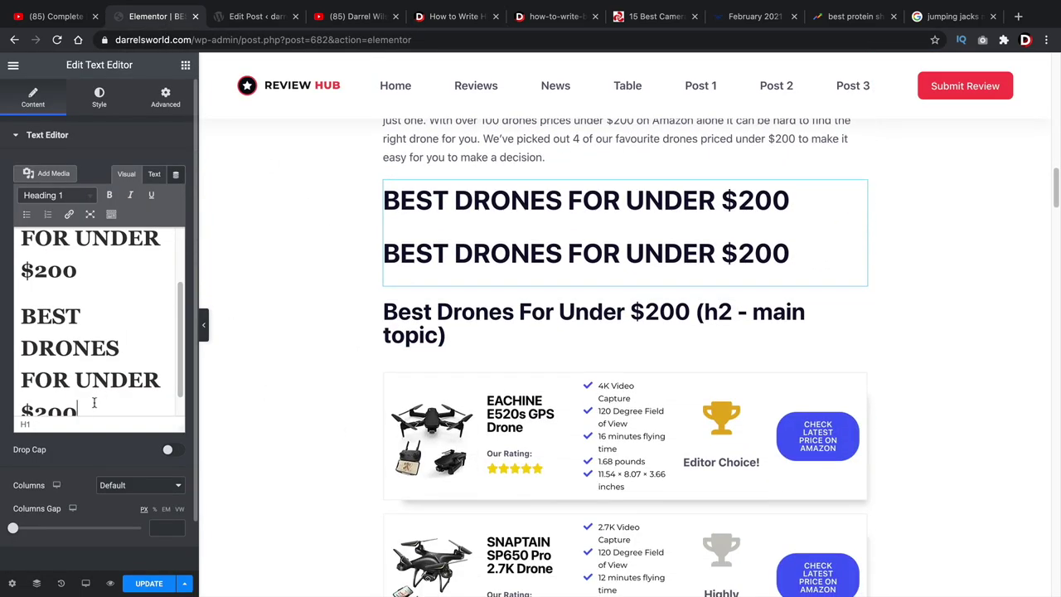
Select the duplicated BEST DRONES FOR UNDER $200 heading in the Text Editor, then go back to the blogging guide
left_click_drag(94, 406, 64, 303)
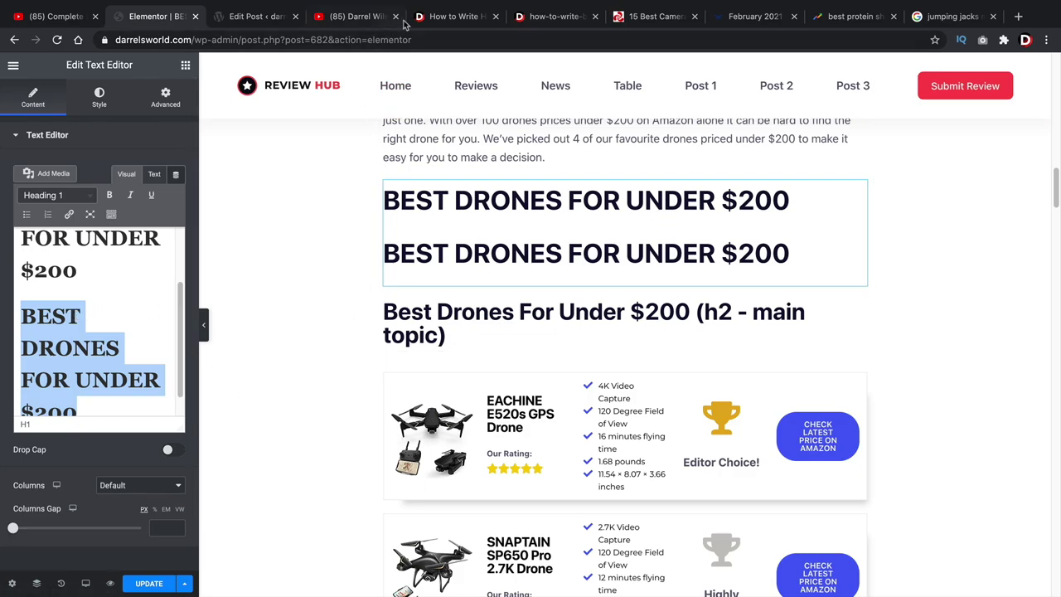
left_click(439, 17)
left_click(438, 300)
Scroll the guide to 'Interlink Other Articles And Add Outbound Links' and its outbound-links advice
scroll(389, 315, "down", 5)
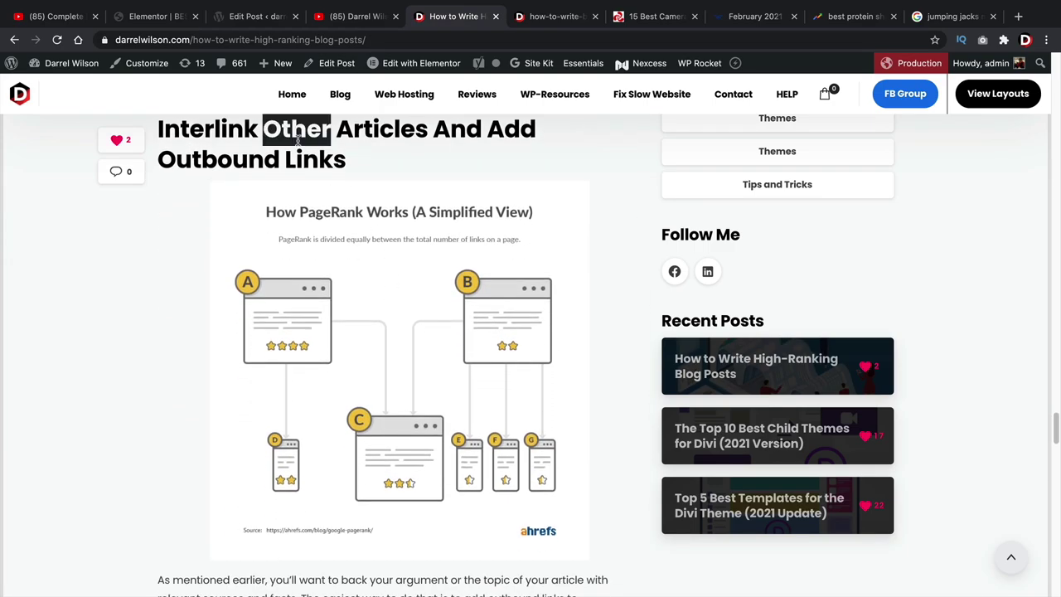
triple_click(300, 141)
left_click(276, 157)
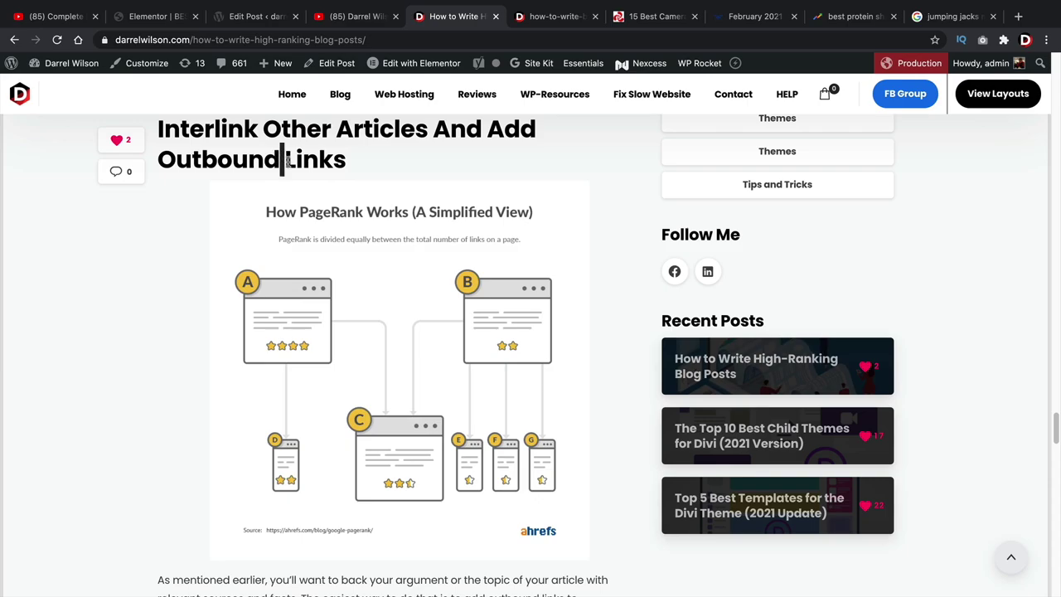
scroll(299, 175, "down", 5)
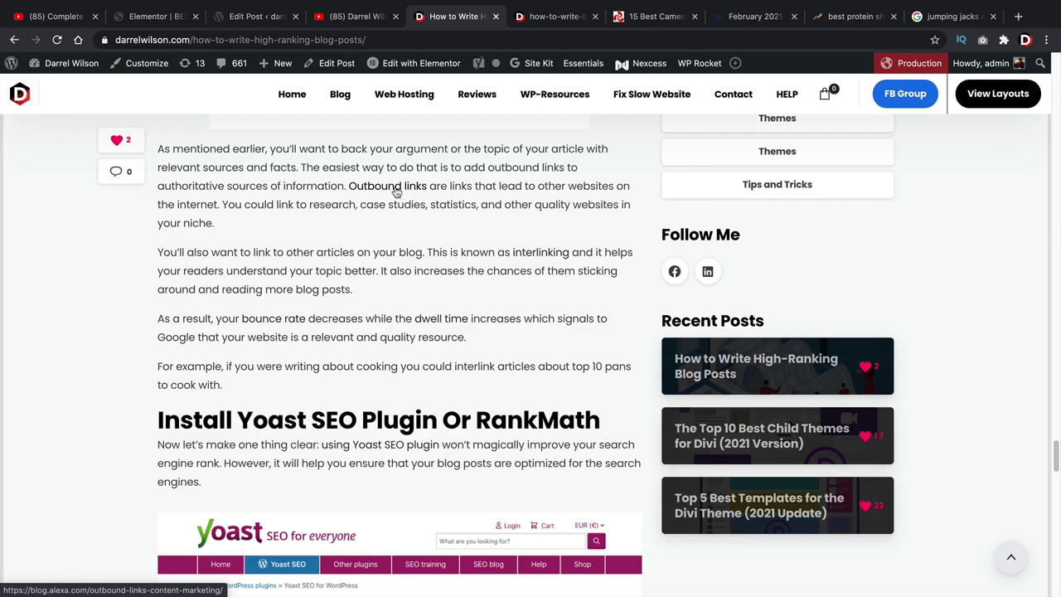
scroll(396, 192, "up", 1)
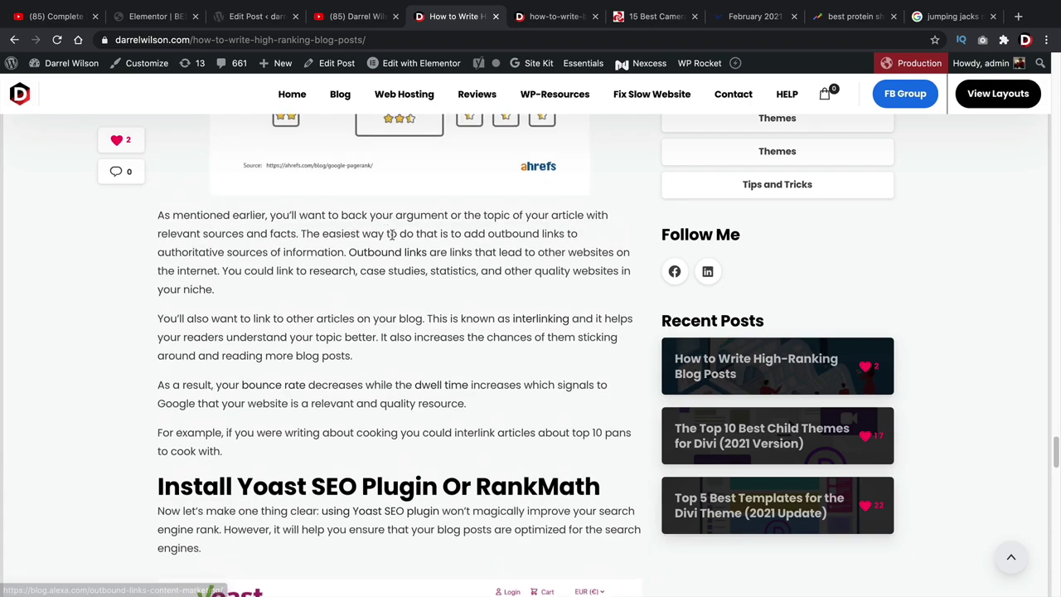
Open the guide's 'Outbound links' reference article on the Alexa blog and skim it
left_click(399, 256)
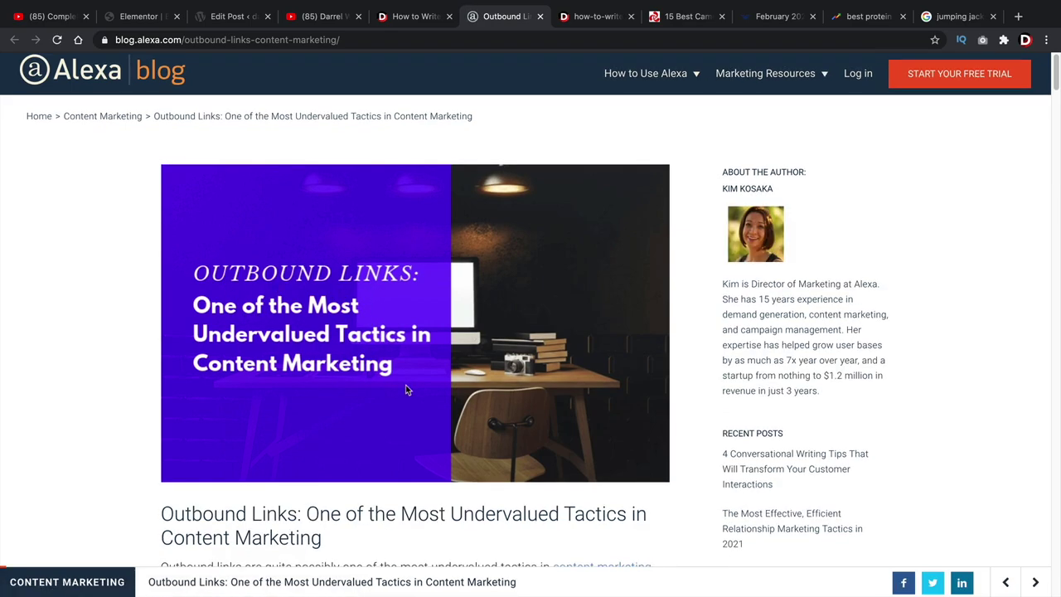
scroll(390, 377, "down", 2)
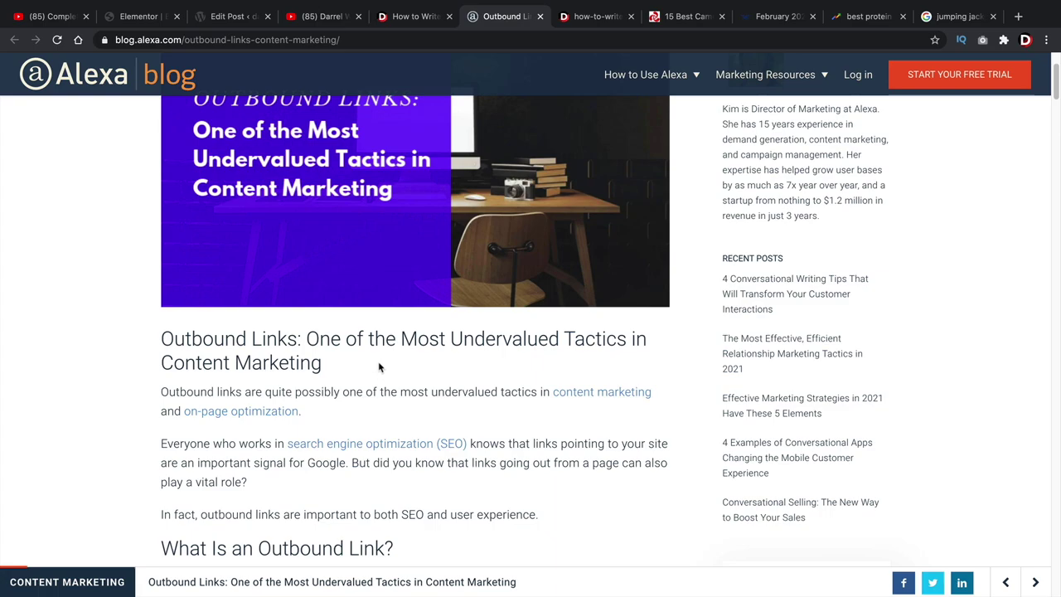
scroll(381, 361, "up", 2)
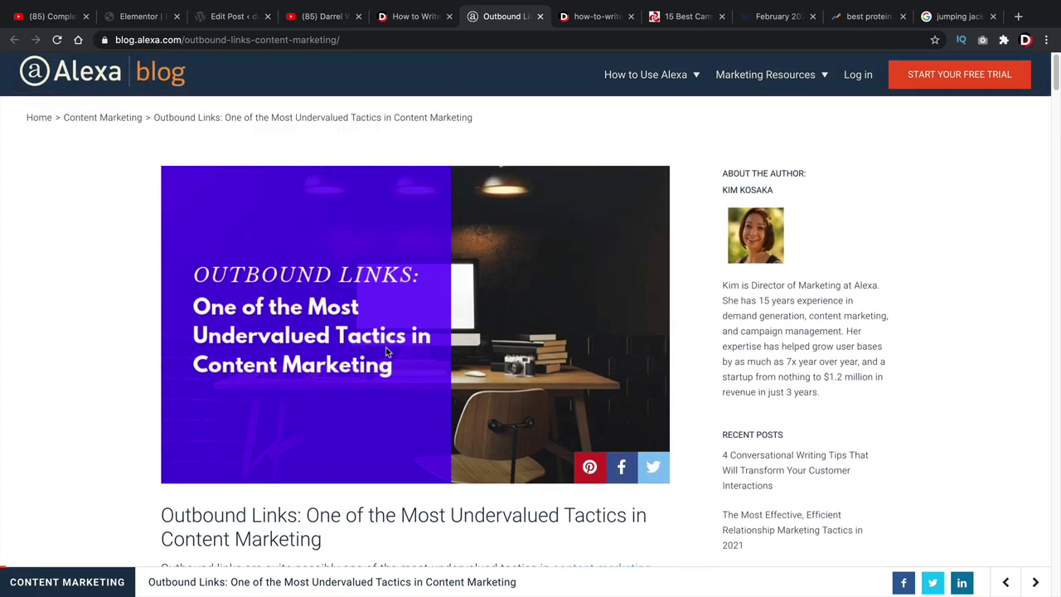
Back in the guide, scroll to the 'Install Yoast SEO Plugin Or RankMath' heading
left_click(419, 20)
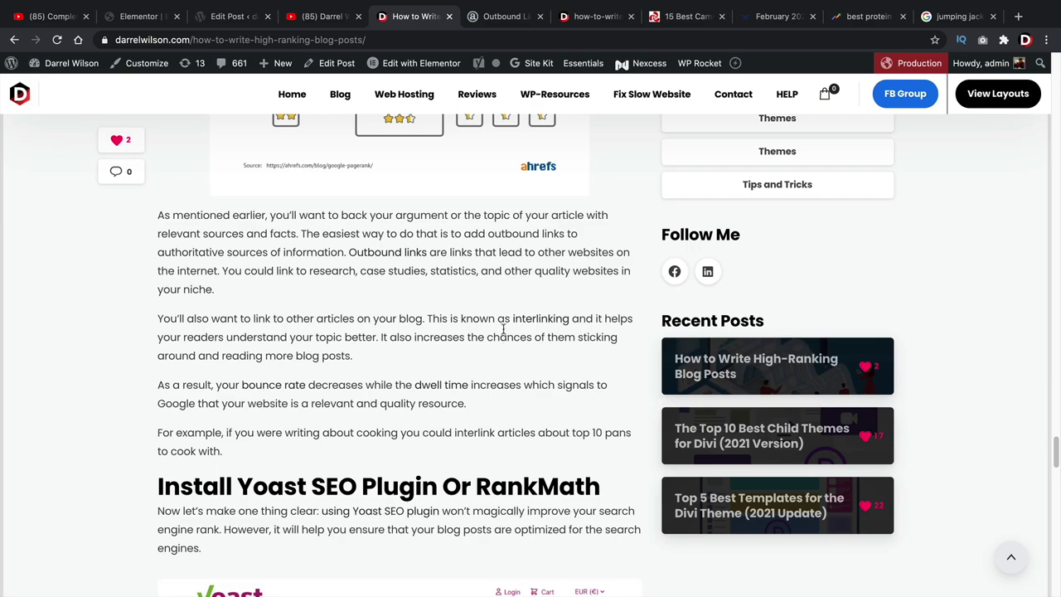
scroll(503, 329, "down", 3)
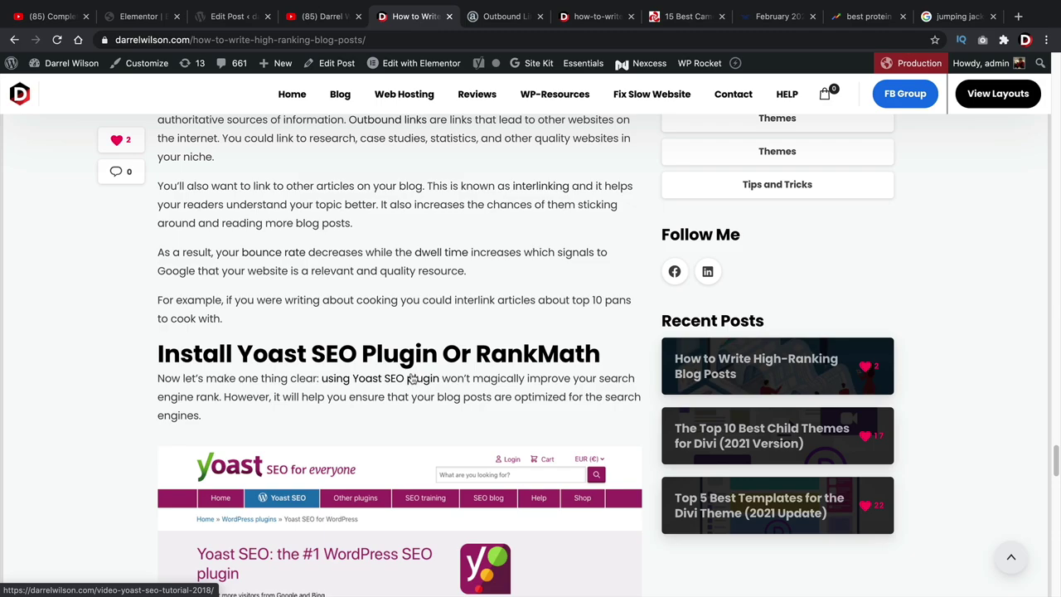
scroll(410, 346, "down", 2)
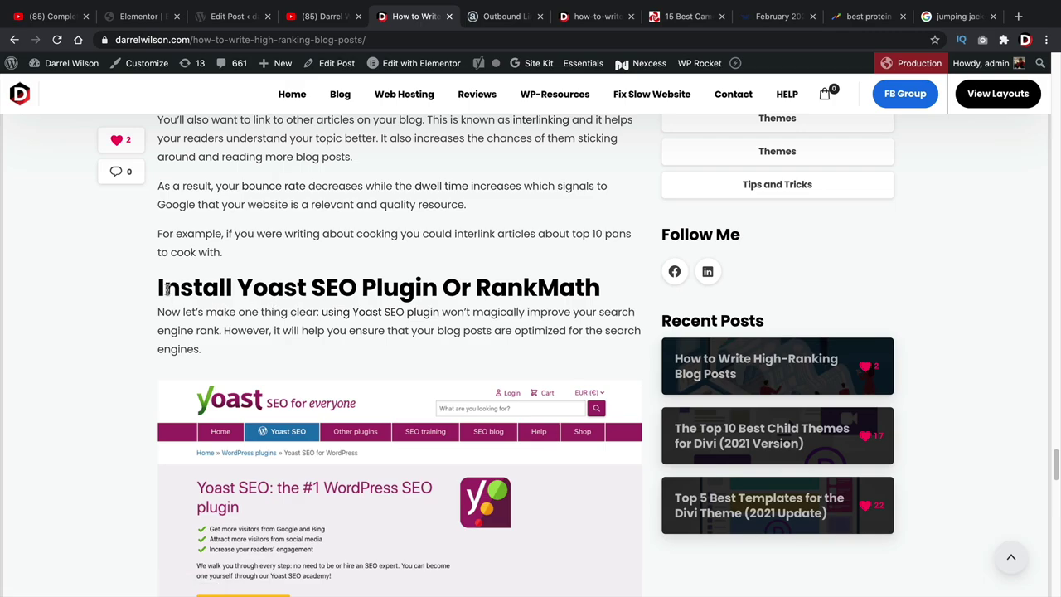
left_click_drag(167, 290, 580, 298)
left_click(491, 270)
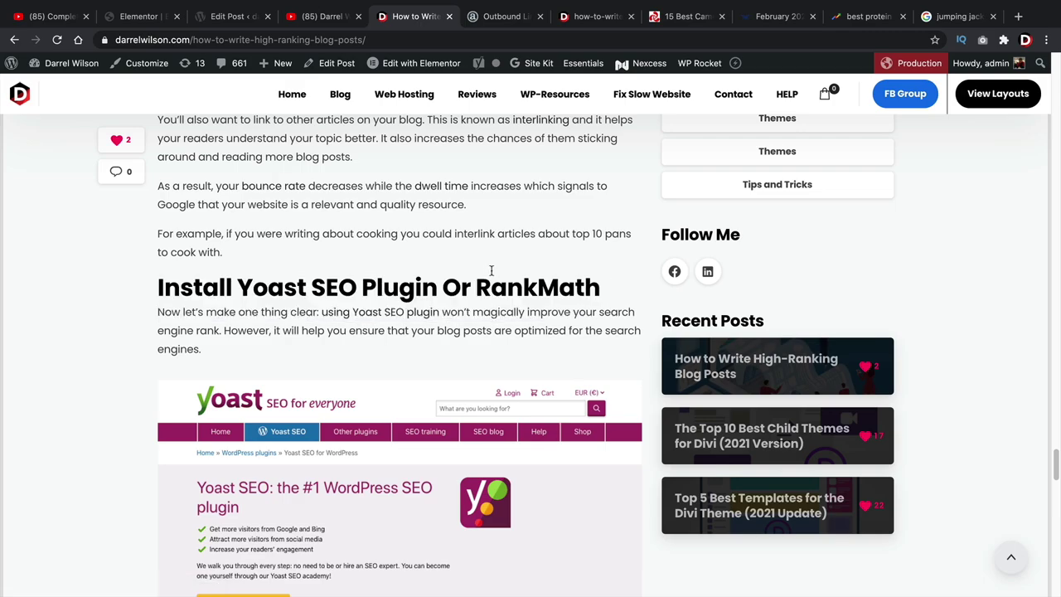
Open the guide's linked Yoast SEO tutorial post and skim through it
left_click(392, 313)
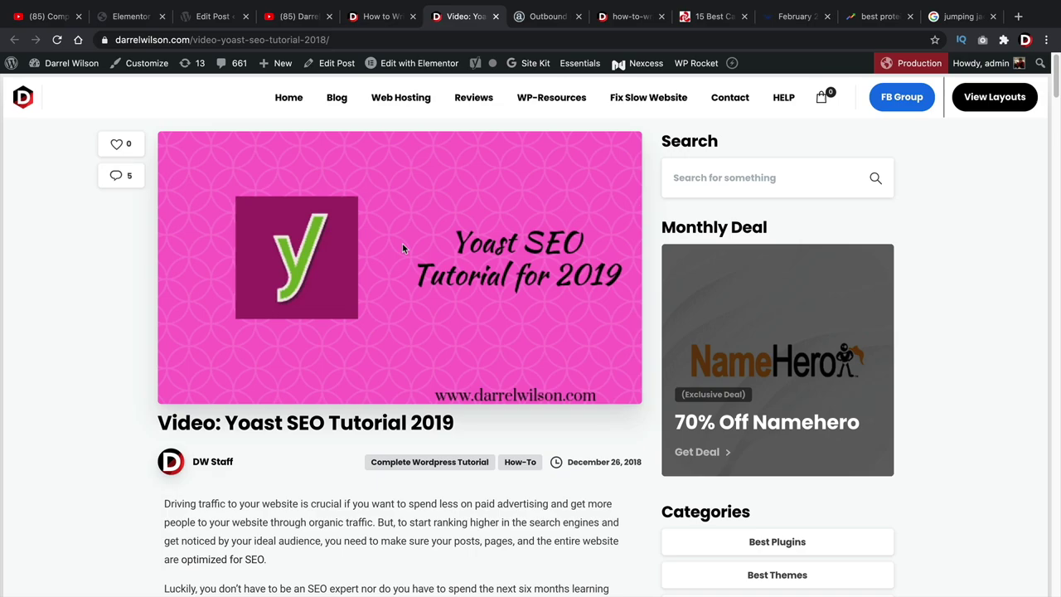
scroll(402, 242, "down", 4)
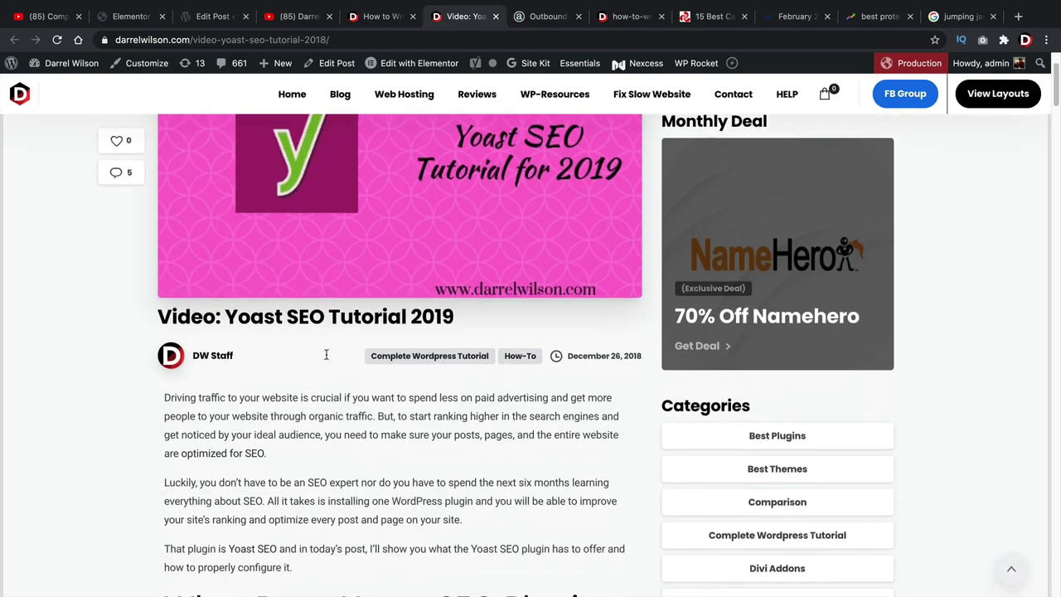
scroll(379, 422, "down", 2)
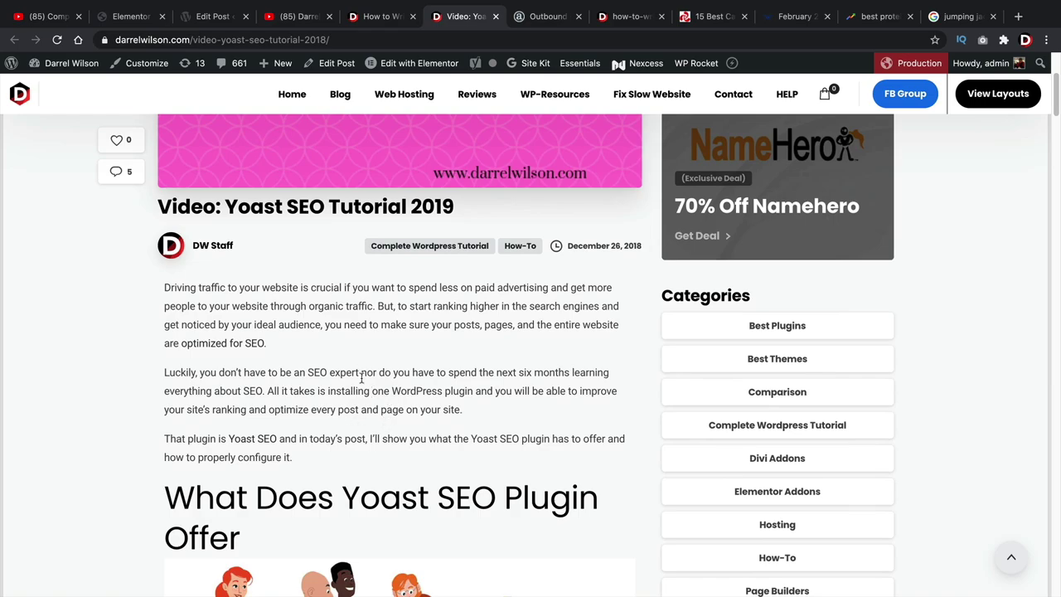
scroll(362, 377, "up", 6)
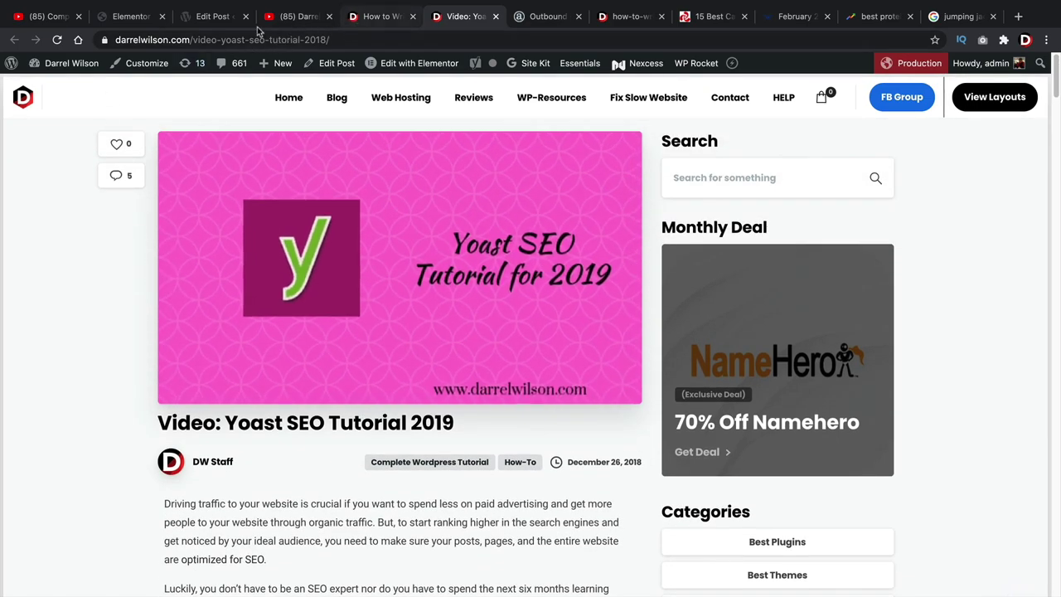
Return to the guide and scroll down to its 'Final Thoughts' section
left_click(380, 16)
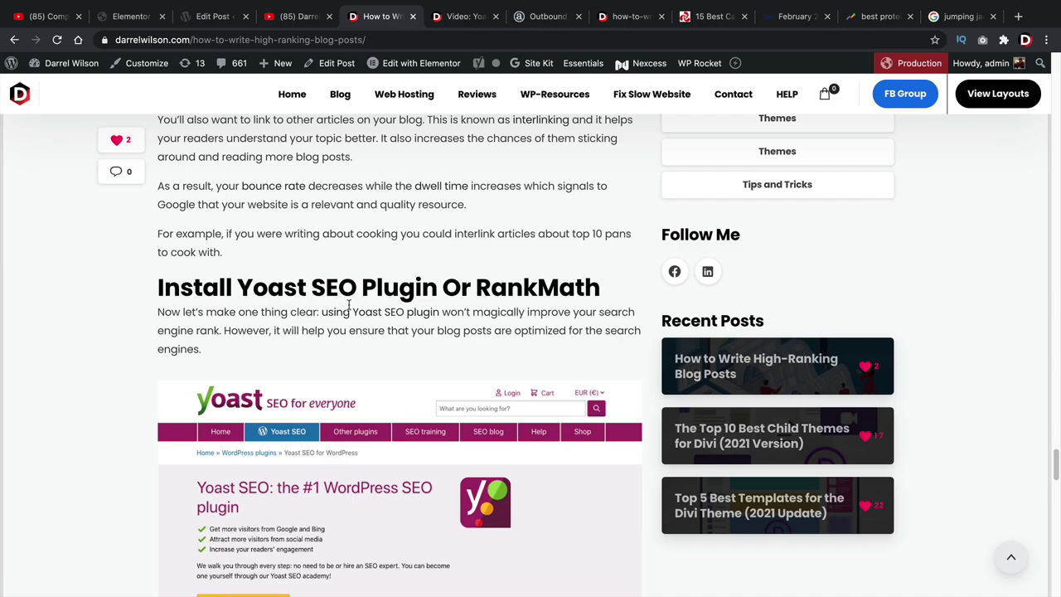
scroll(394, 275, "down", 5)
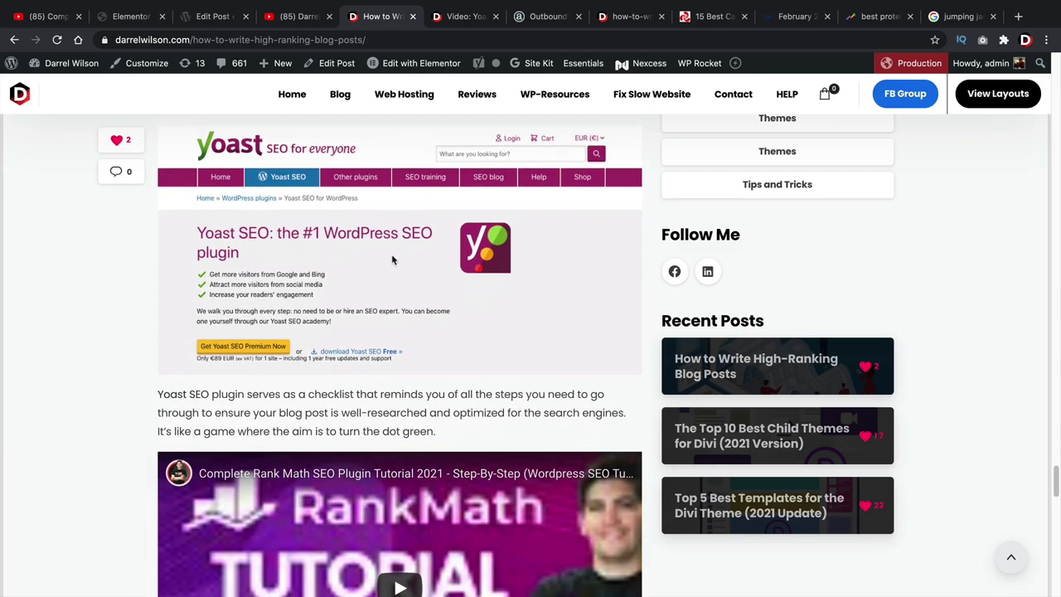
scroll(391, 252, "down", 4)
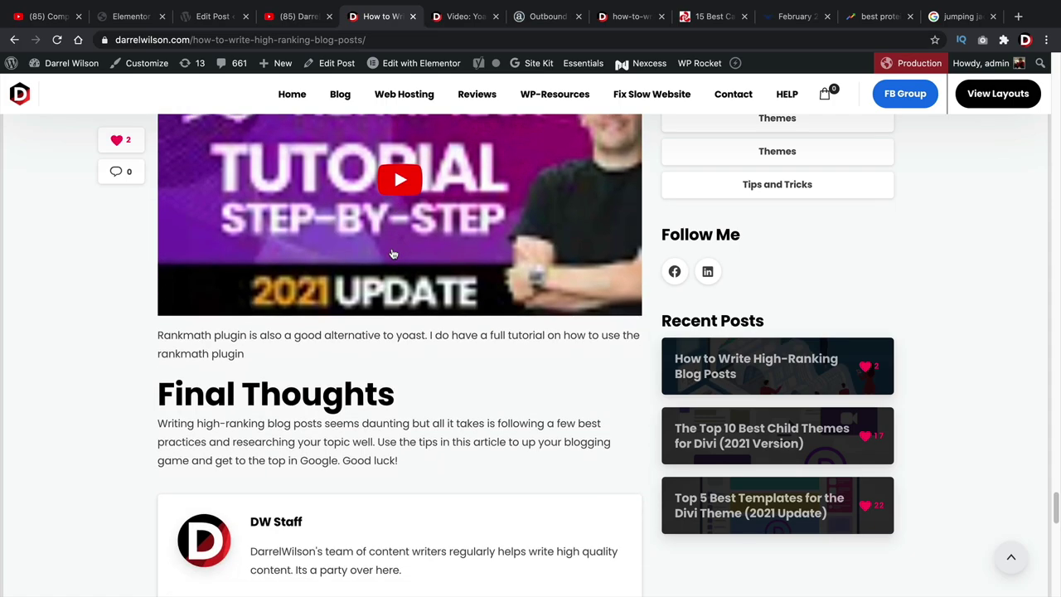
scroll(393, 251, "up", 6)
scroll(393, 251, "up", 8)
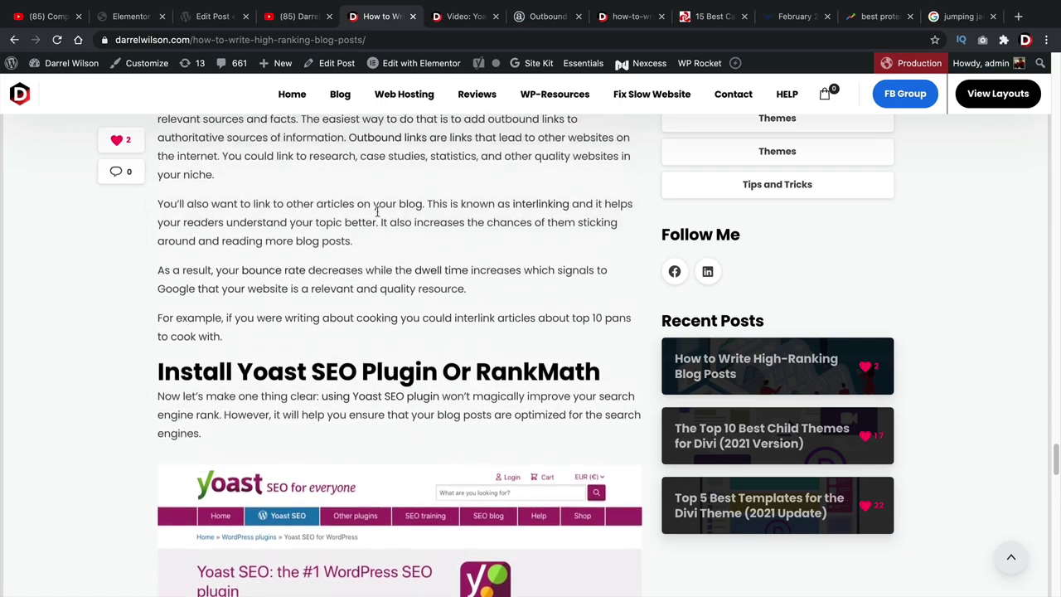
scroll(361, 252, "up", 8)
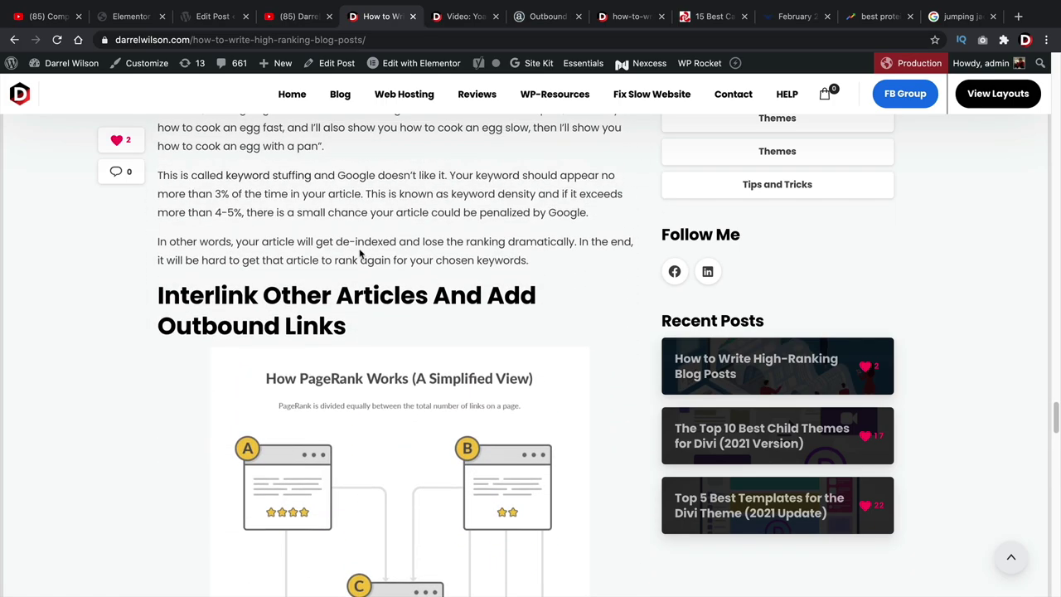
scroll(365, 247, "down", 15)
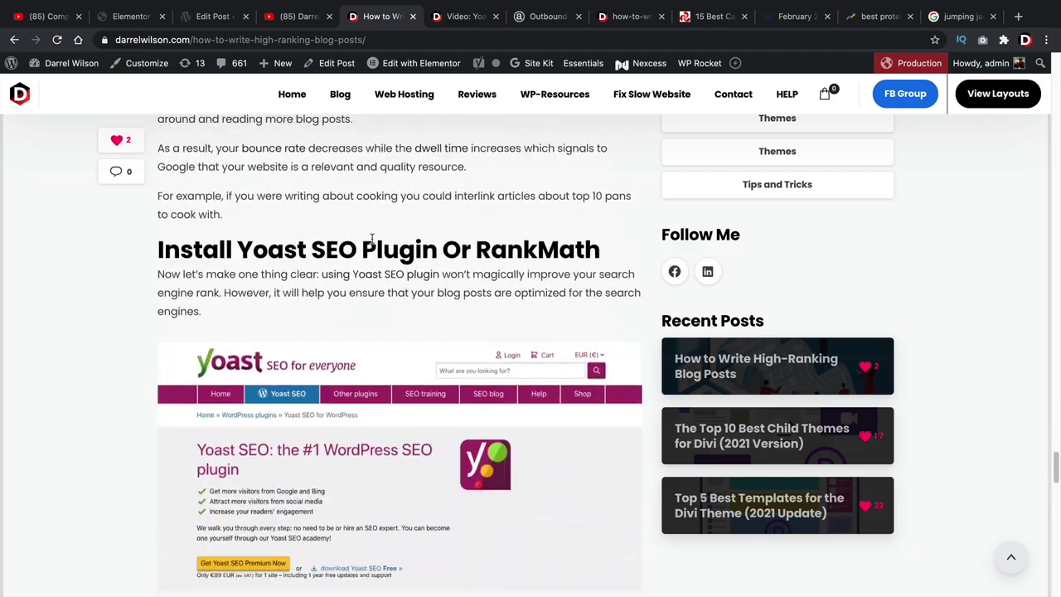
scroll(373, 239, "down", 2)
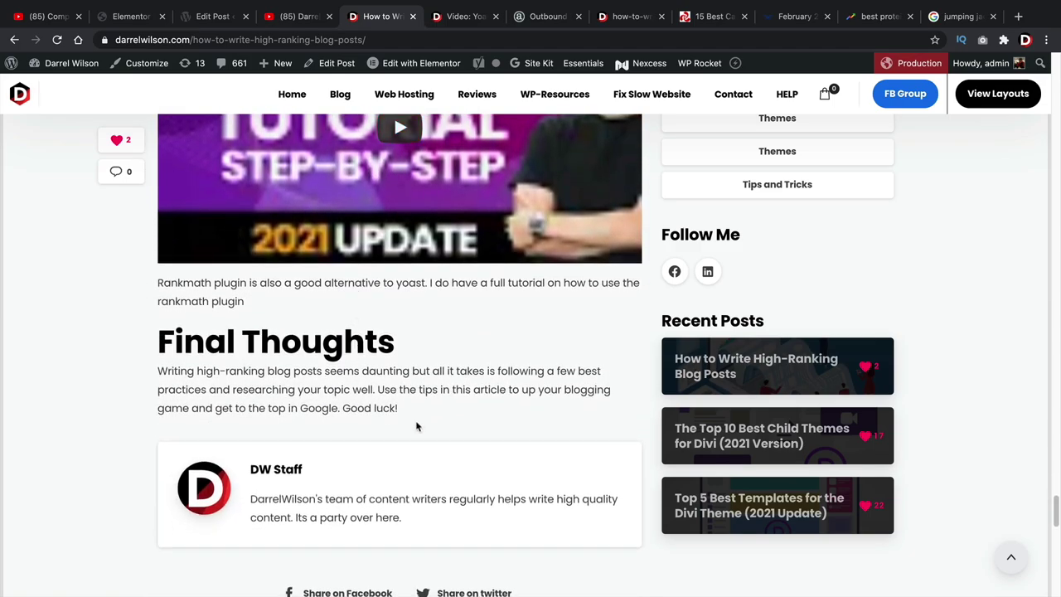
left_click_drag(417, 426, 157, 344)
left_click(284, 396)
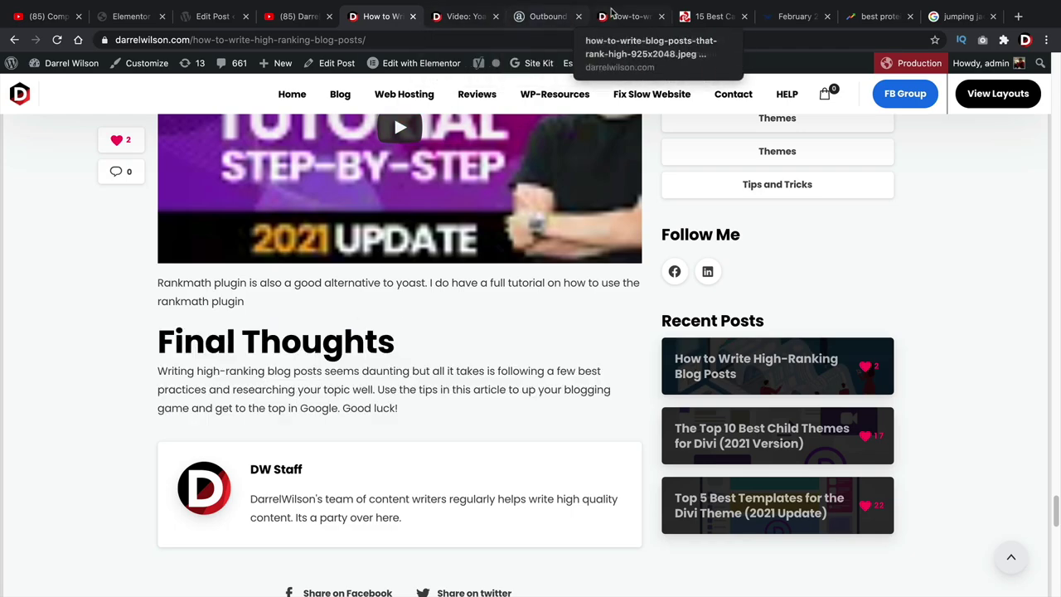
View the blog post structure image, then return to the guide's RankMath tutorial video
left_click(630, 16)
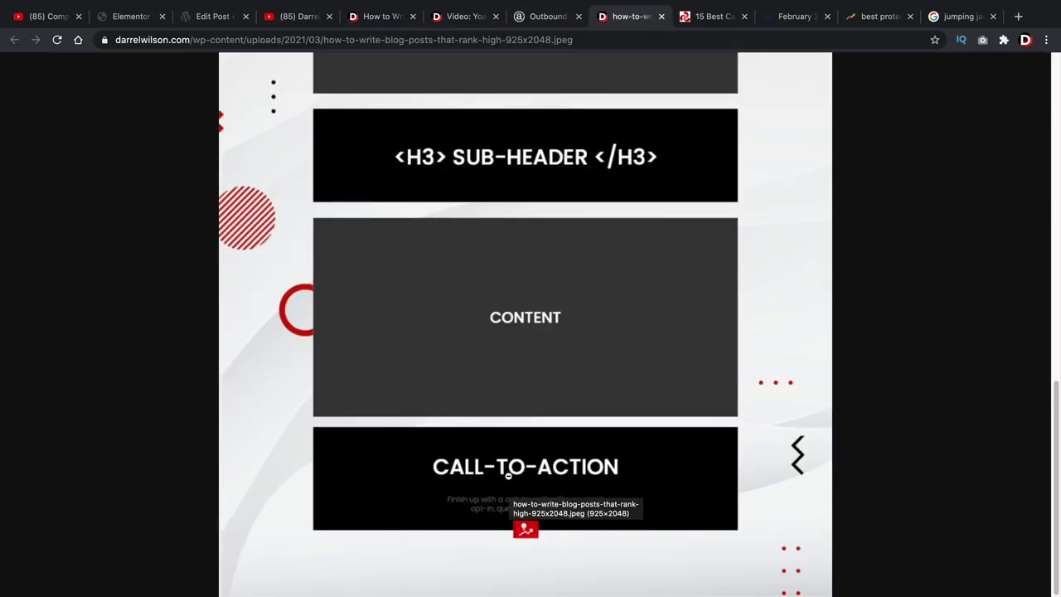
left_click(383, 19)
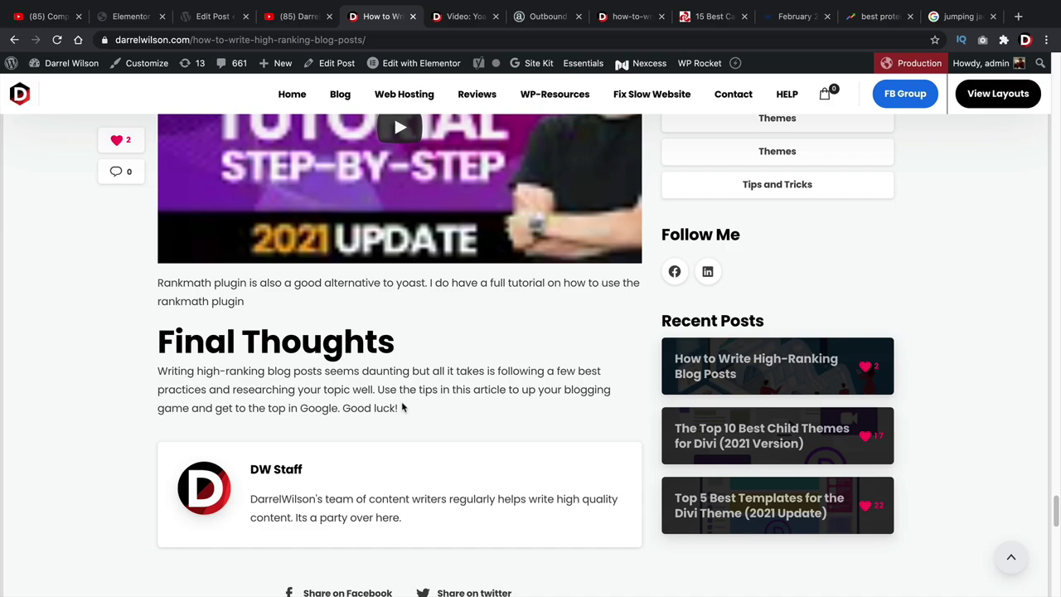
scroll(396, 408, "up", 3)
scroll(420, 284, "down", 1)
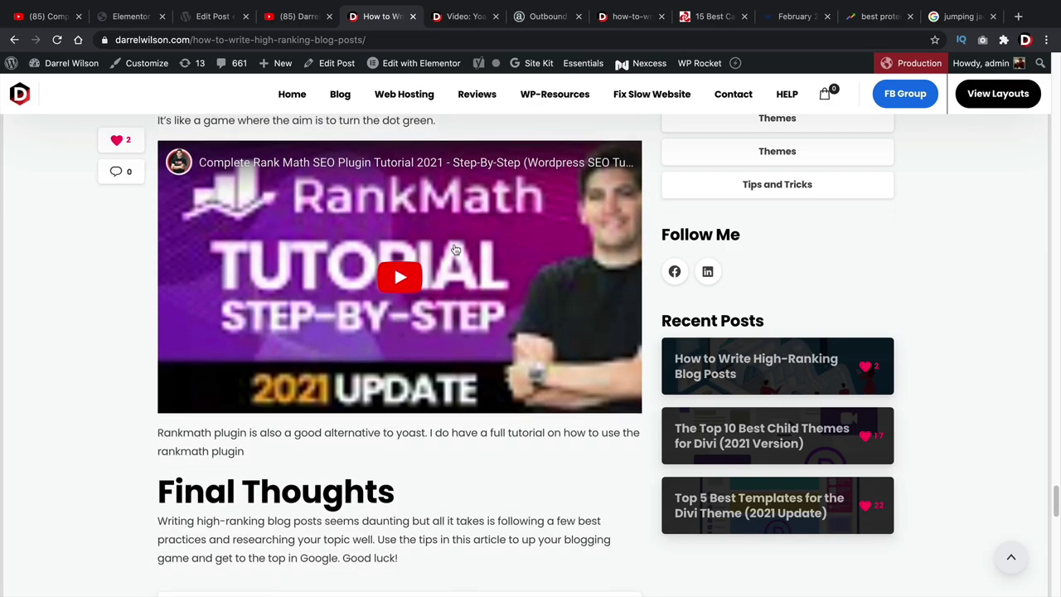
scroll(420, 285, "up", 1)
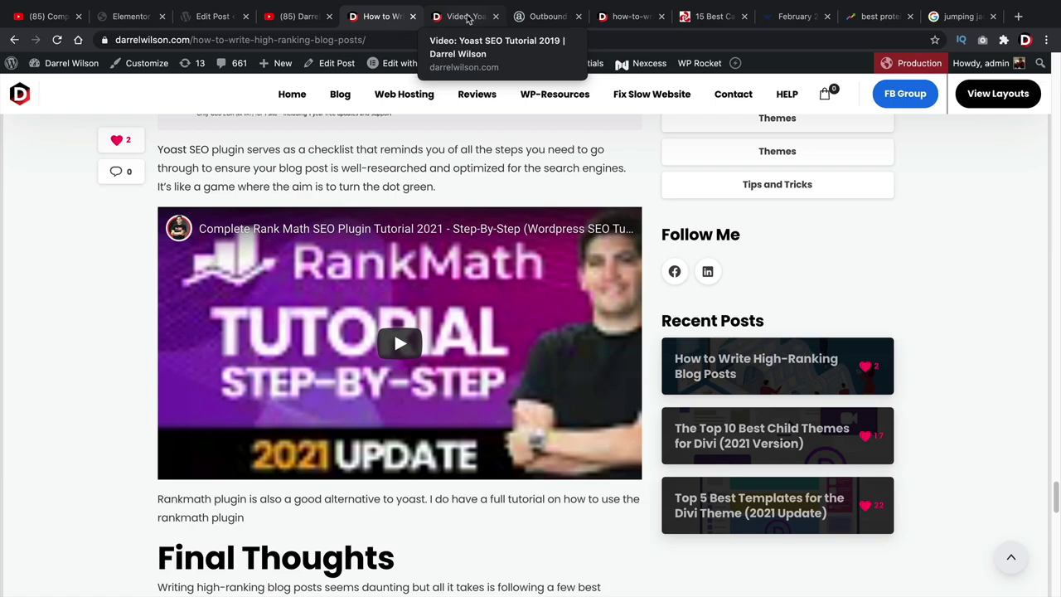
Start the embedded Rank Math tutorial video and drag its progress back to 0:00
left_click(399, 343)
left_click(180, 466)
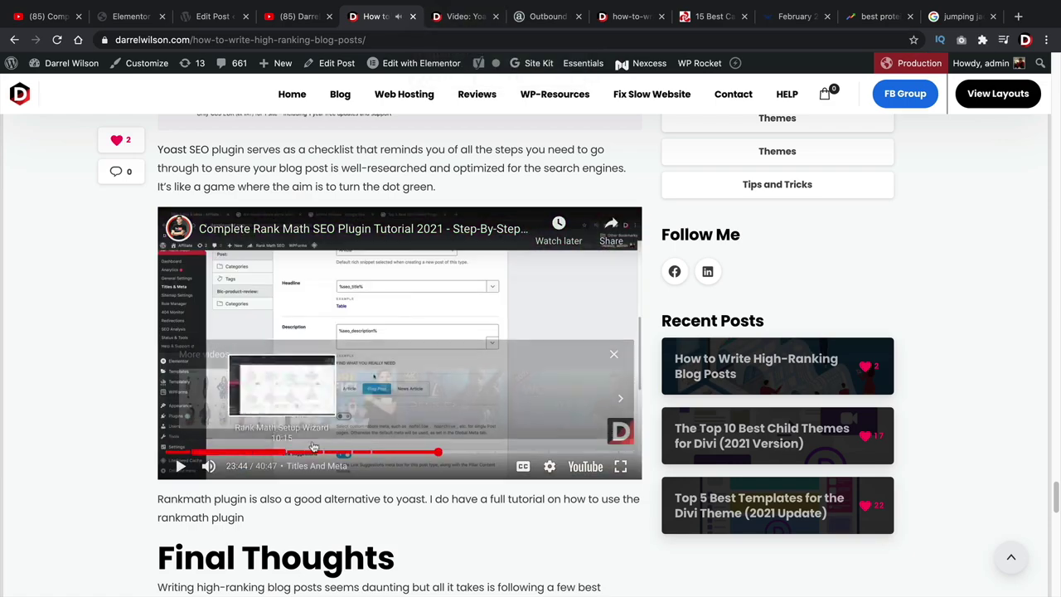
left_click(158, 451)
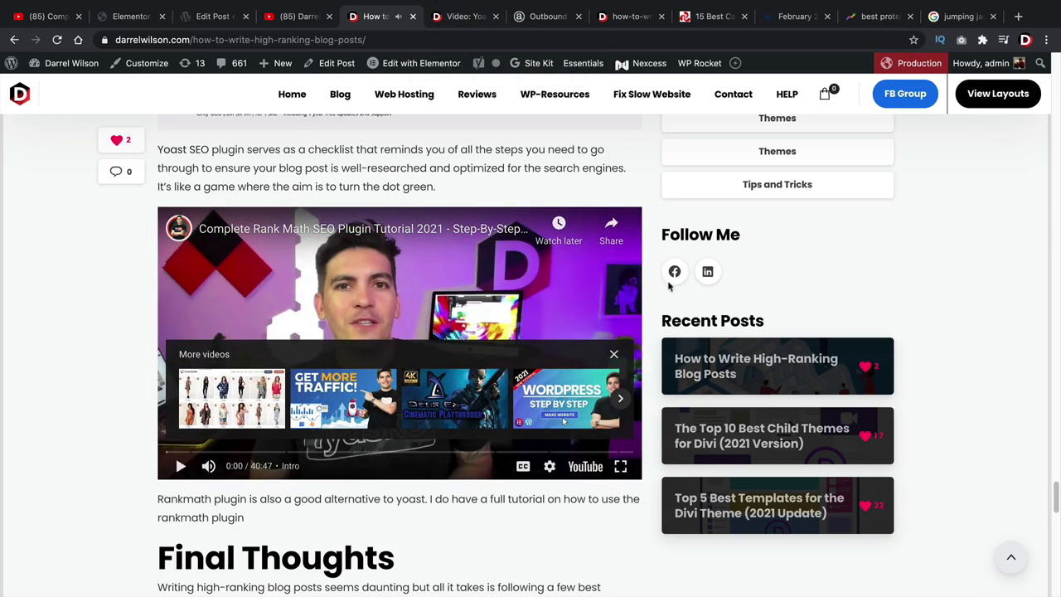
mouse_move(669, 116)
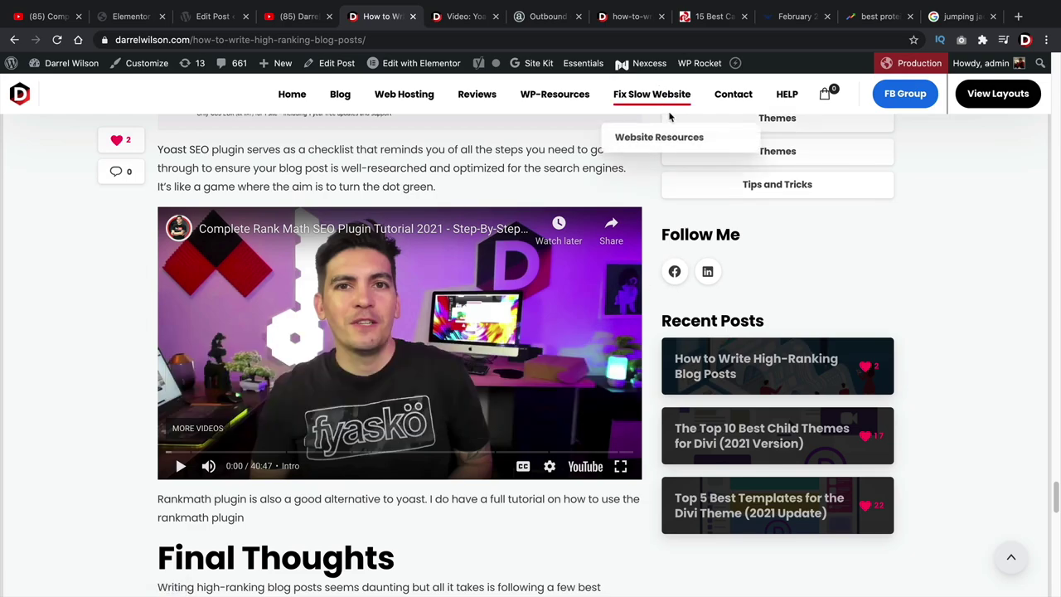
scroll(520, 295, "down", 4)
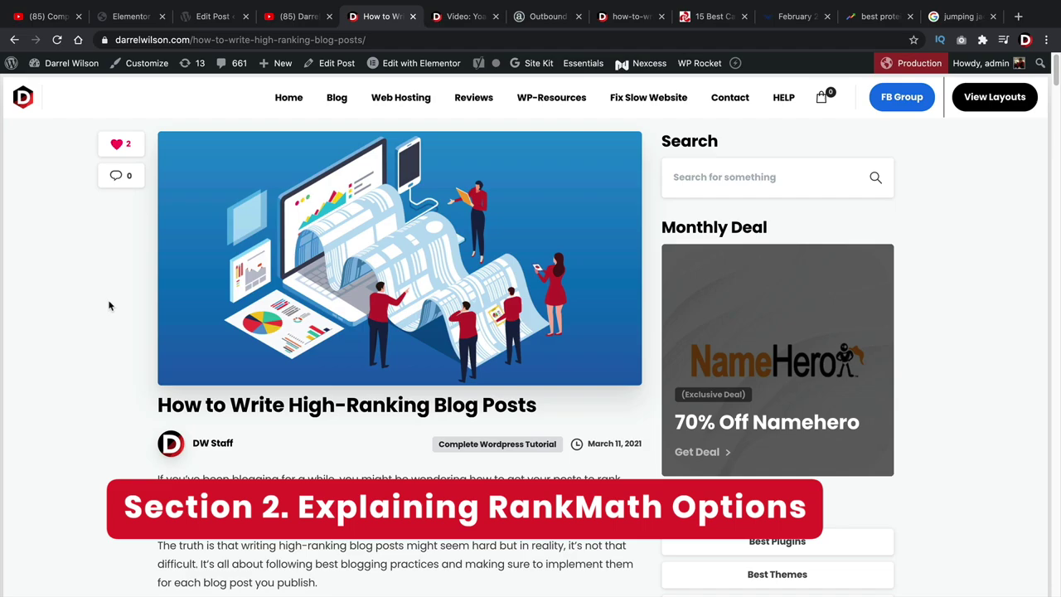
Delete the duplicate BEST DRONES FOR UNDER $200 heading block from the drone post in Elementor
left_click(129, 17)
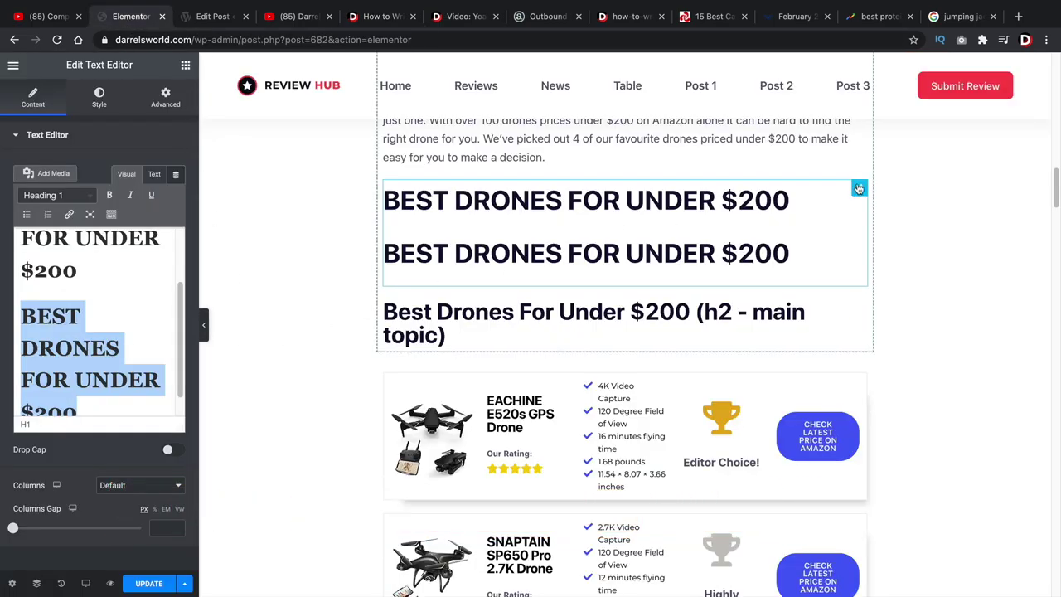
right_click(859, 189)
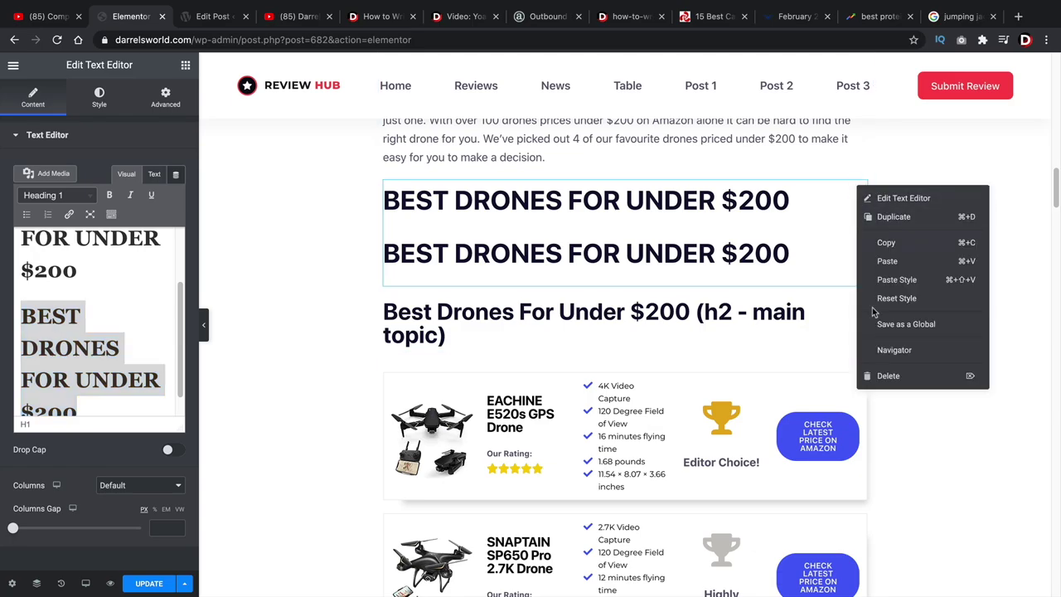
left_click(879, 378)
scroll(287, 323, "up", 15)
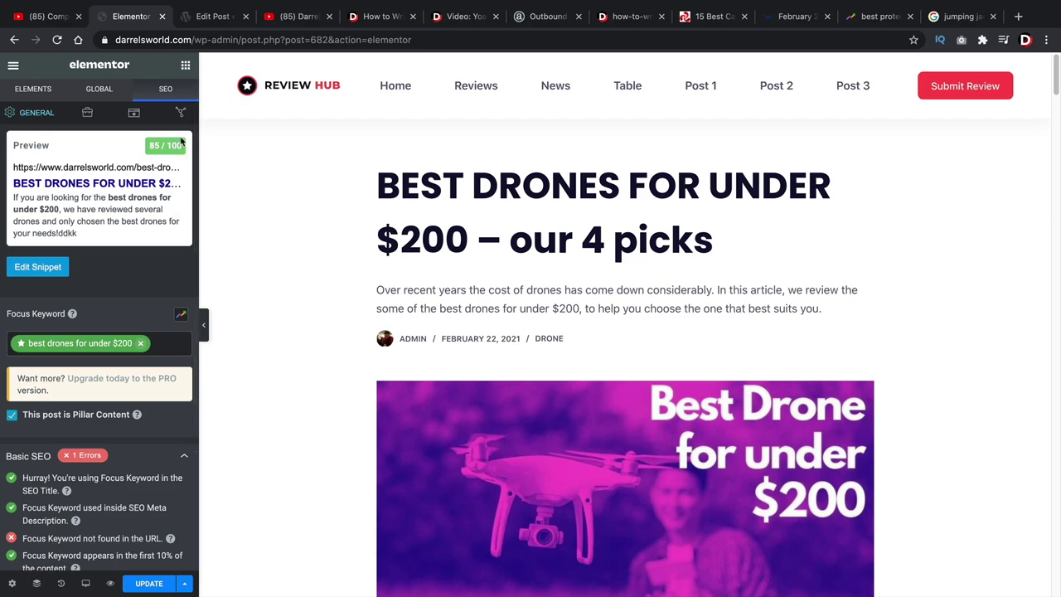
Uncheck 'This post is Pillar Content' in Rank Math, then go back to the SEO checks
scroll(152, 241, "down", 1)
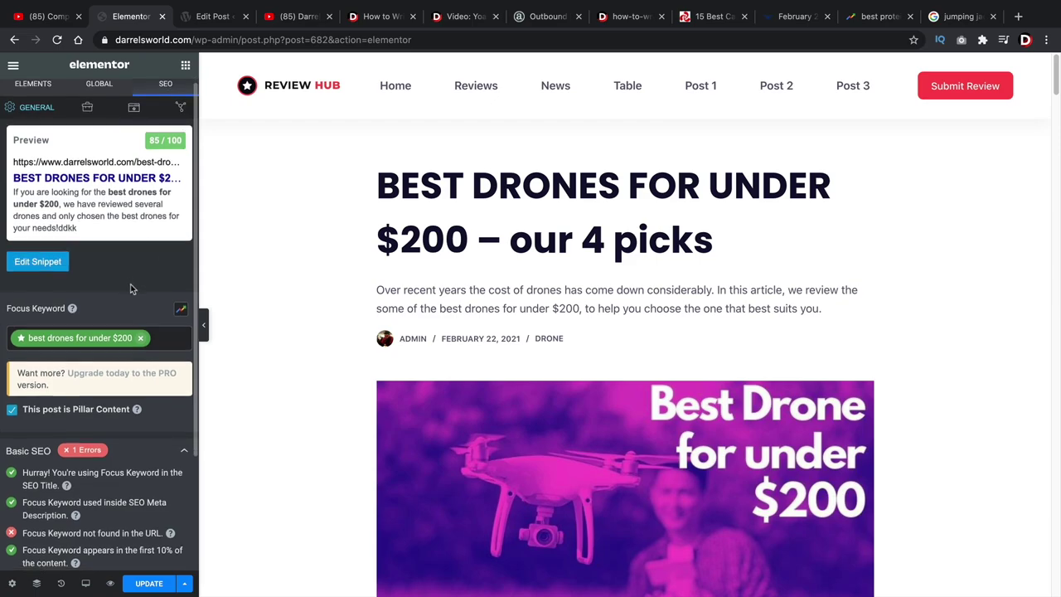
scroll(130, 284, "down", 3)
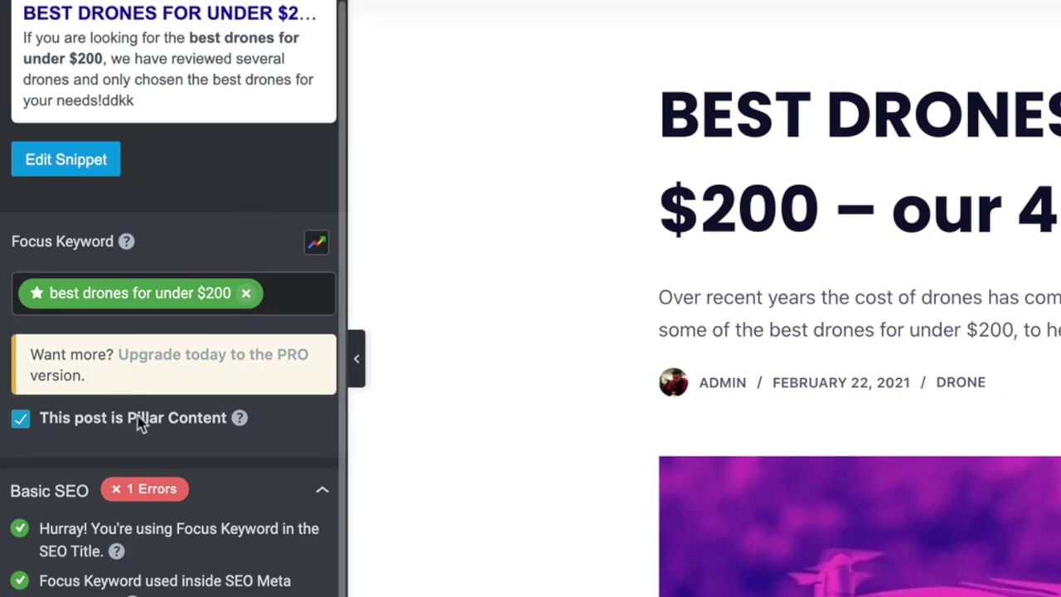
scroll(166, 373, "down", 2)
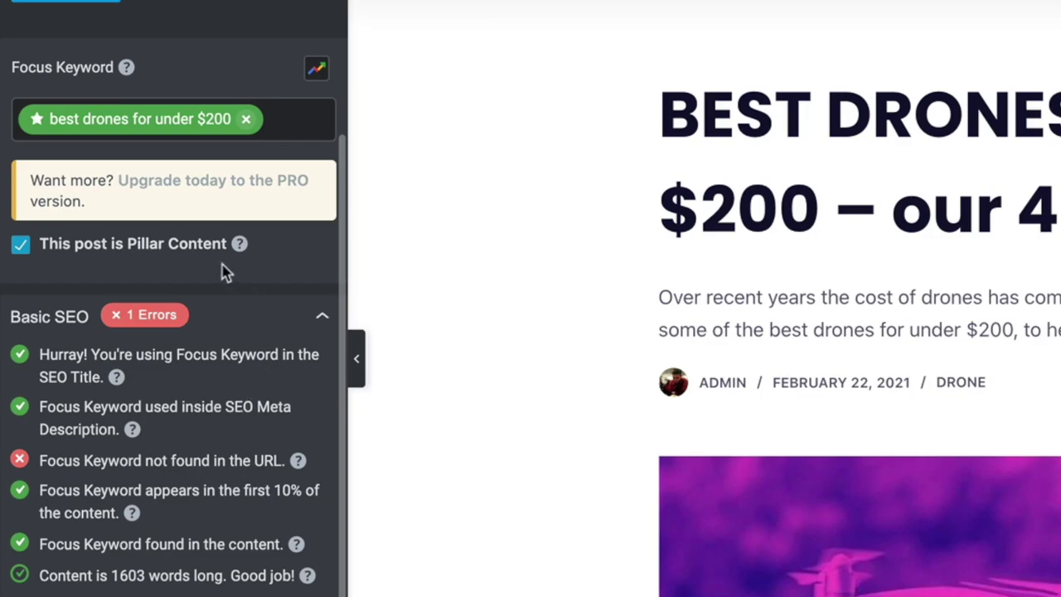
left_click_drag(40, 247, 239, 247)
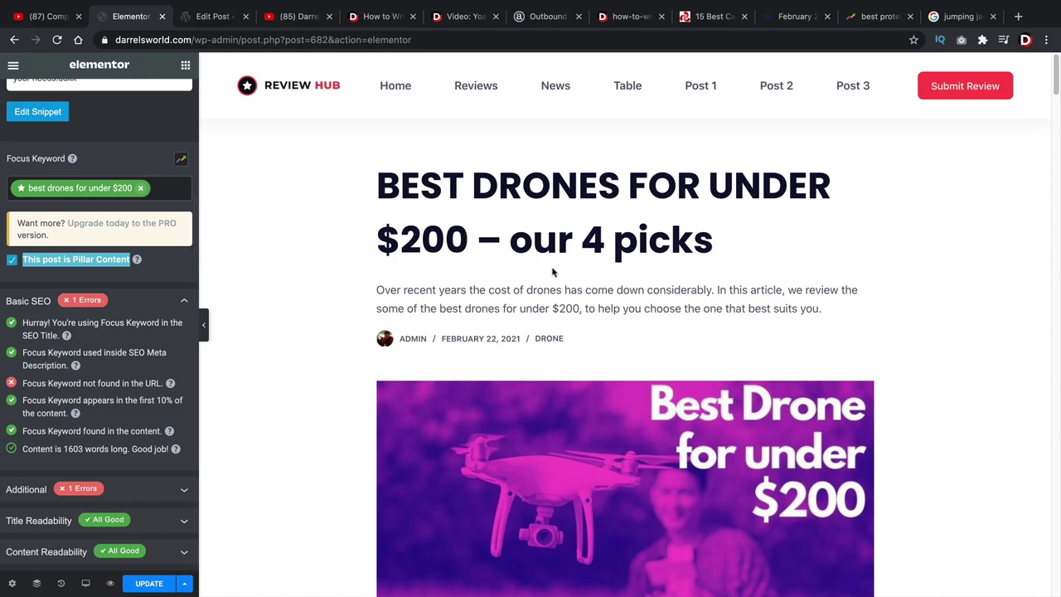
left_click(12, 259)
left_click_drag(466, 239, 372, 174)
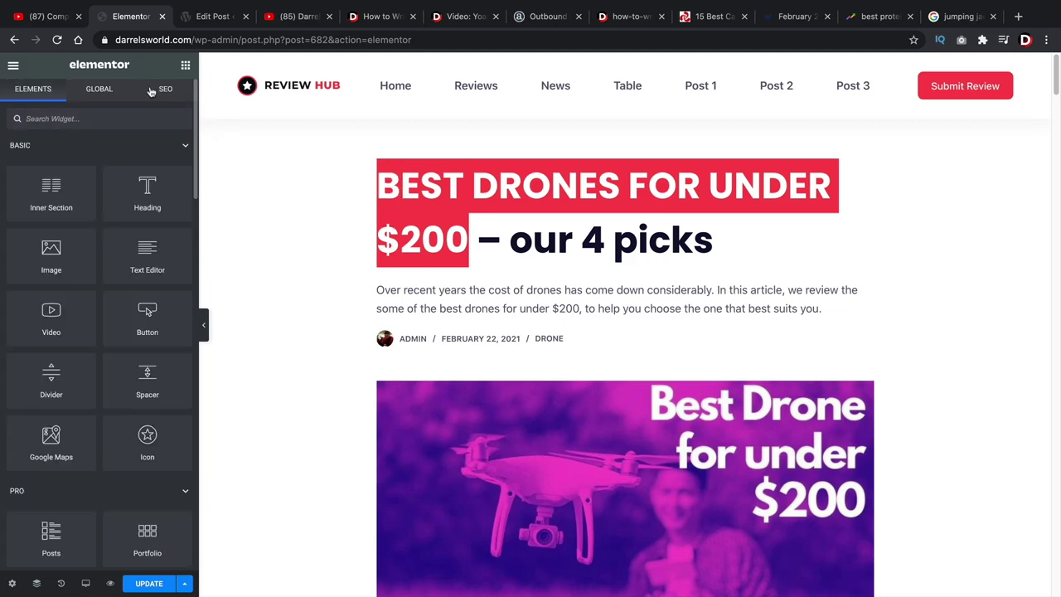
left_click(153, 89)
scroll(161, 302, "down", 3)
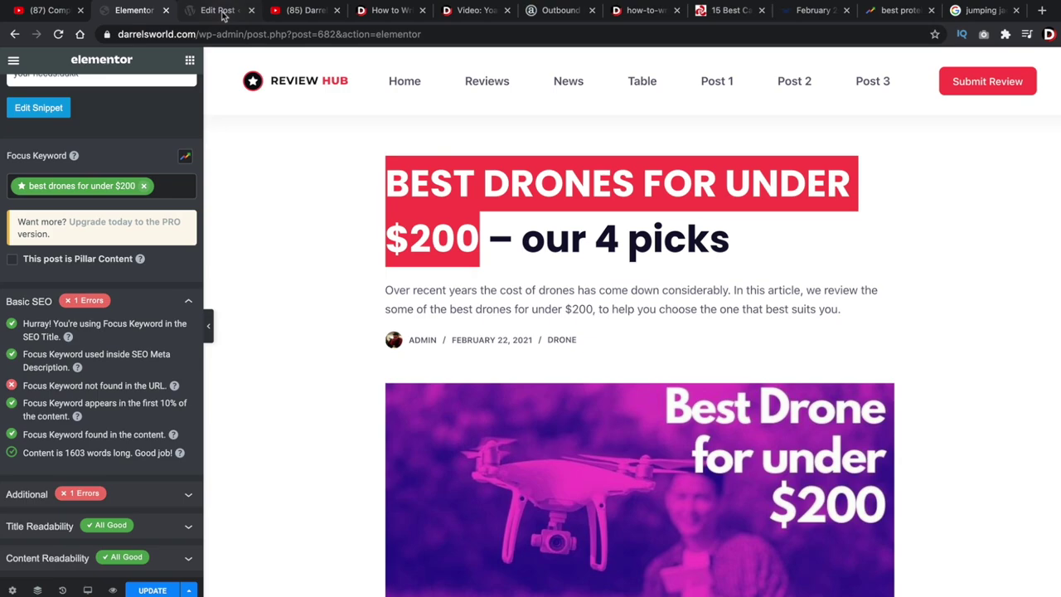
In the snippet editor, remove the stray 'ddkk' from the end of the meta description
left_click(221, 12)
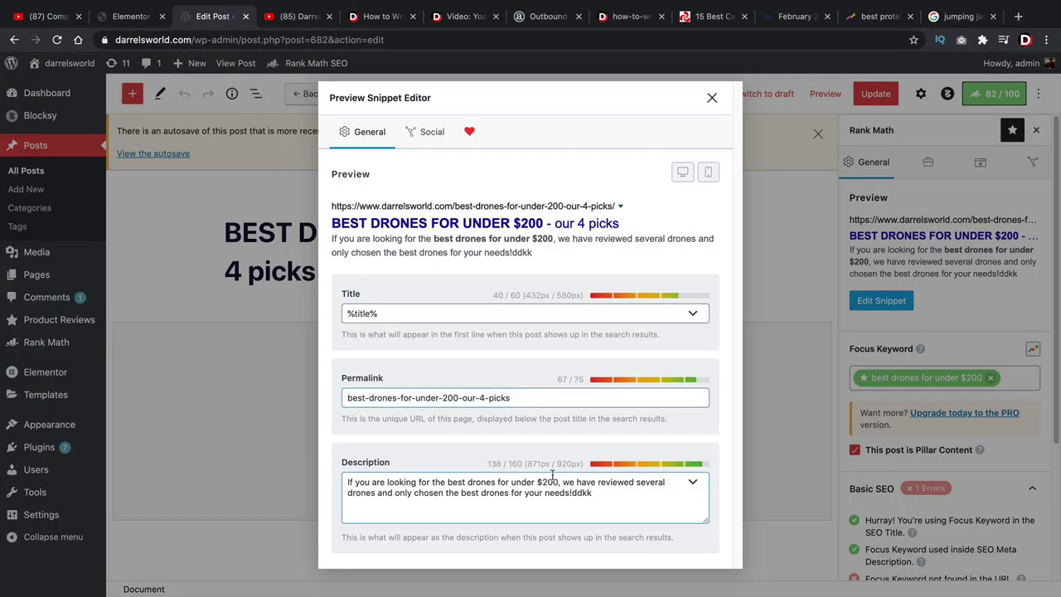
left_click_drag(561, 481, 448, 481)
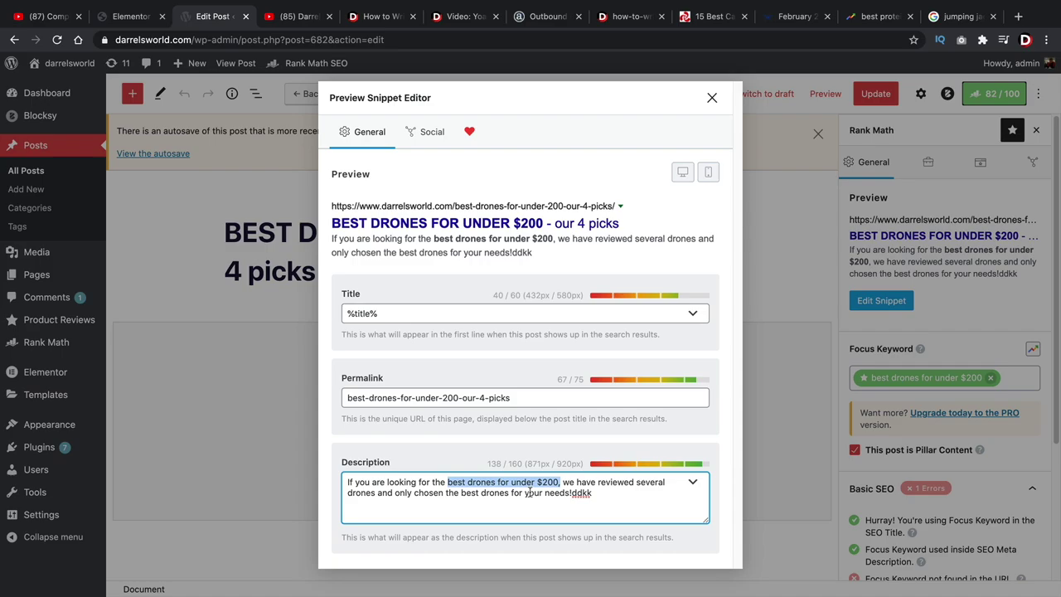
left_click(641, 502)
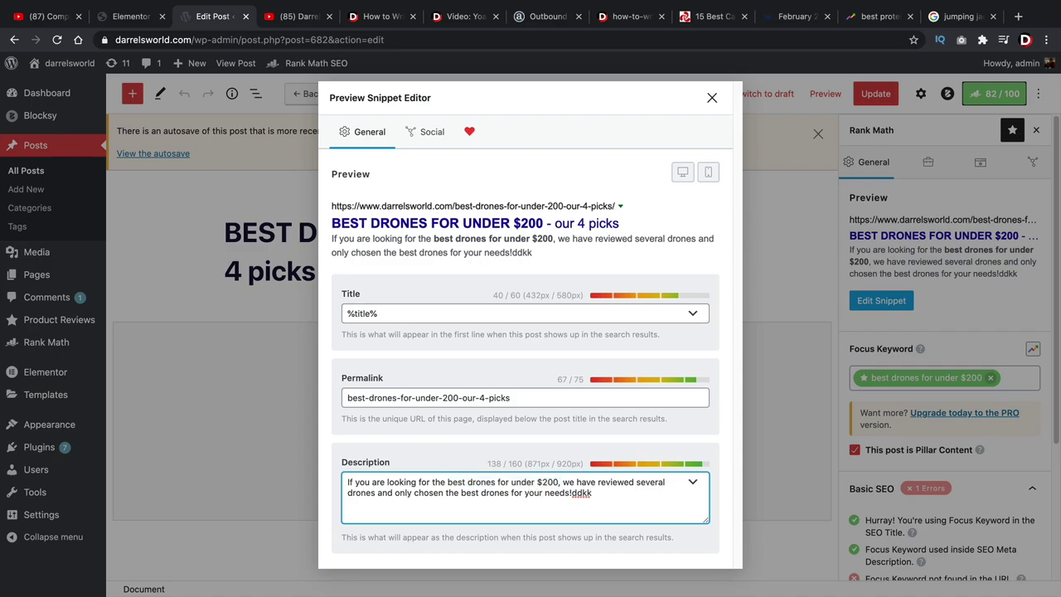
key("BackSpace")
key("BackSpace")
key("BackSpace")
key("BackSpace")
Compare the keyword-not-in-URL error with the slug 'best-drones-for-under-200-our-4-picks'
left_click(146, 17)
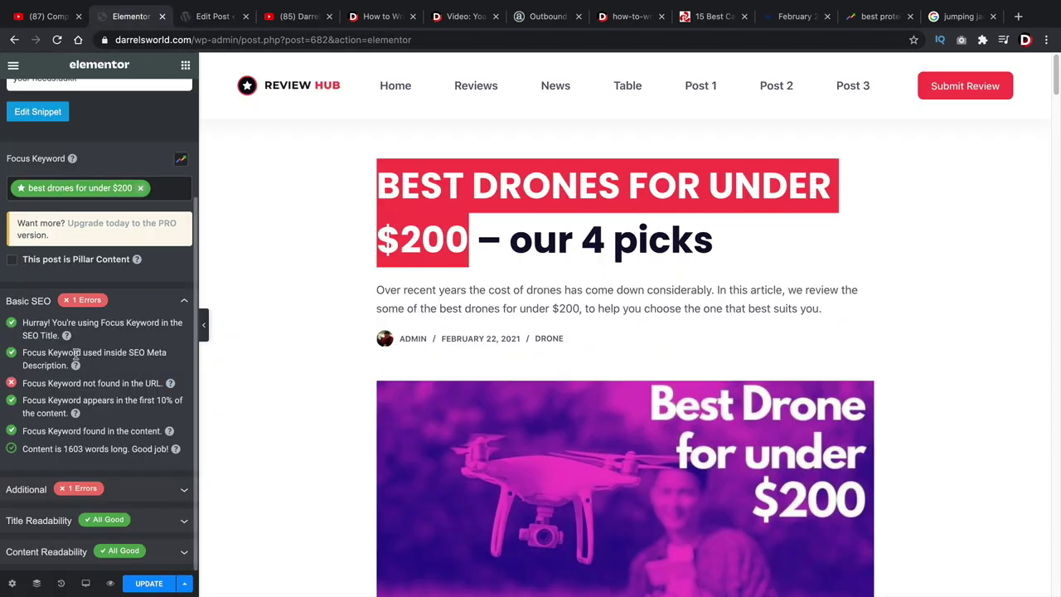
left_click_drag(23, 383, 163, 383)
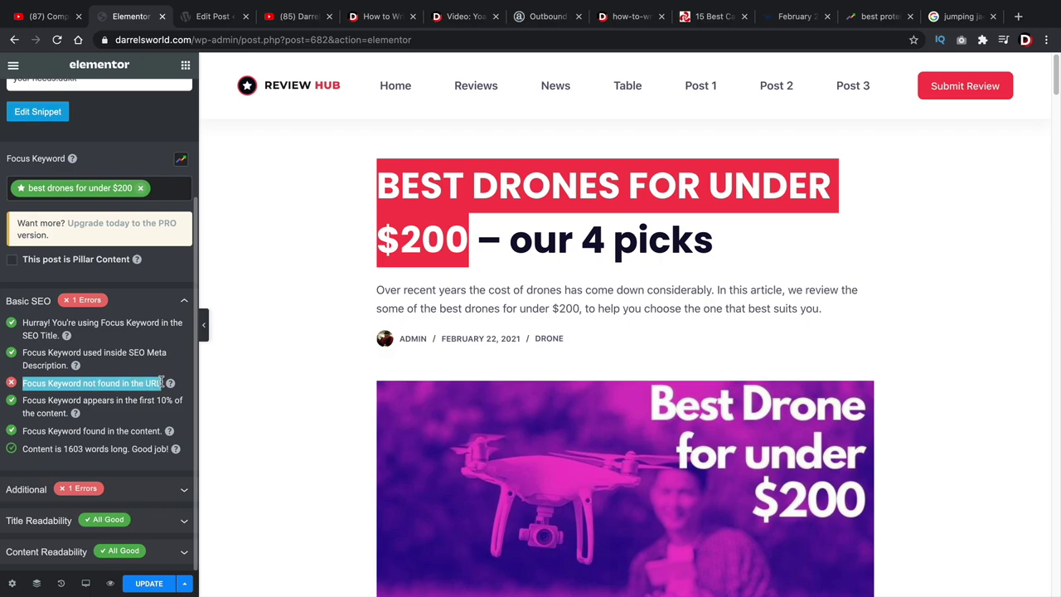
left_click(211, 17)
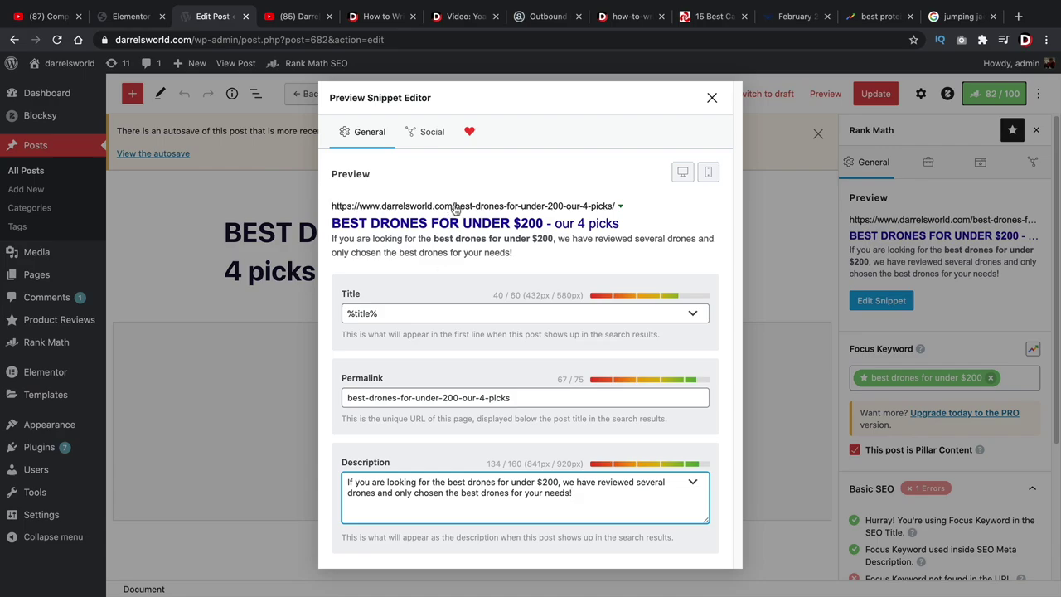
left_click_drag(454, 207, 606, 210)
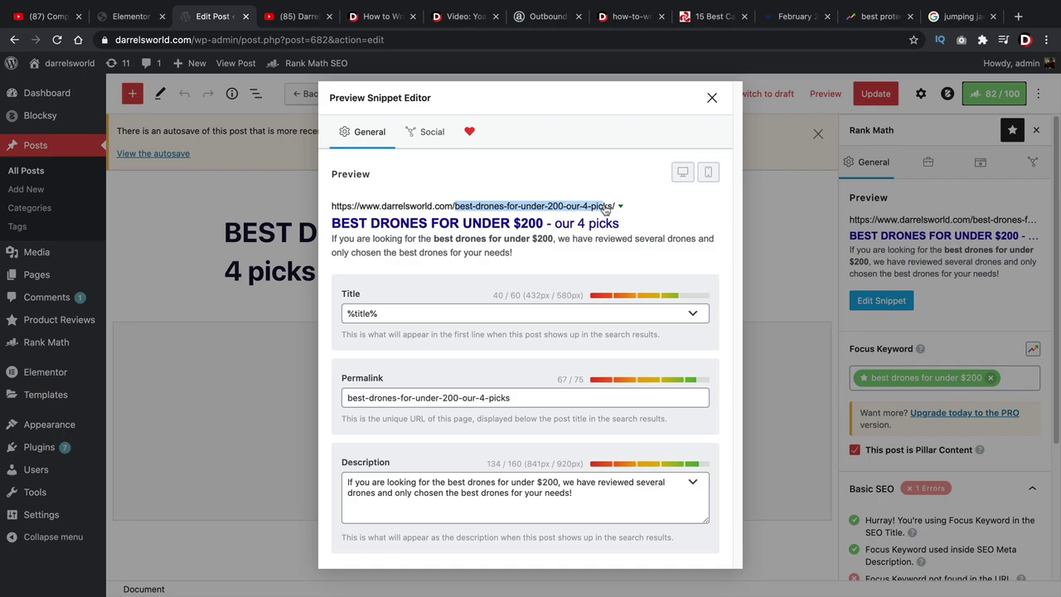
left_click_drag(605, 211, 563, 213)
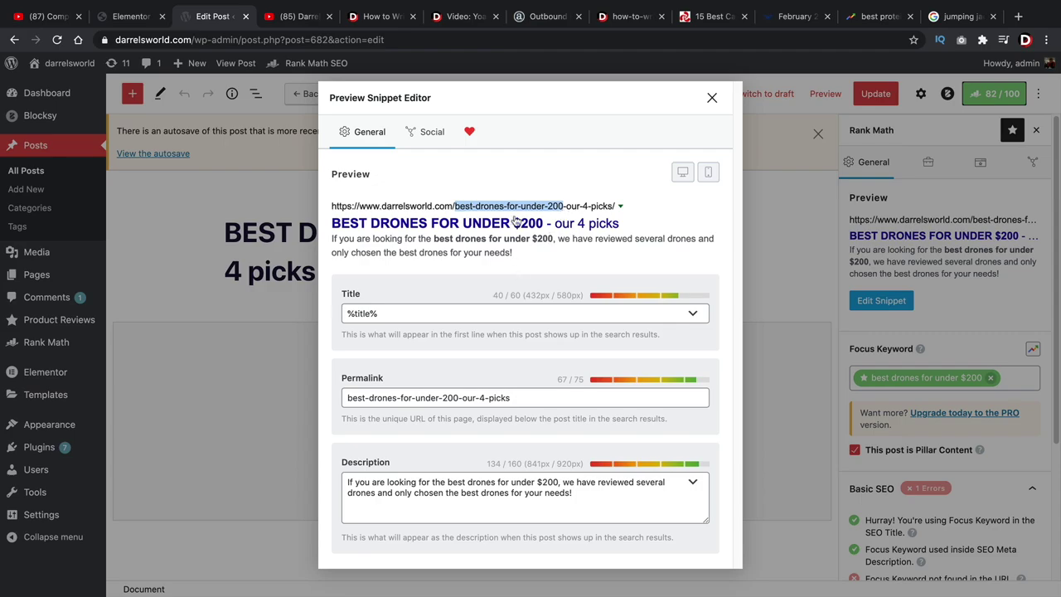
left_click(129, 16)
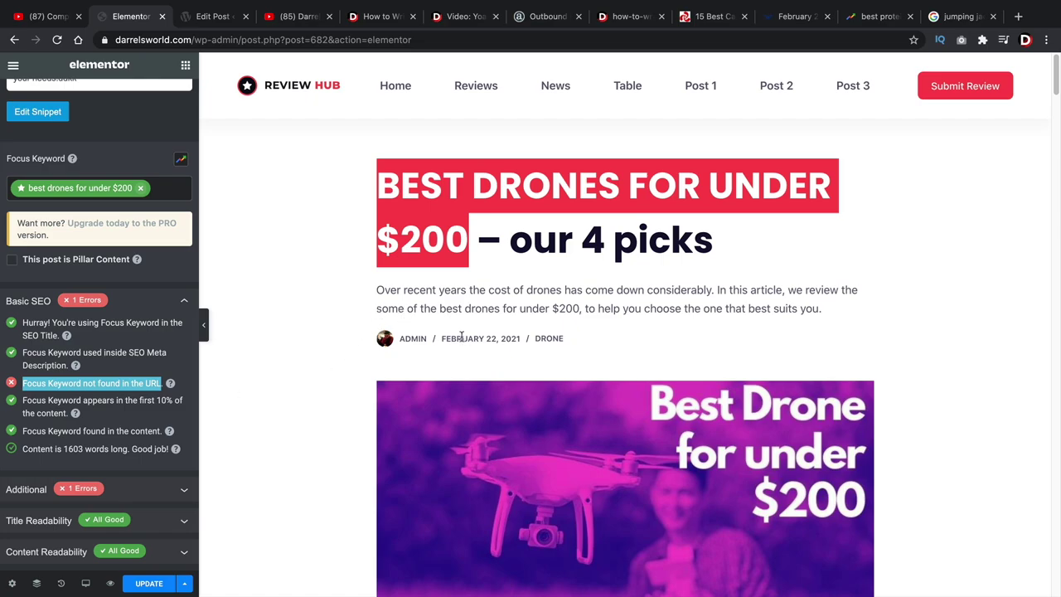
left_click_drag(582, 307, 438, 308)
scroll(439, 308, "down", 15)
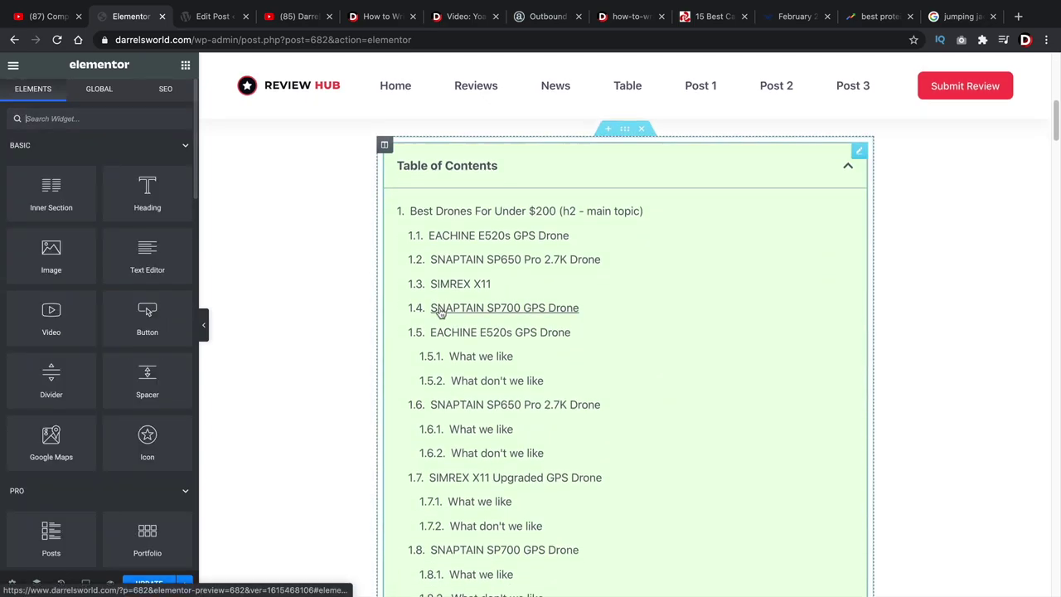
scroll(441, 310, "down", 1)
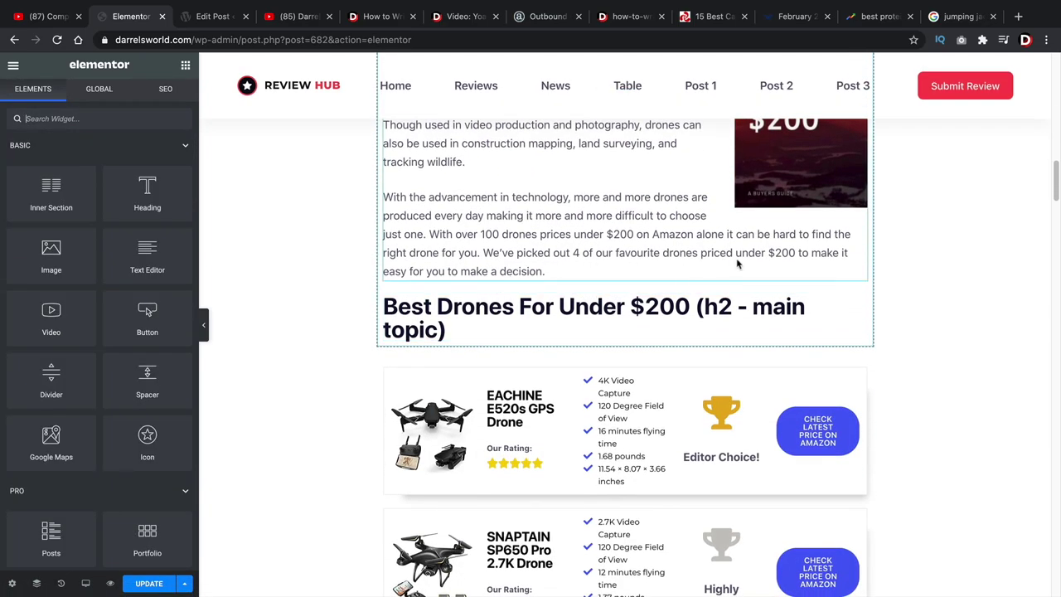
left_click_drag(794, 254, 524, 235)
left_click(186, 65)
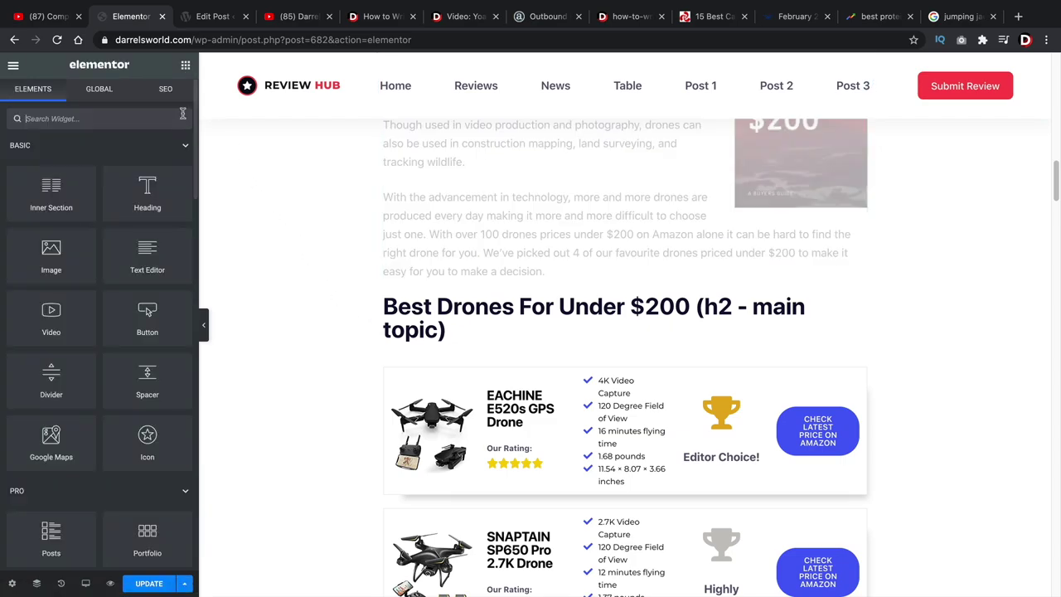
left_click(165, 89)
scroll(509, 378, "up", 10)
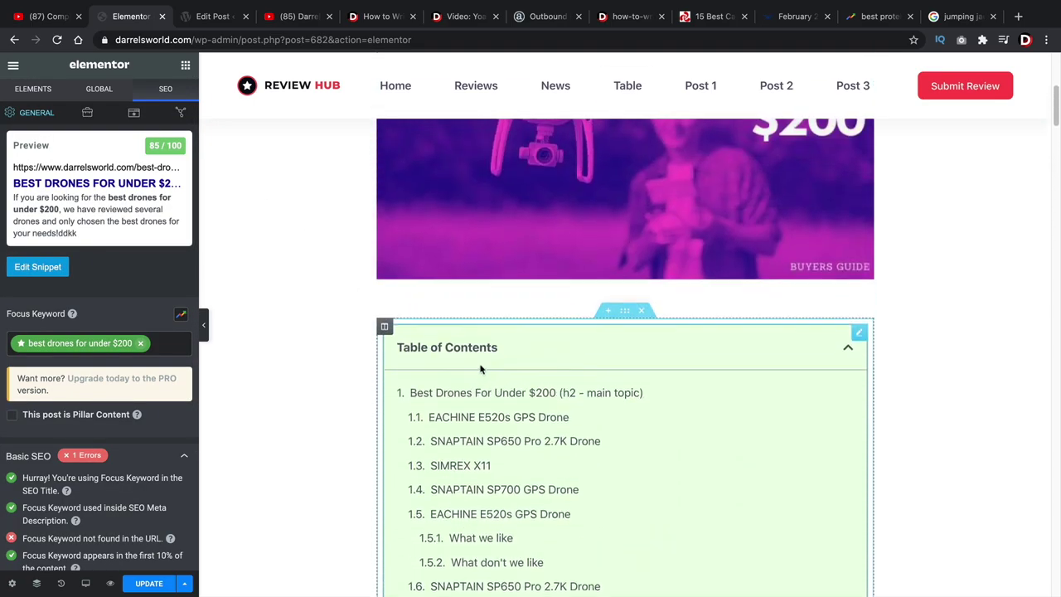
scroll(509, 378, "up", 2)
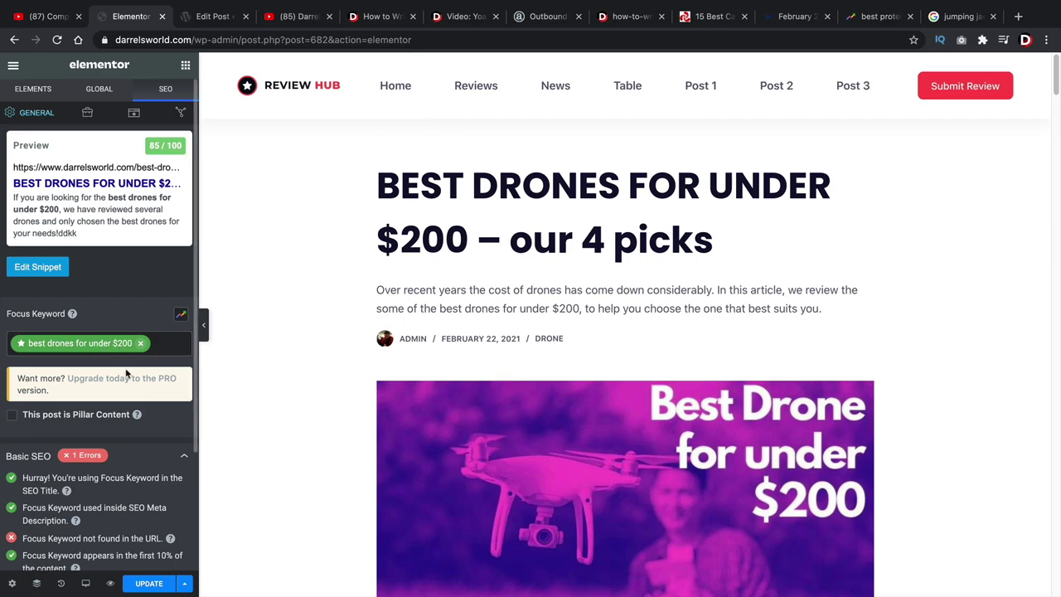
scroll(97, 364, "down", 3)
scroll(98, 369, "down", 1)
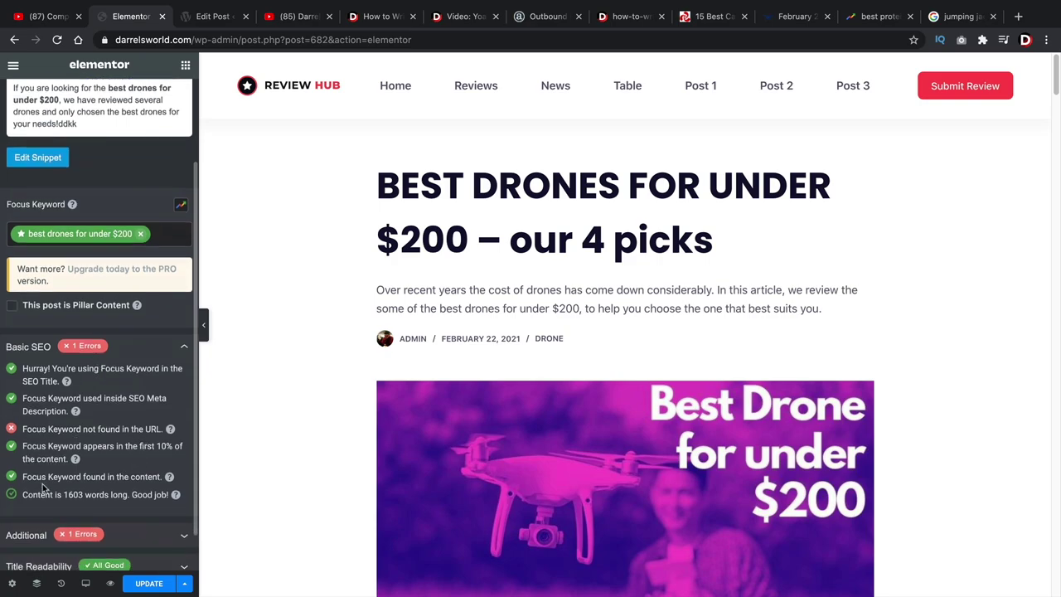
left_click_drag(38, 479, 155, 472)
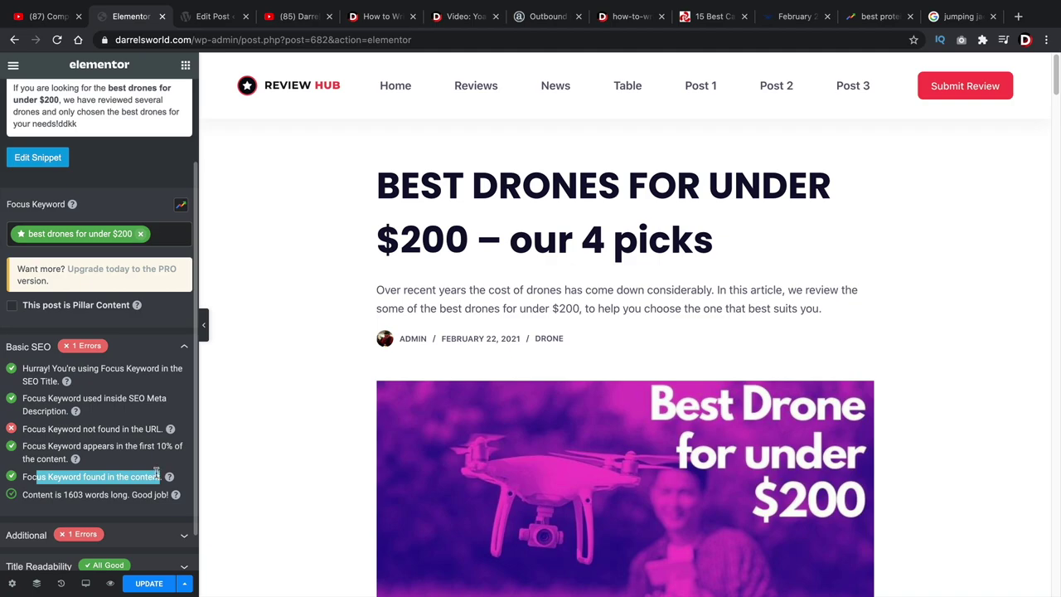
scroll(155, 473, "down", 1)
left_click_drag(27, 448, 175, 452)
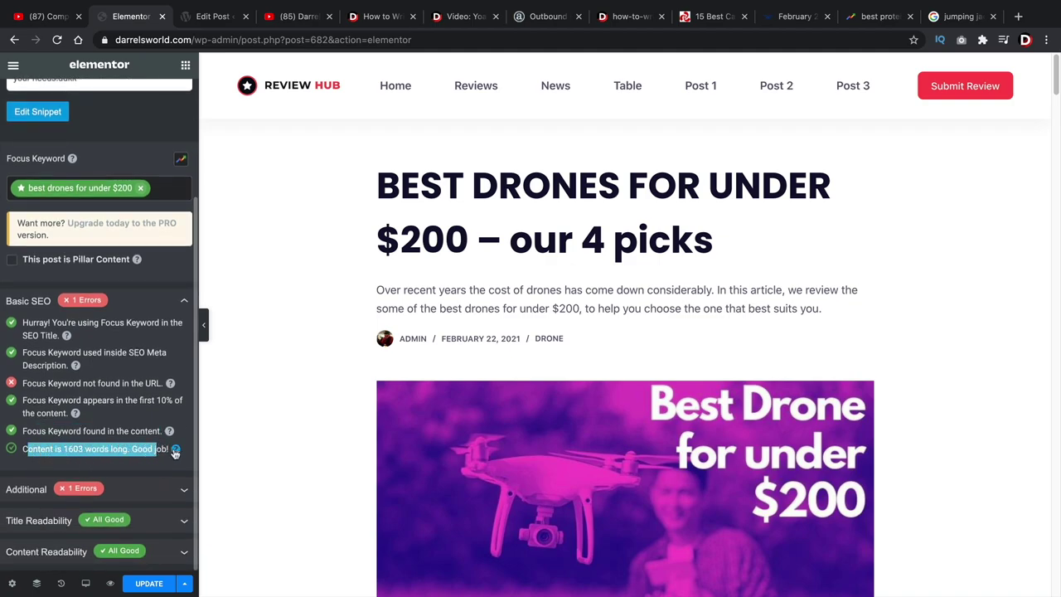
left_click(174, 453)
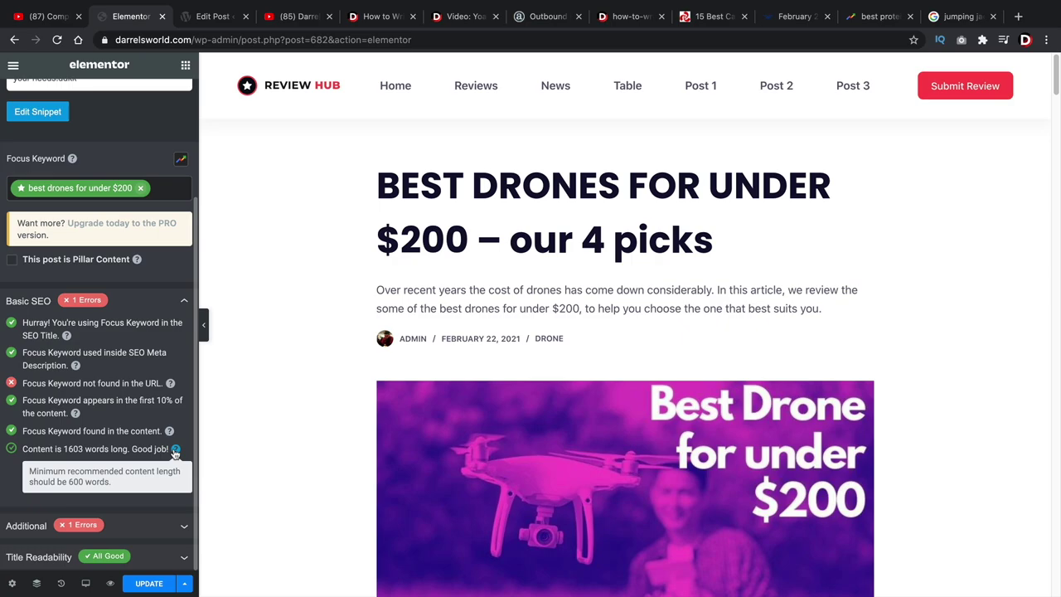
left_click(175, 452)
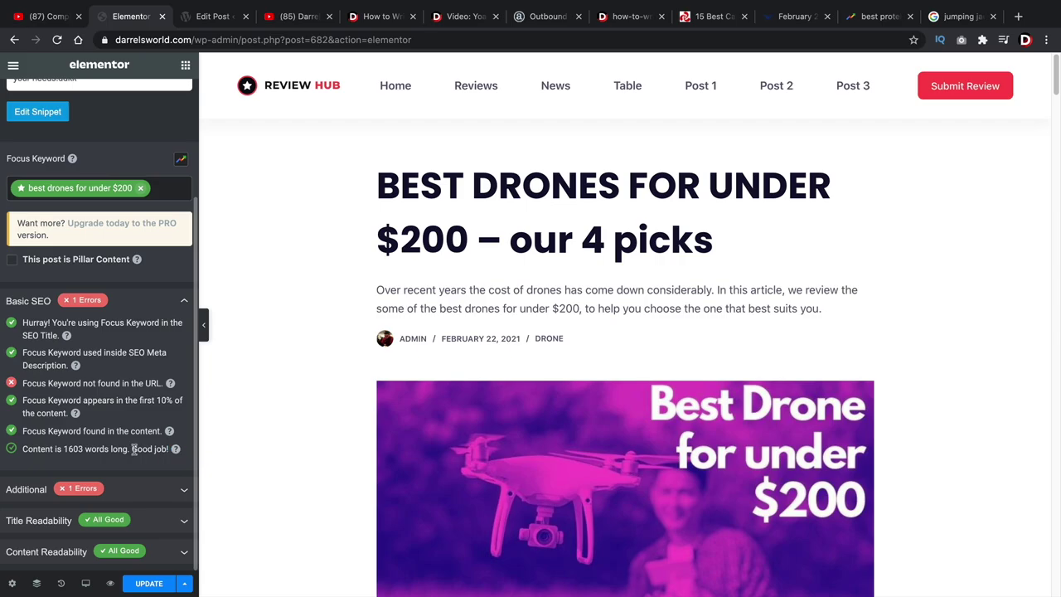
Scroll the guide to the long-form backlinks chart and highlight its 'Credit Backlinko' caption
left_click(392, 22)
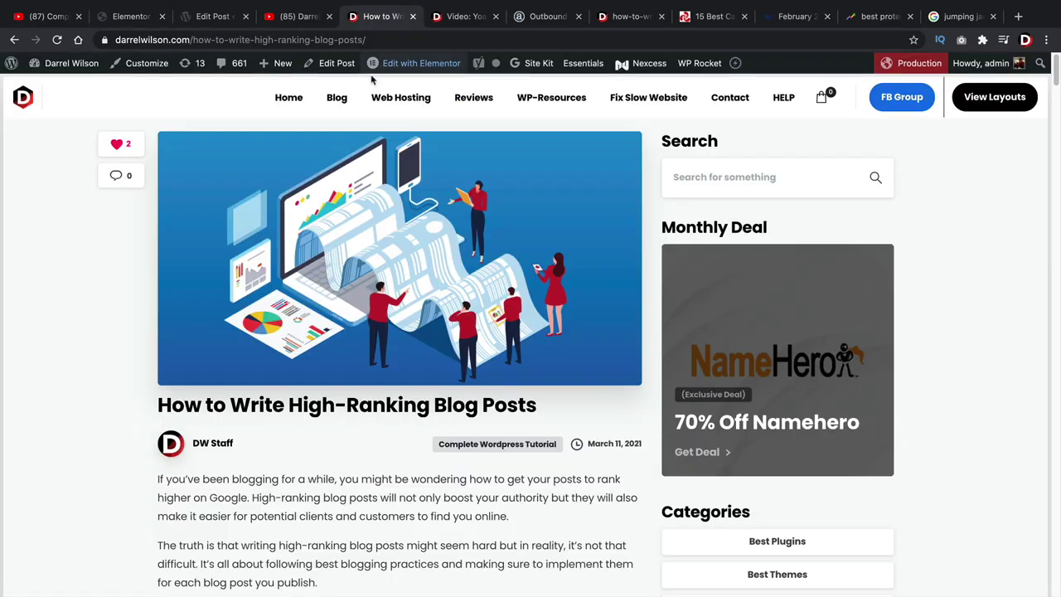
scroll(331, 406, "down", 10)
scroll(334, 402, "down", 20)
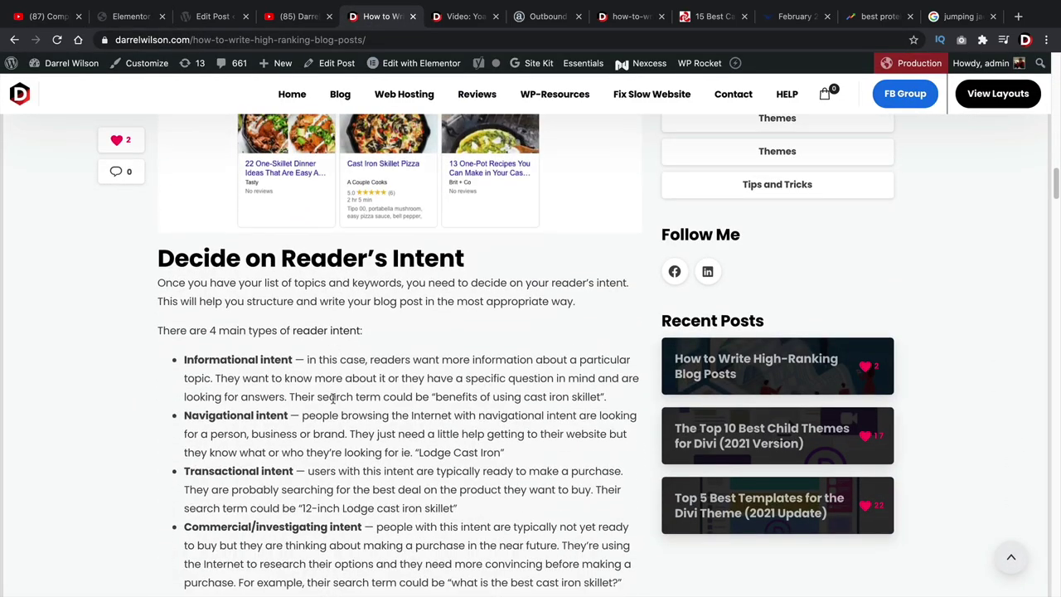
scroll(334, 400, "down", 5)
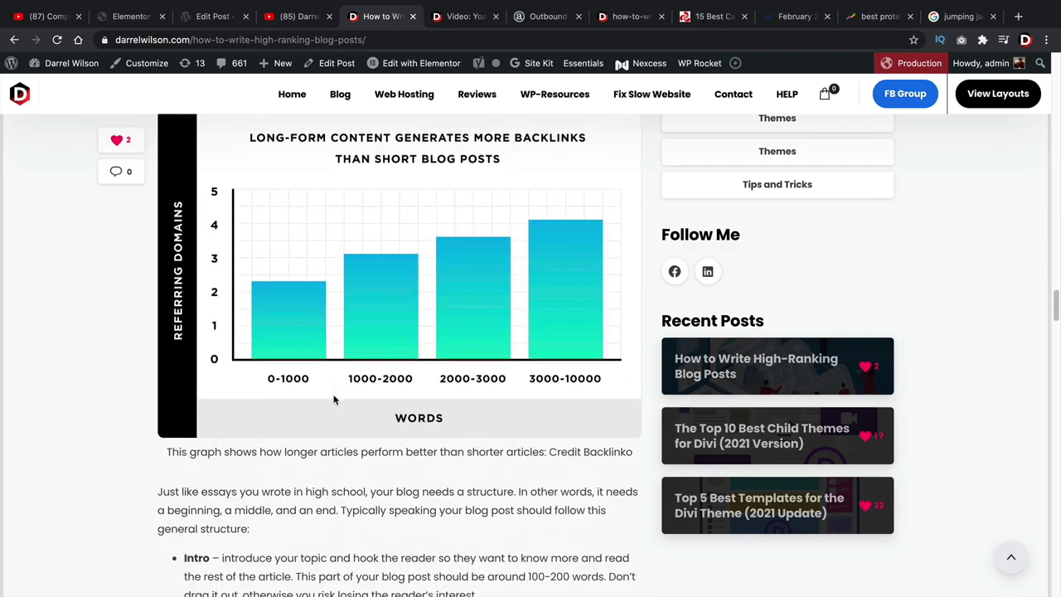
scroll(445, 336, "up", 1)
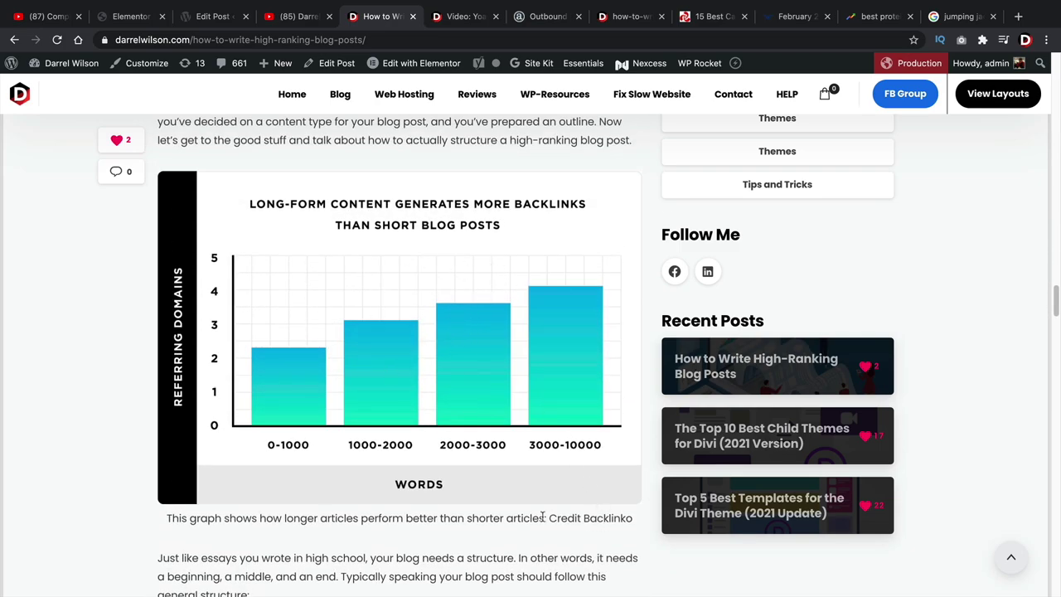
left_click_drag(542, 517, 632, 510)
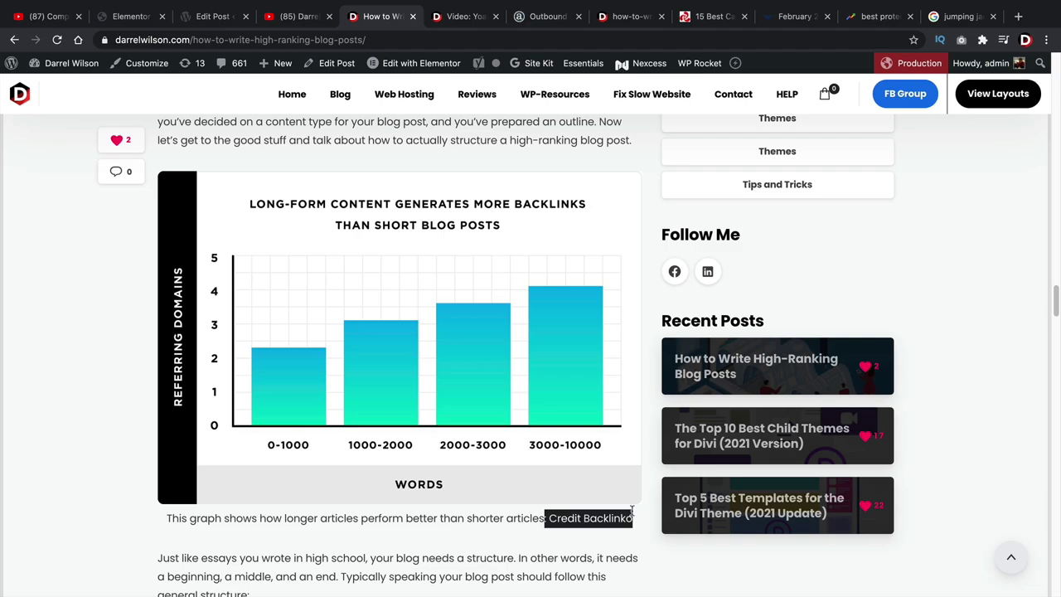
Return to the drone post in Elementor and expand Rank Math's Additional SEO checks
left_click(221, 18)
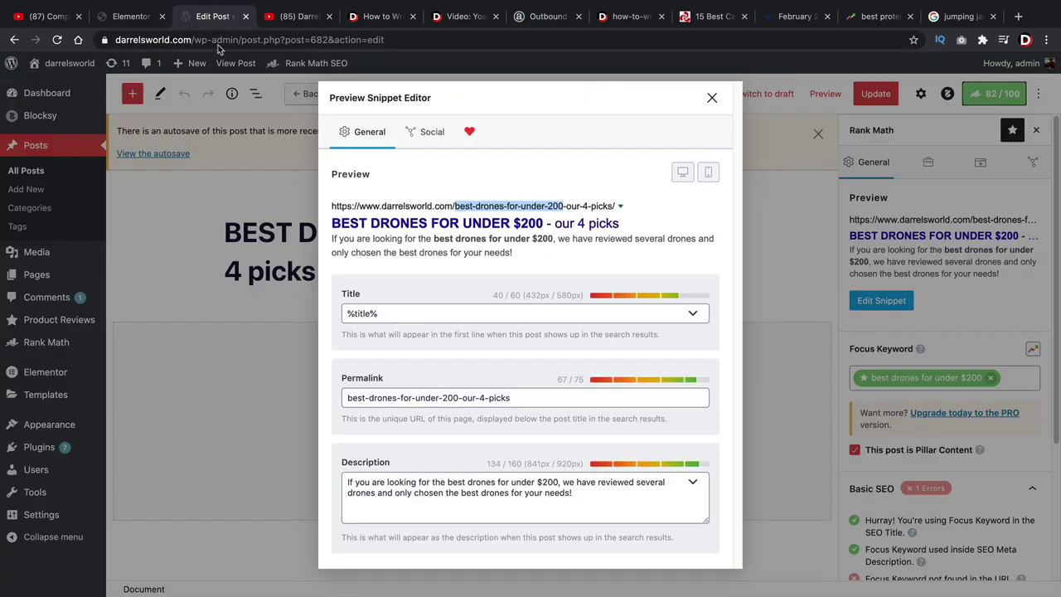
left_click(129, 17)
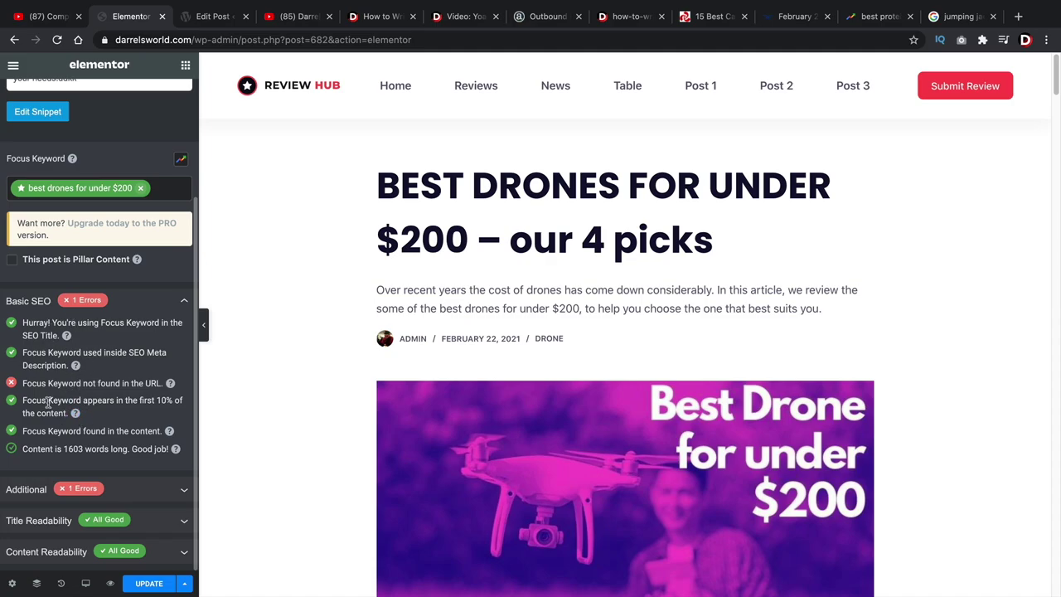
left_click(181, 494)
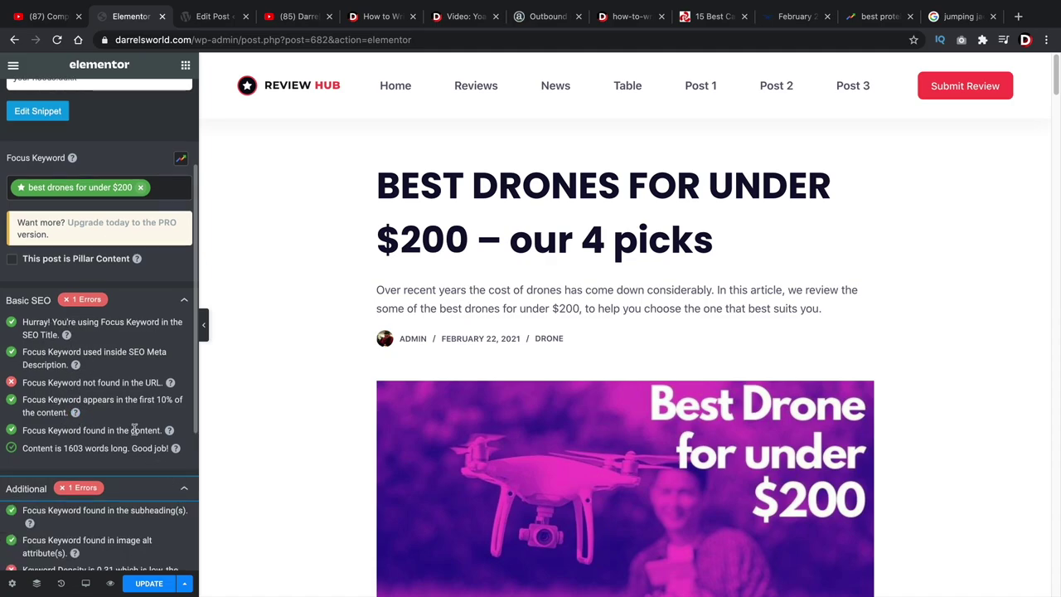
scroll(136, 432, "down", 3)
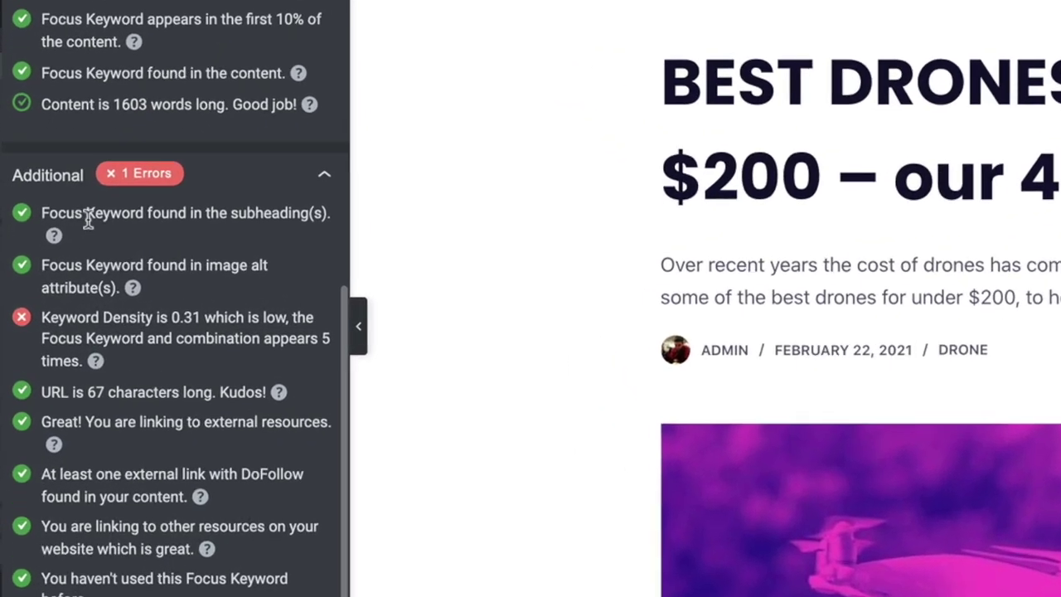
left_click_drag(88, 217, 266, 217)
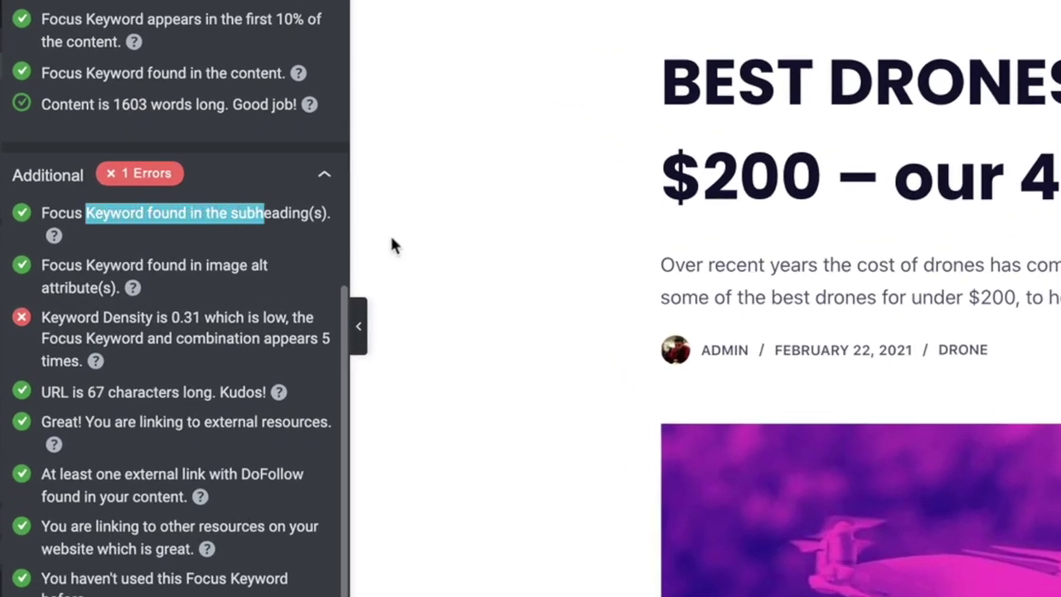
Check the intro's keyword phrase against the Additional checks, down to the 0.31 keyword density error
left_click_drag(1016, 297, 731, 294)
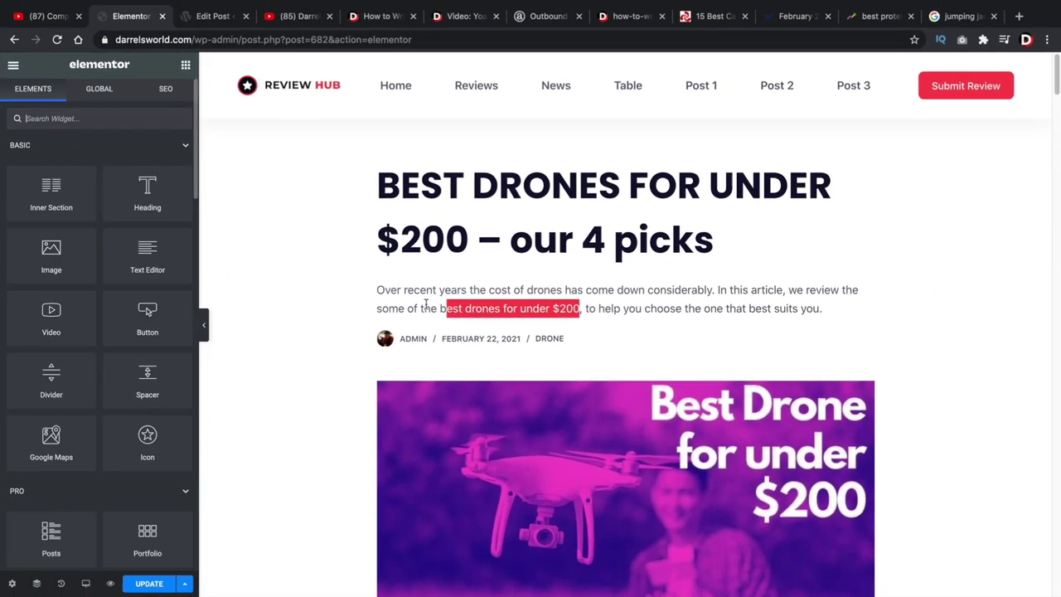
left_click(165, 88)
scroll(137, 297, "down", 5)
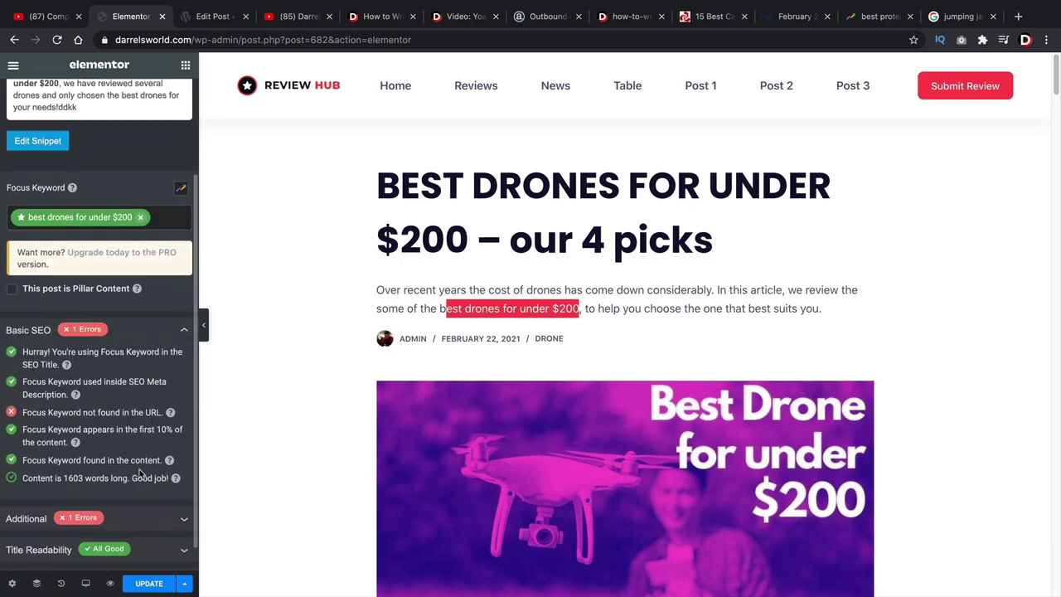
scroll(142, 424, "down", 7)
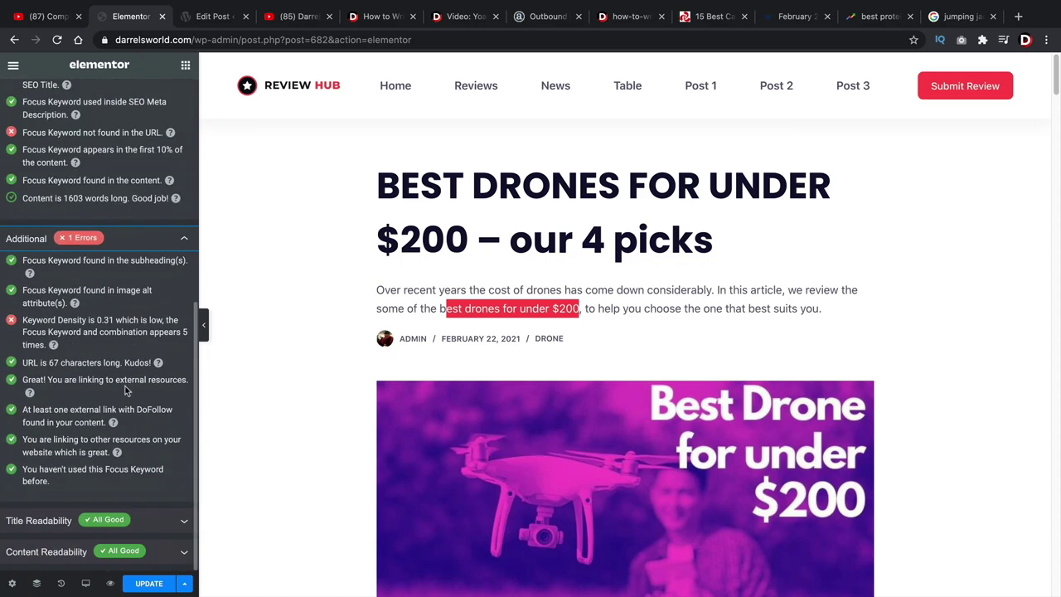
mouse_move(40, 289)
left_mouse_down()
mouse_move(68, 303)
mouse_move(57, 298)
left_mouse_up()
left_click(56, 299)
scroll(557, 381, "down", 3)
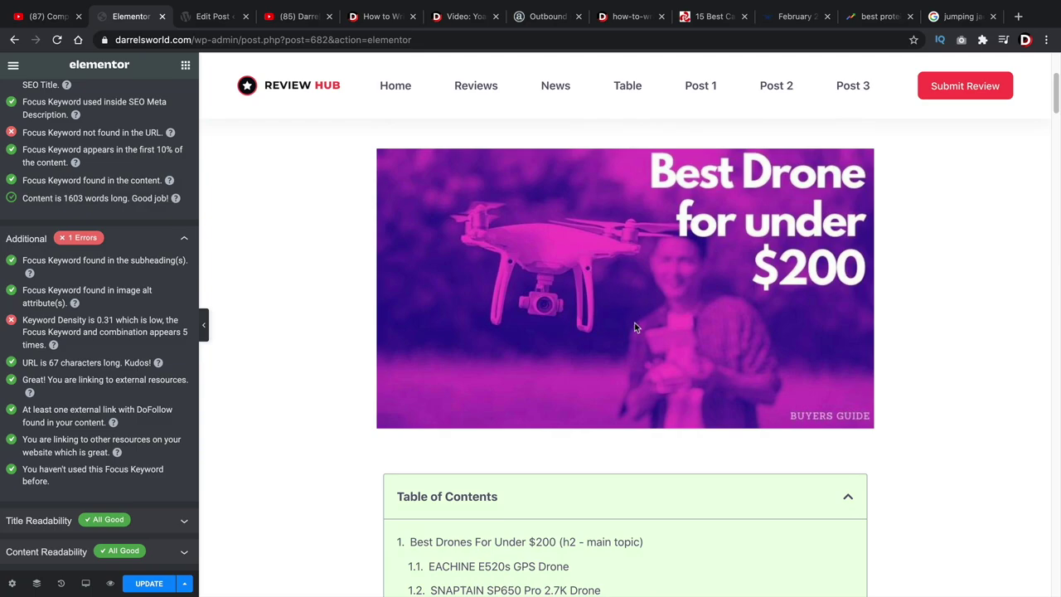
scroll(642, 332, "down", 15)
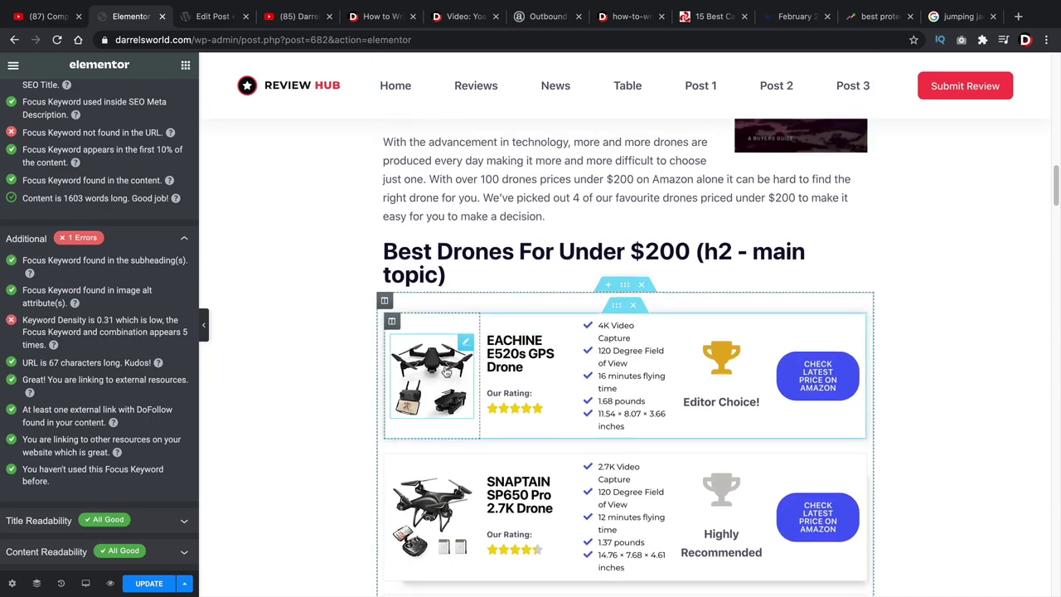
Check the EACHINE E520s image's alt text in the first product box, find it empty, and close unchanged
left_click(461, 348)
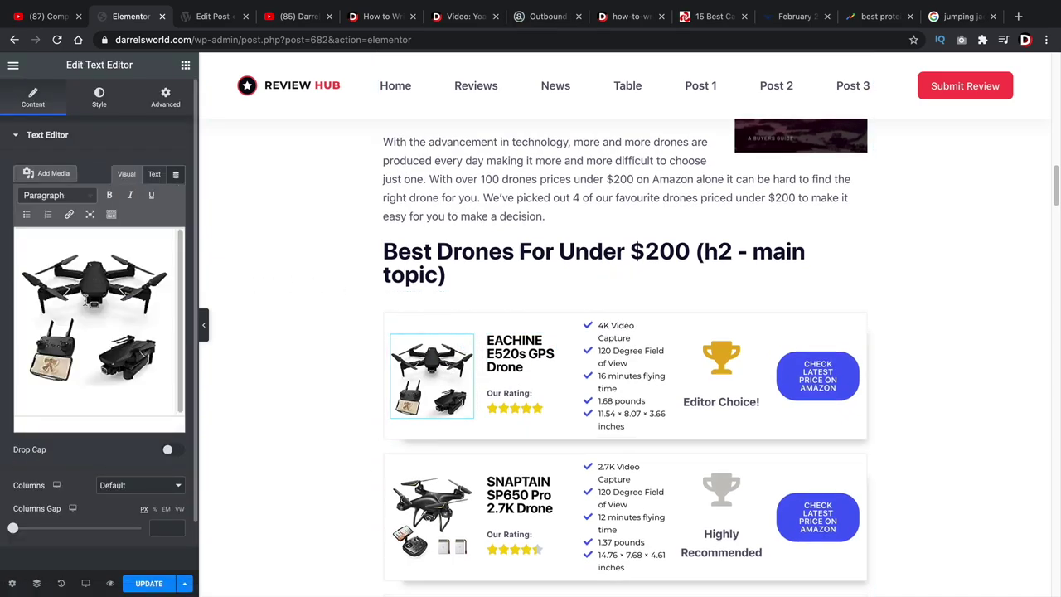
left_click(86, 297)
left_click(126, 253)
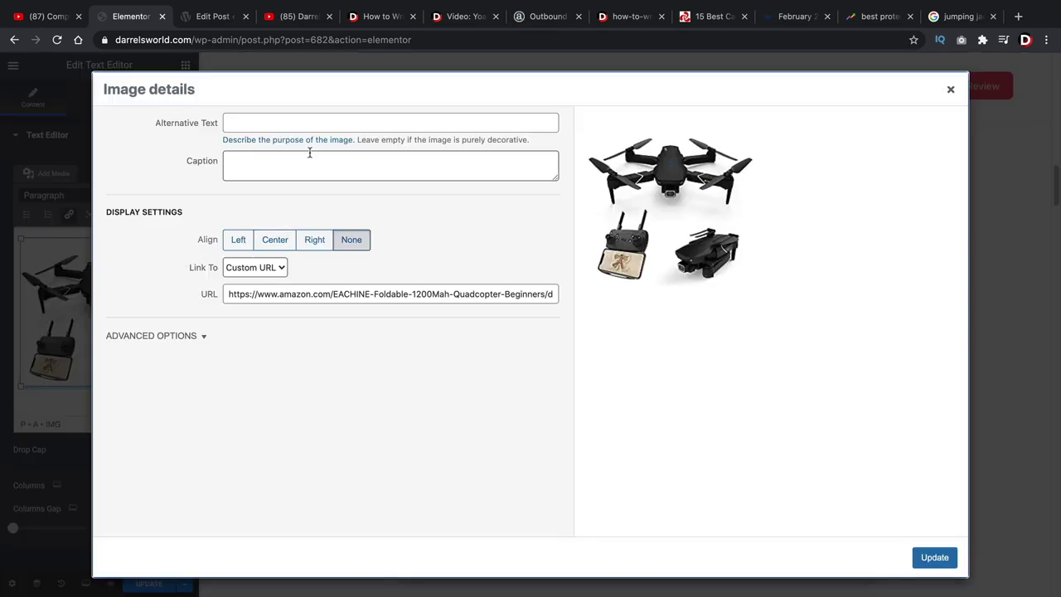
left_click(313, 121)
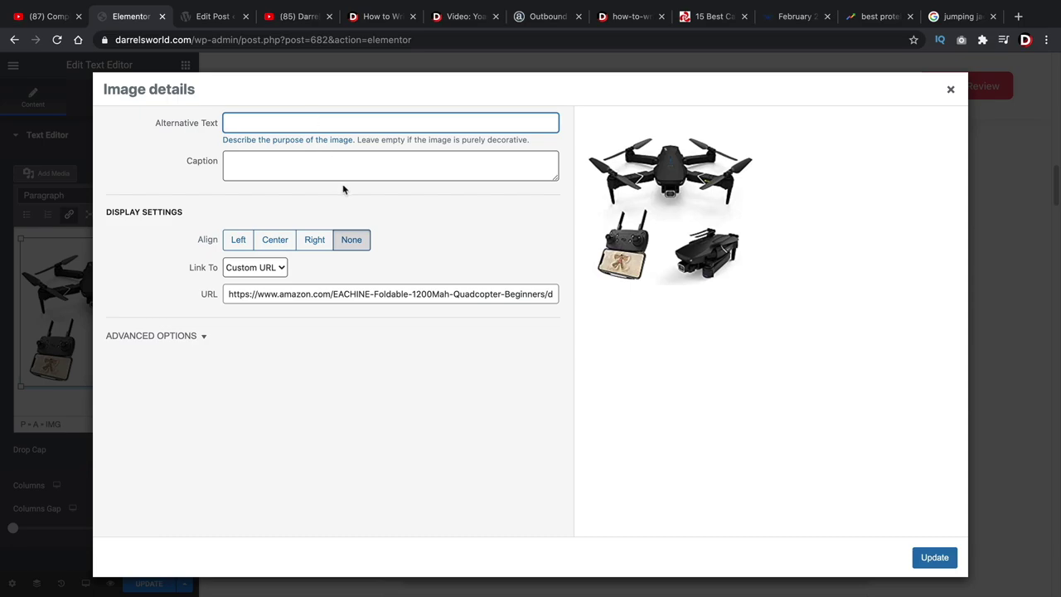
left_click(951, 91)
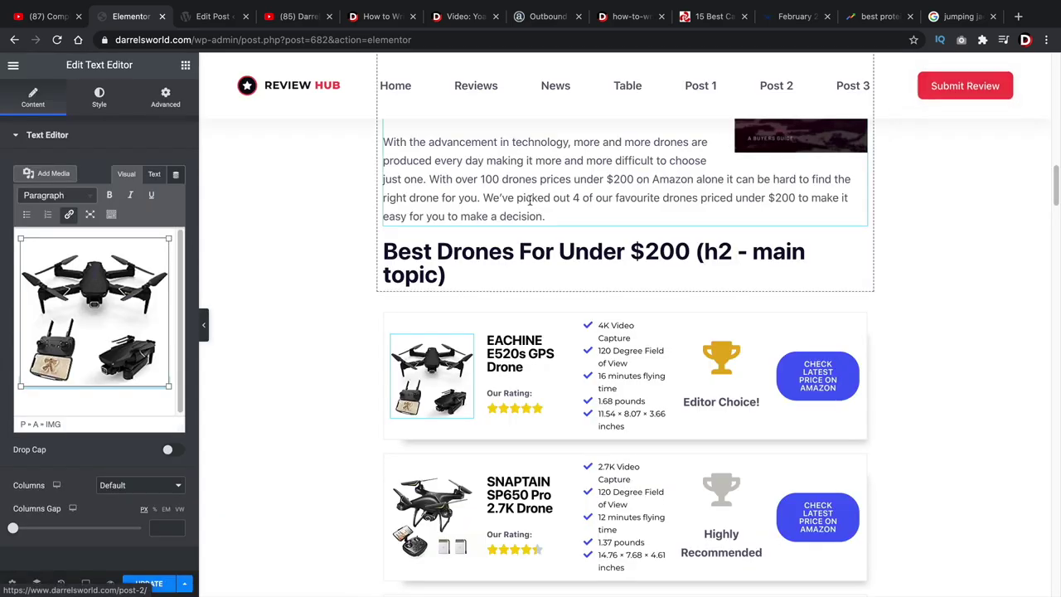
left_click(185, 65)
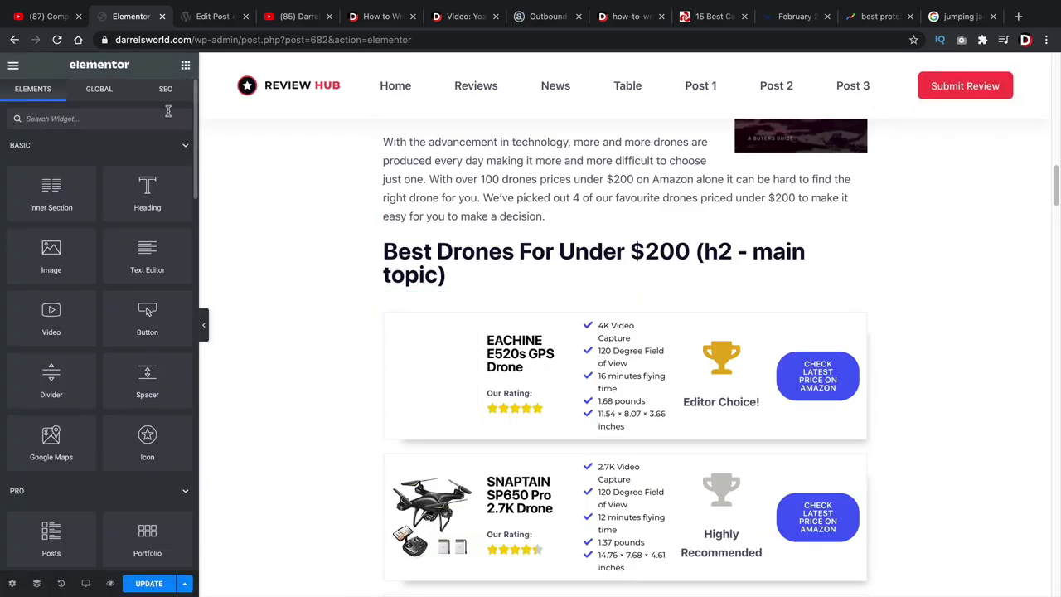
Bring up Rank Math's Additional SEO checks and highlight the low 0.31 keyword density warning
left_click(166, 85)
scroll(139, 399, "down", 3)
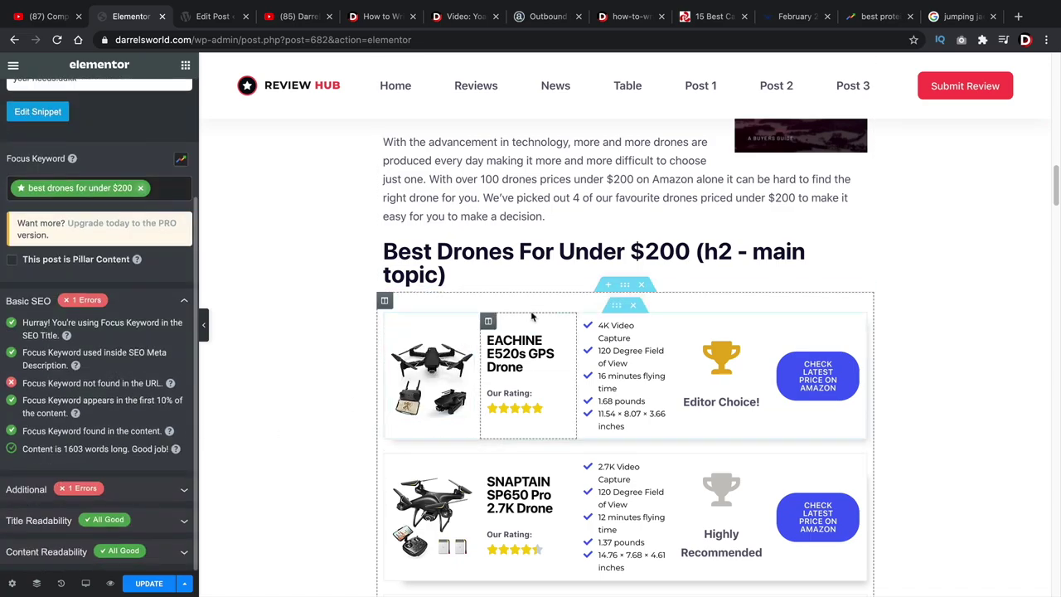
left_click(55, 17)
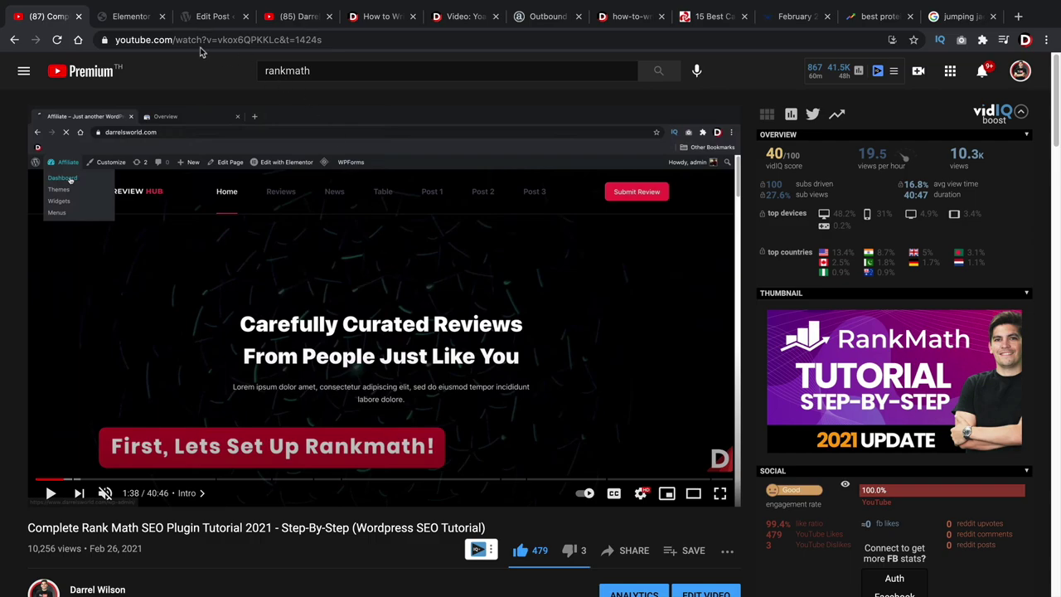
left_click(126, 19)
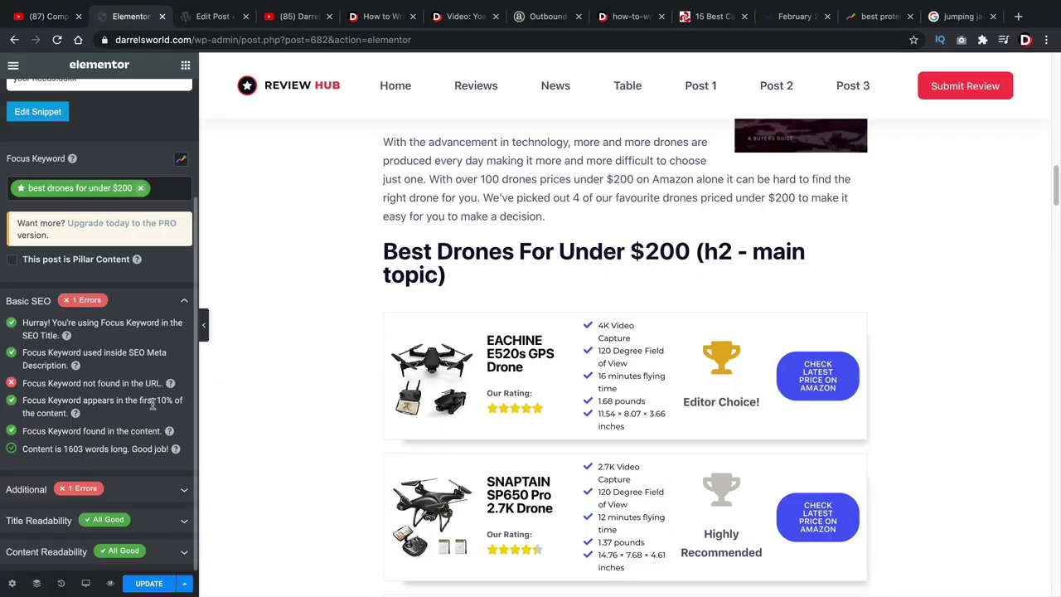
left_click(184, 489)
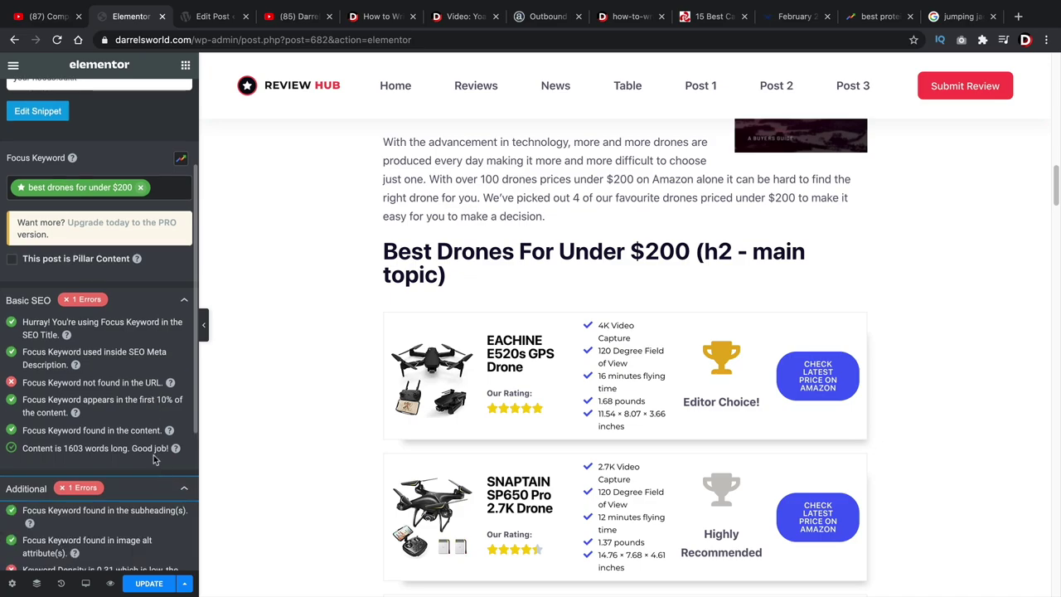
scroll(157, 439, "down", 3)
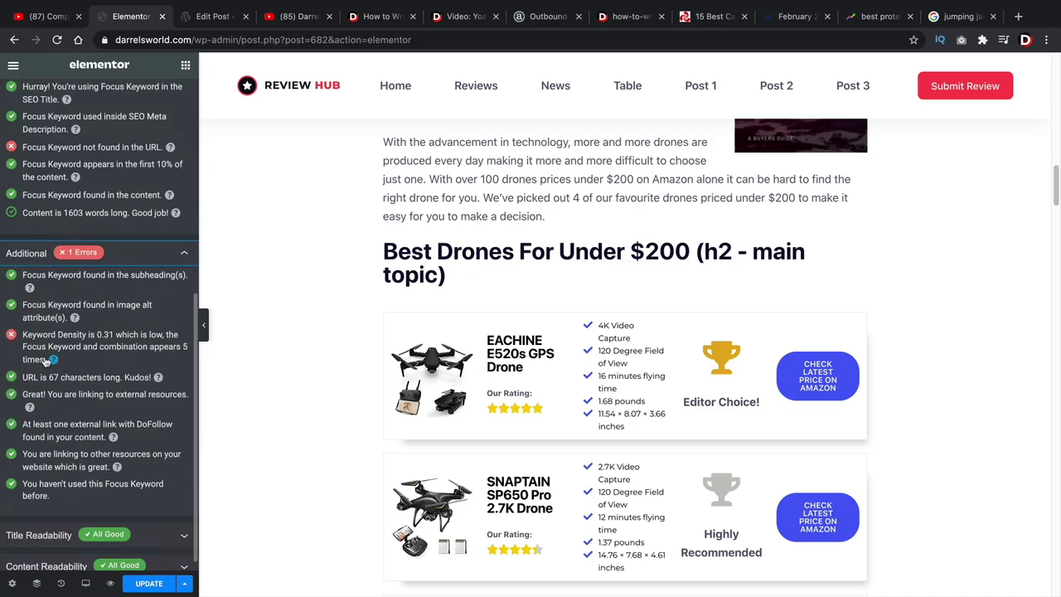
left_click_drag(45, 360, 18, 338)
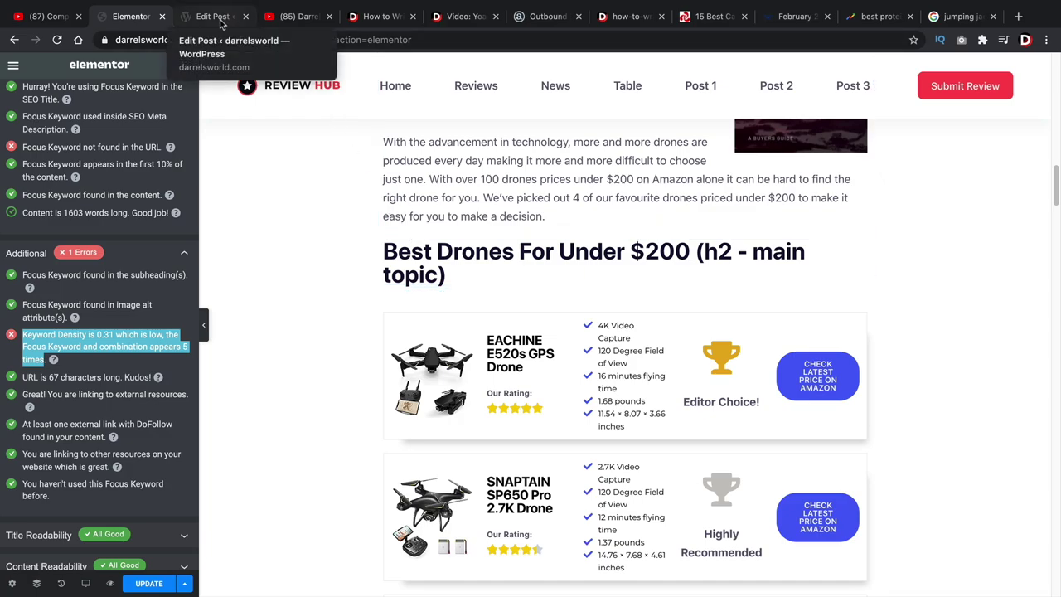
Highlight the 4-5% keyword density limit in the guide's Avoid Keyword Stuffing section
left_click(381, 17)
scroll(382, 390, "down", 5)
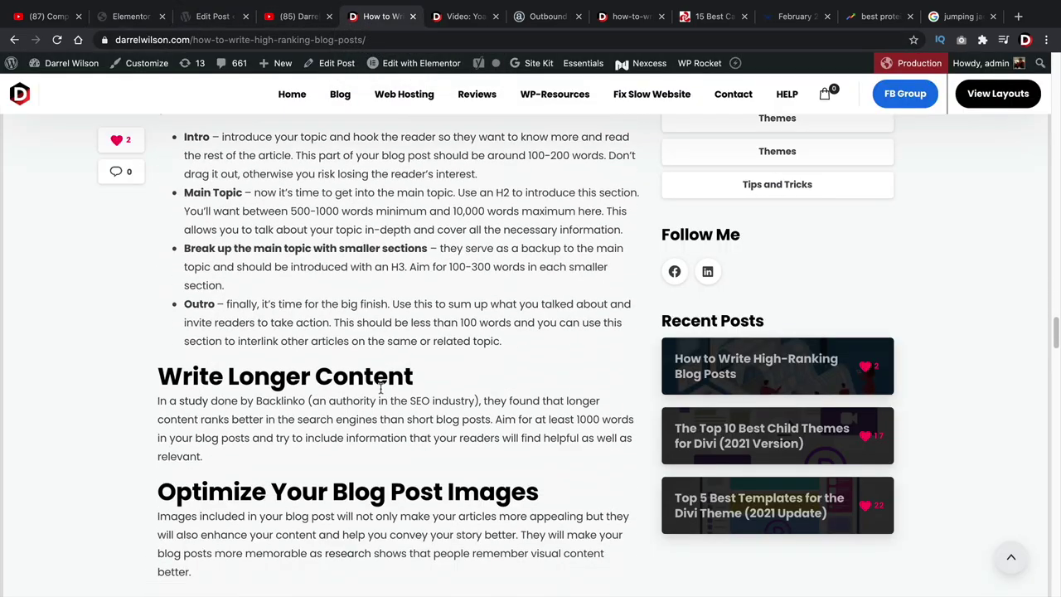
scroll(381, 389, "down", 15)
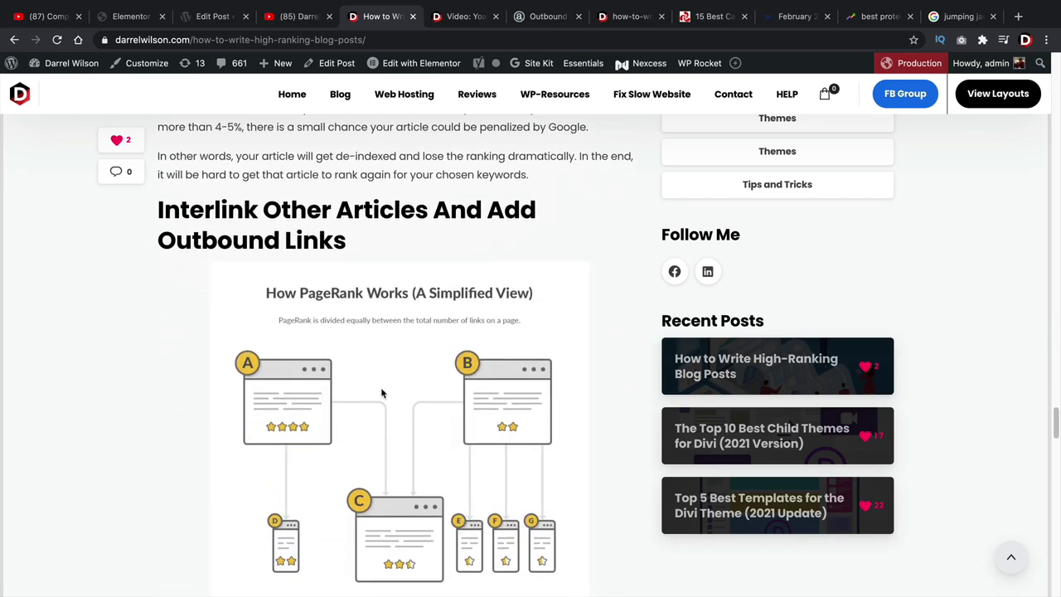
scroll(382, 393, "down", 8)
scroll(386, 385, "up", 10)
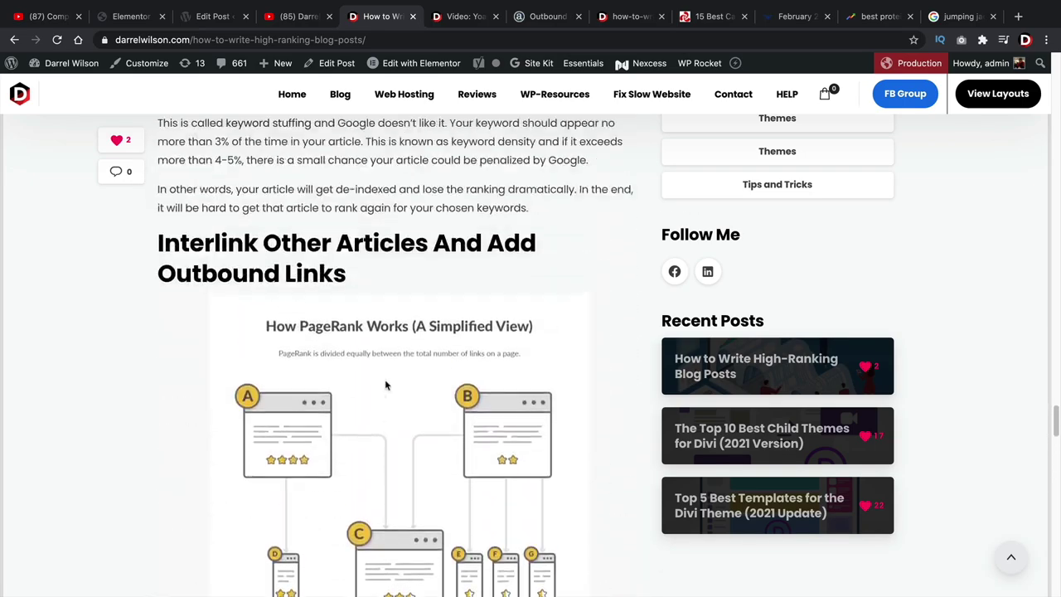
scroll(386, 384, "up", 3)
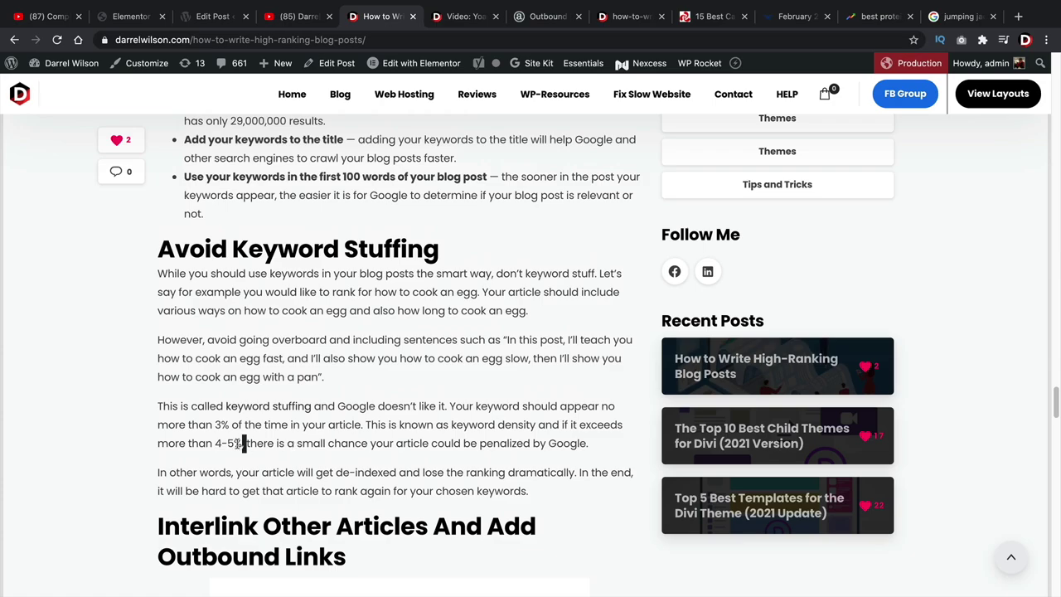
left_click_drag(242, 443, 175, 445)
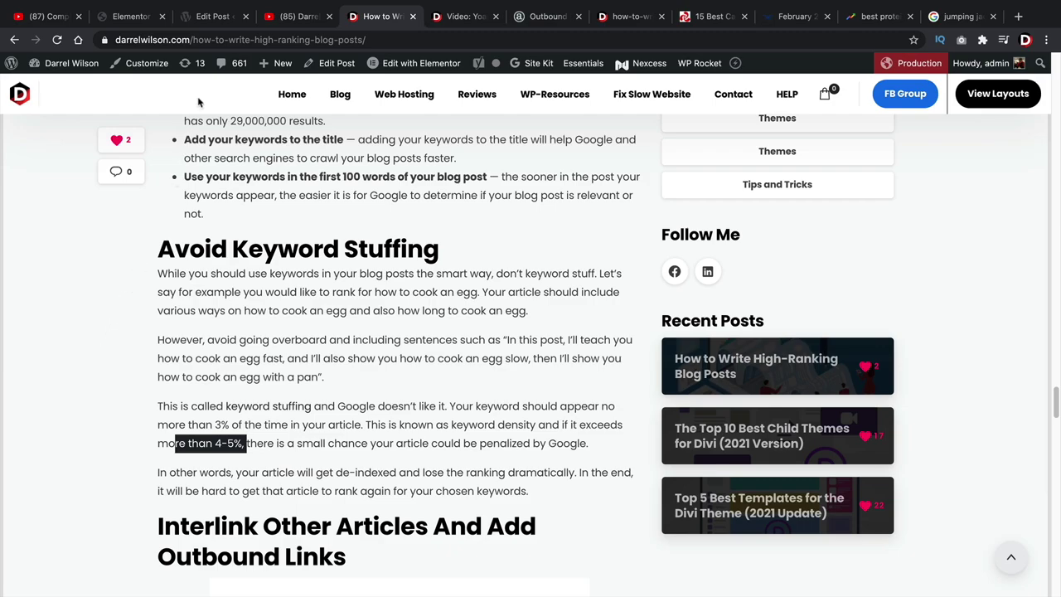
left_click(201, 17)
Highlight the passing URL-length (67 characters) and external-resources checks in Rank Math's Additional list
left_click(131, 18)
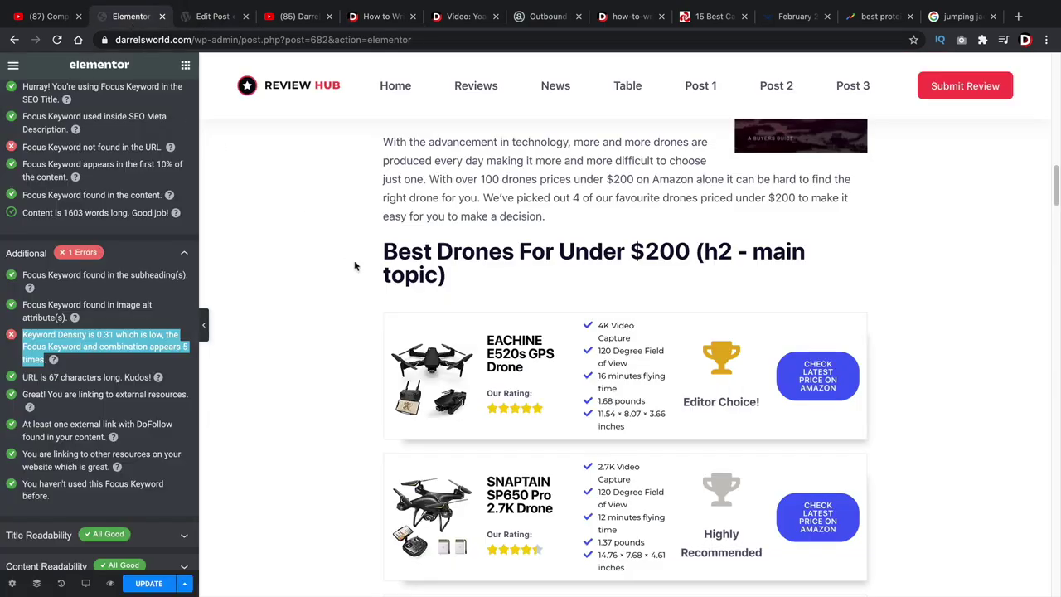
triple_click(93, 380)
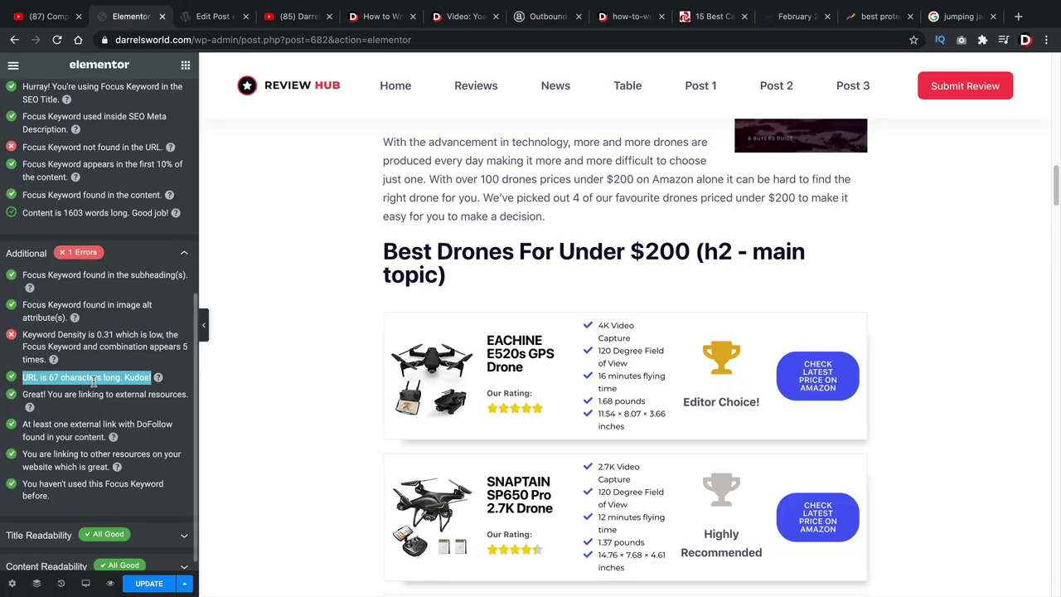
triple_click(93, 380)
triple_click(105, 395)
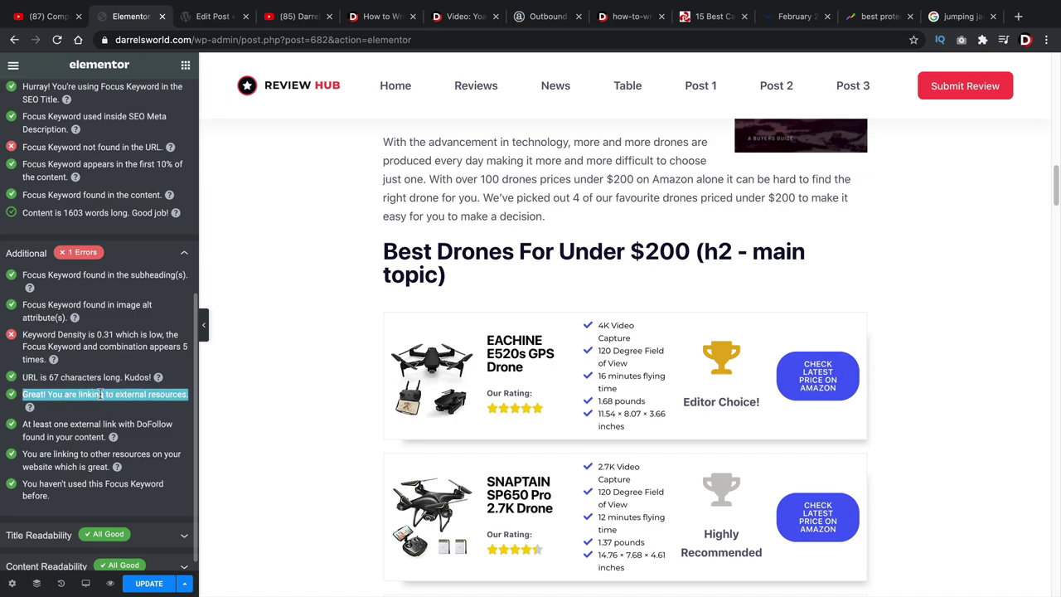
Scroll the blogging guide to its advice on outbound links and interlinking other articles
left_click(378, 16)
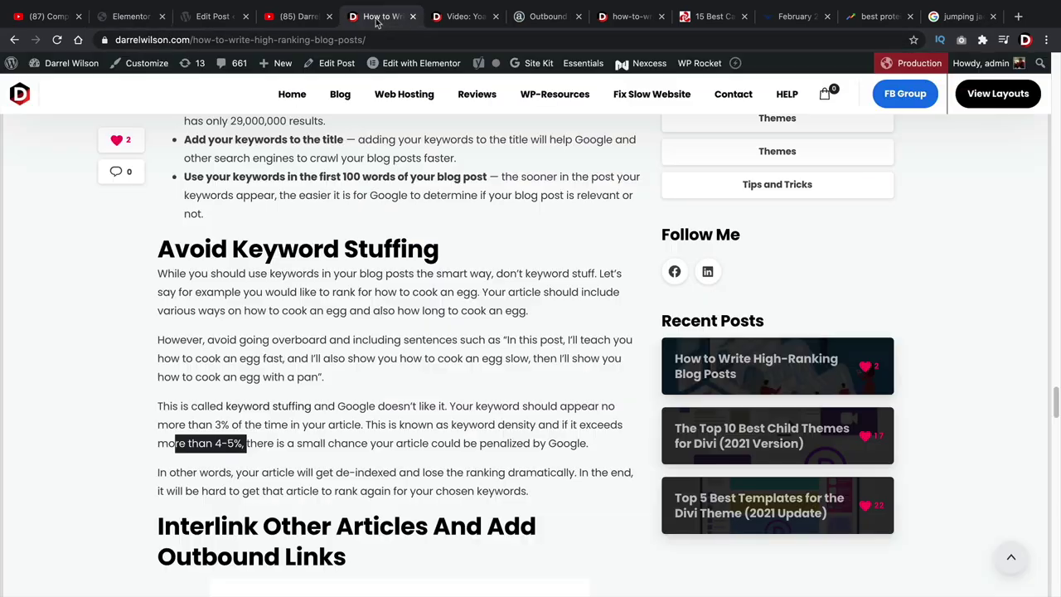
scroll(305, 400, "down", 10)
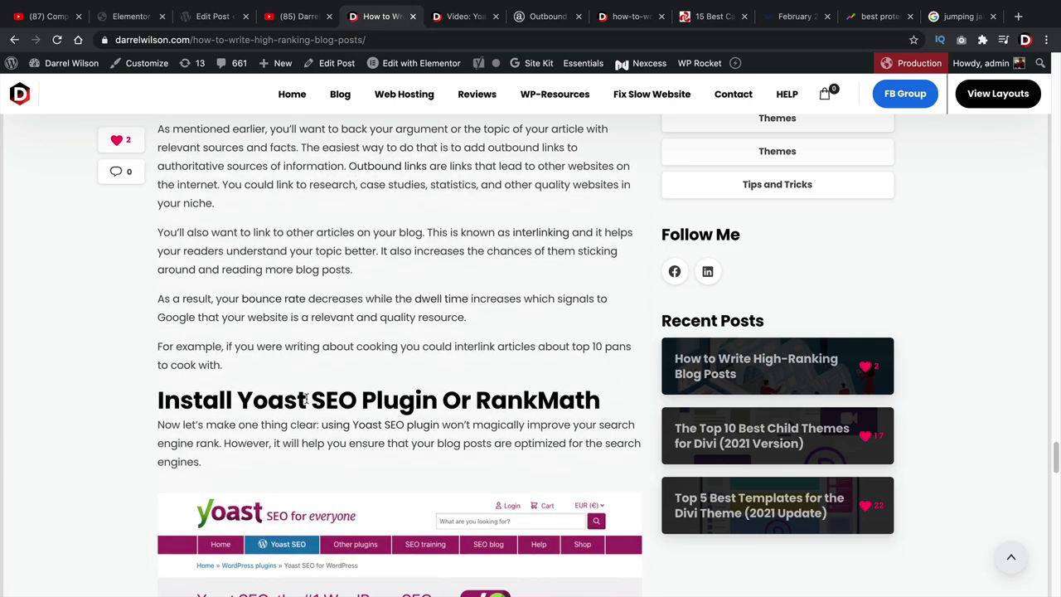
scroll(305, 400, "up", 2)
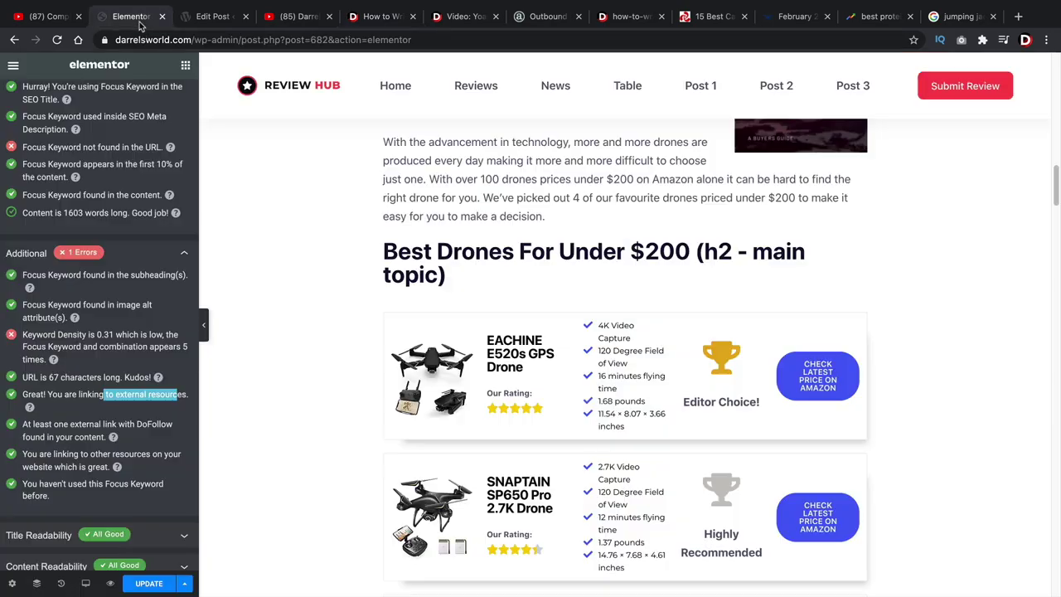
left_click(137, 17)
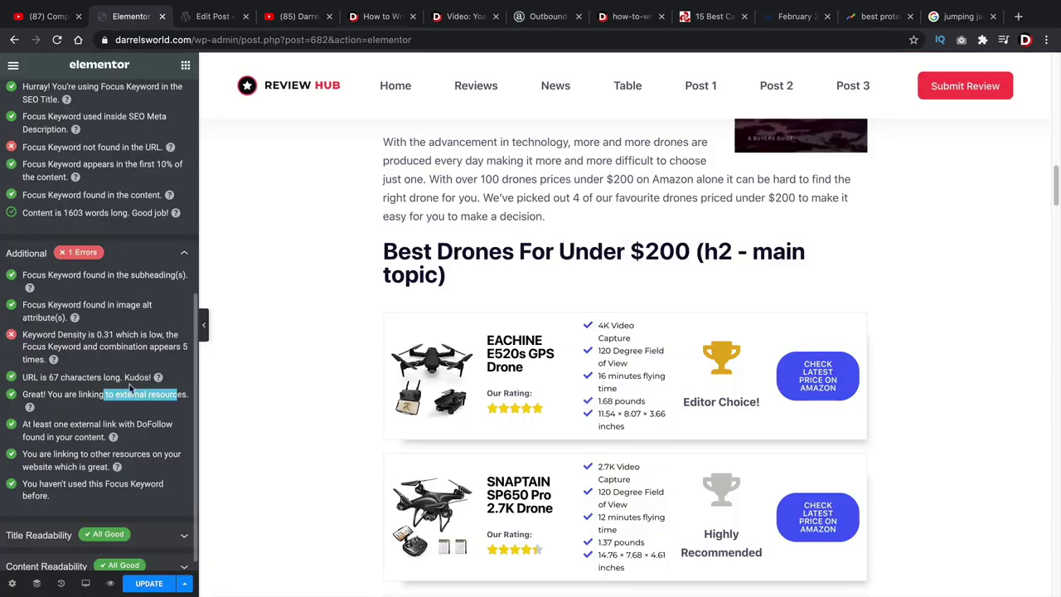
triple_click(66, 396)
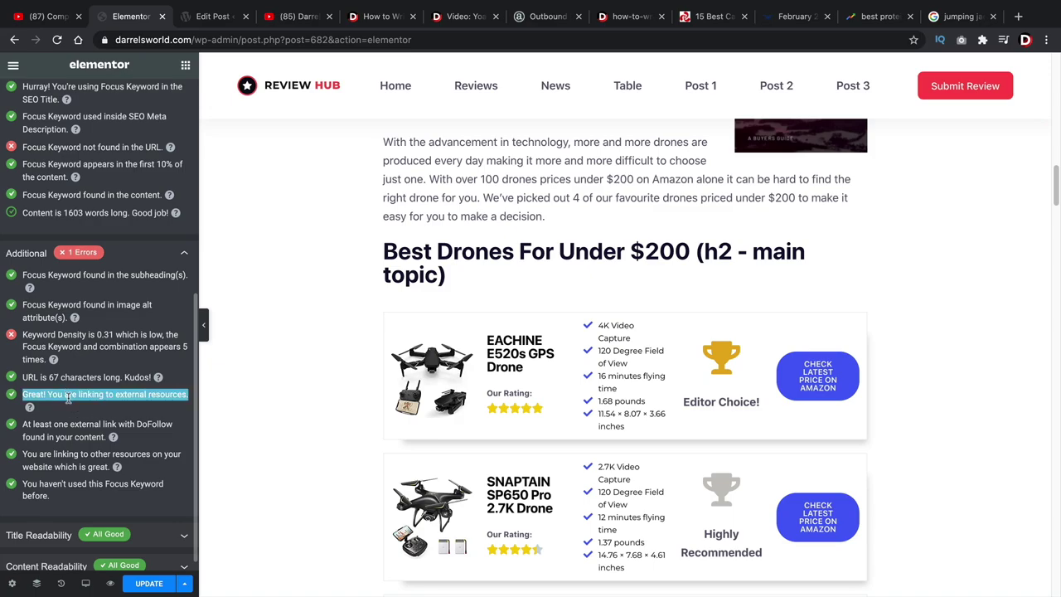
scroll(76, 407, "down", 1)
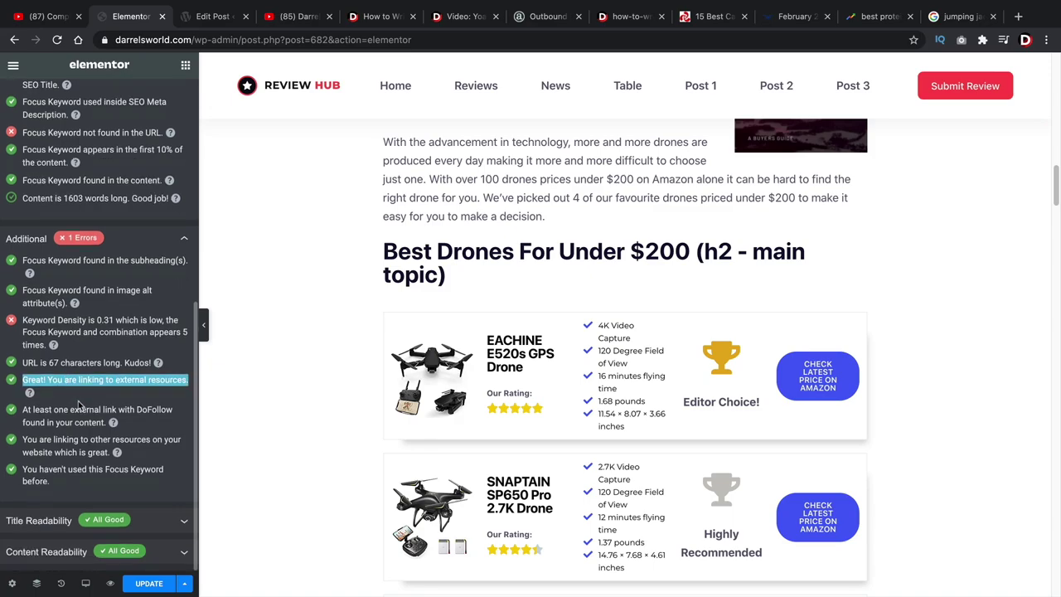
triple_click(83, 410)
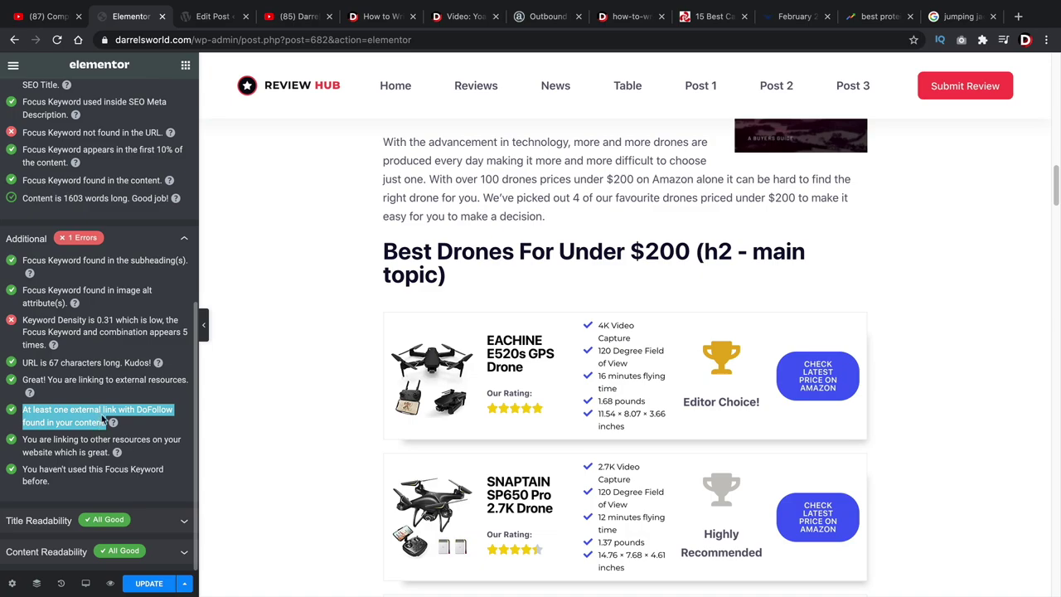
left_click_drag(53, 409, 100, 416)
left_click(101, 417)
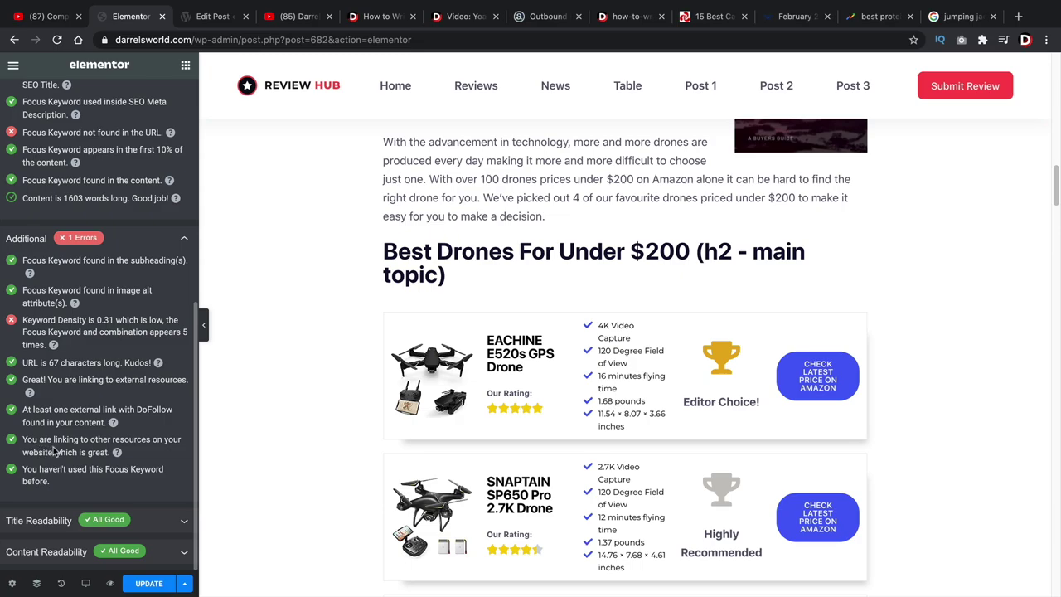
Review the linking-to-other-resources check and open the guide's Yoast SEO plugin link
left_click_drag(108, 453, 38, 442)
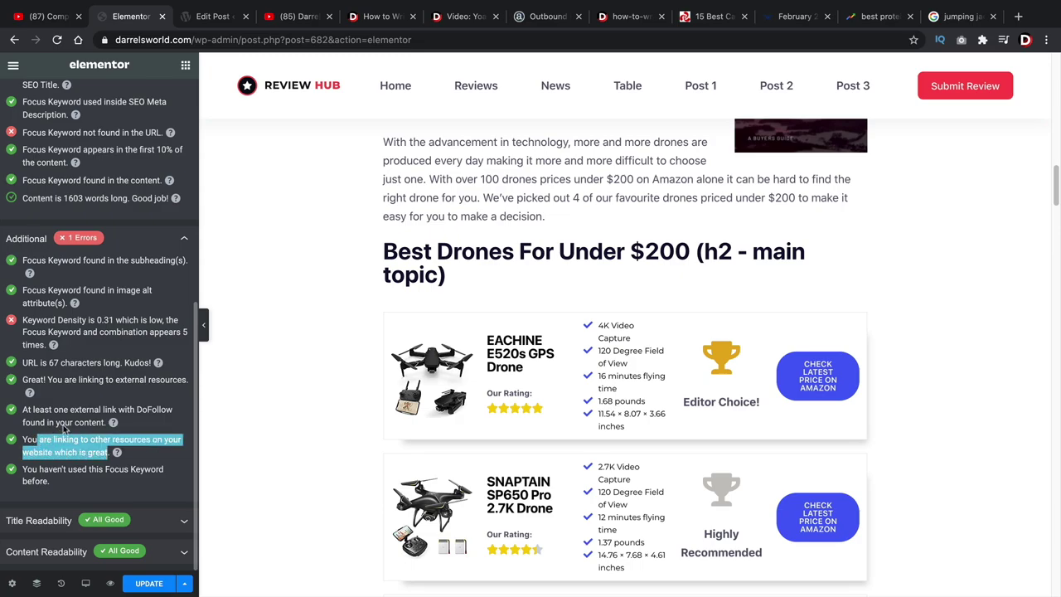
left_click(377, 16)
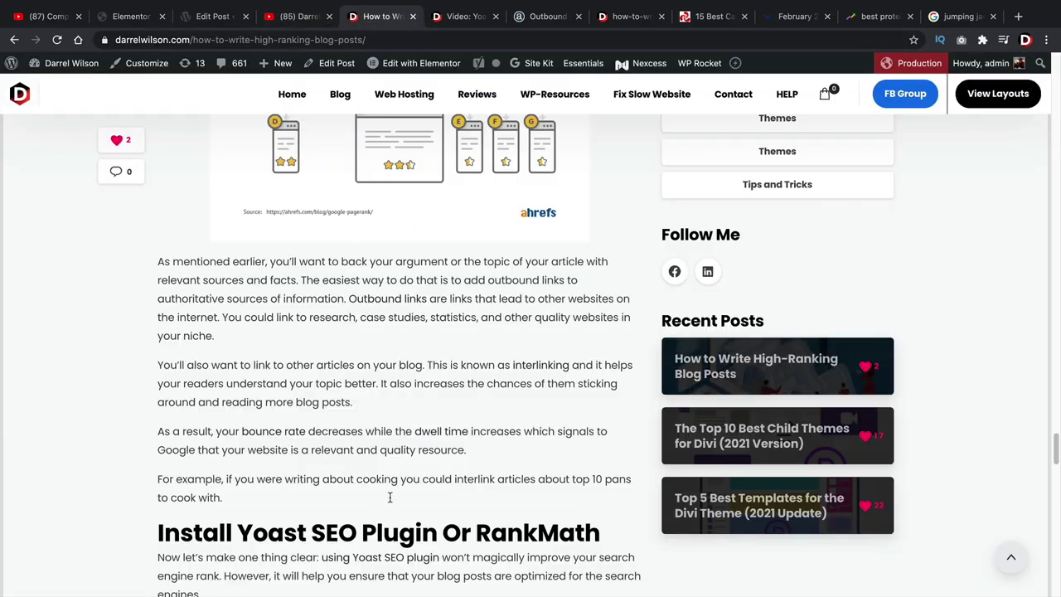
scroll(390, 497, "down", 4)
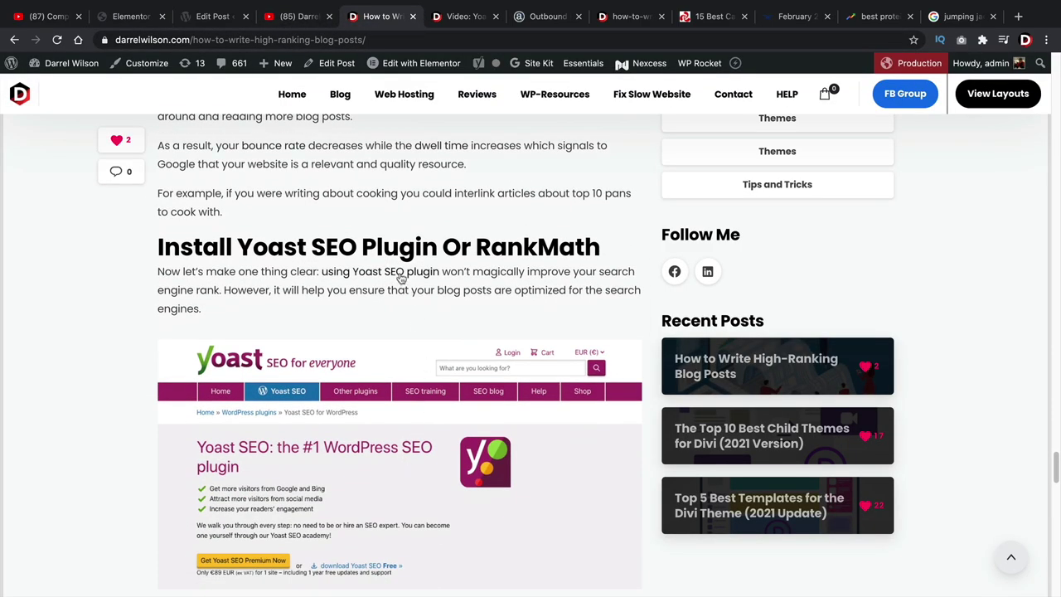
left_click(401, 278)
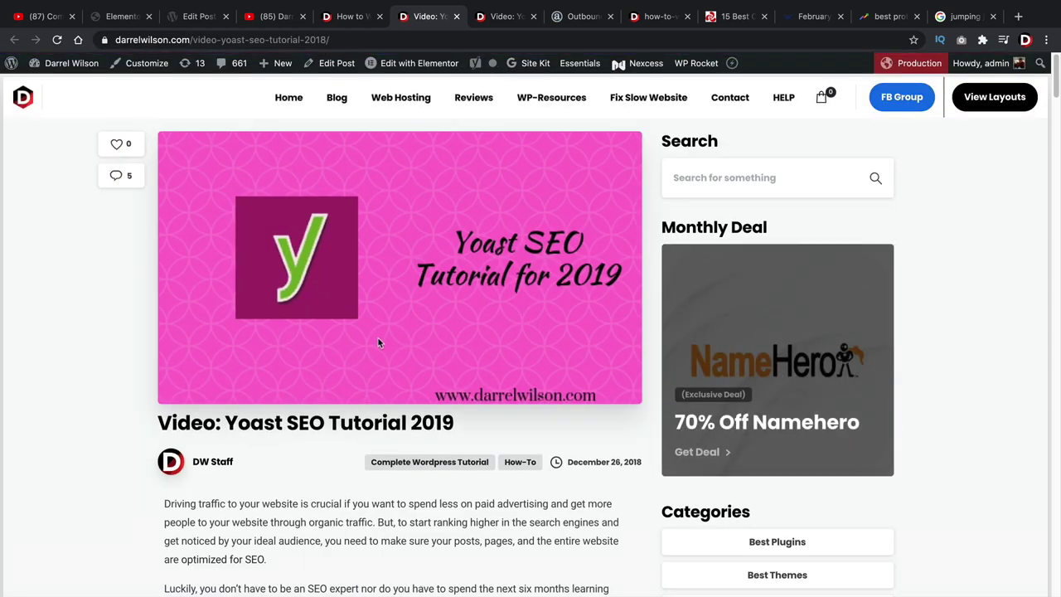
Back in Elementor, review the unused Focus Keyword check and collapse the Additional checks
left_click(120, 16)
triple_click(101, 469)
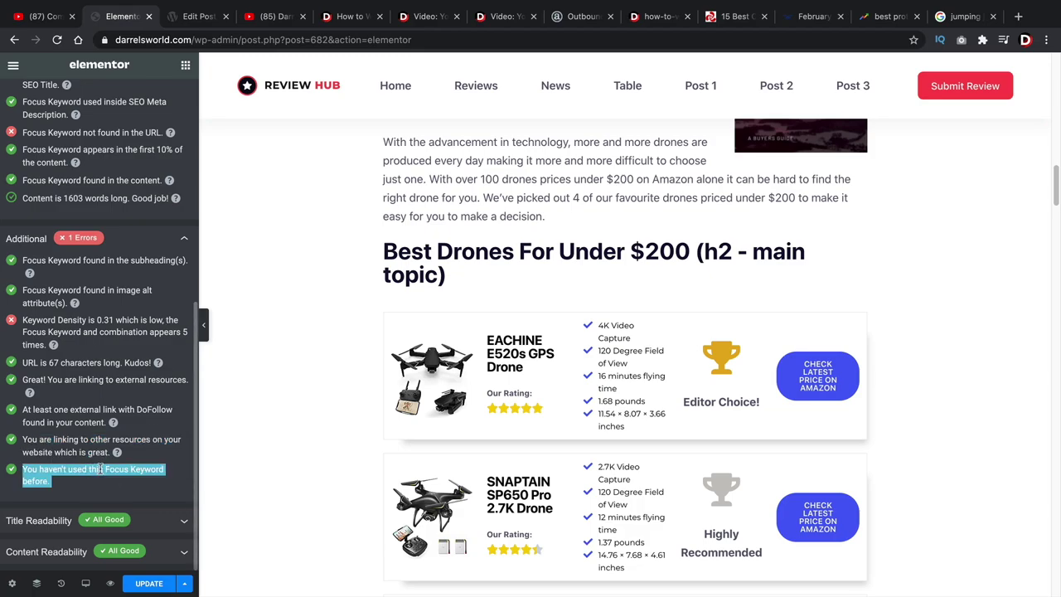
mouse_move(39, 469)
left_mouse_down()
mouse_move(139, 479)
mouse_move(50, 482)
left_mouse_up()
left_click(118, 467)
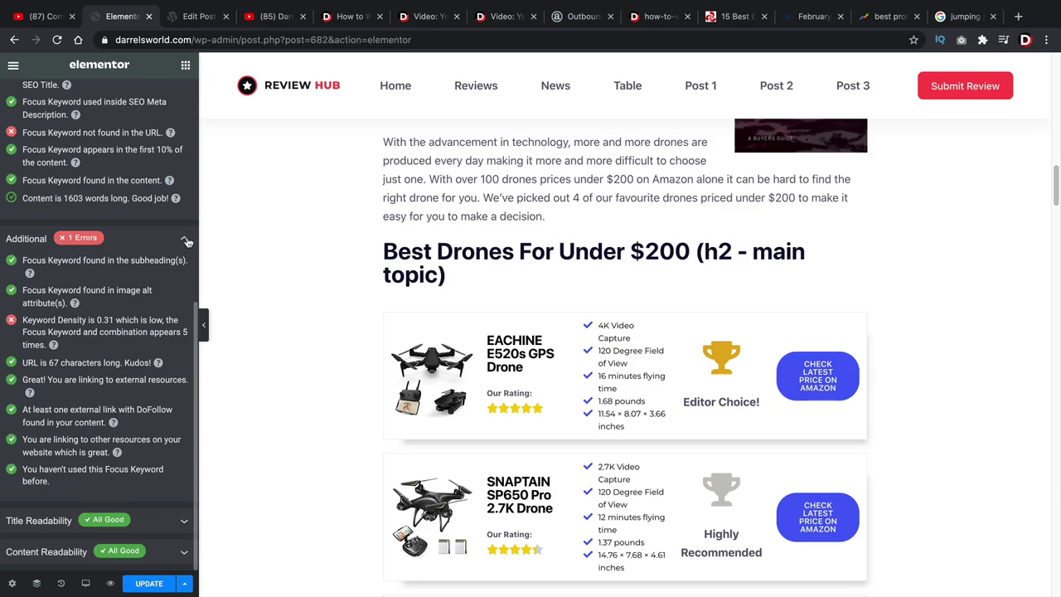
left_click(186, 240)
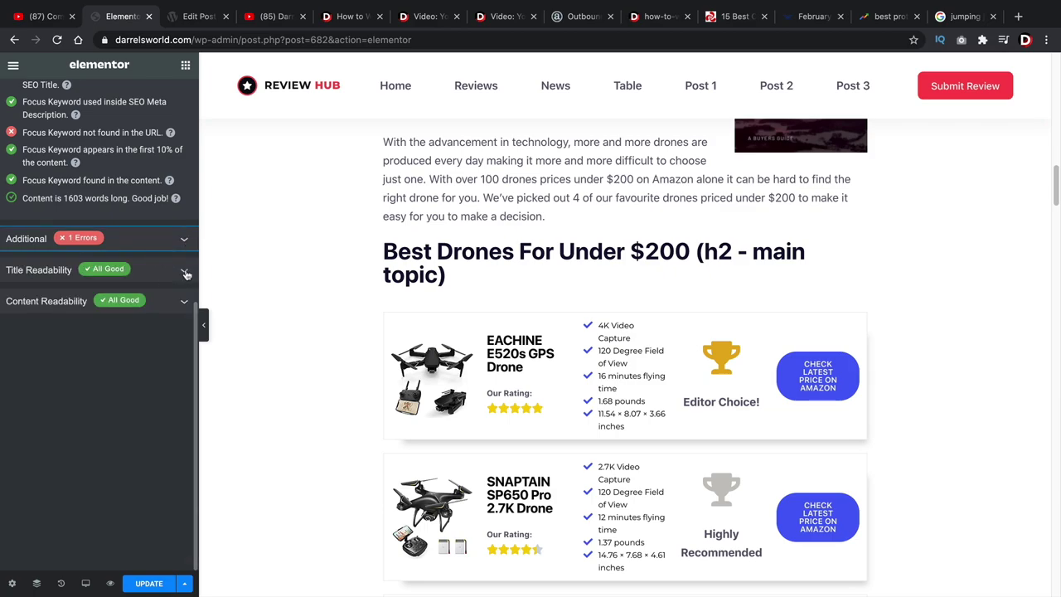
Expand Title Readability and compare the keyword-at-title-start check with the WordPress snippet editor
left_click(186, 274)
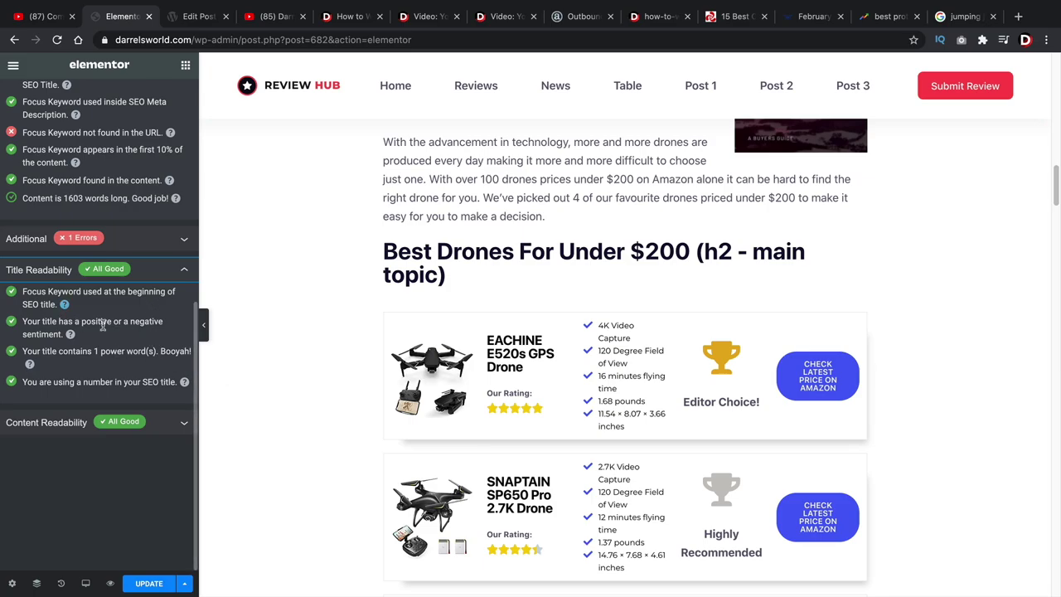
left_click_drag(54, 306, 29, 292)
scroll(260, 327, "up", 15)
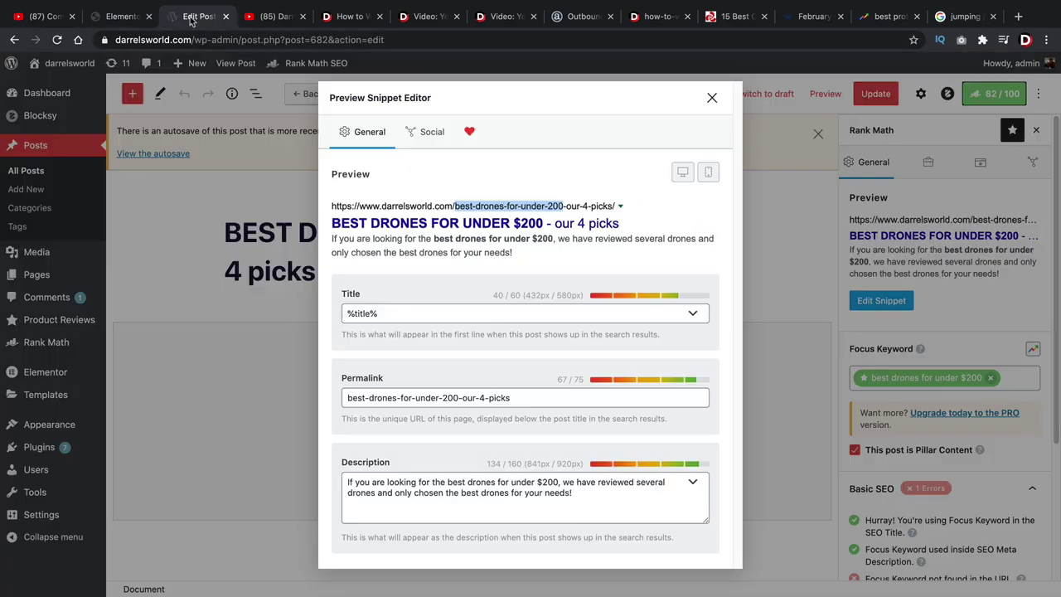
left_click(194, 19)
left_click(125, 17)
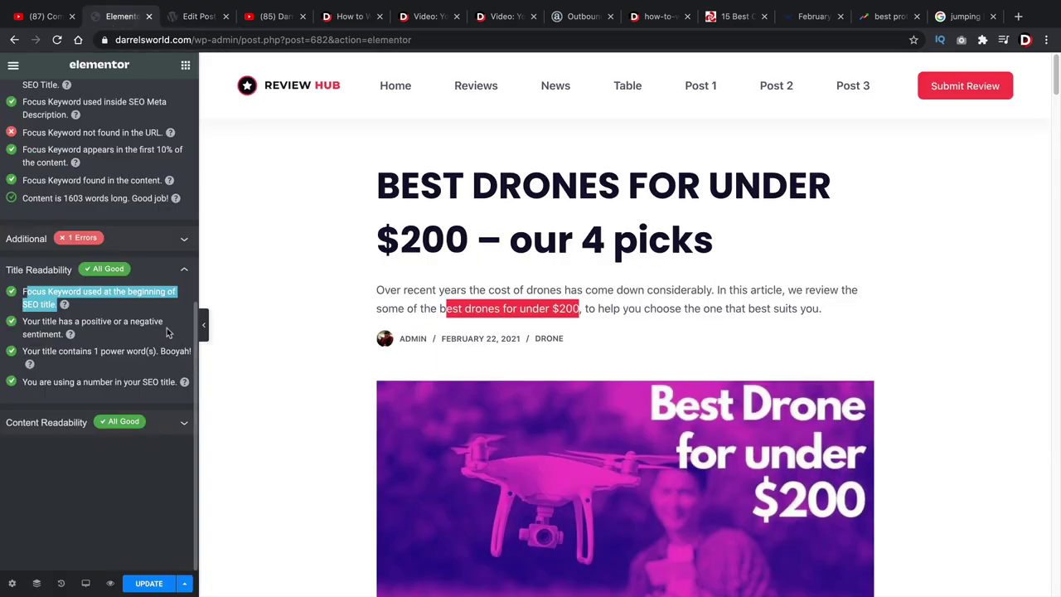
Review the title sentiment, power word and number-in-title checks, then bring up the competitor's article
left_click_drag(44, 322, 79, 349)
triple_click(77, 351)
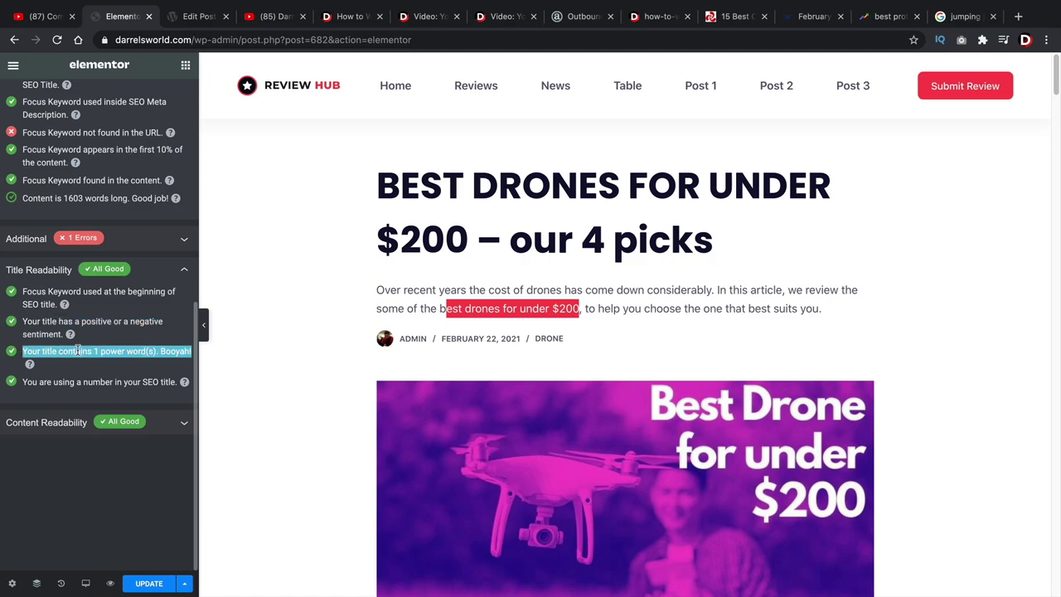
triple_click(90, 350)
triple_click(77, 380)
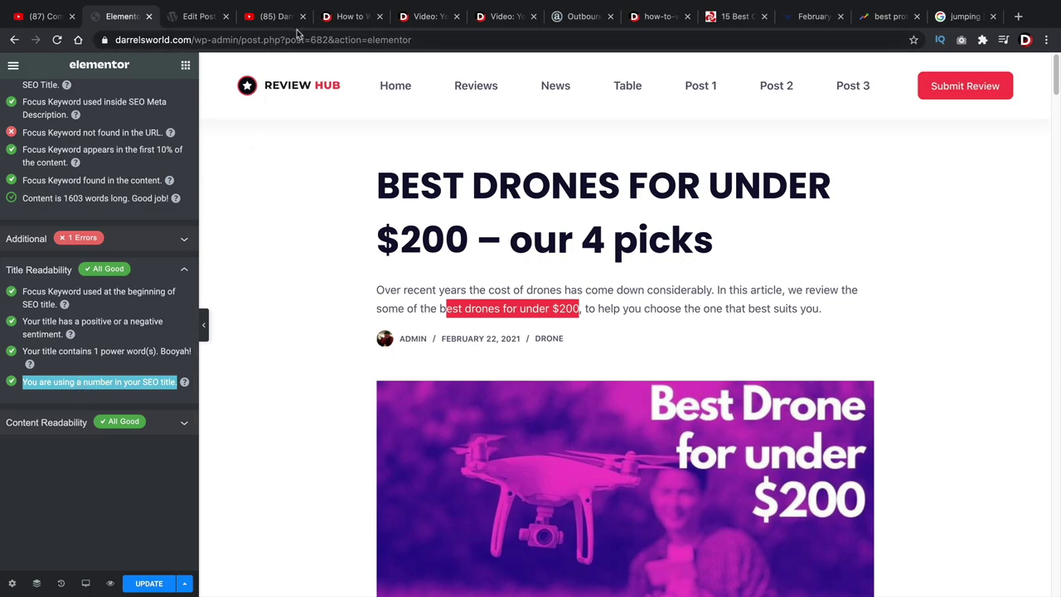
left_click(733, 16)
Highlight 'Top 15' in the competitor's article title, then return to the post's snippet editor
scroll(469, 387, "up", 10)
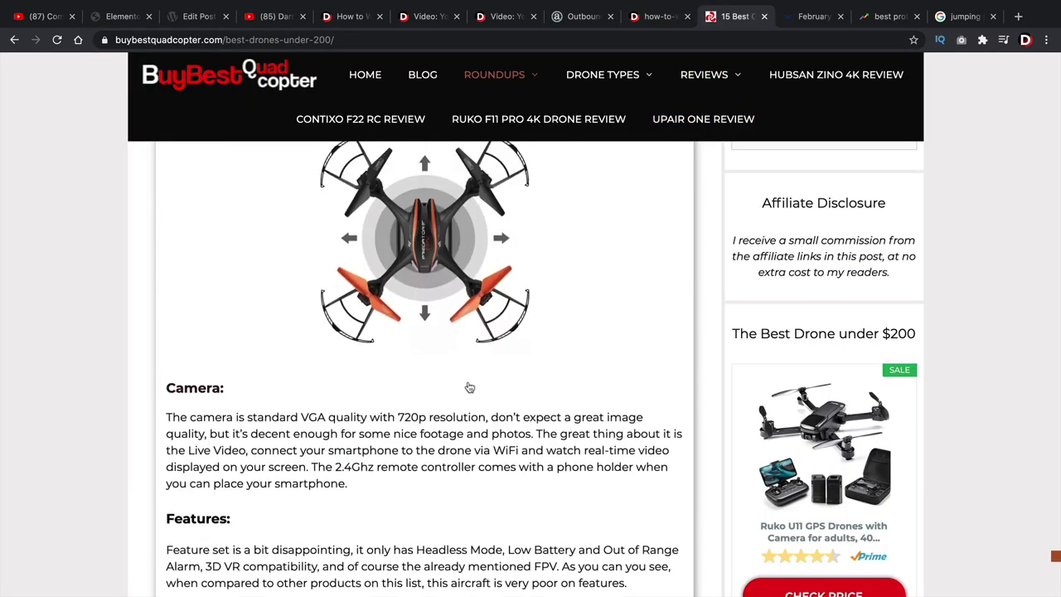
scroll(469, 387, "up", 20)
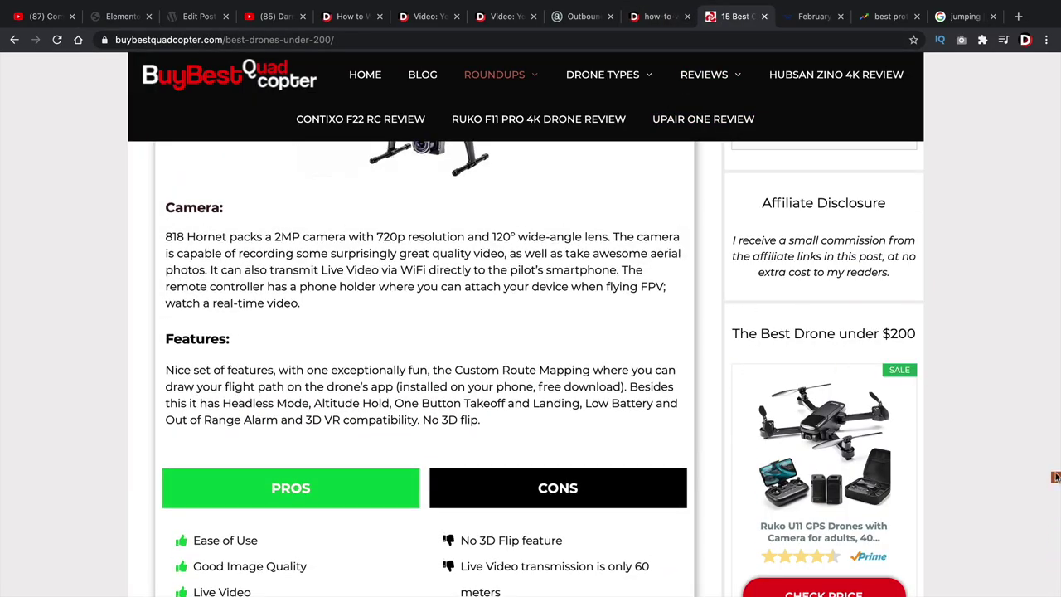
left_click_drag(1055, 477, 1053, 54)
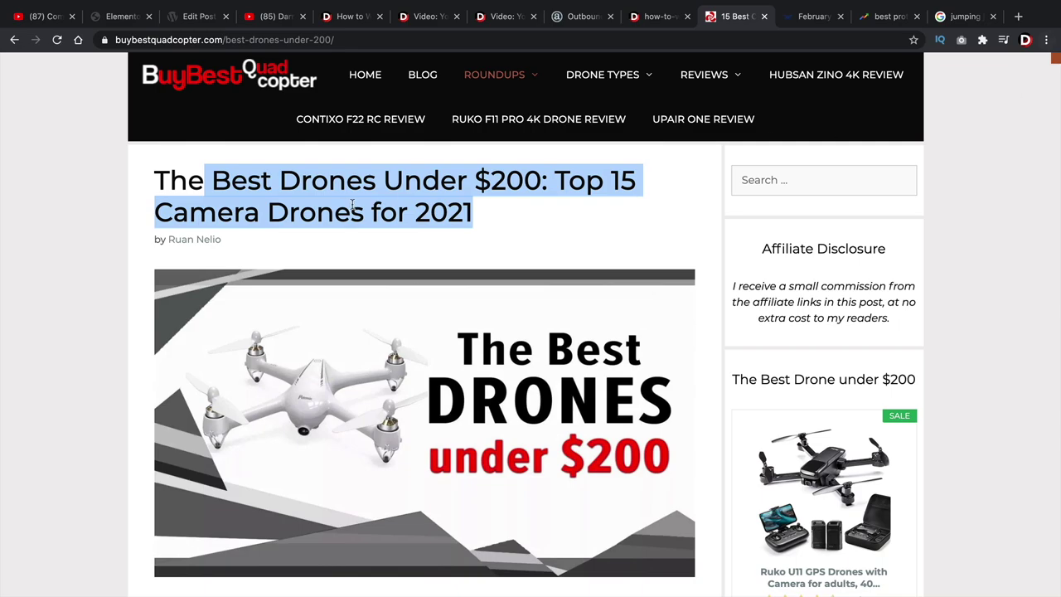
left_click(351, 204)
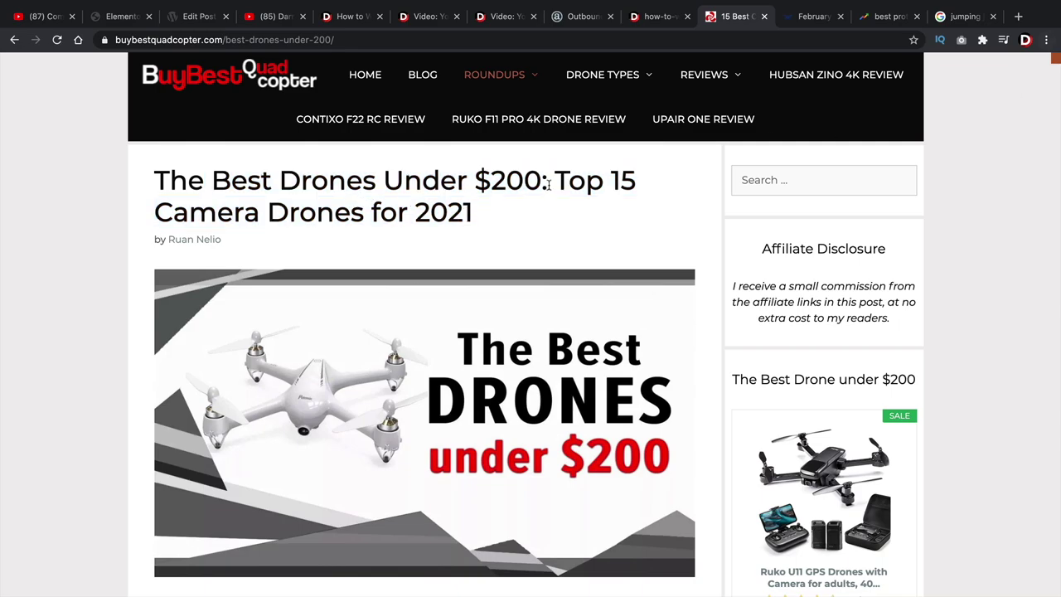
left_click_drag(548, 182, 654, 190)
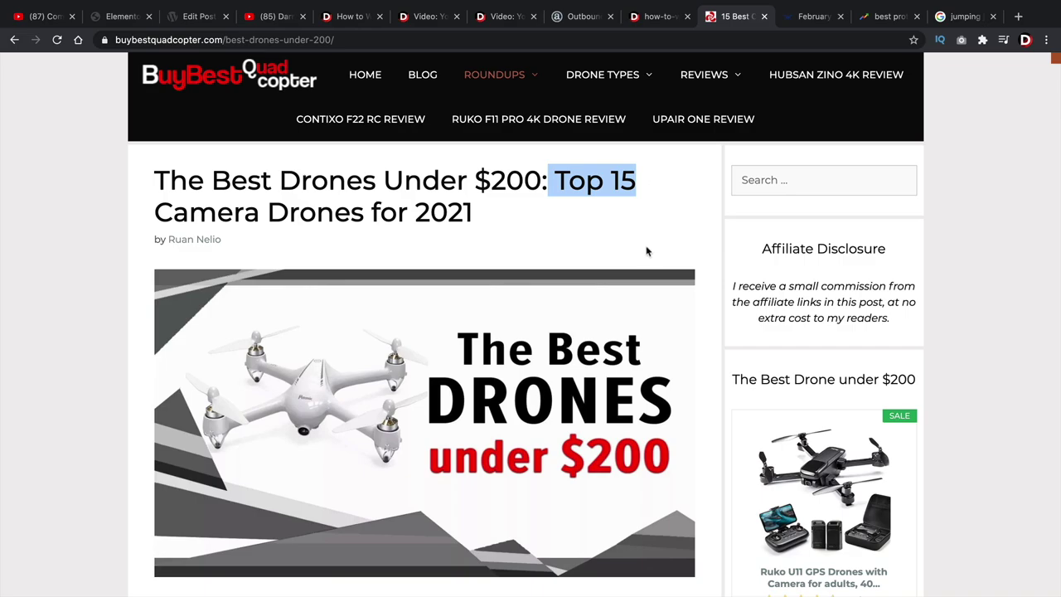
double_click(616, 182)
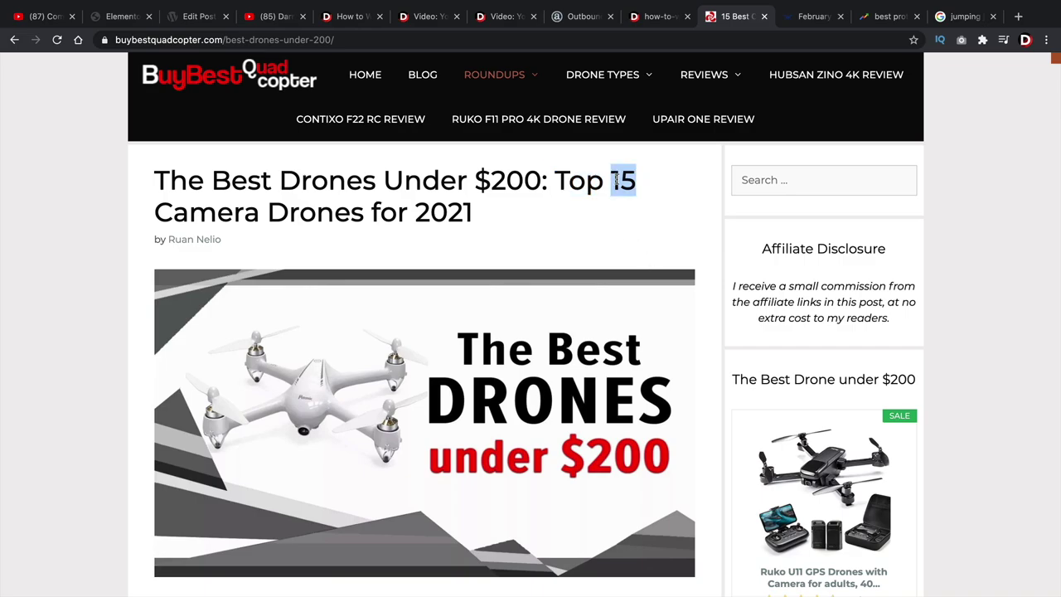
left_click_drag(616, 182, 566, 169)
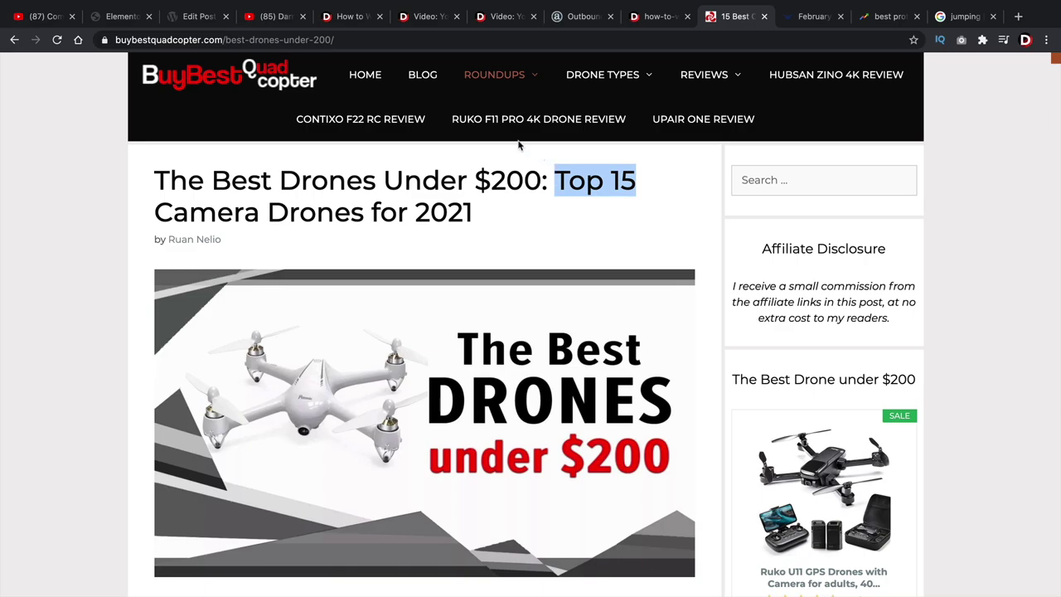
left_click(190, 19)
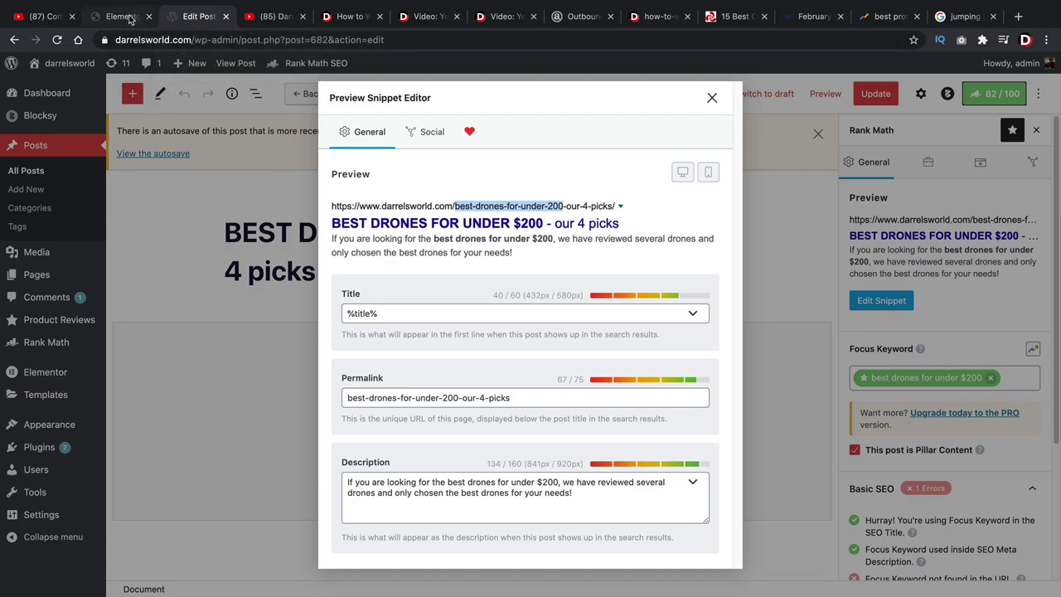
Return to Elementor and expand the Content Readability checks
left_click(125, 17)
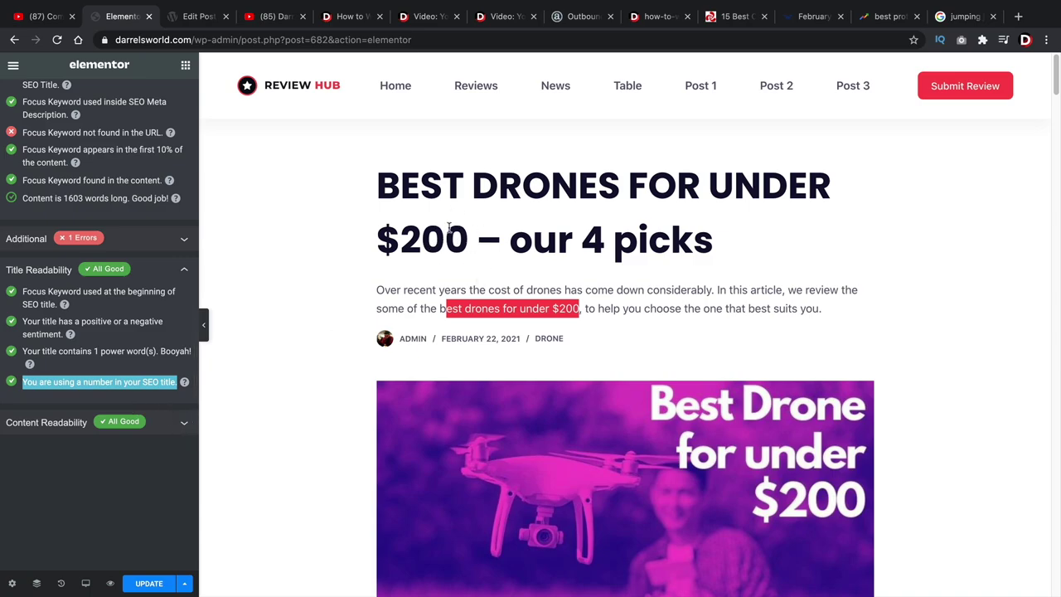
left_click(184, 422)
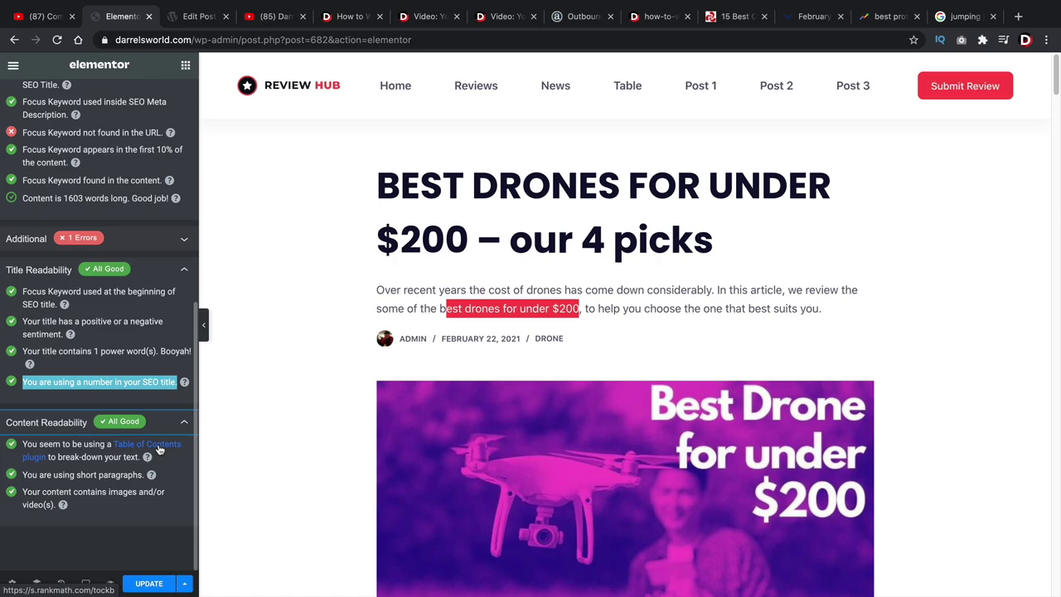
scroll(282, 443, "down", 5)
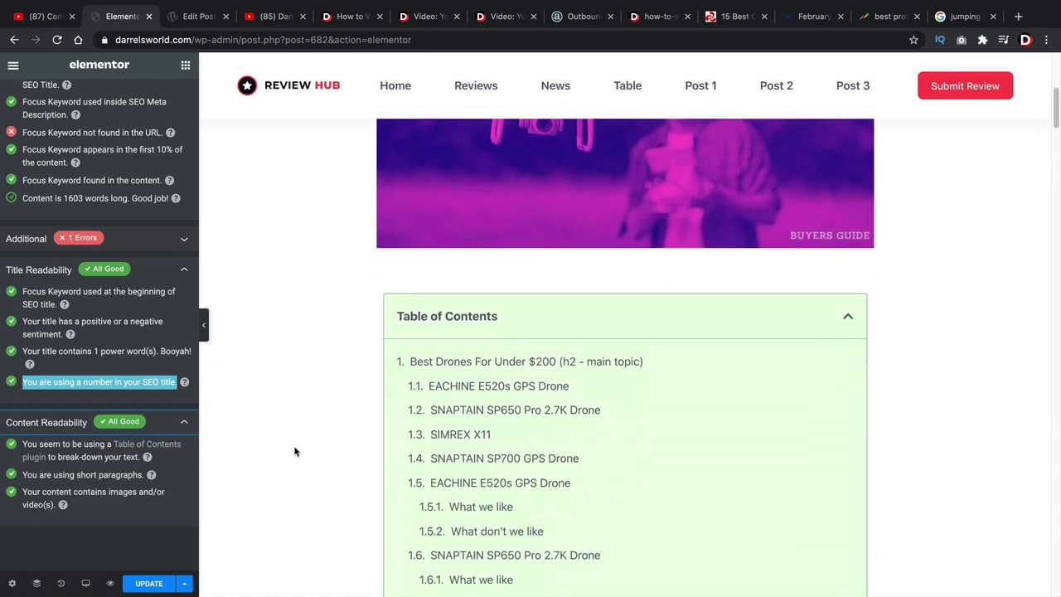
scroll(294, 452, "down", 2)
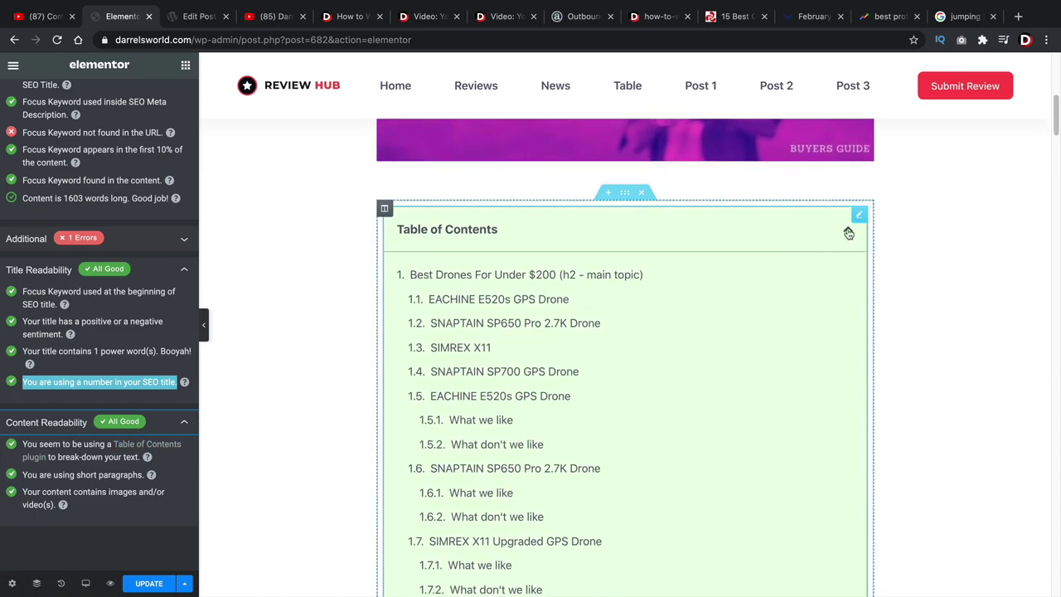
scroll(845, 230, "down", 2)
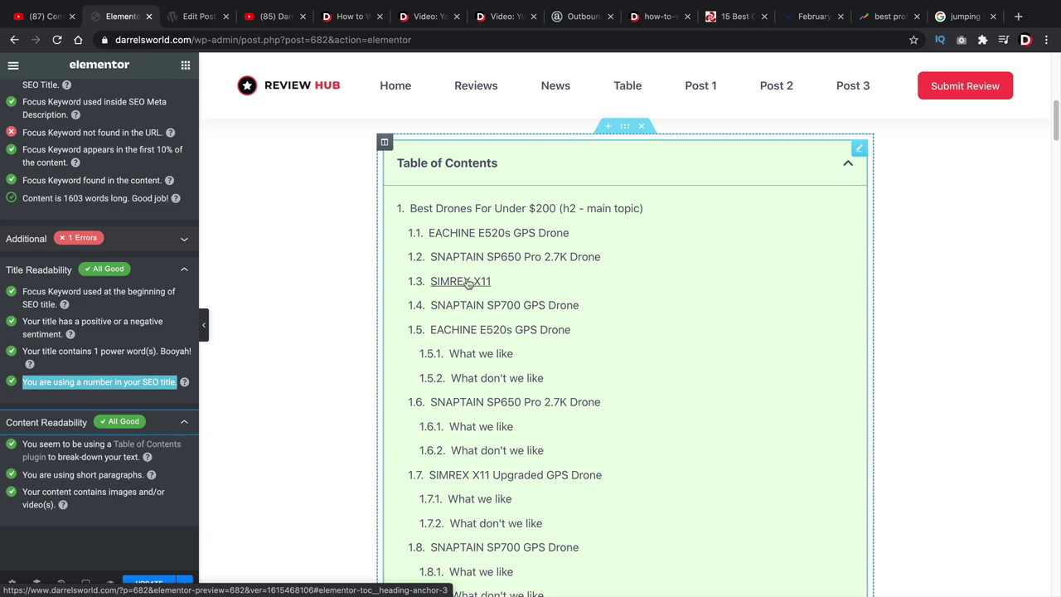
Scroll through the drone post's table of contents against the checks, then view the blog-writing guide
left_click_drag(1055, 125, 1043, 233)
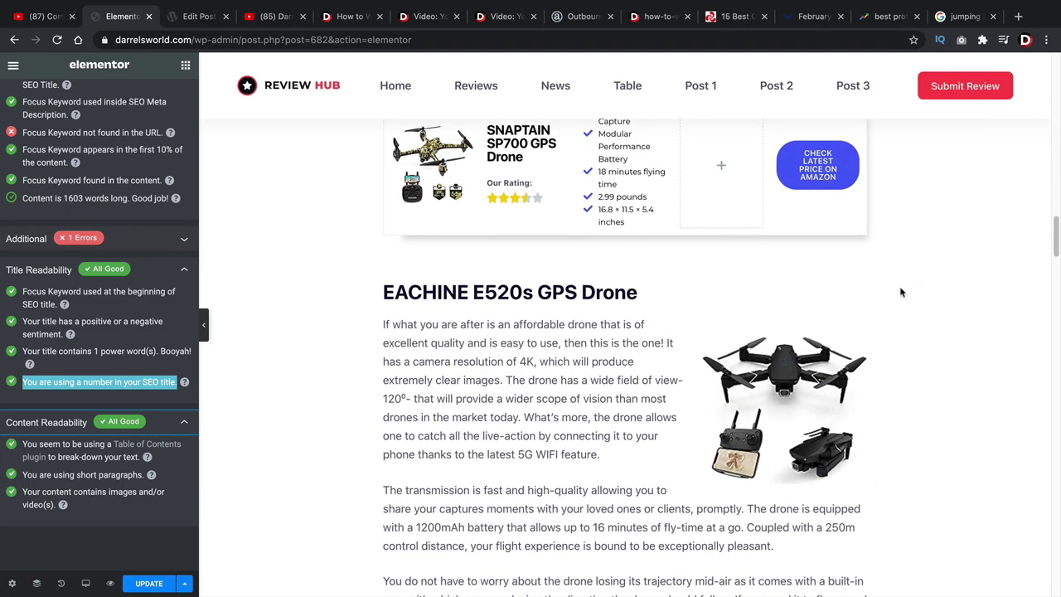
left_click_drag(1059, 240, 1058, 106)
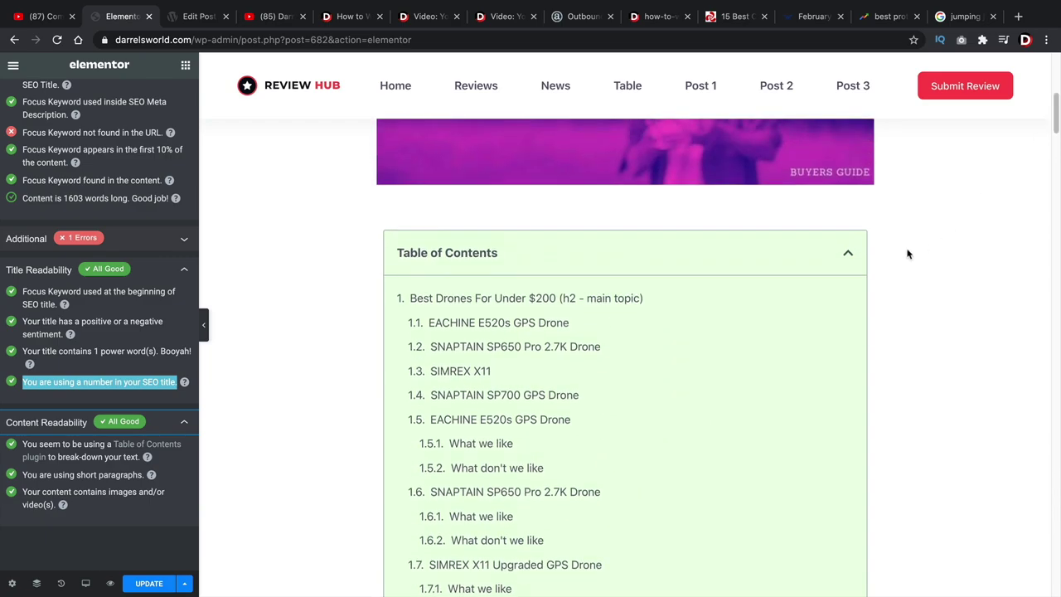
scroll(599, 419, "down", 3)
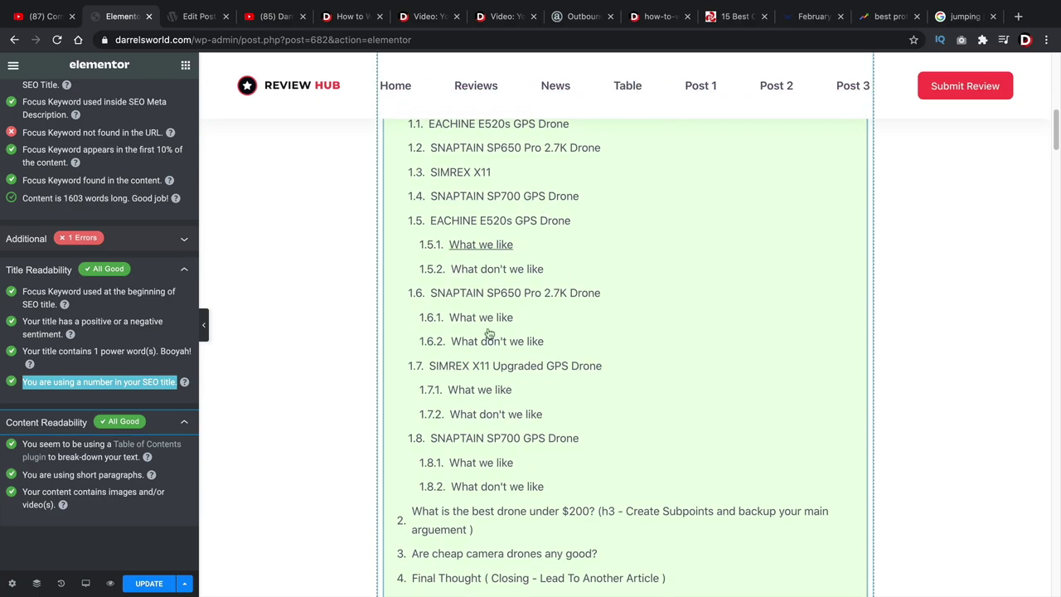
scroll(480, 406, "down", 1)
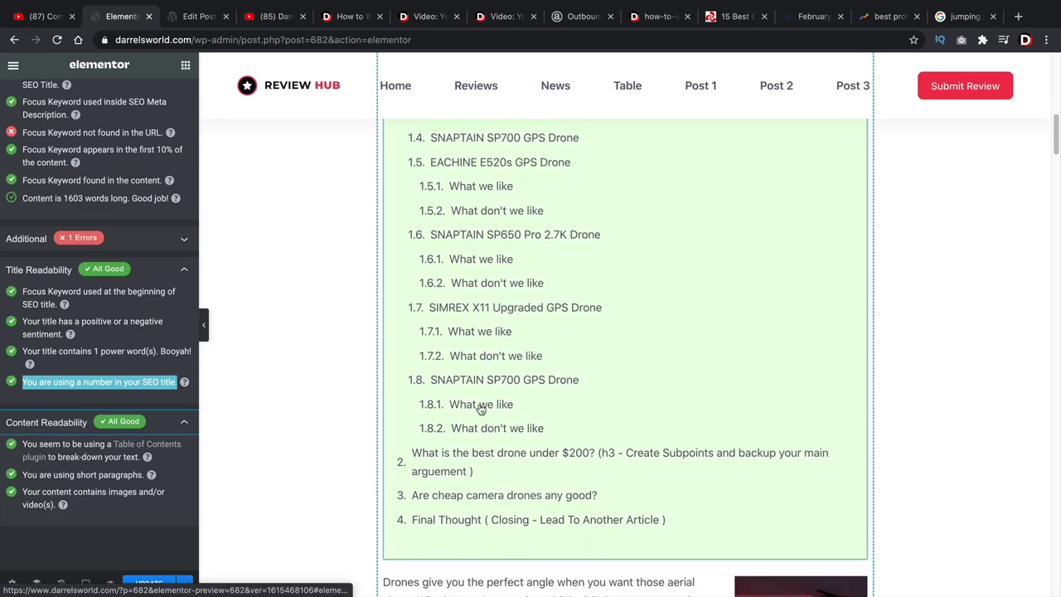
scroll(481, 408, "down", 1)
left_click_drag(26, 474, 140, 473)
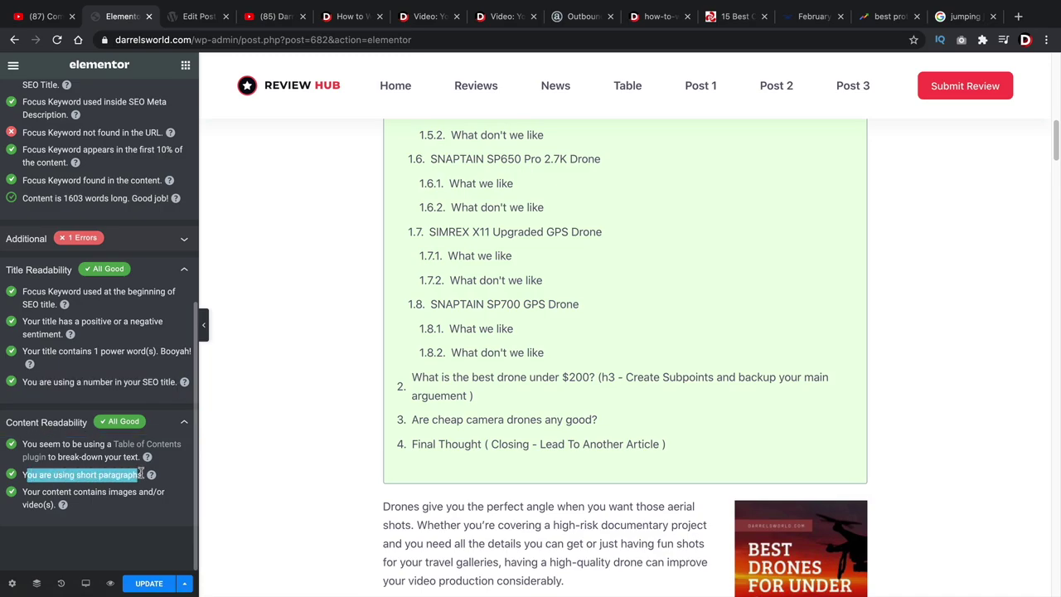
scroll(332, 448, "down", 4)
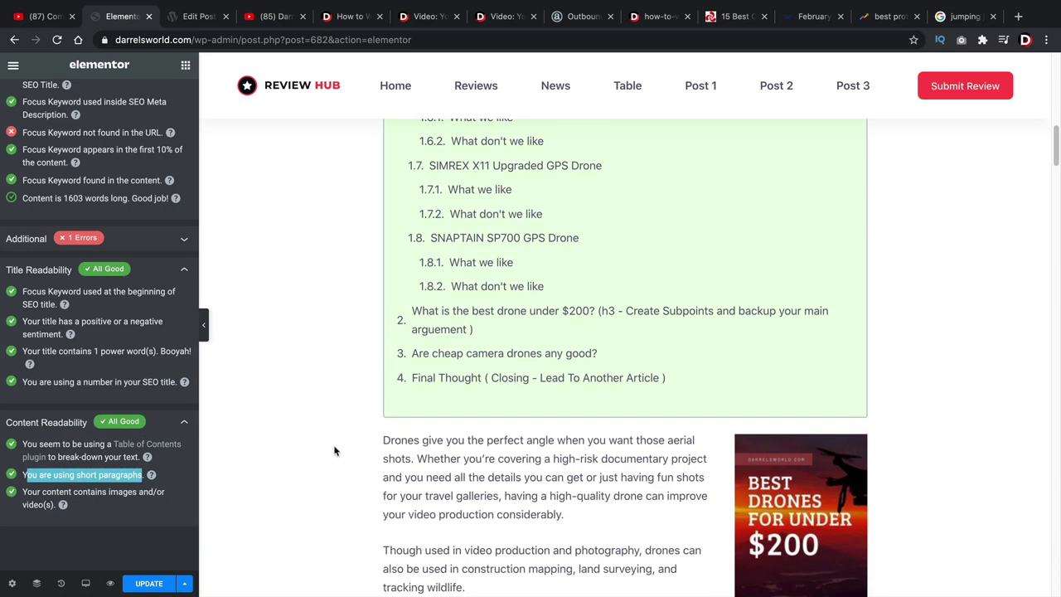
scroll(335, 440, "down", 1)
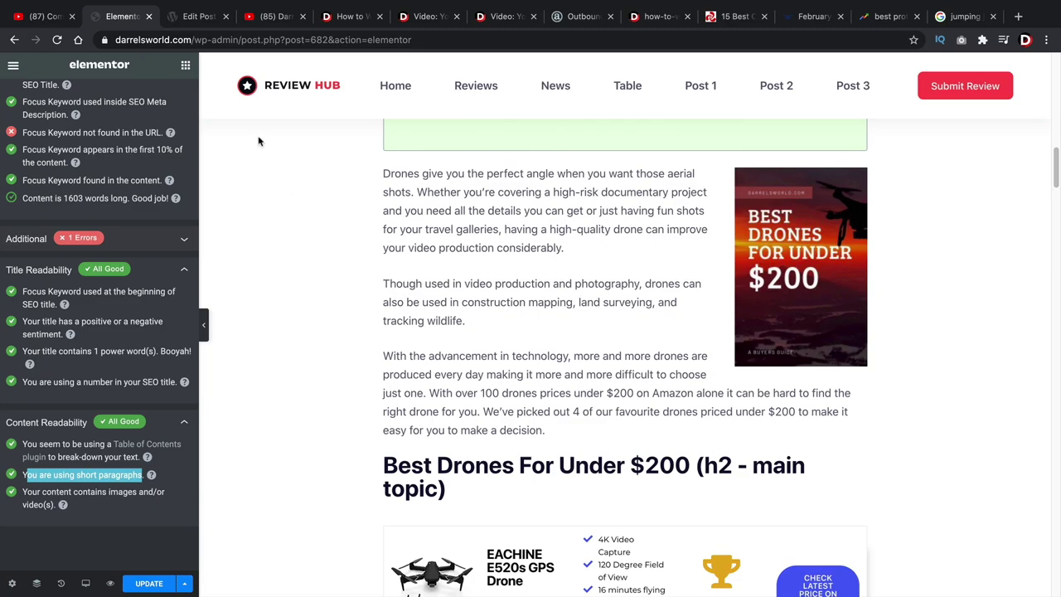
left_click(348, 17)
scroll(290, 415, "up", 5)
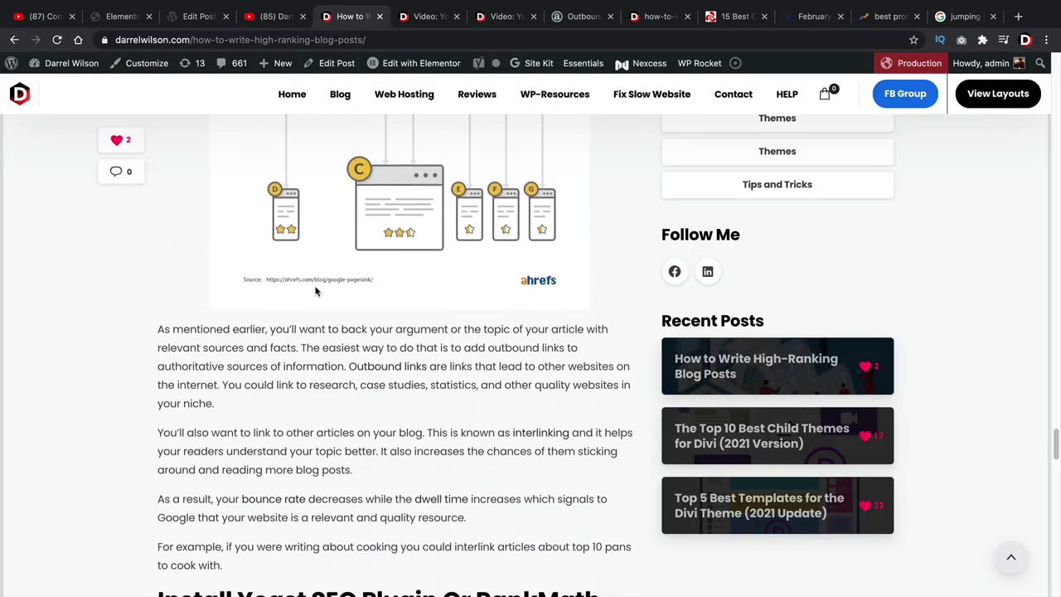
scroll(303, 398, "down", 2)
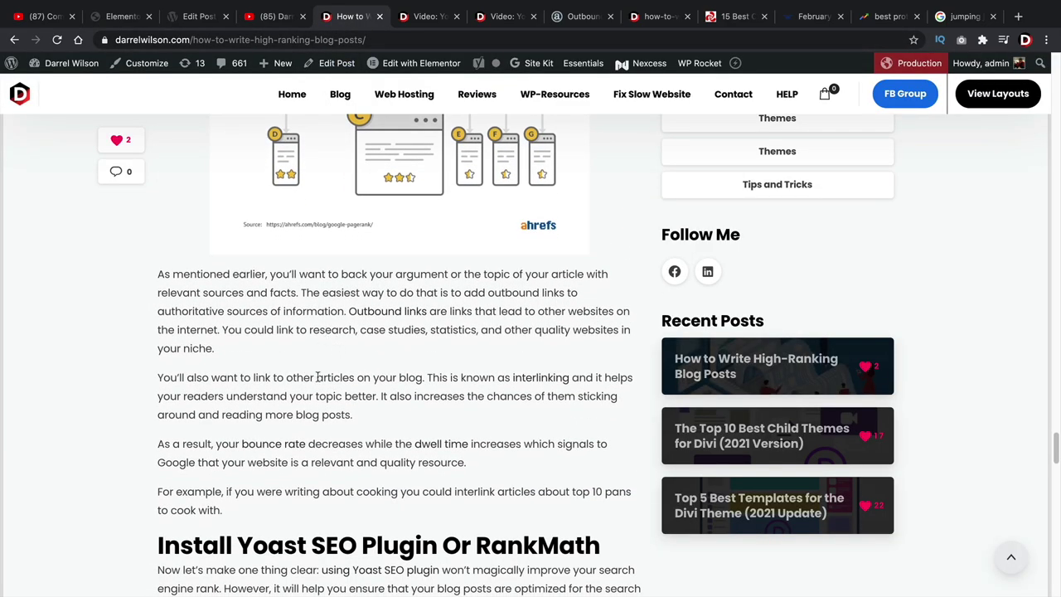
scroll(317, 378, "up", 9)
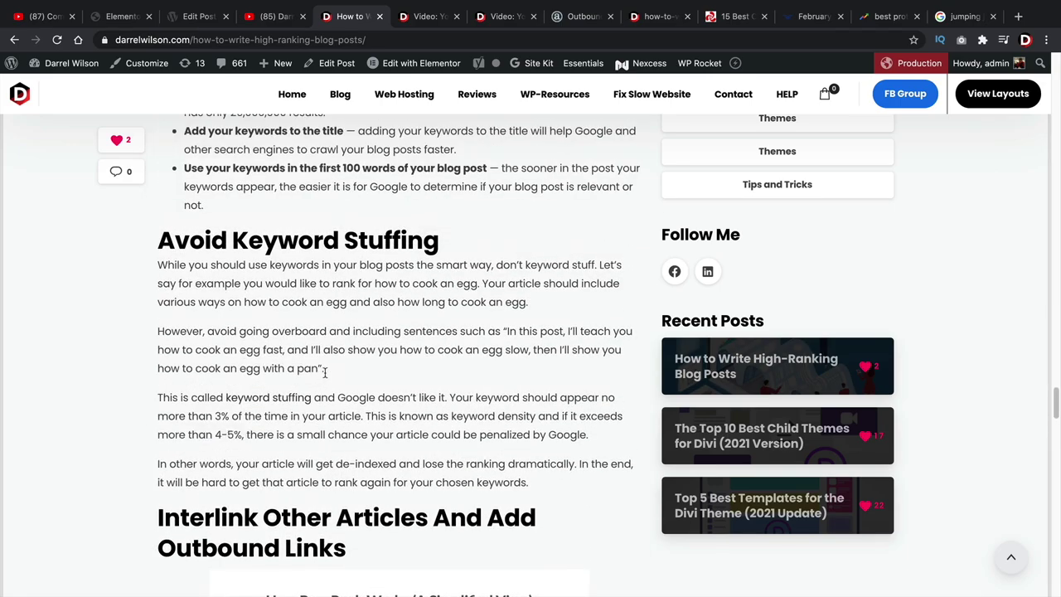
scroll(325, 372, "up", 2)
scroll(324, 374, "up", 5)
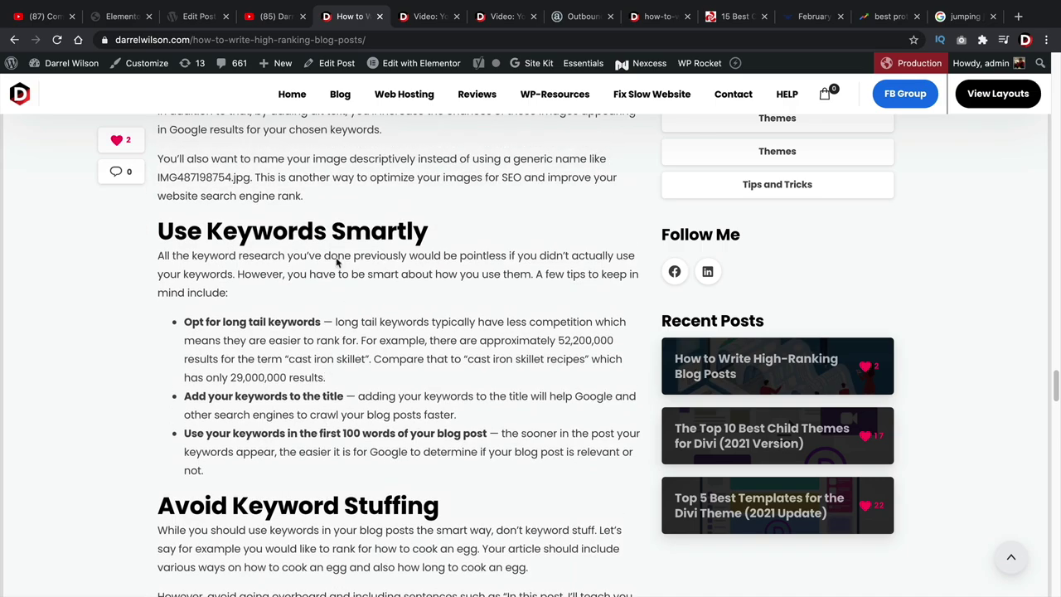
left_click_drag(192, 269, 232, 311)
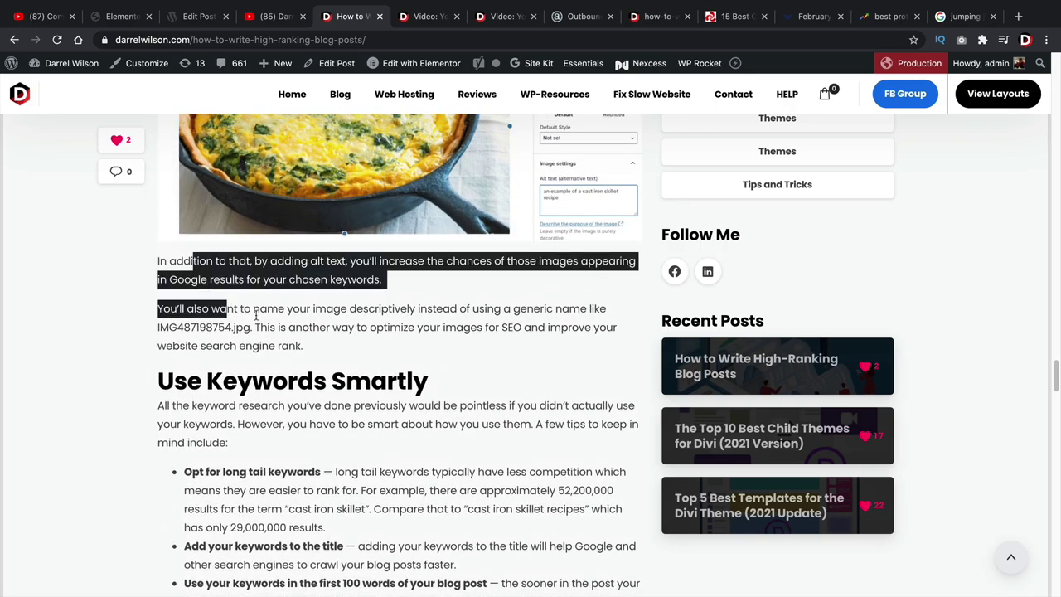
scroll(232, 311, "down", 5)
left_click_drag(173, 206, 219, 243)
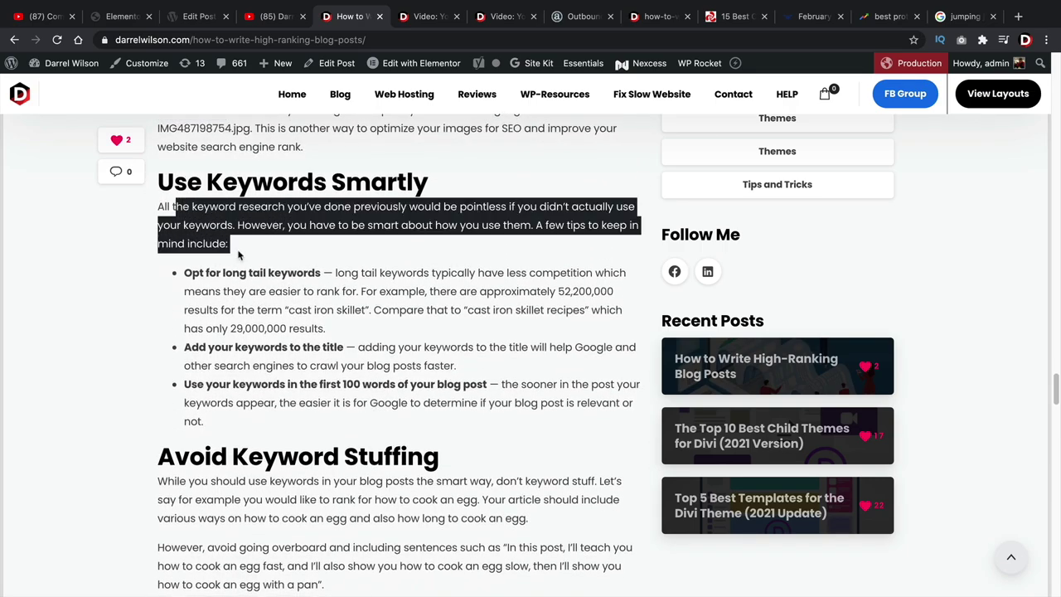
left_click_drag(260, 279, 164, 281)
left_click(333, 332)
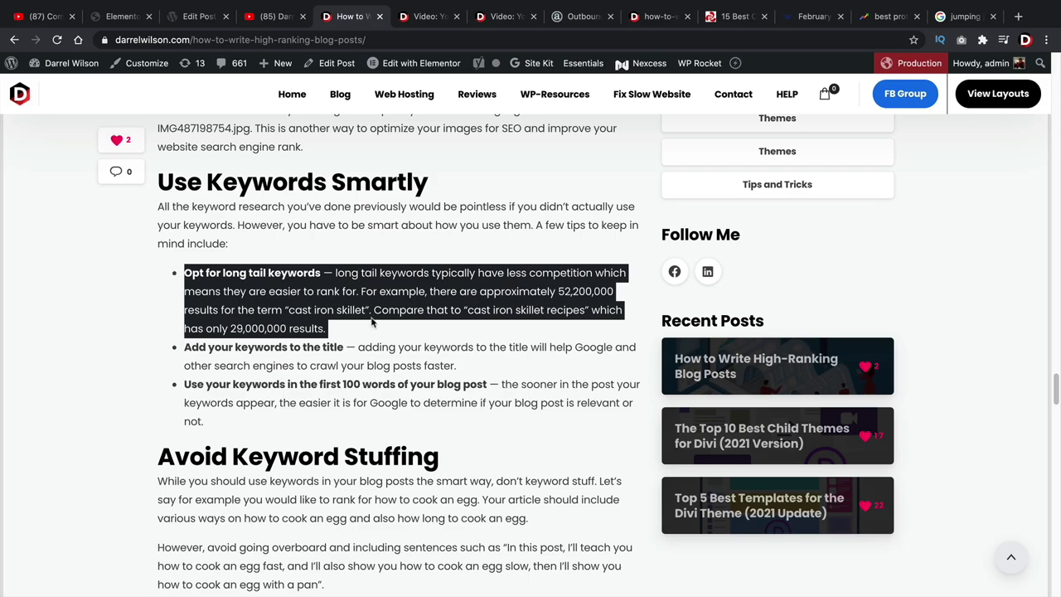
scroll(383, 327, "down", 5)
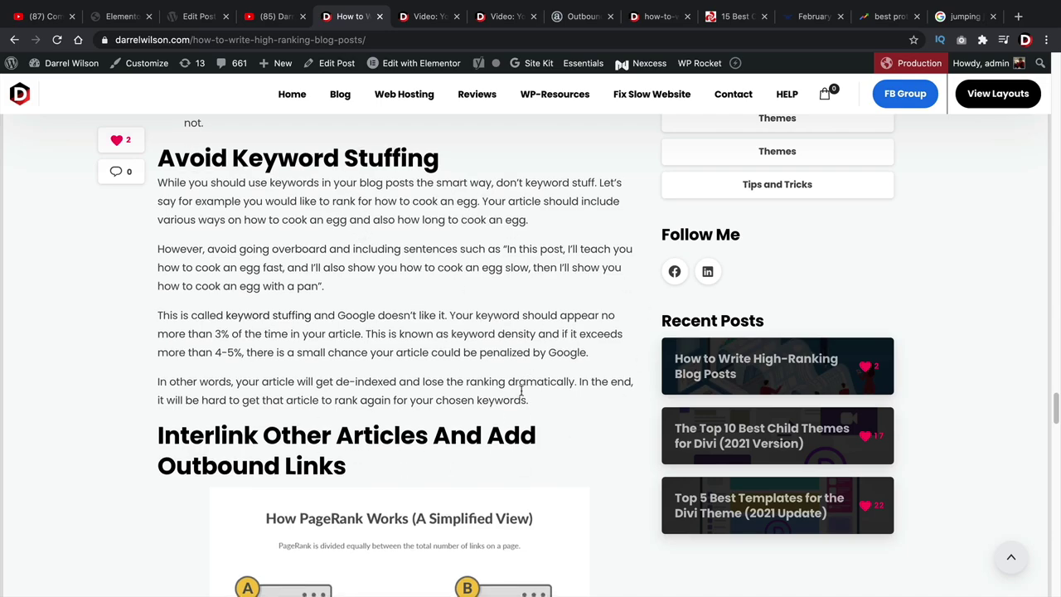
scroll(430, 412, "down", 15)
scroll(471, 375, "up", 3)
scroll(468, 379, "up", 10)
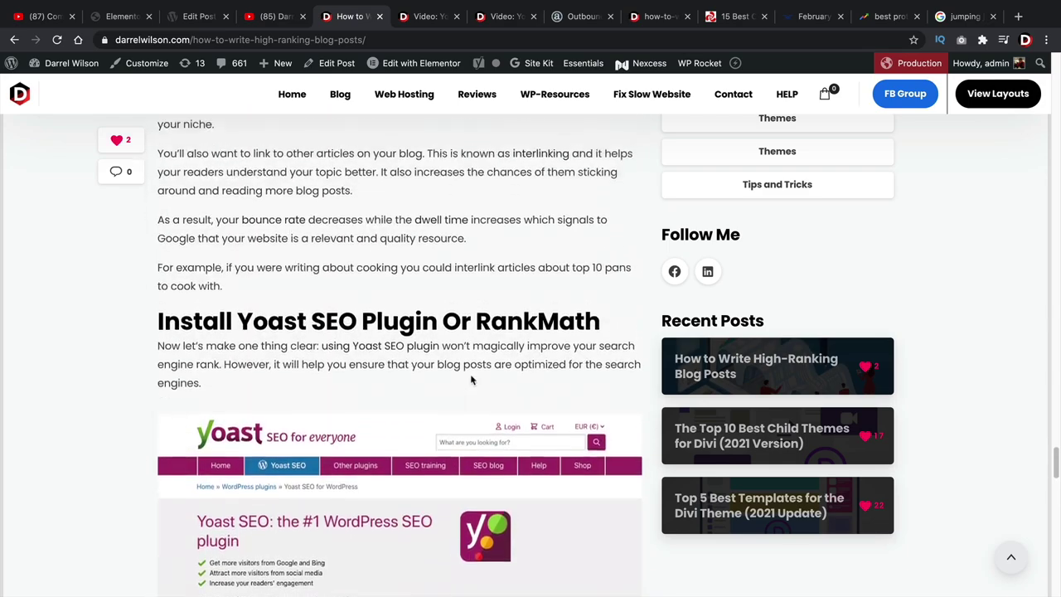
scroll(465, 382, "up", 3)
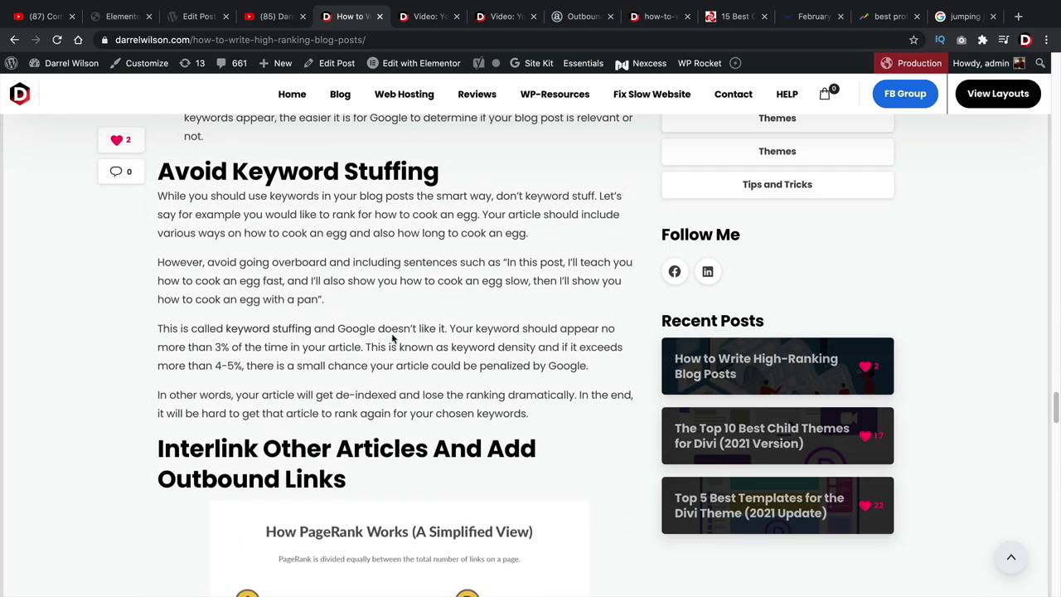
left_click_drag(343, 300, 164, 263)
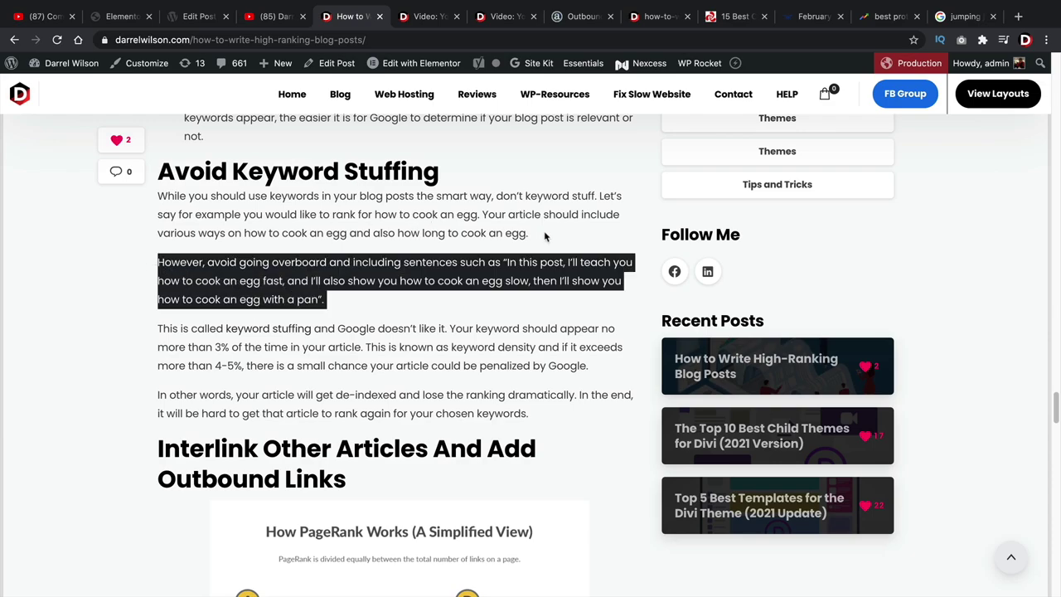
left_click_drag(545, 237, 154, 199)
left_click_drag(326, 299, 162, 257)
left_click_drag(589, 366, 196, 297)
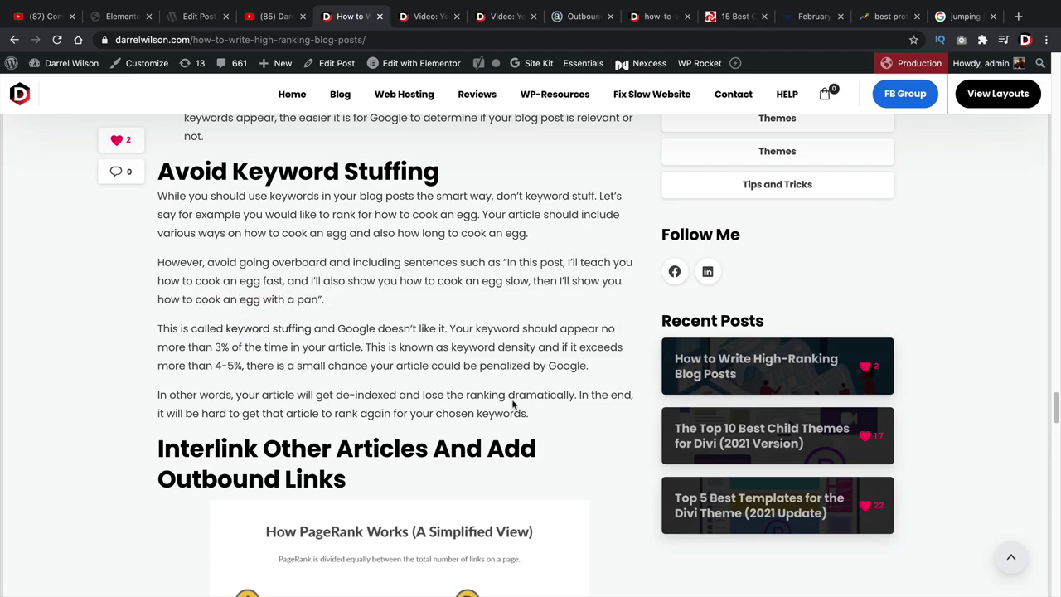
left_click_drag(531, 413, 213, 386)
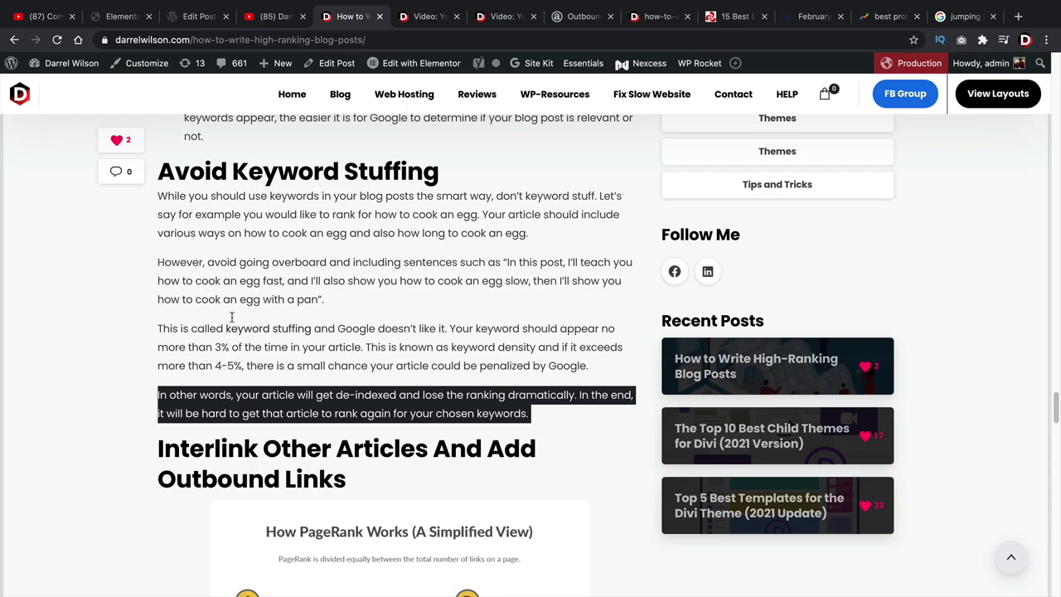
Highlight the images-and-video check in Elementor, then return to the blog-writing guide
left_click(117, 16)
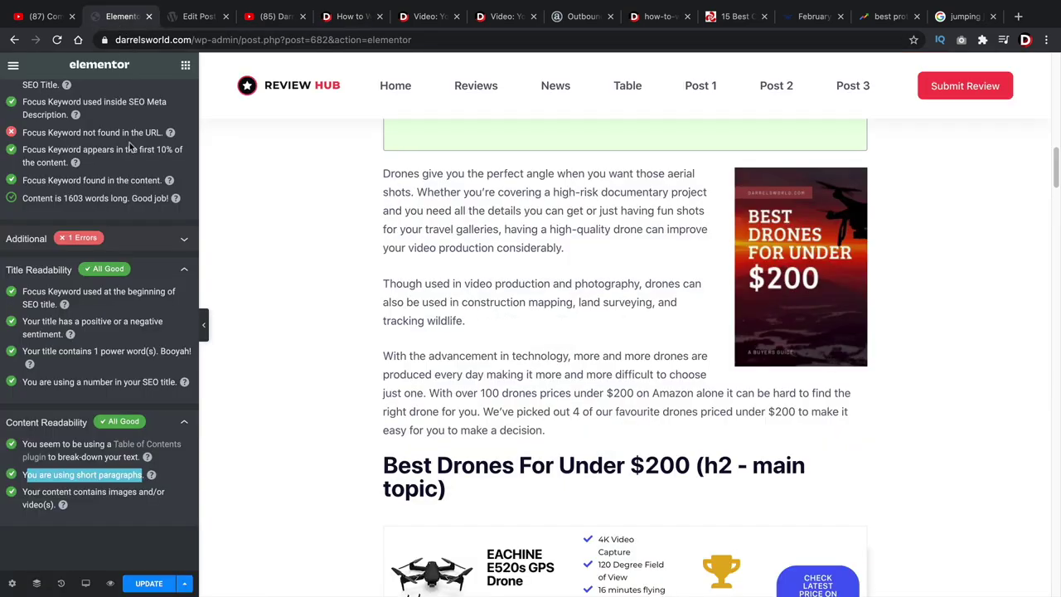
triple_click(103, 494)
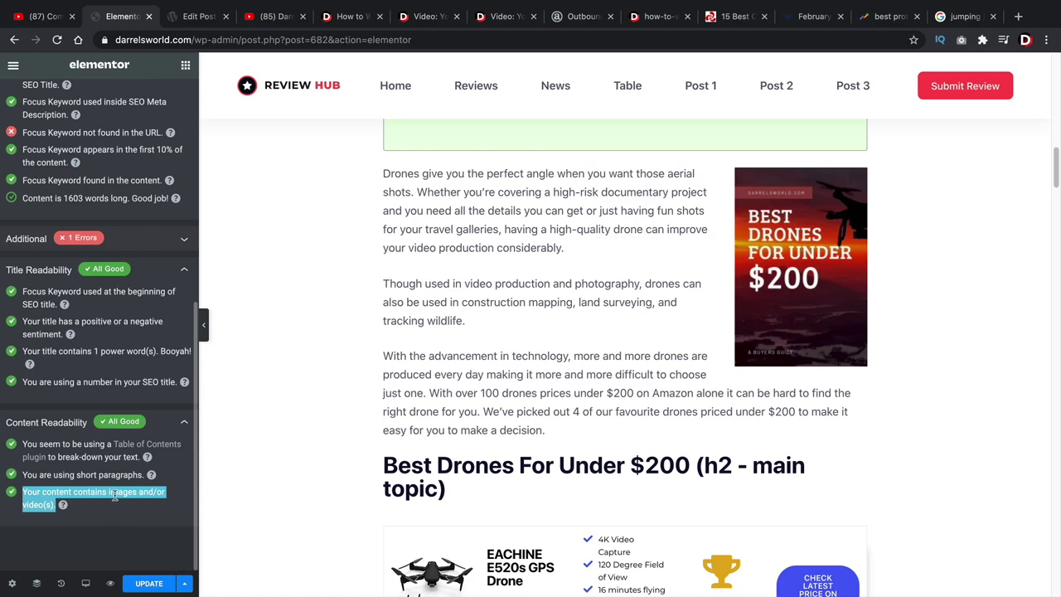
left_click(342, 20)
Scroll the guide to the embedded Rank Math tutorial video
scroll(369, 309, "up", 10)
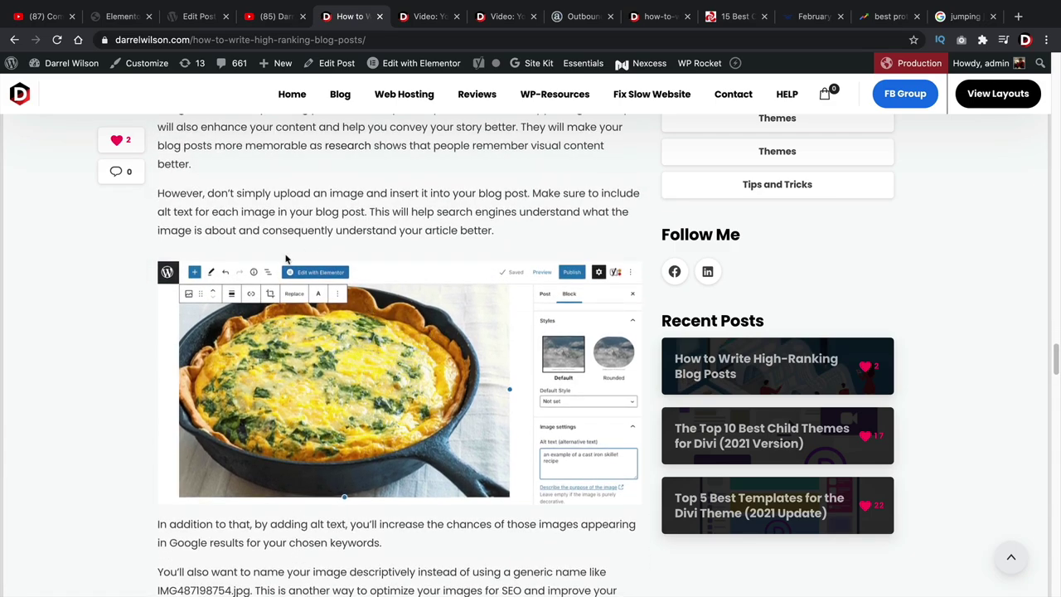
scroll(305, 338, "up", 10)
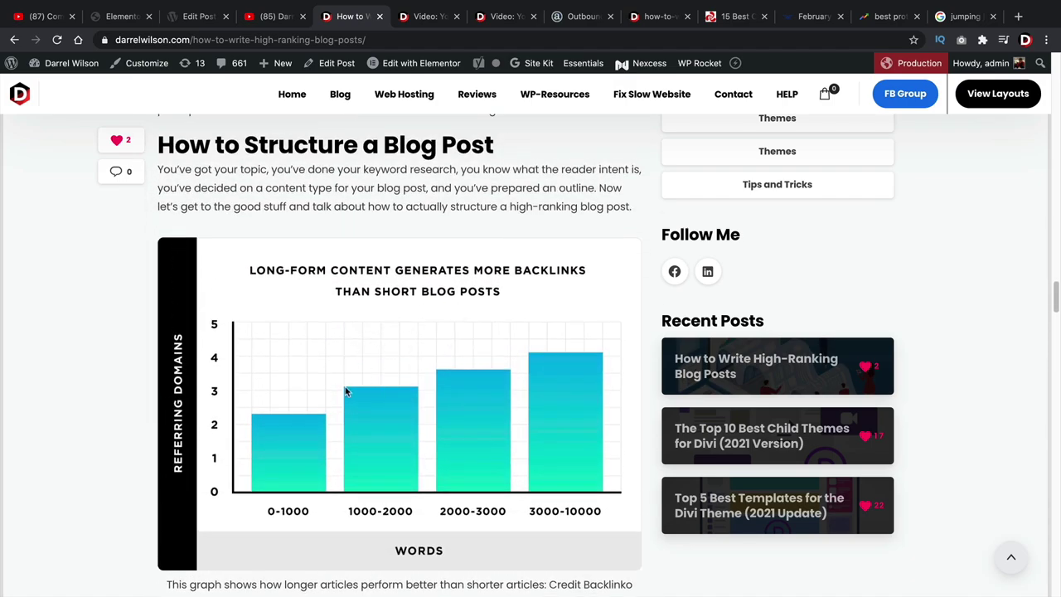
scroll(346, 391, "up", 7)
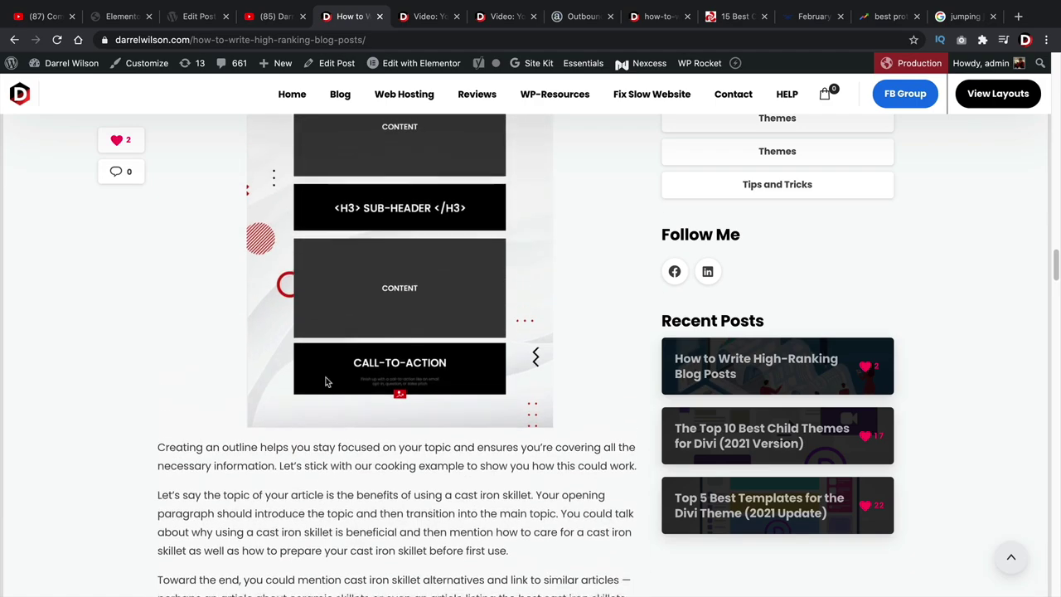
scroll(326, 382, "up", 10)
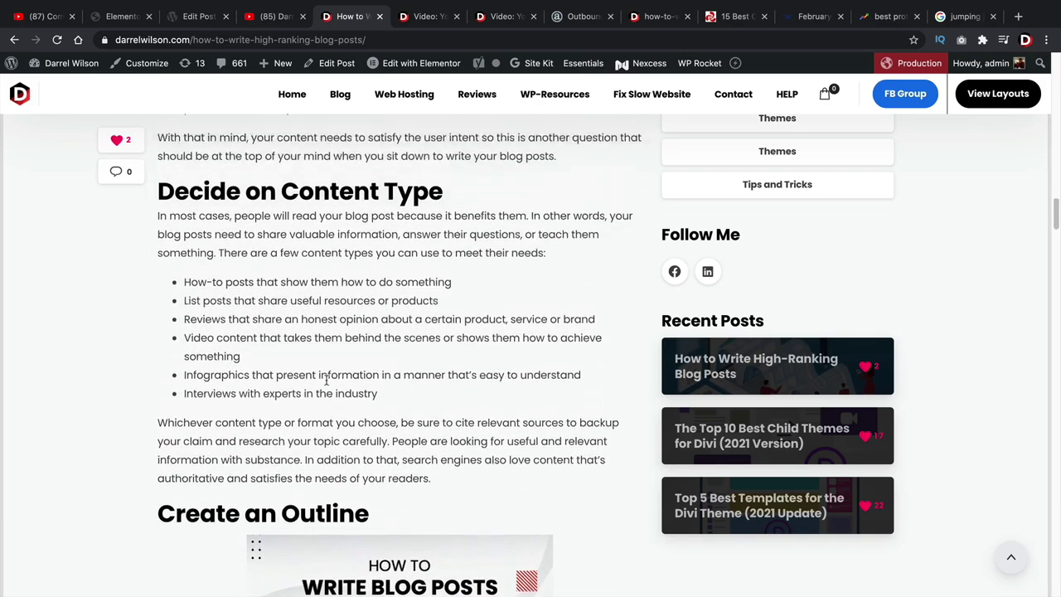
scroll(326, 381, "up", 10)
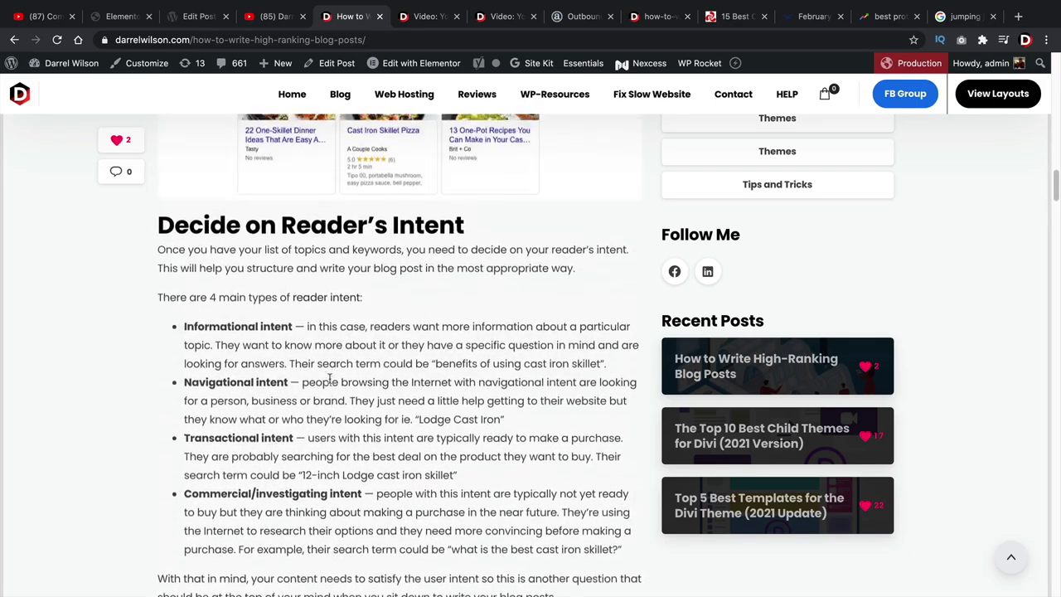
scroll(329, 379, "up", 8)
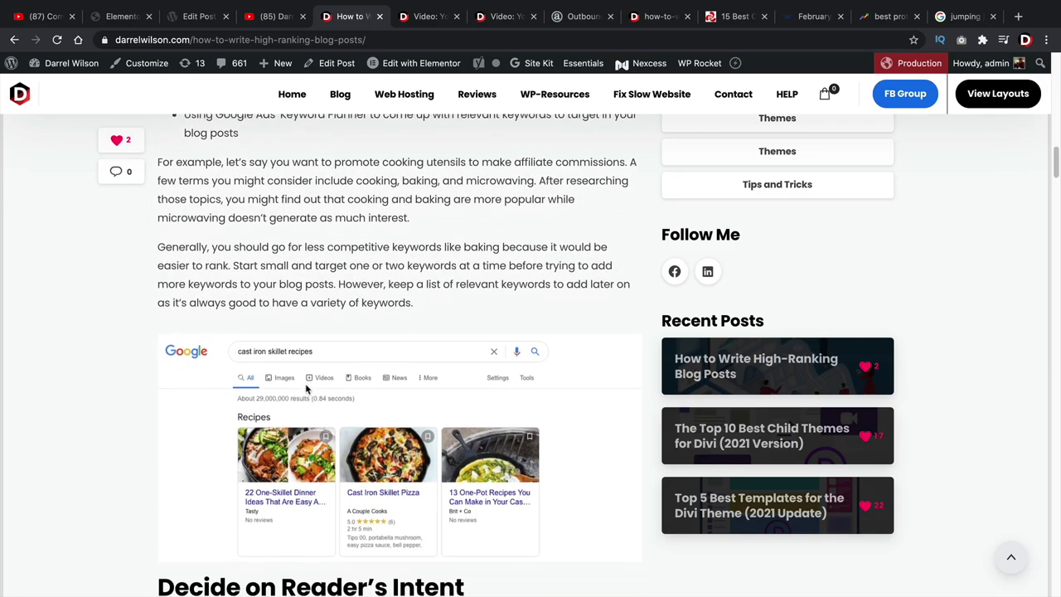
scroll(329, 370, "up", 3)
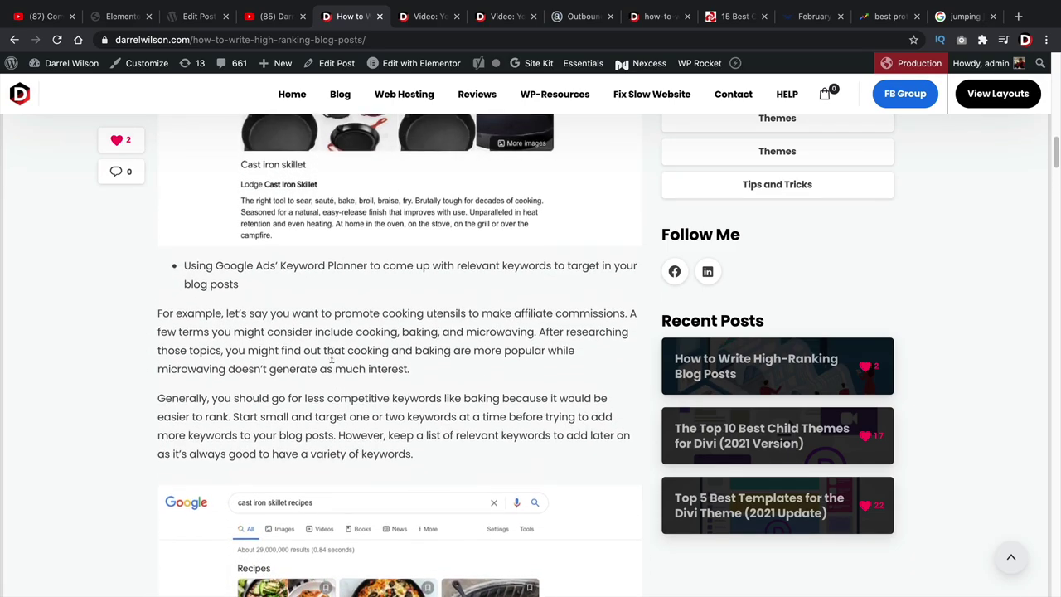
scroll(332, 358, "up", 6)
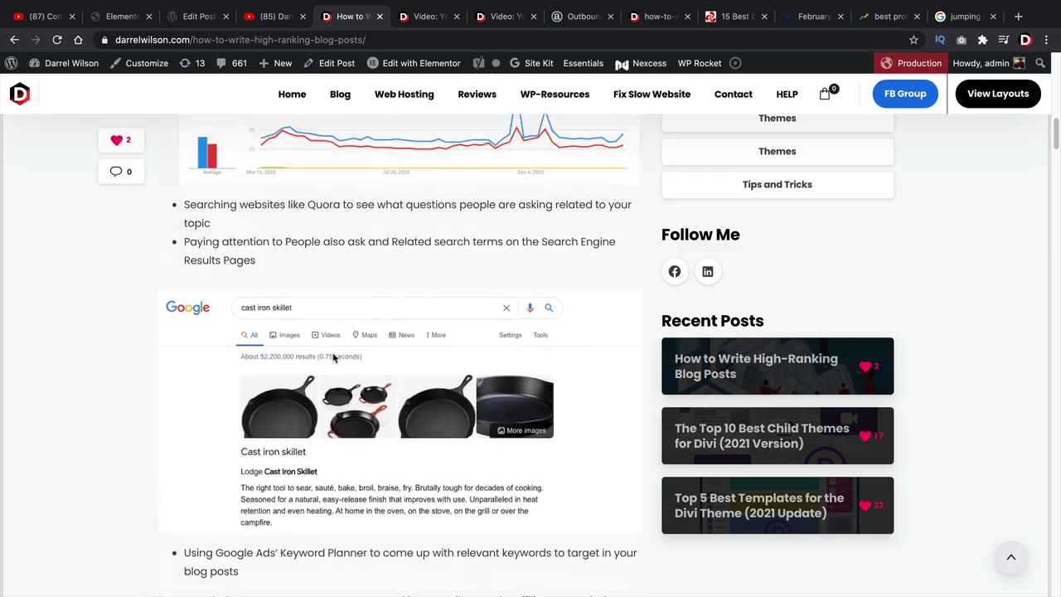
scroll(334, 358, "up", 12)
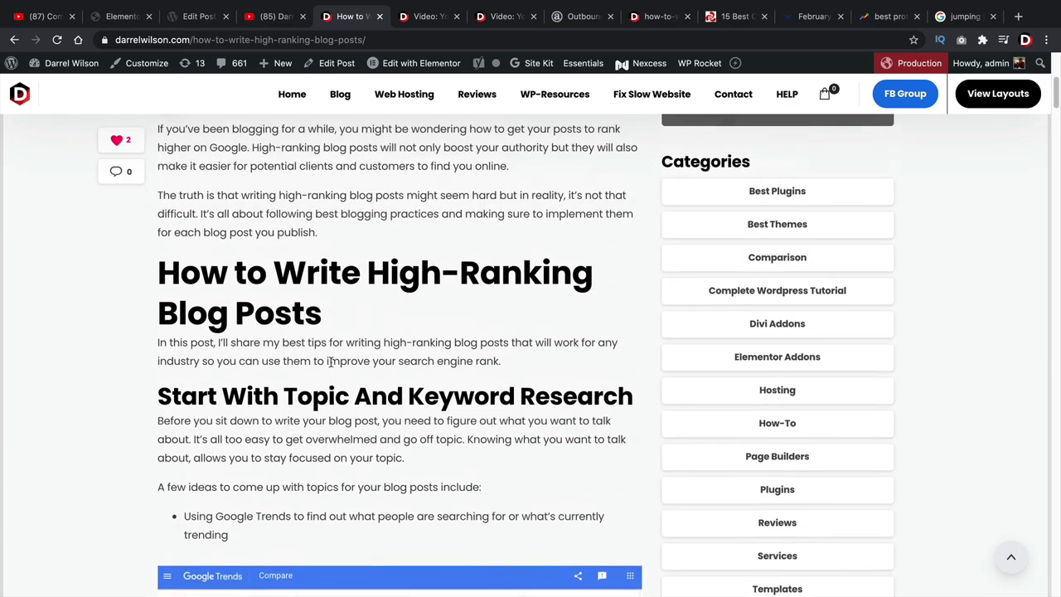
scroll(330, 362, "up", 7)
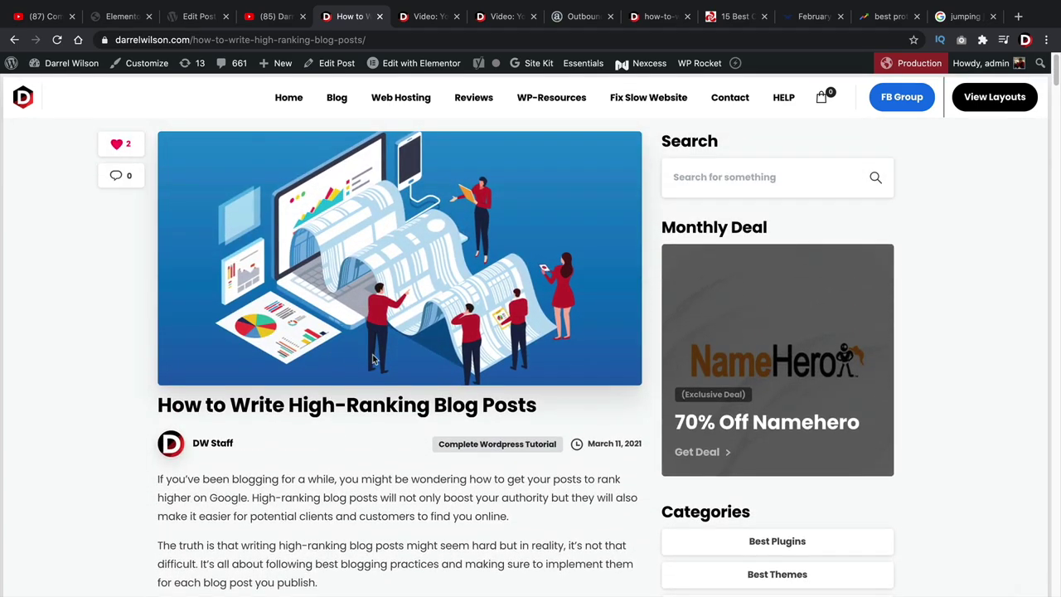
scroll(381, 358, "down", 18)
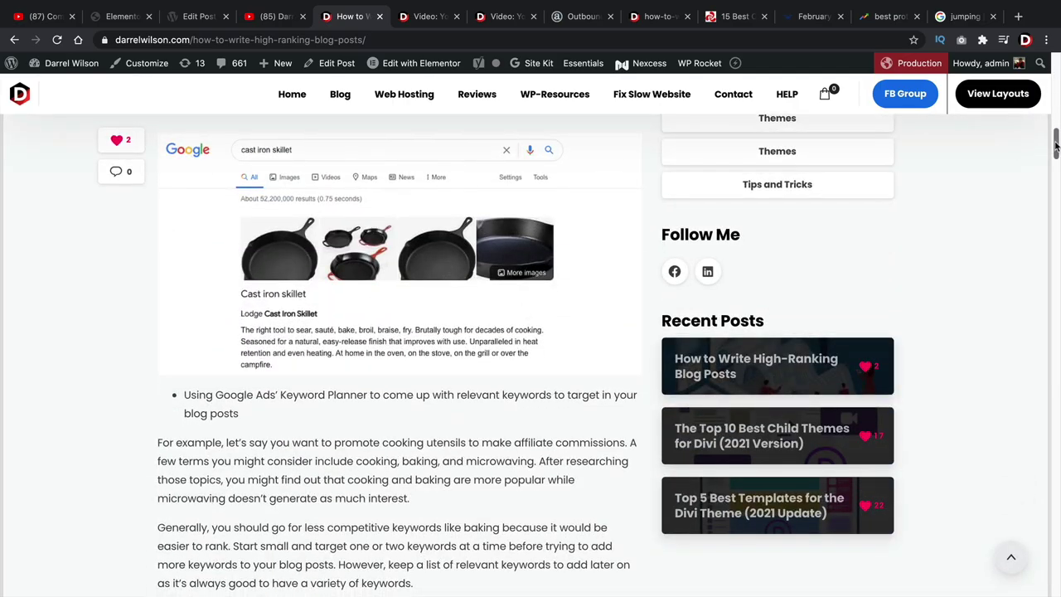
left_click_drag(1056, 146, 1043, 479)
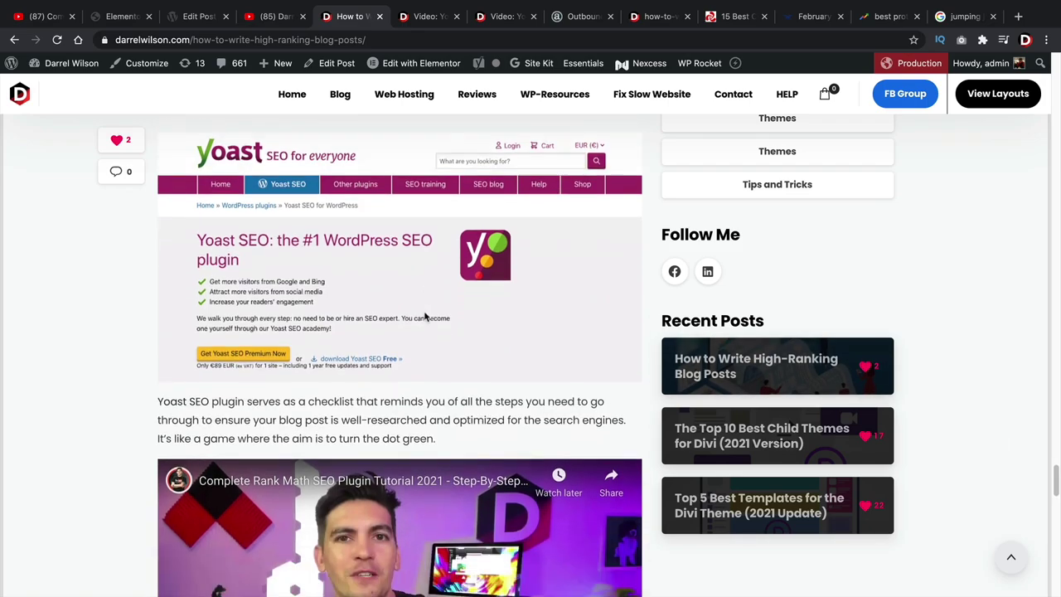
scroll(427, 282, "down", 2)
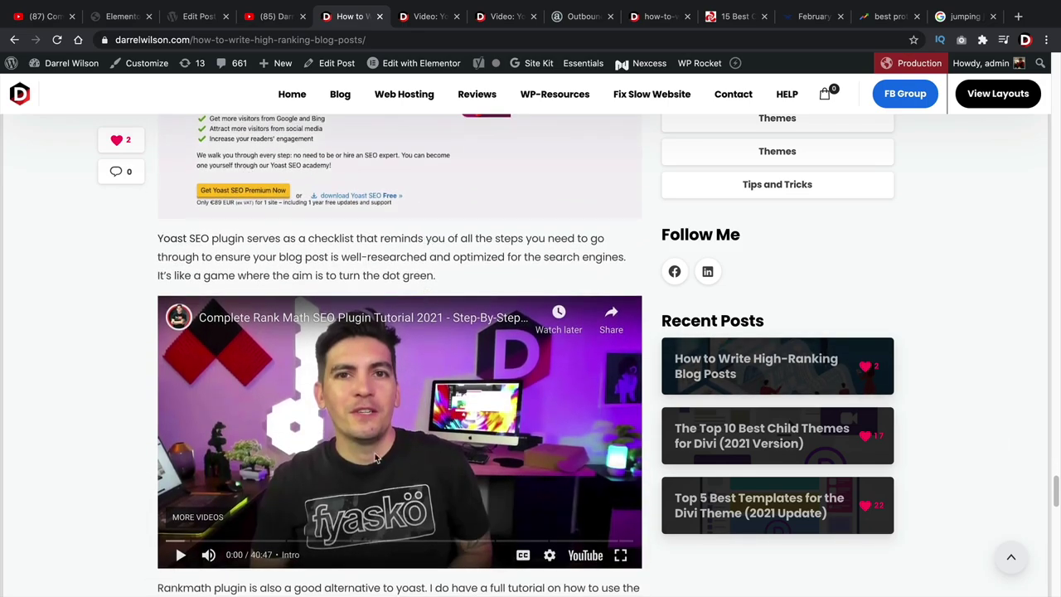
Play the tutorial and seek it to 18:47, the Titles And Meta chapter
left_click(180, 555)
scroll(181, 531, "down", 1)
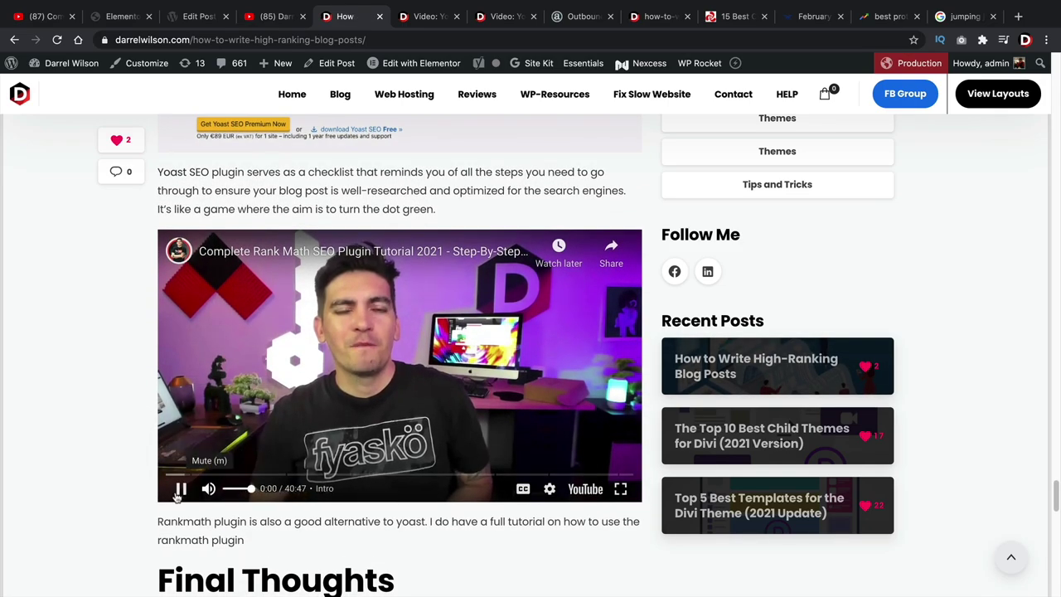
left_click(361, 476)
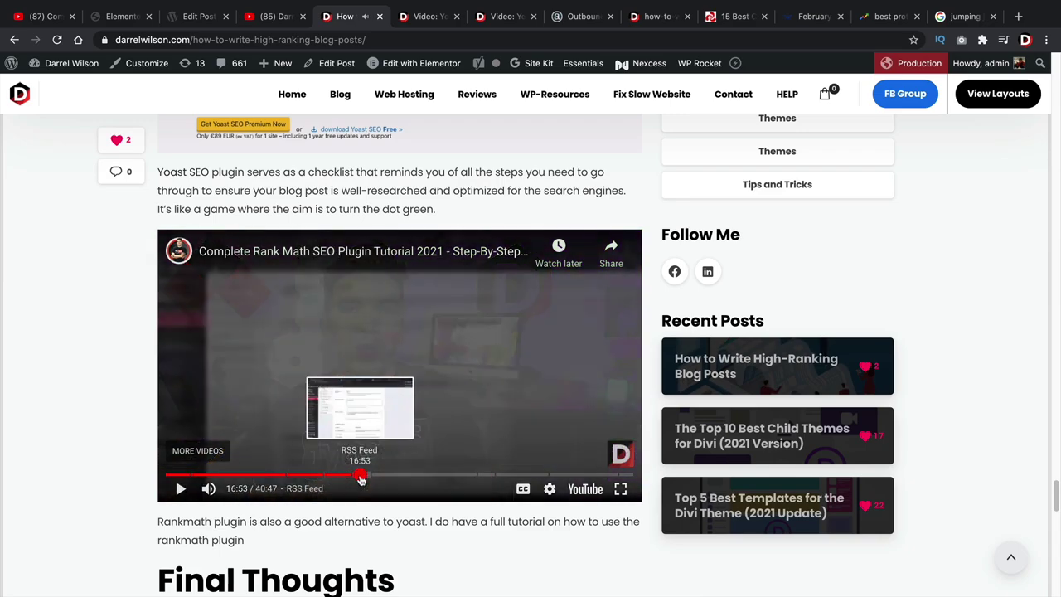
left_click(381, 476)
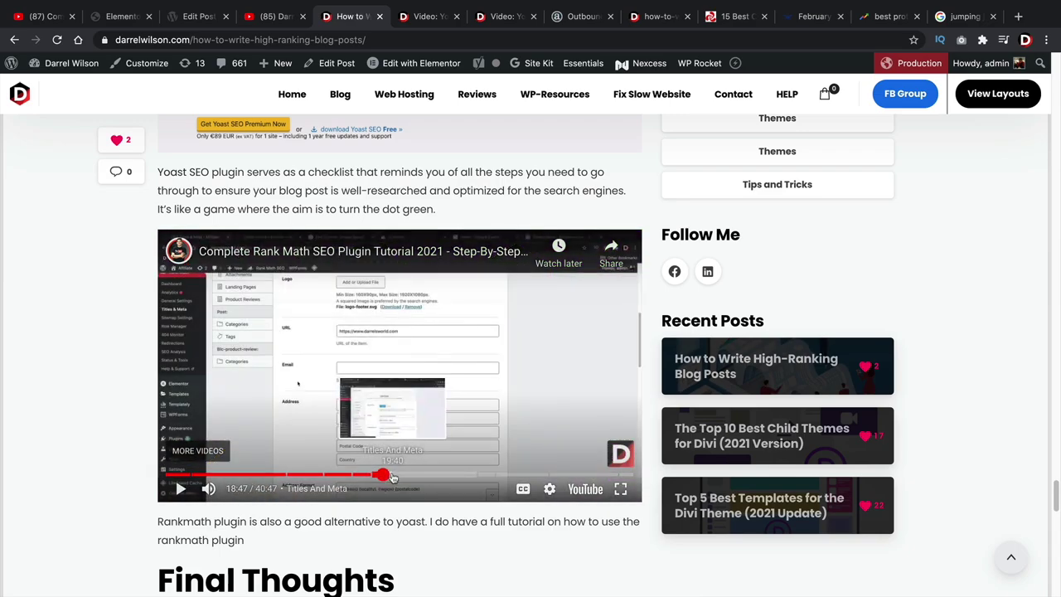
Insert the Current Year variable into the drone post's SEO title template
left_click(125, 17)
scroll(126, 322, "up", 10)
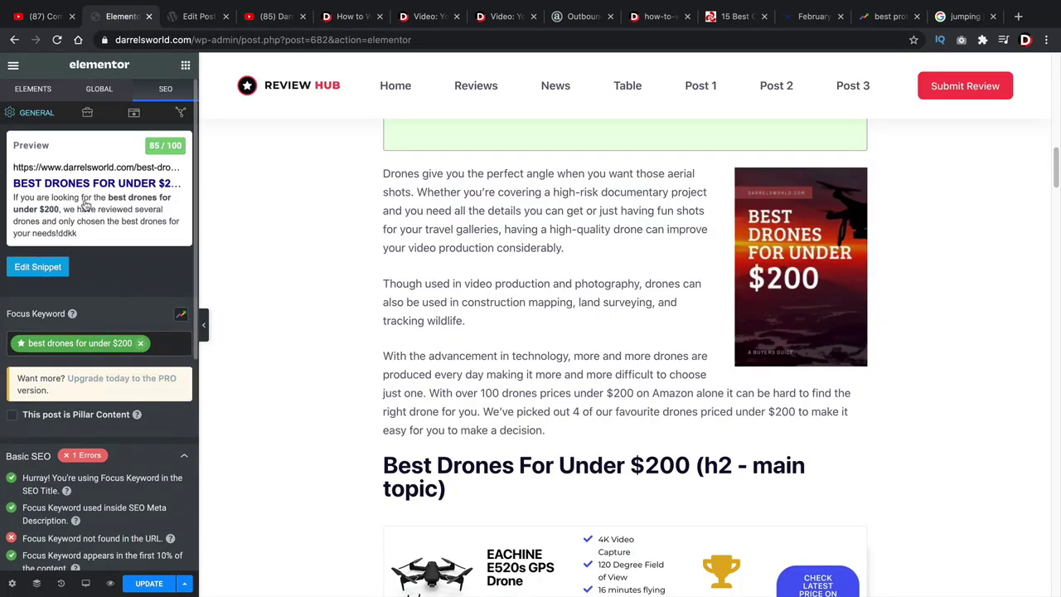
left_click(199, 17)
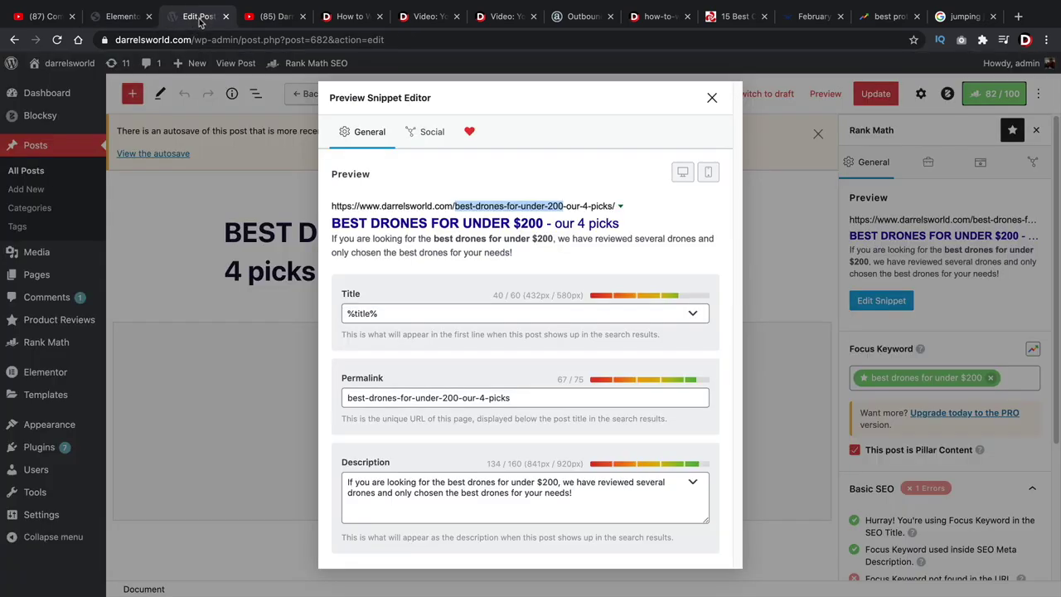
left_click(444, 314)
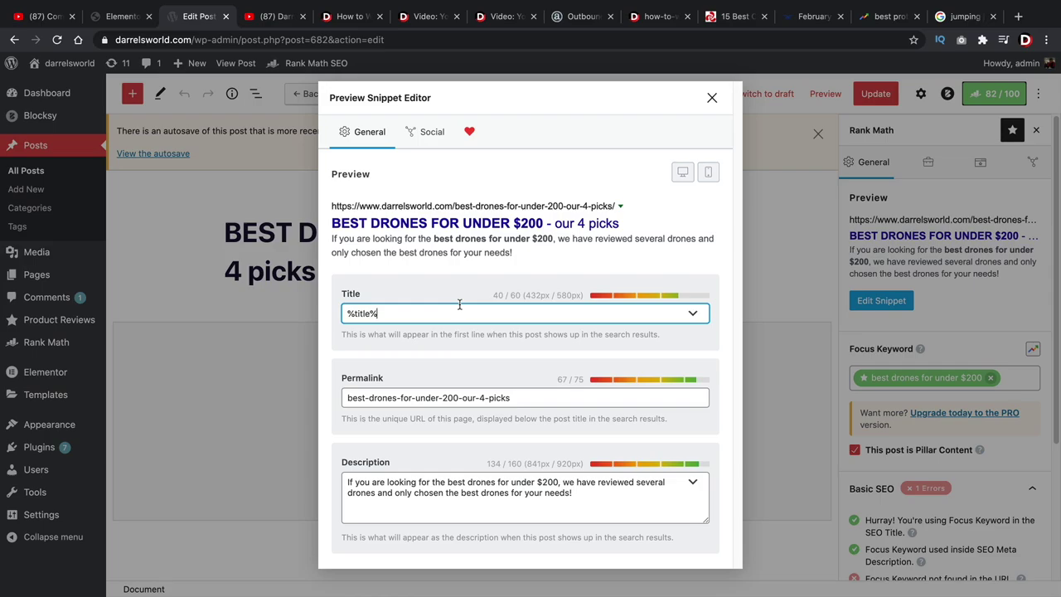
left_click(693, 313)
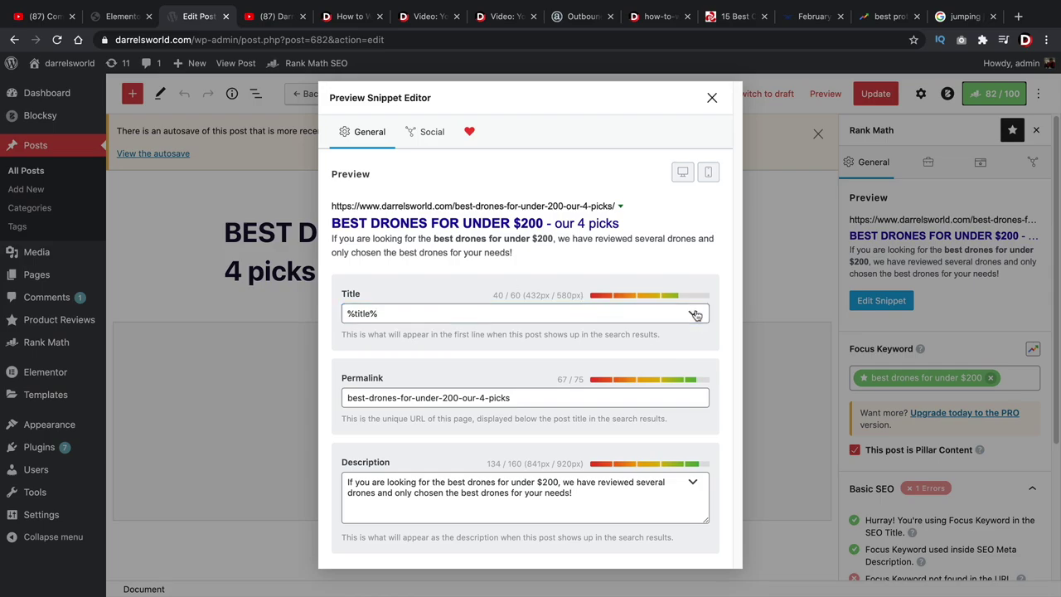
scroll(655, 377, "down", 5)
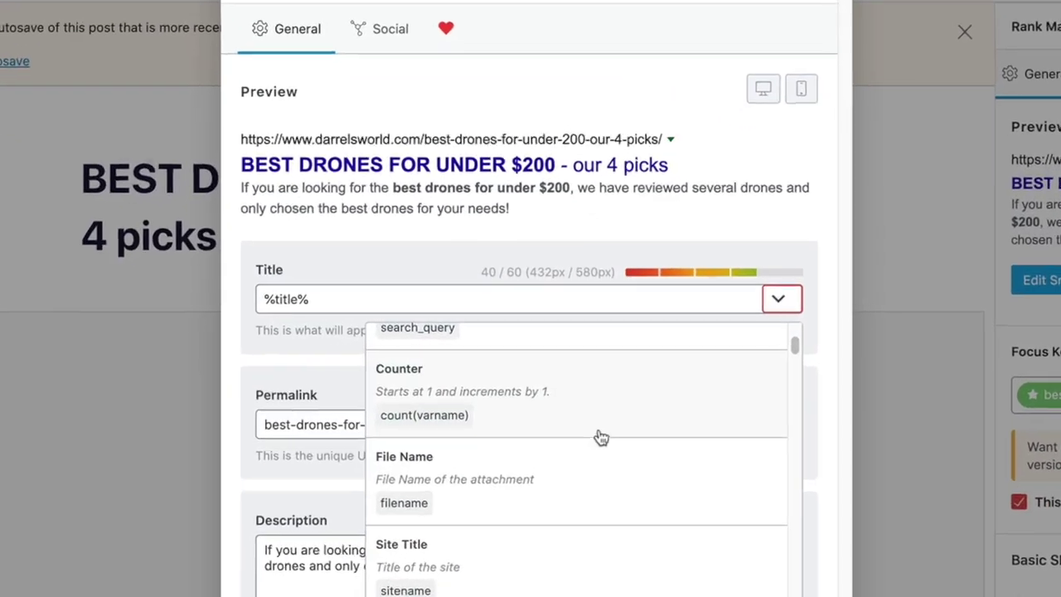
scroll(573, 458, "down", 4)
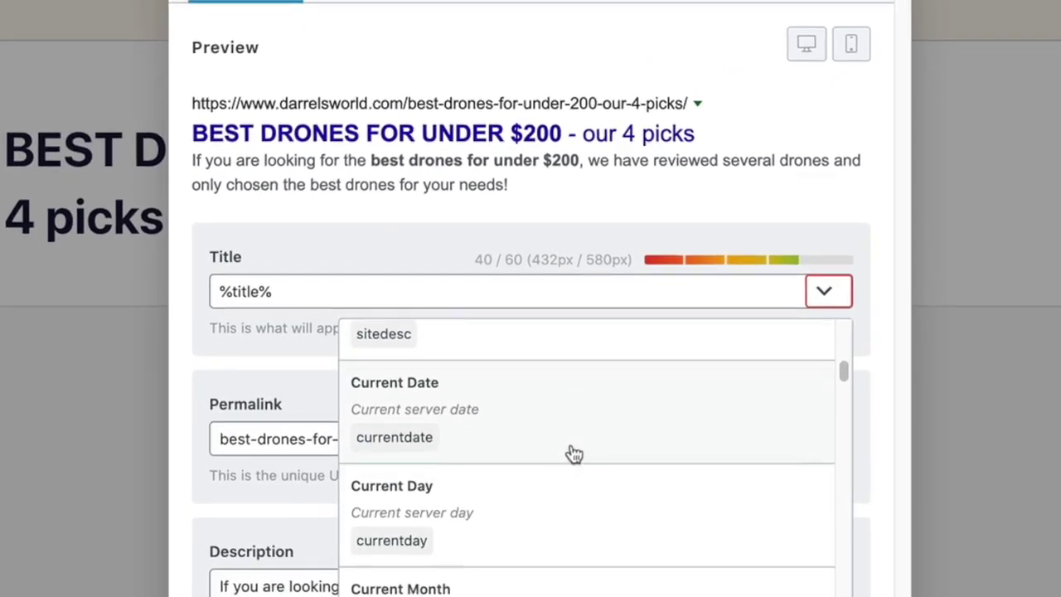
left_click(508, 514)
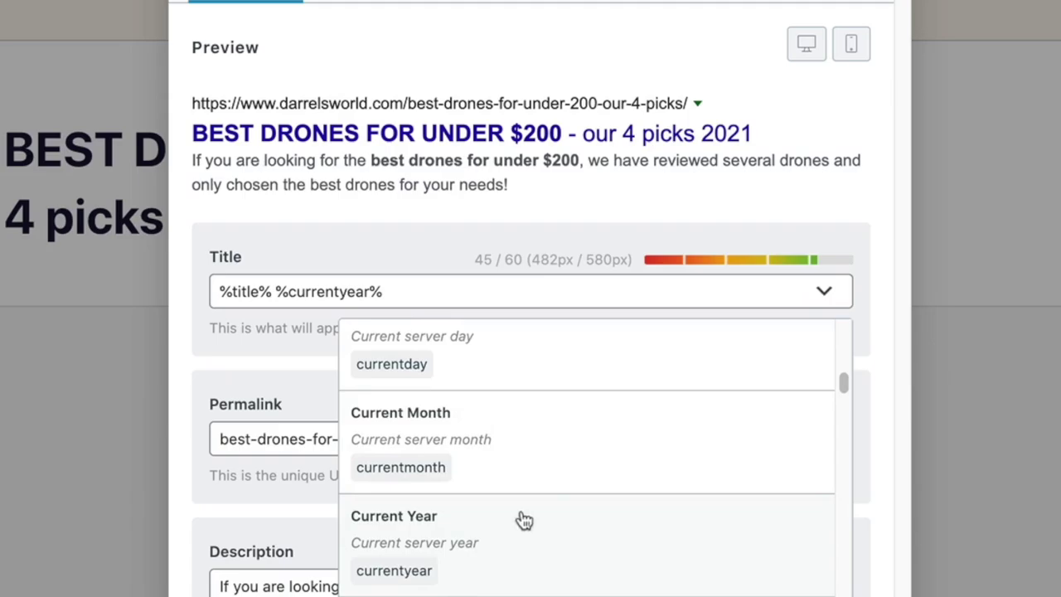
left_click(705, 203)
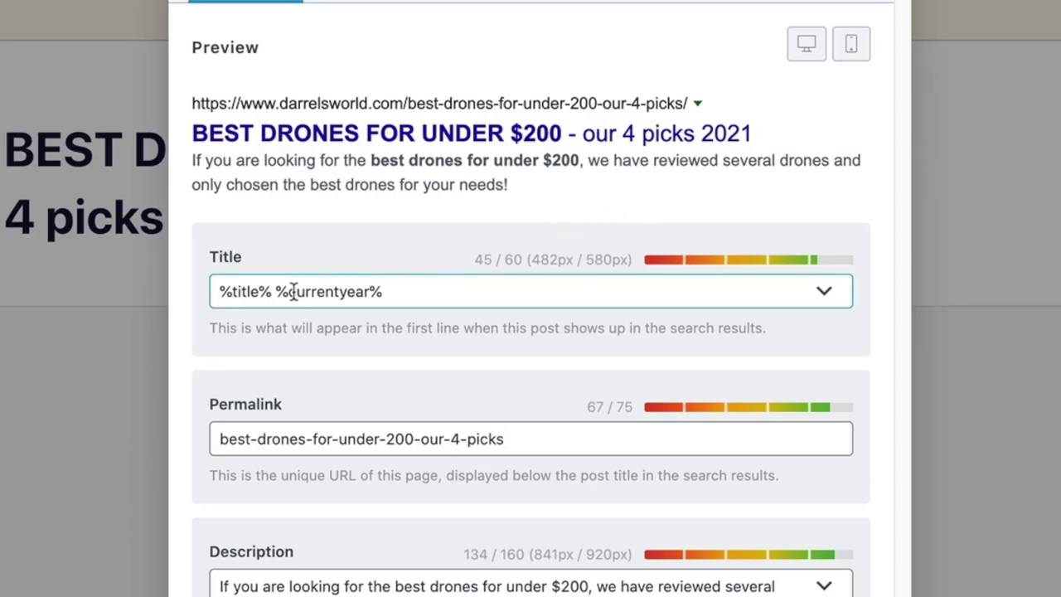
Place the cursor after %title% and browse the title variables list again
left_click_drag(276, 291, 220, 292)
left_click_drag(384, 292, 324, 292)
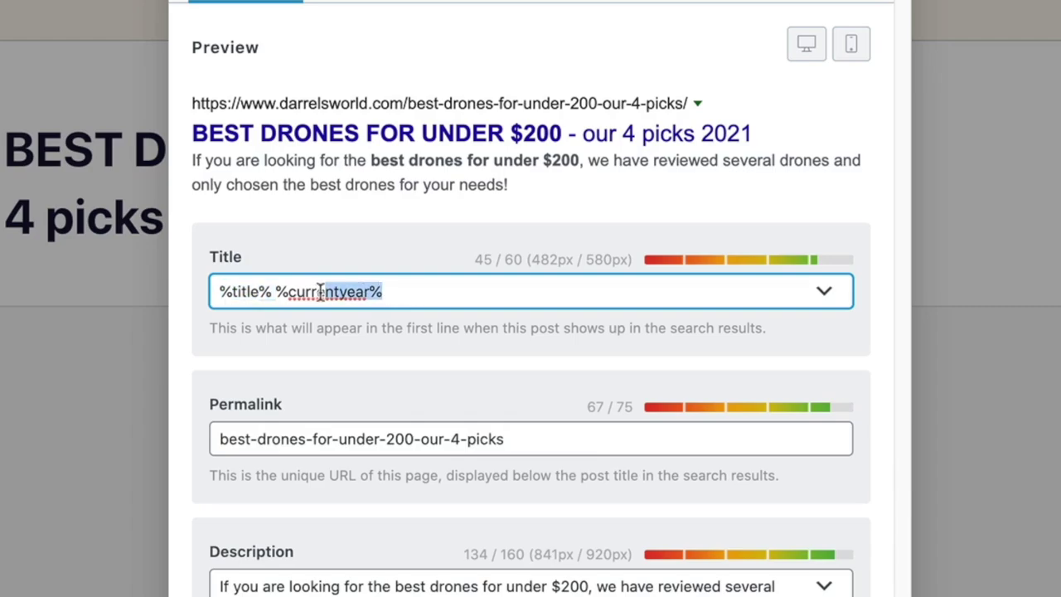
left_click(277, 291)
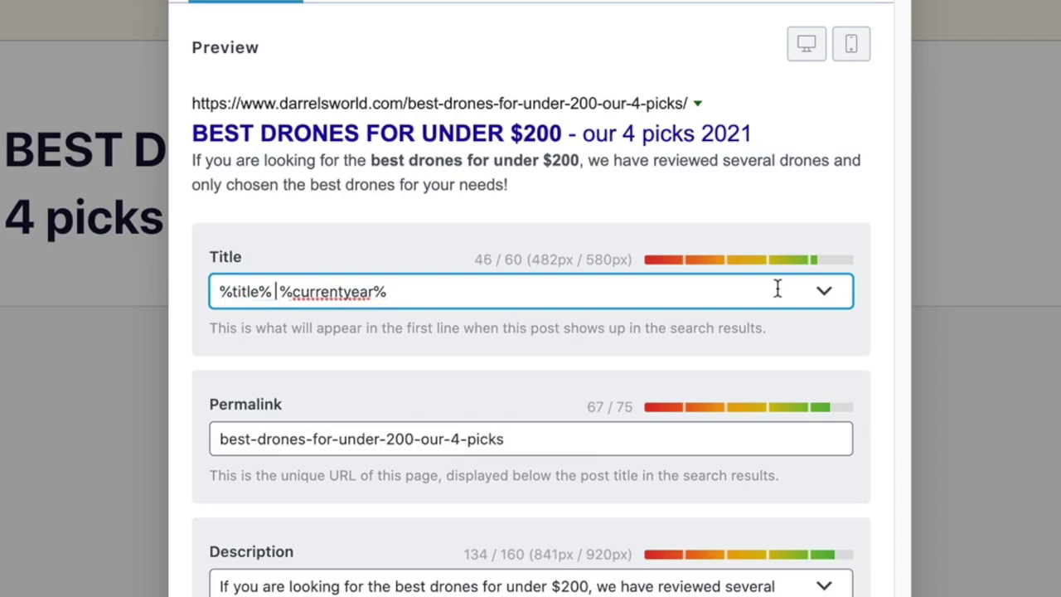
left_click(823, 291)
scroll(654, 441, "down", 1)
scroll(655, 441, "down", 3)
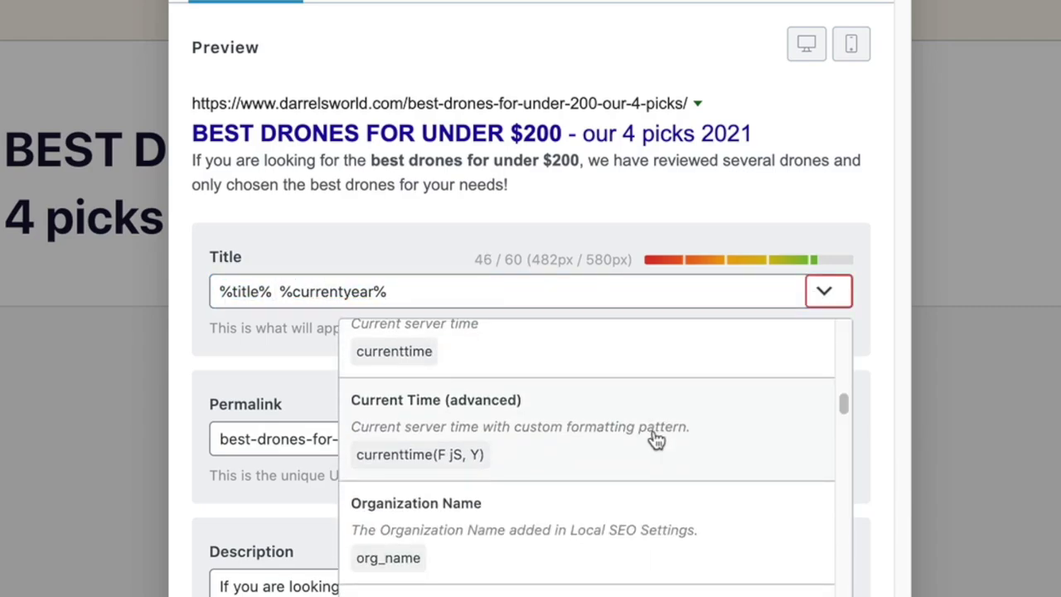
scroll(655, 439, "down", 2)
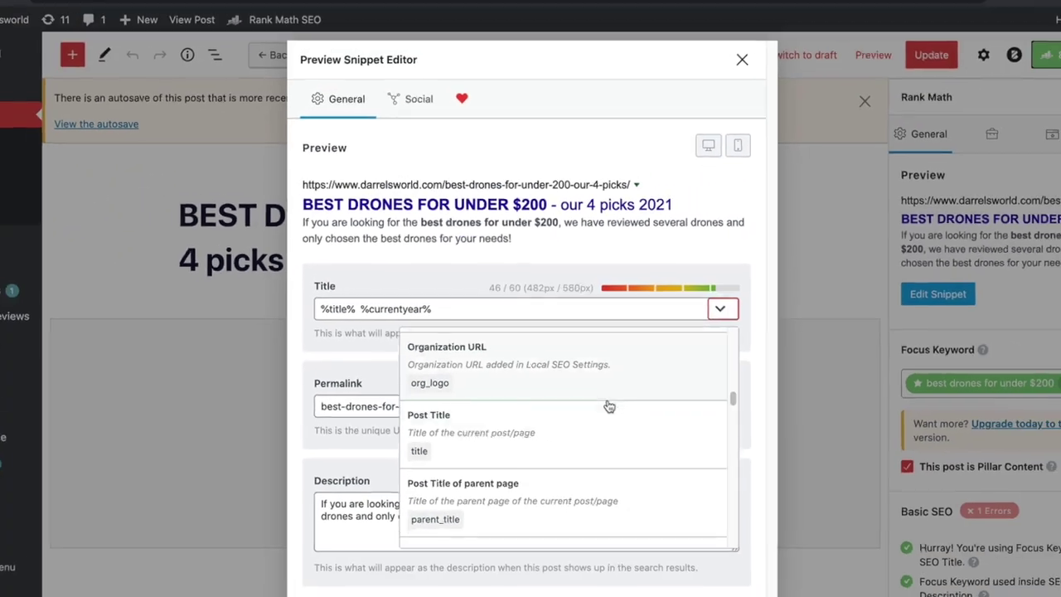
scroll(609, 406, "down", 5)
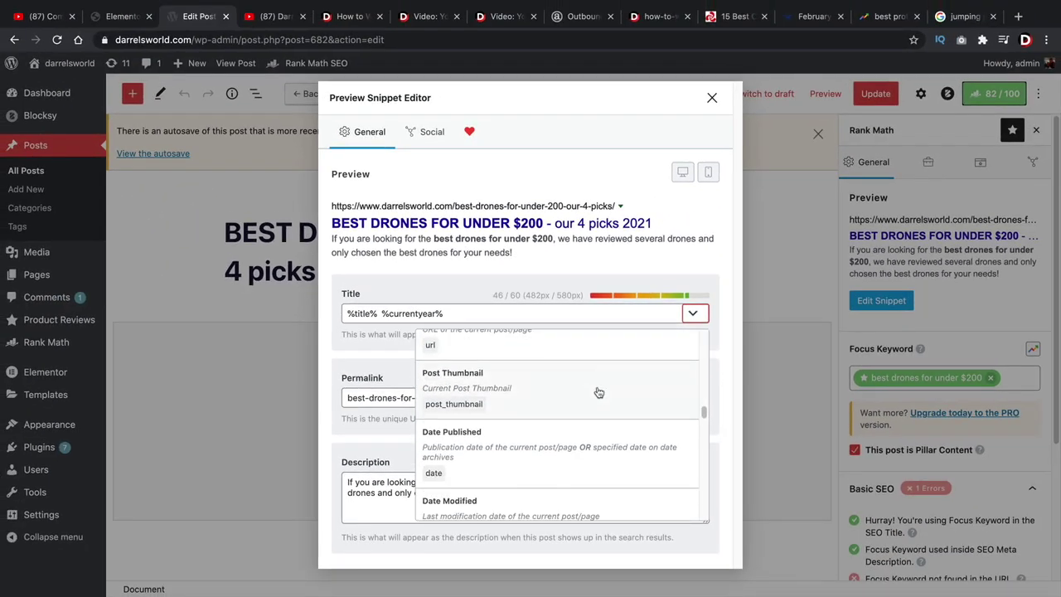
scroll(599, 392, "down", 5)
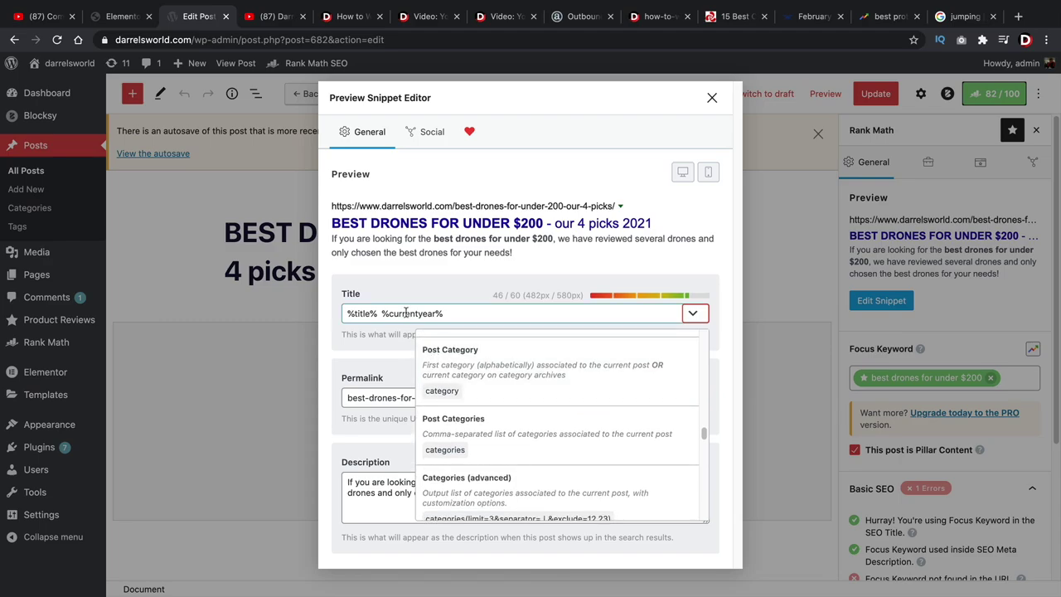
Put a pipe separator between %title% and %currentyear% in the title template
left_click(375, 313)
type(">")
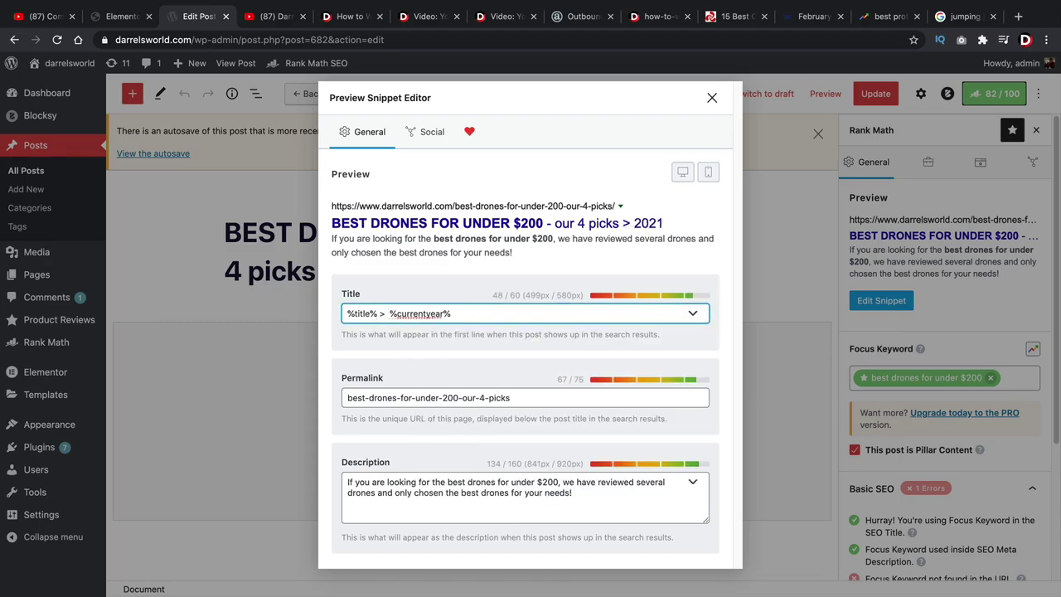
key("BackSpace")
key("BackSpace")
type("|")
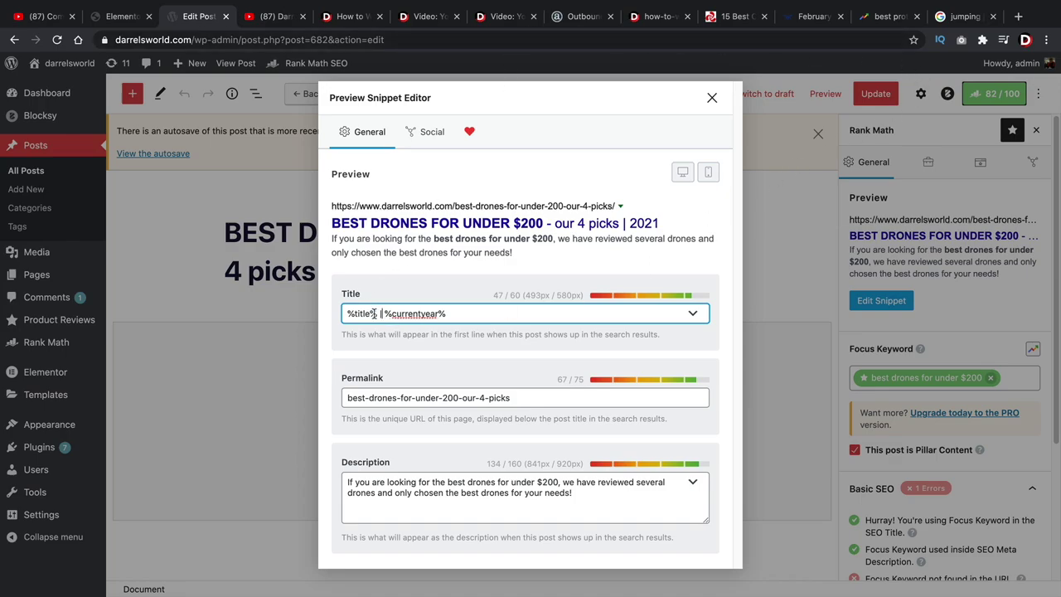
Review the %title% | %currentyear% template parts, then select the permalink slug
left_click_drag(386, 313, 454, 316)
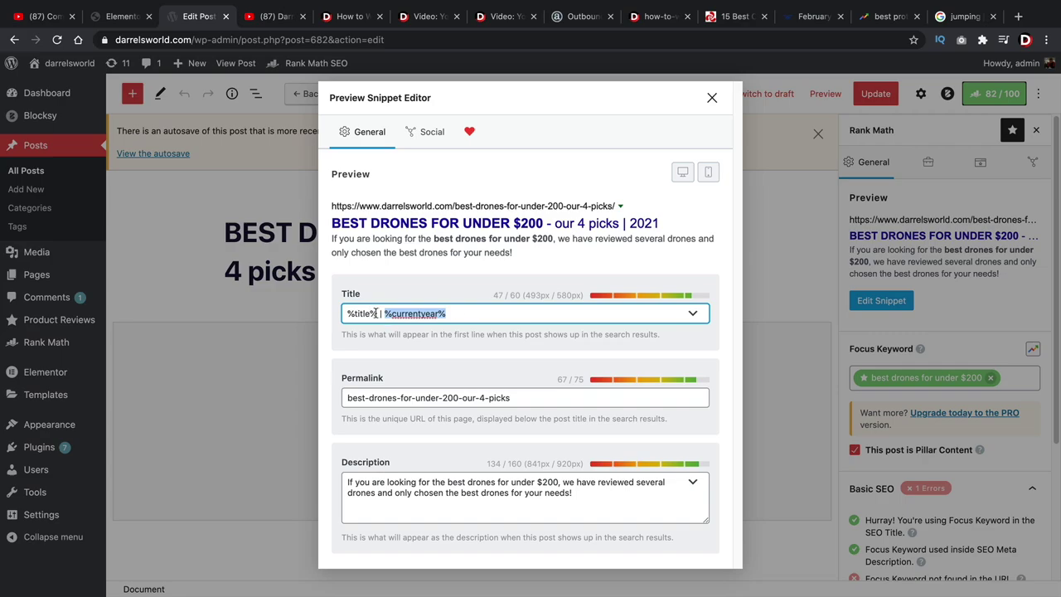
left_click_drag(378, 314, 345, 313)
left_click(477, 311)
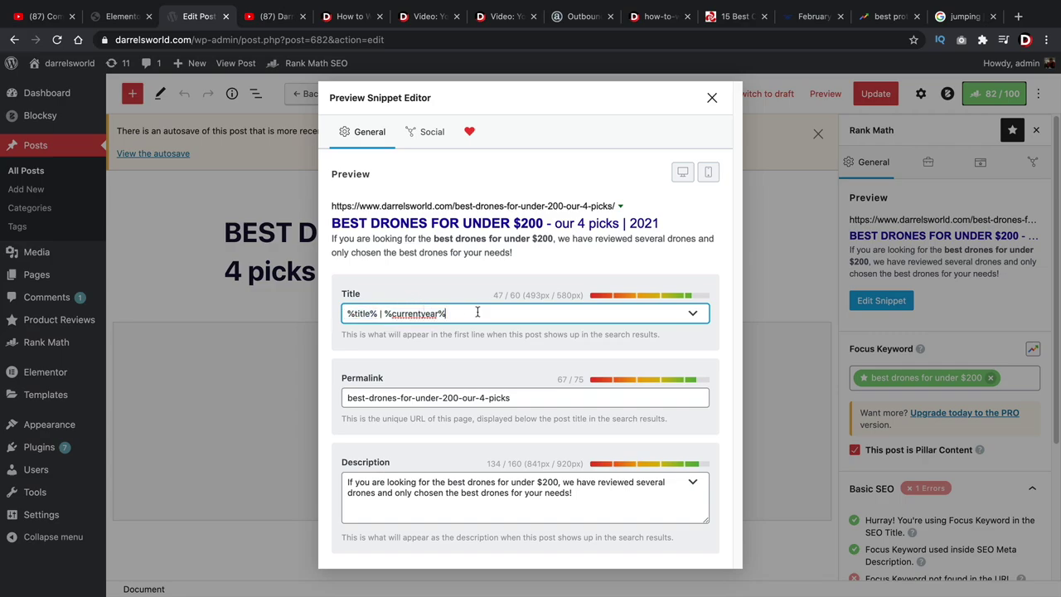
left_click_drag(513, 398, 349, 398)
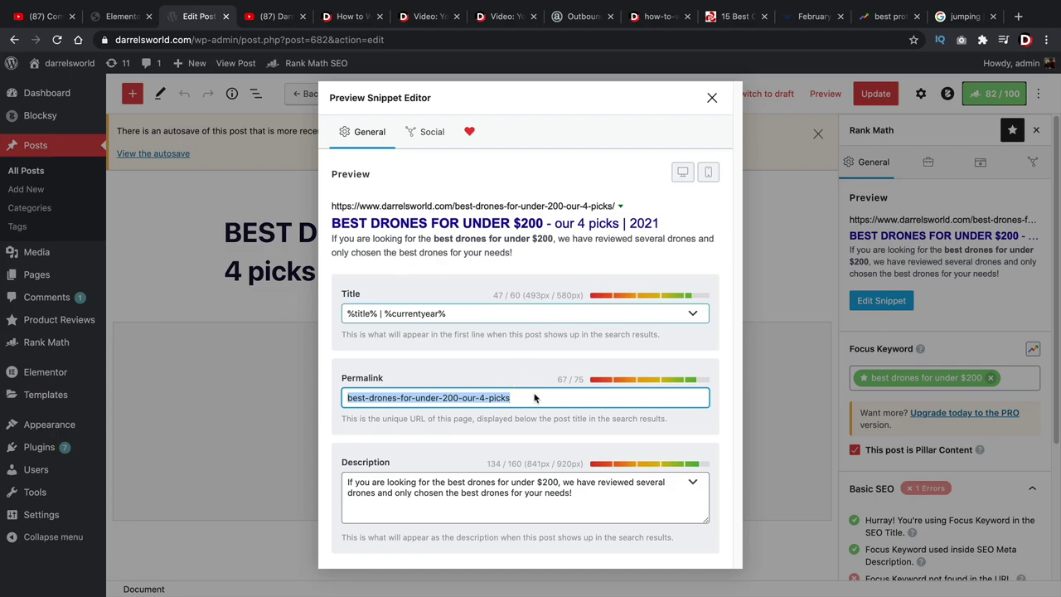
Confirm the meta description contains the focus keyword
left_click_drag(610, 506, 348, 479)
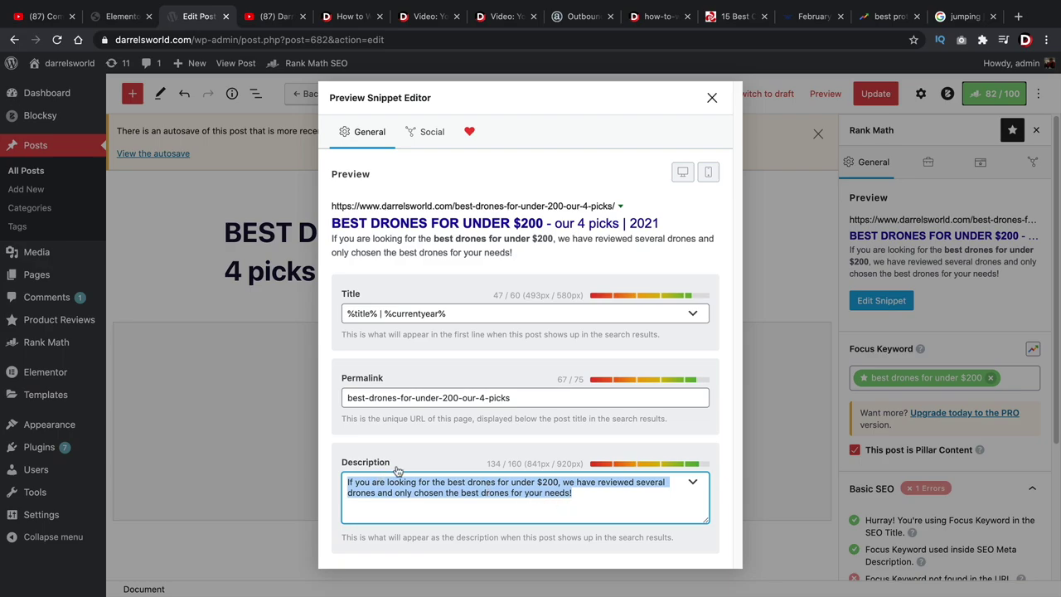
left_click_drag(560, 482, 447, 479)
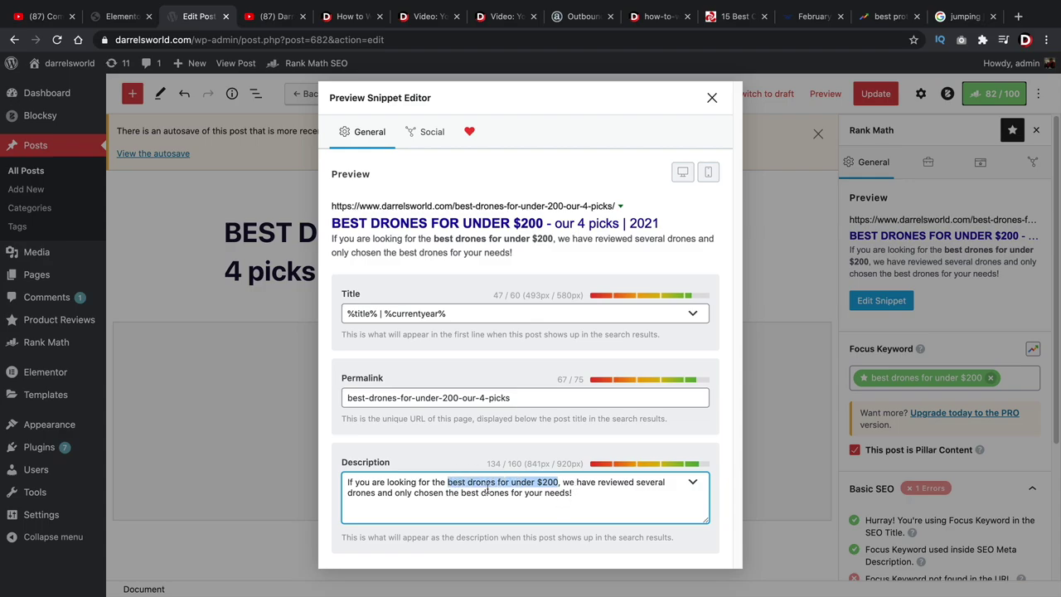
left_click_drag(397, 493, 572, 494)
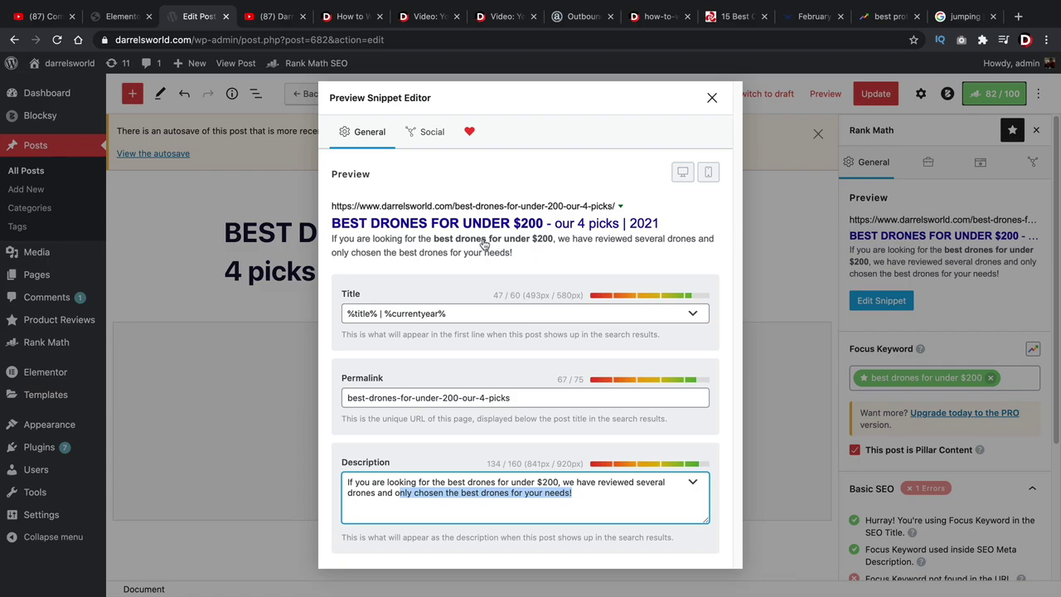
In Elementor, expand the Additional SEO checks and mark the keyword-in-meta-description check
left_click(120, 16)
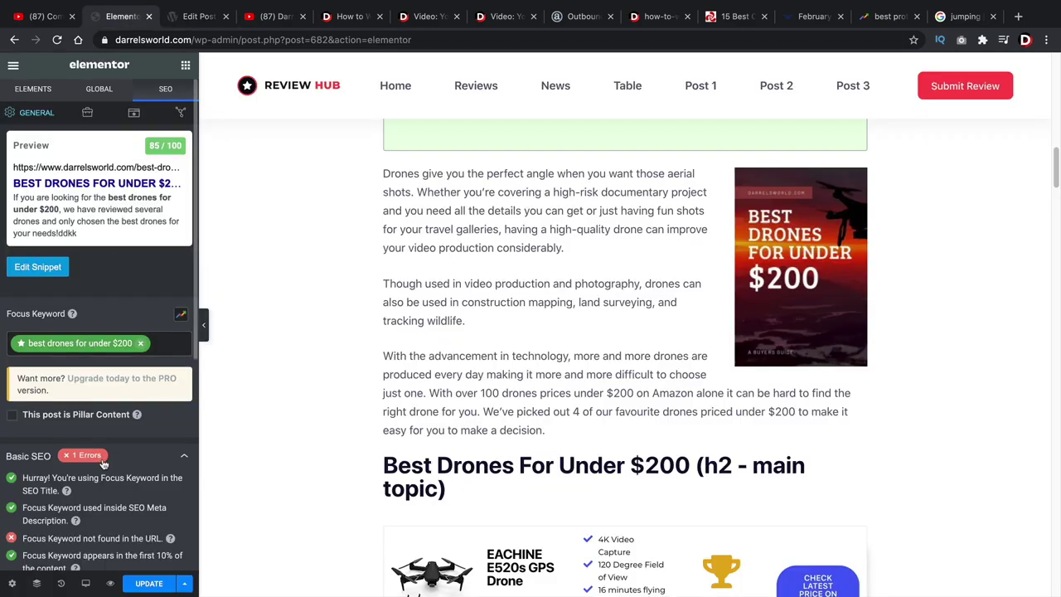
scroll(106, 464, "down", 3)
left_click(156, 375)
scroll(133, 415, "down", 1)
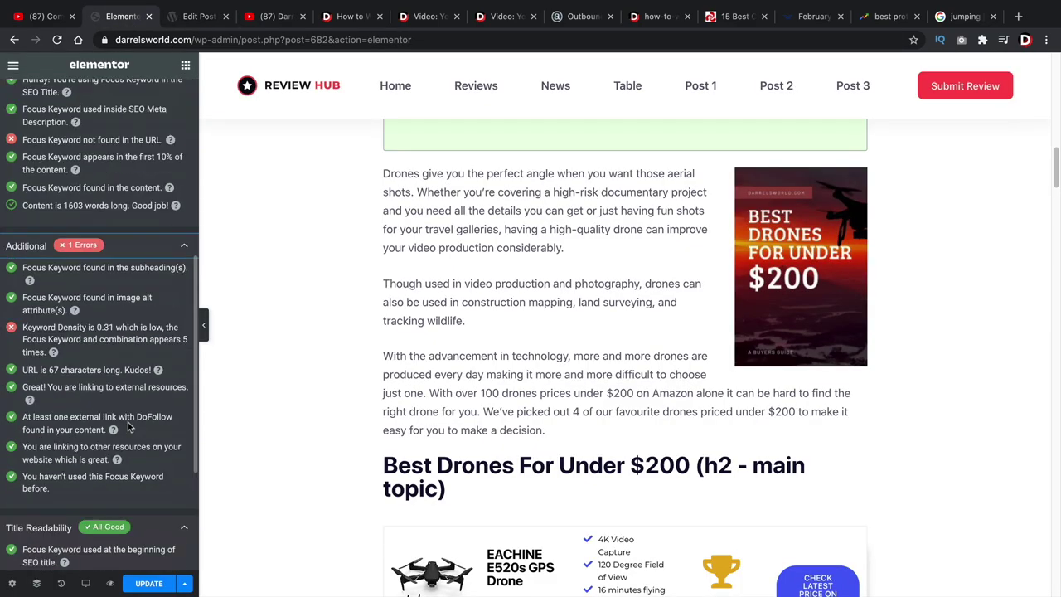
scroll(98, 456, "down", 3)
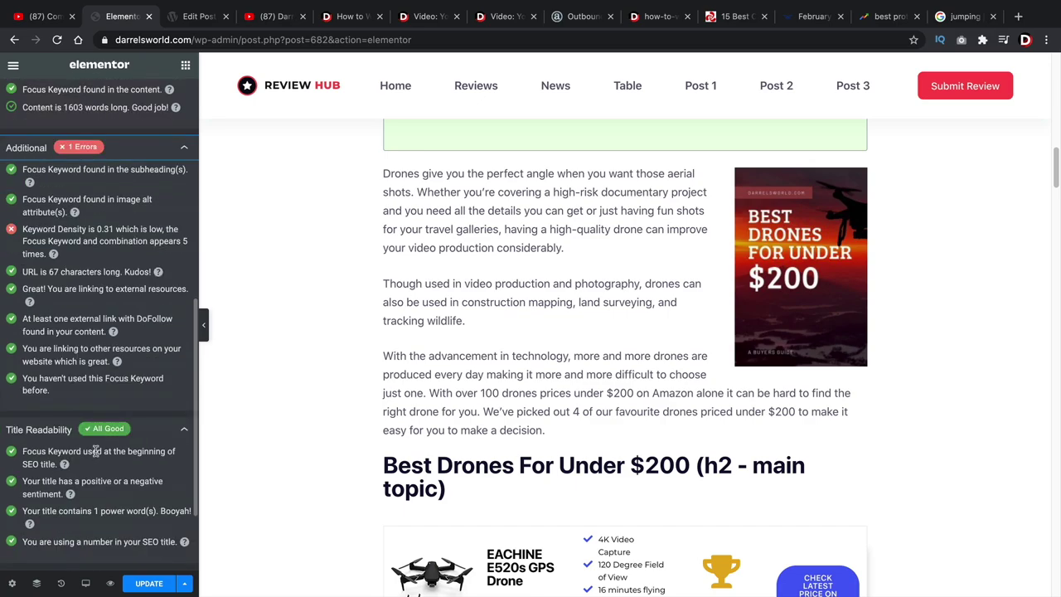
scroll(100, 419, "up", 8)
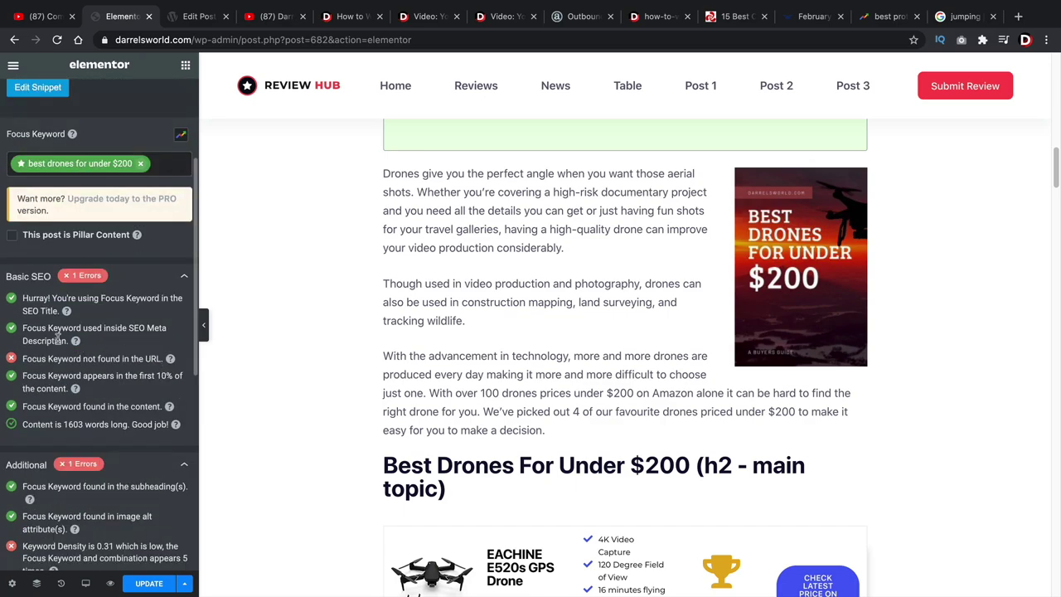
left_click_drag(66, 341, 22, 328)
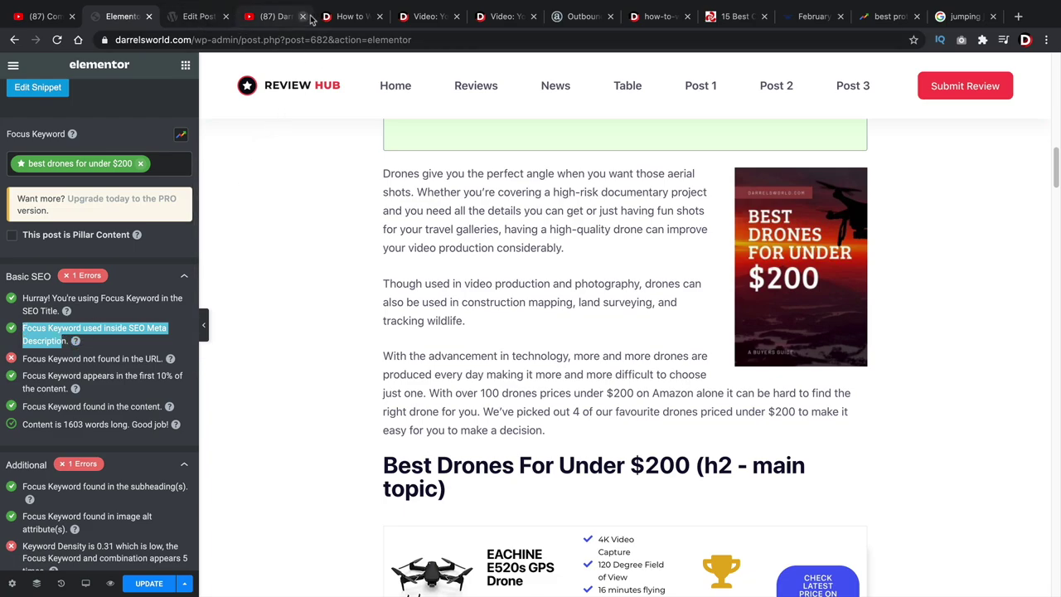
Back in the snippet editor, browse the Description variables list and close it
left_click(218, 18)
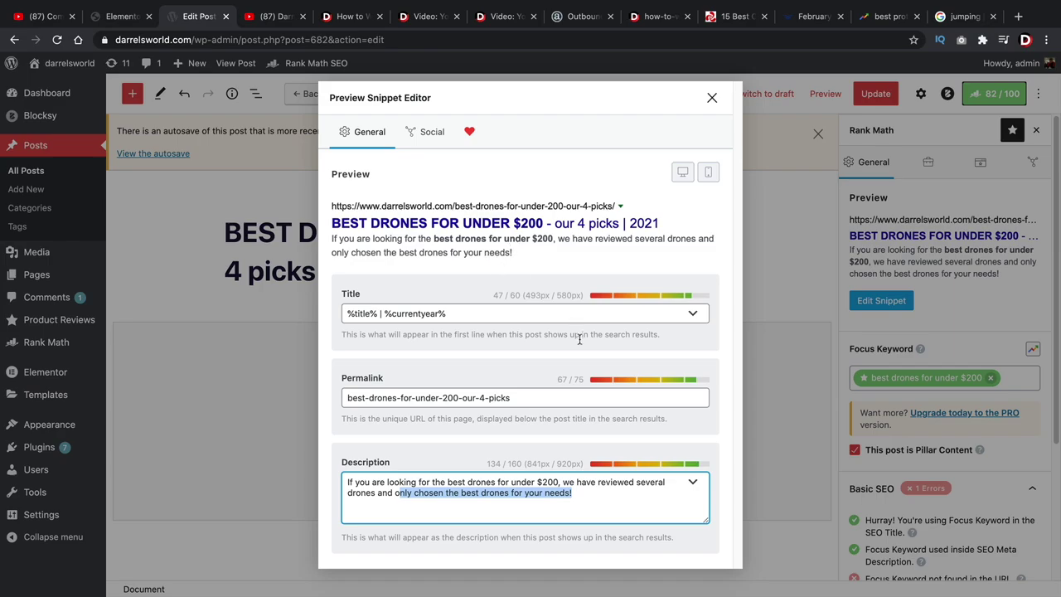
left_click(600, 498)
left_click(693, 483)
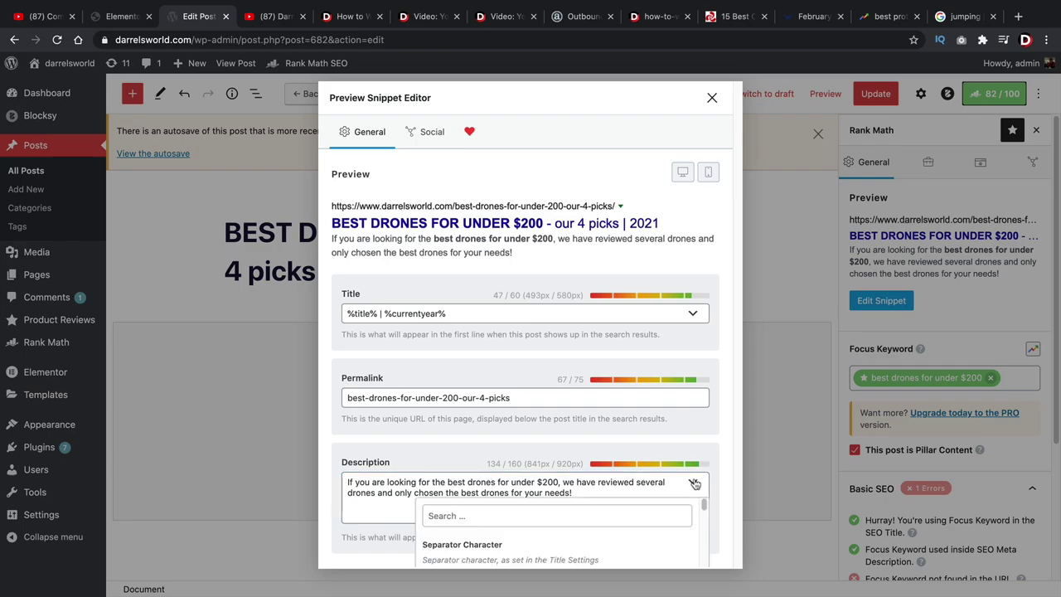
scroll(544, 547, "down", 1)
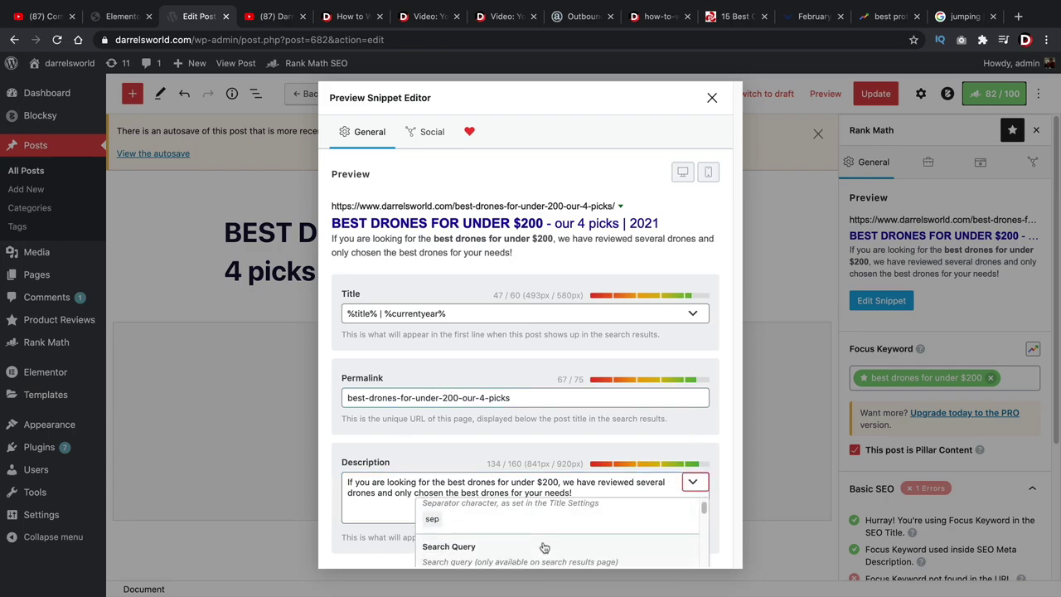
scroll(543, 547, "down", 2)
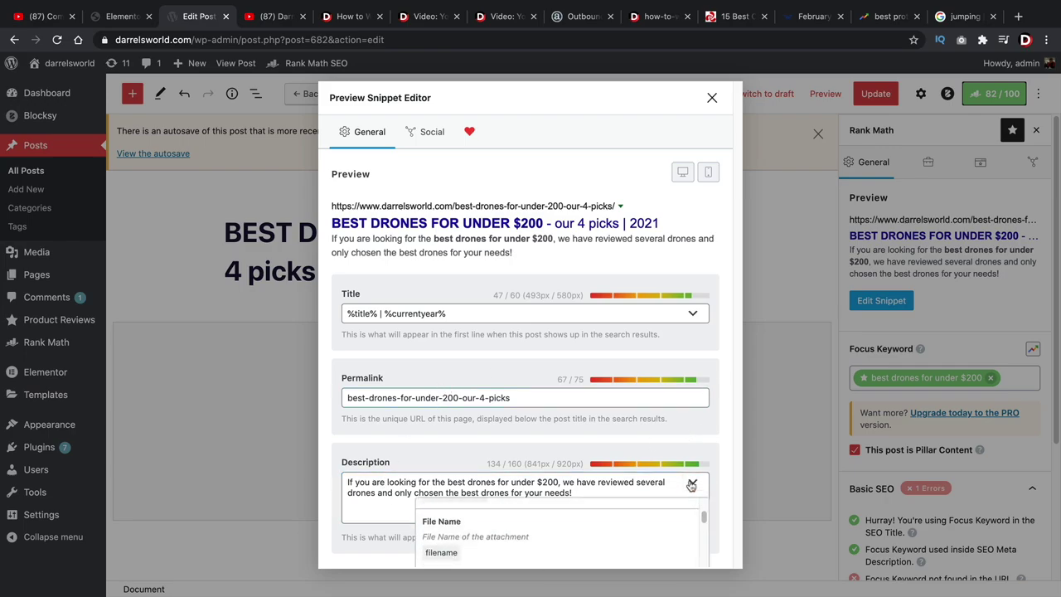
scroll(689, 505, "down", 1)
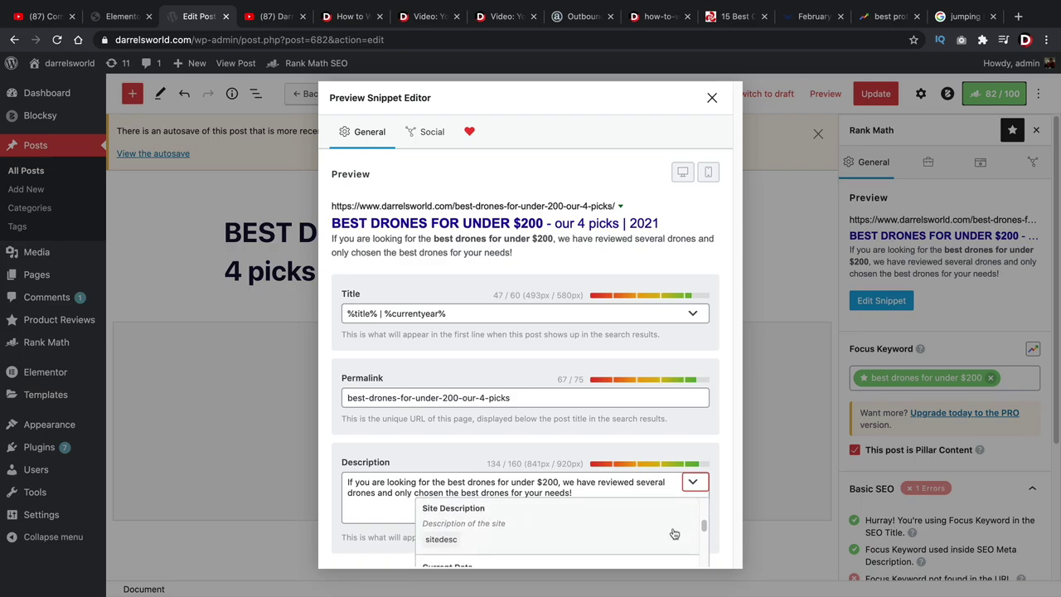
left_click(693, 483)
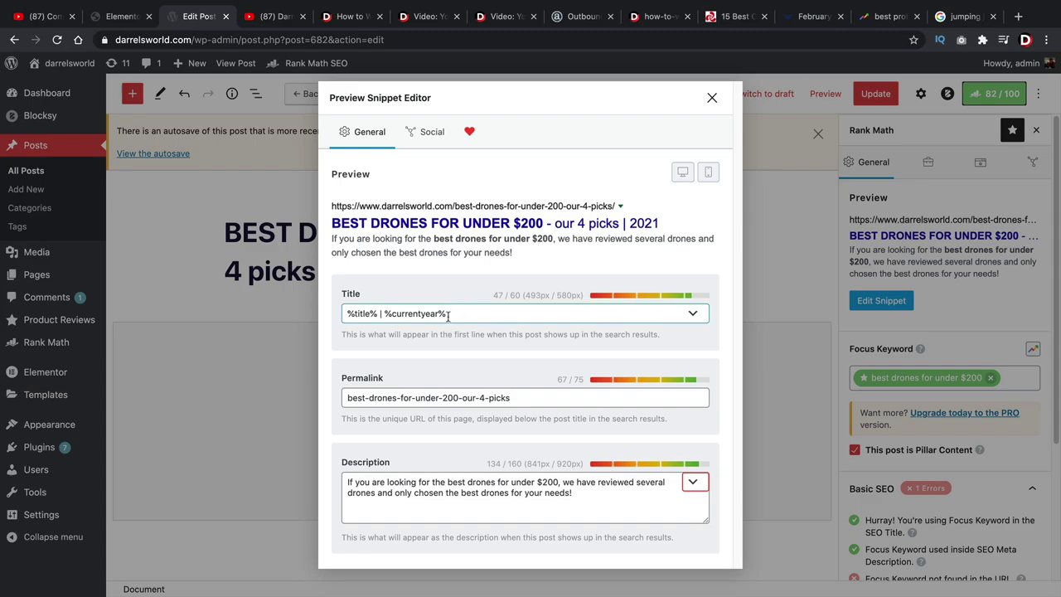
Open the Title variables list, look it over, and close it
left_click(695, 315)
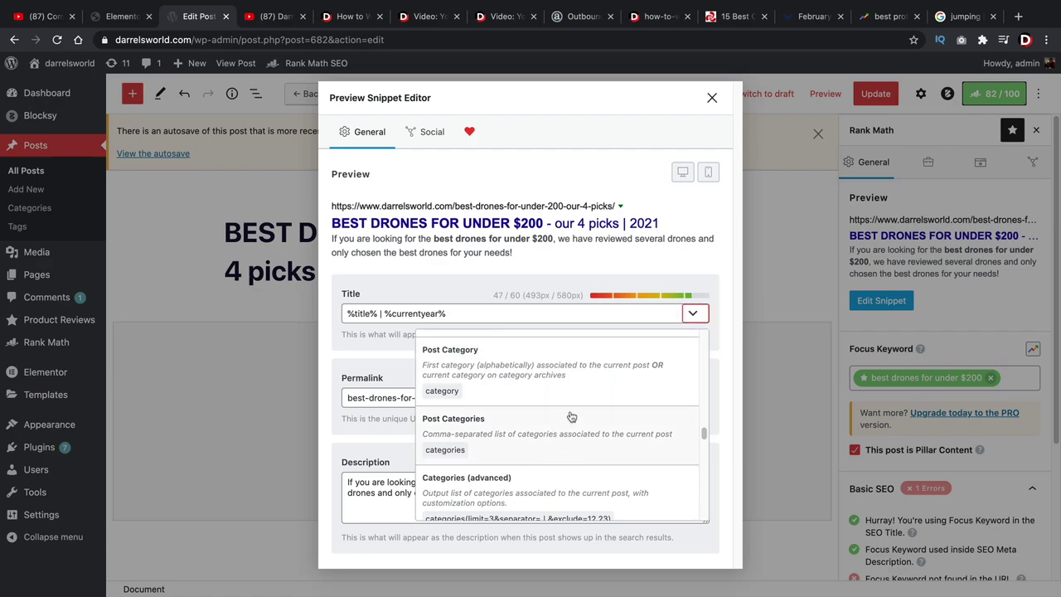
scroll(571, 417, "up", 15)
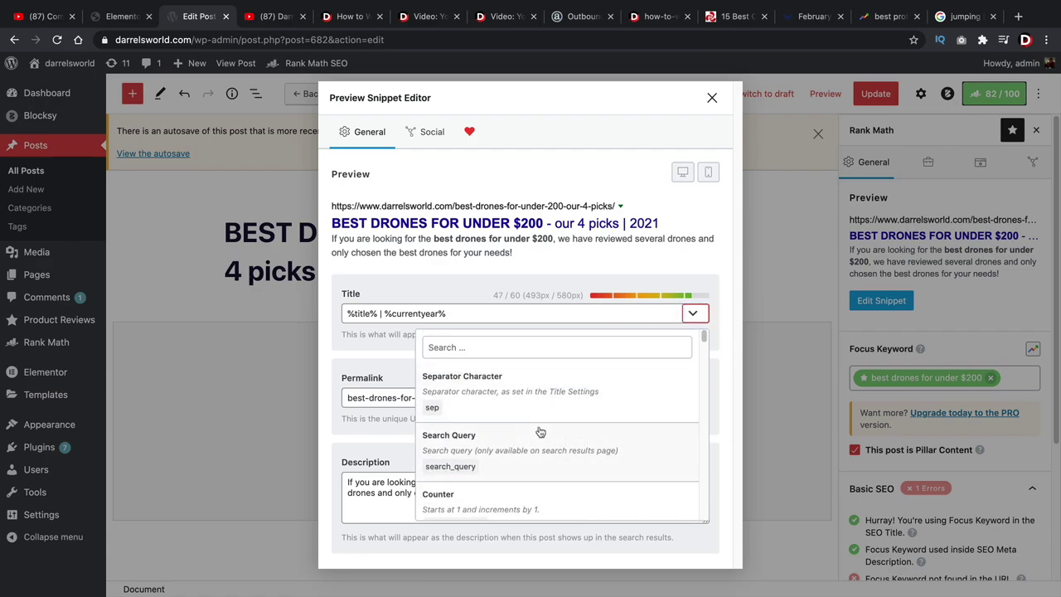
left_click(476, 277)
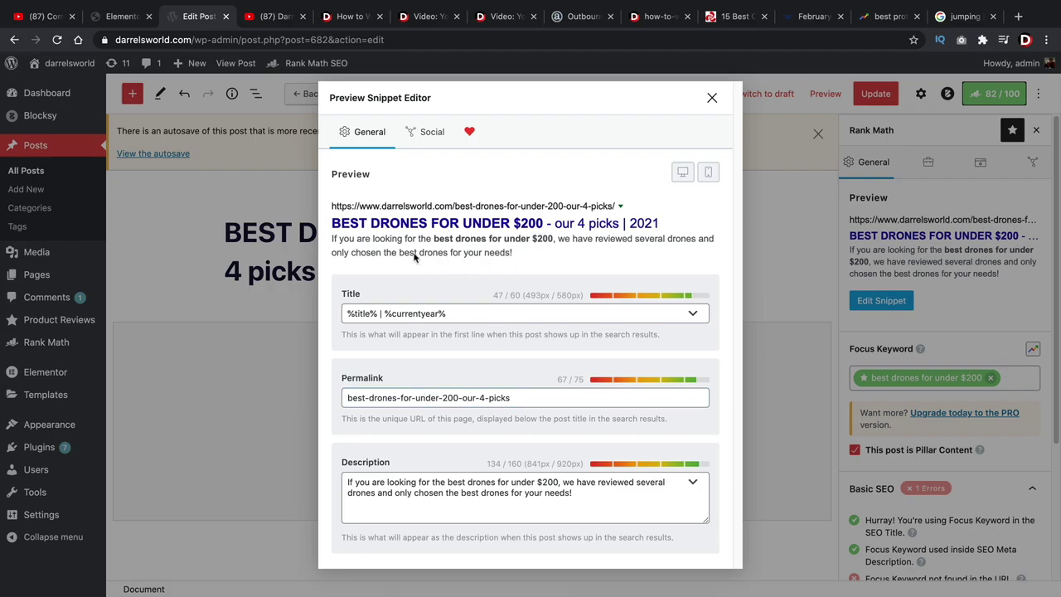
In Rank Math's Advanced robots meta, switch the post to No Index, then back to Index
left_click(120, 15)
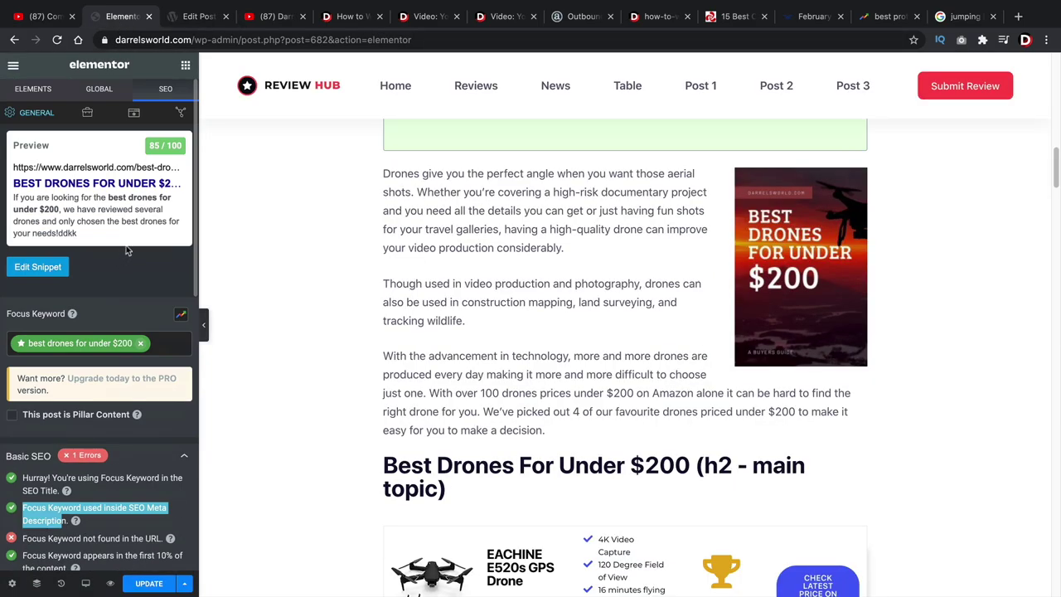
left_click(87, 114)
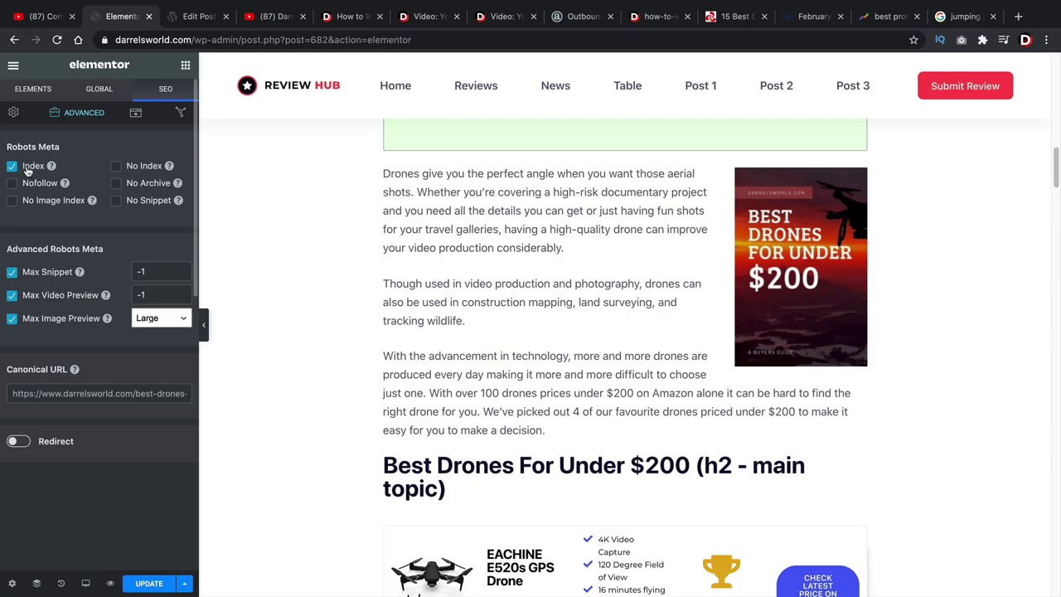
scroll(585, 229, "up", 10)
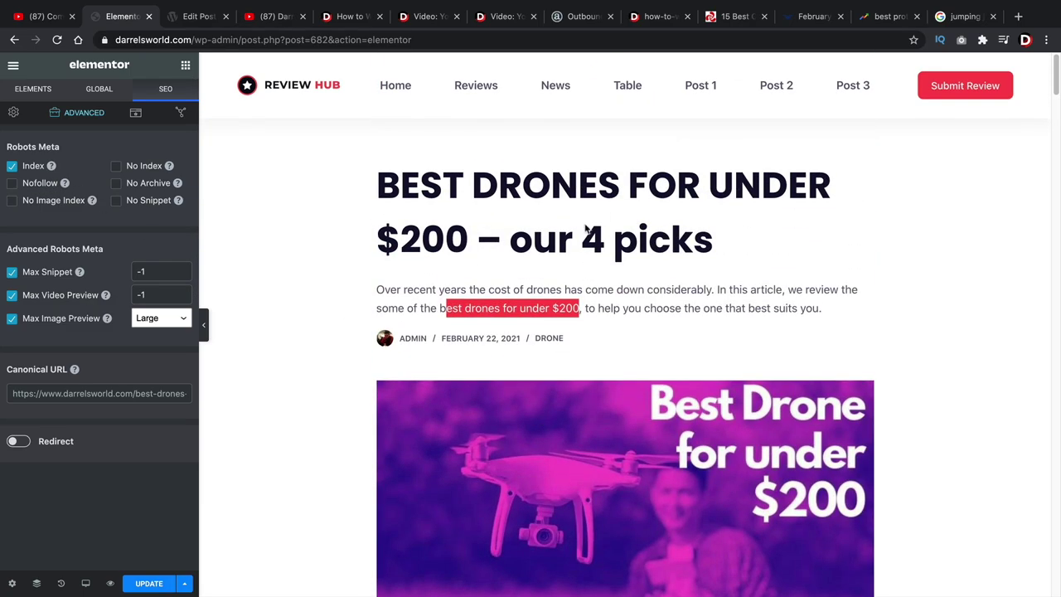
left_click(141, 166)
left_click(12, 165)
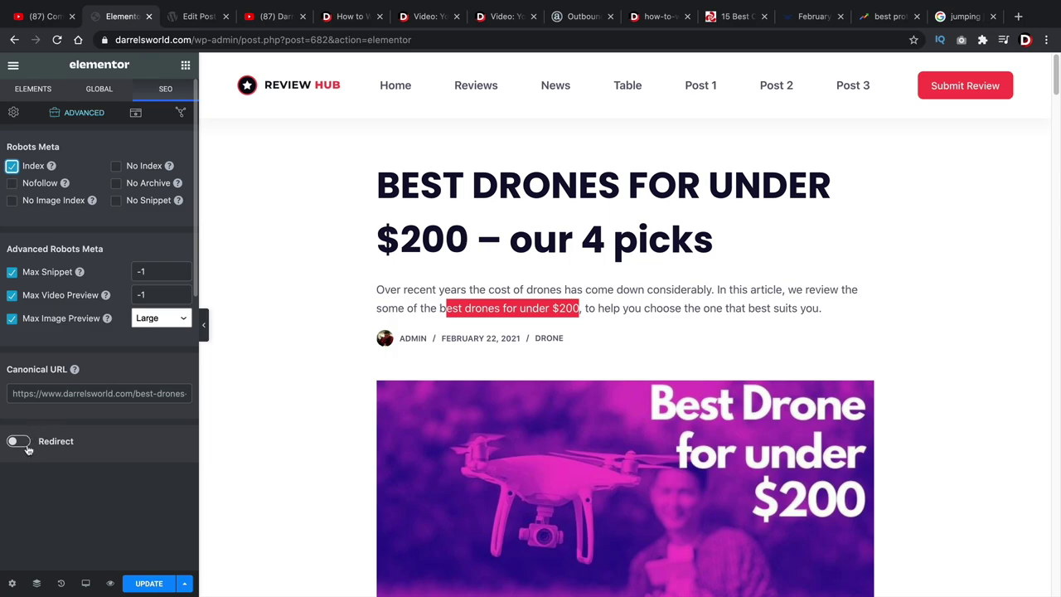
Toggle the post's redirect on and back off, leaving no redirect, then show the Schema settings with Article
left_click(25, 446)
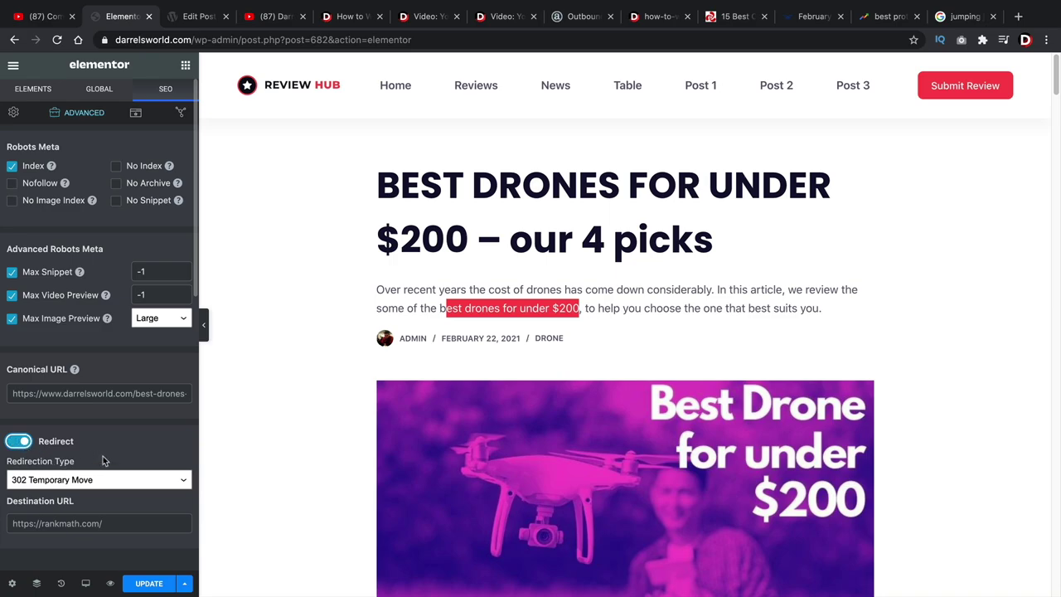
left_click(143, 517)
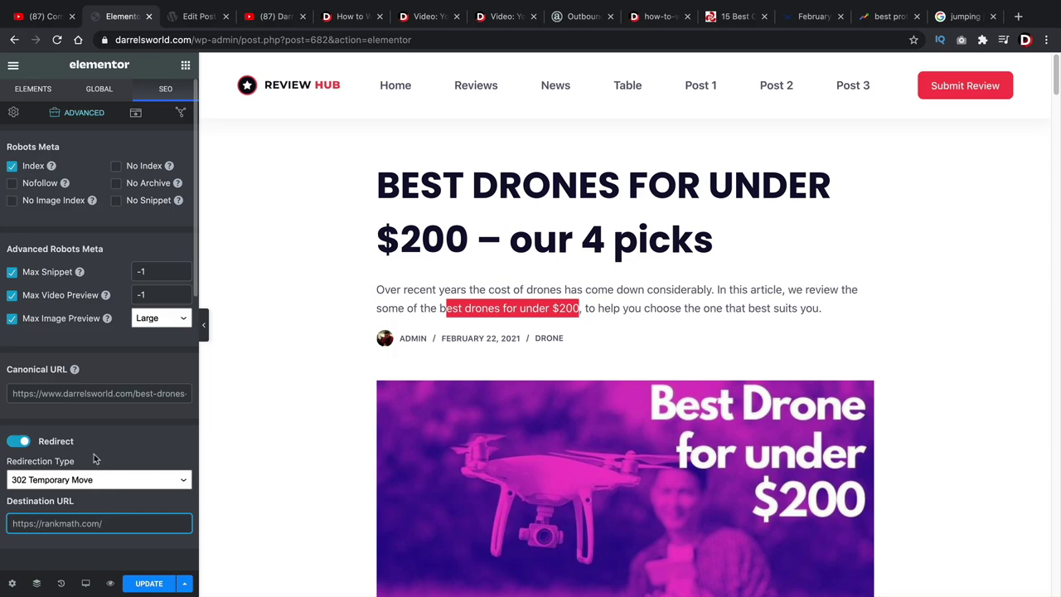
left_click(20, 441)
left_click(136, 113)
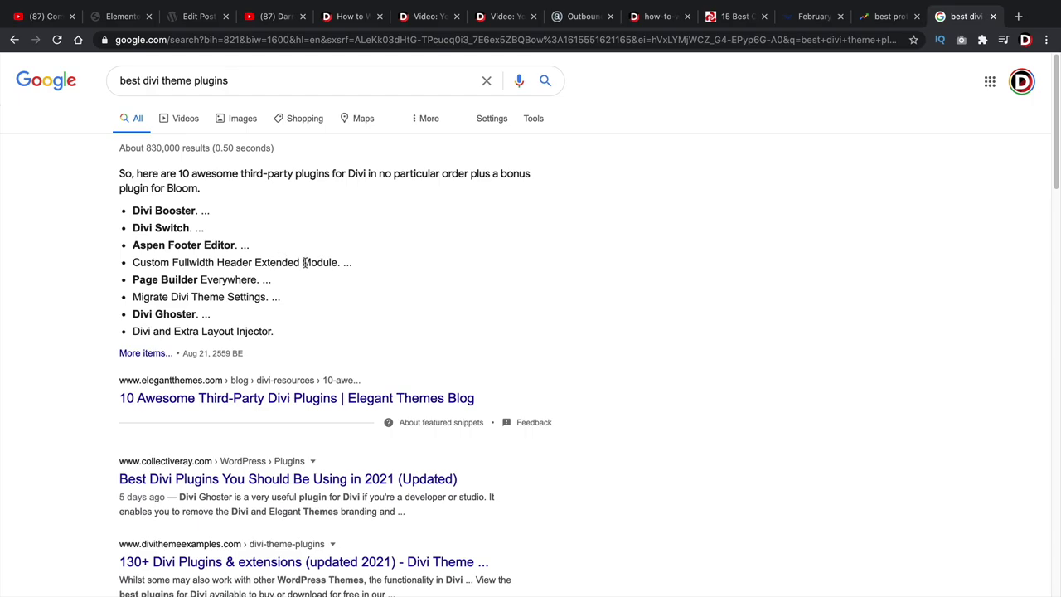
Return to the Elementor drone post, then open and close the Preview Snippet Editor
left_click(123, 20)
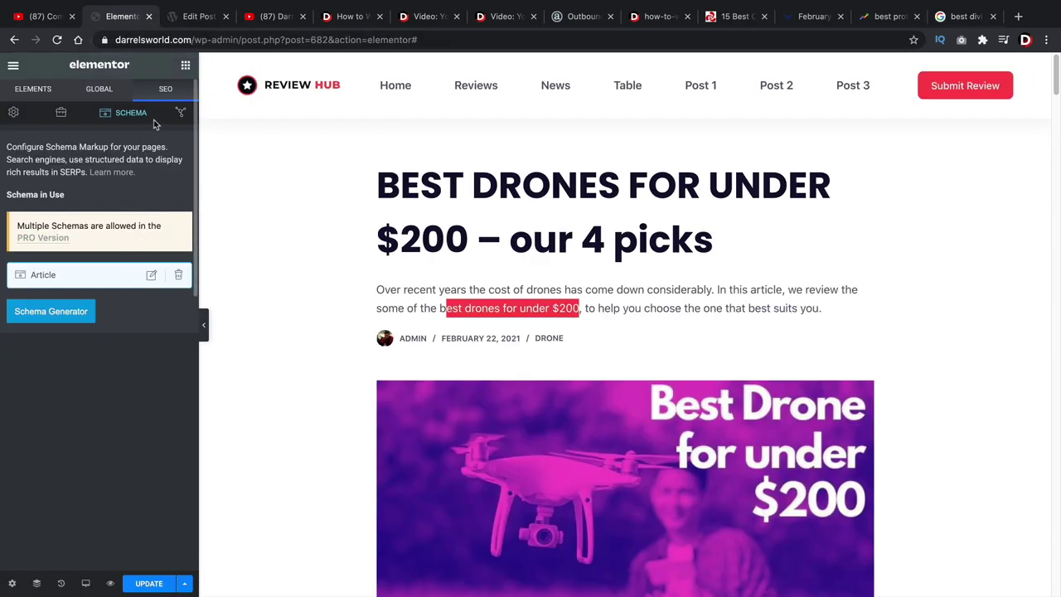
left_click(180, 113)
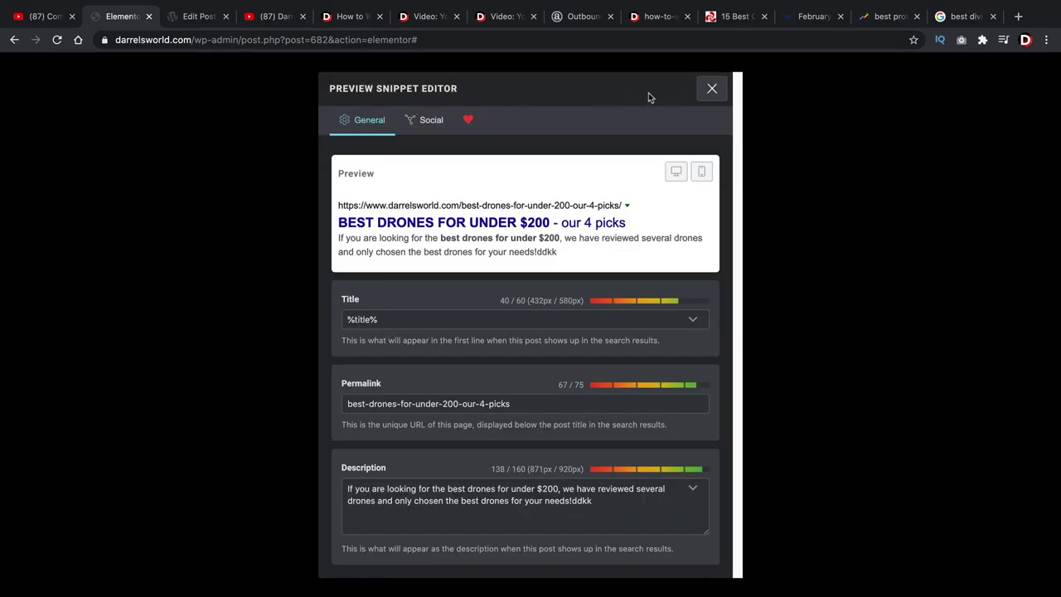
left_click(711, 89)
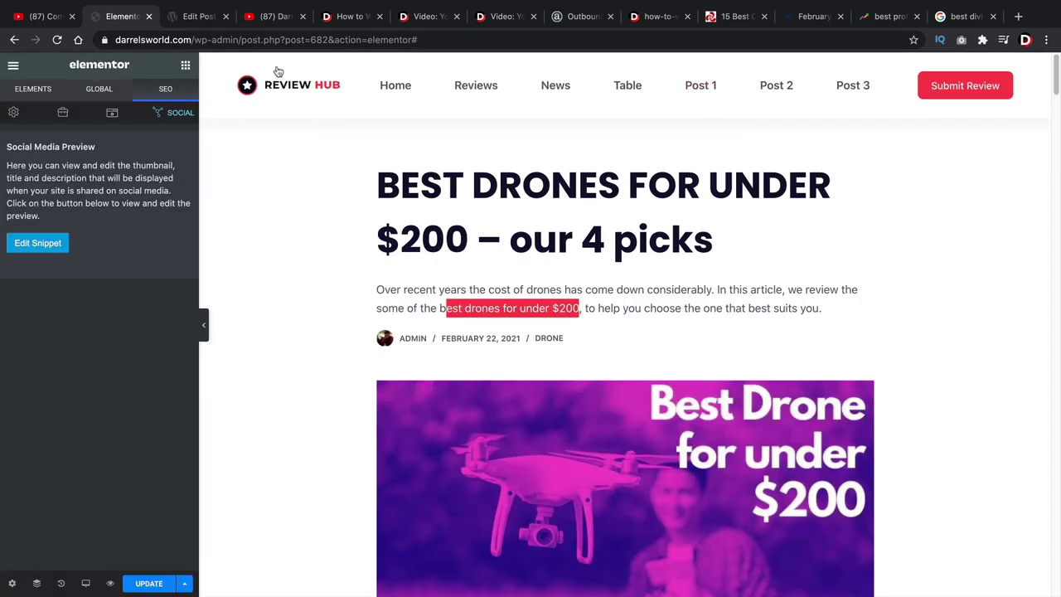
Review the drone post's Facebook share preview and its social title and description fields
left_click(194, 18)
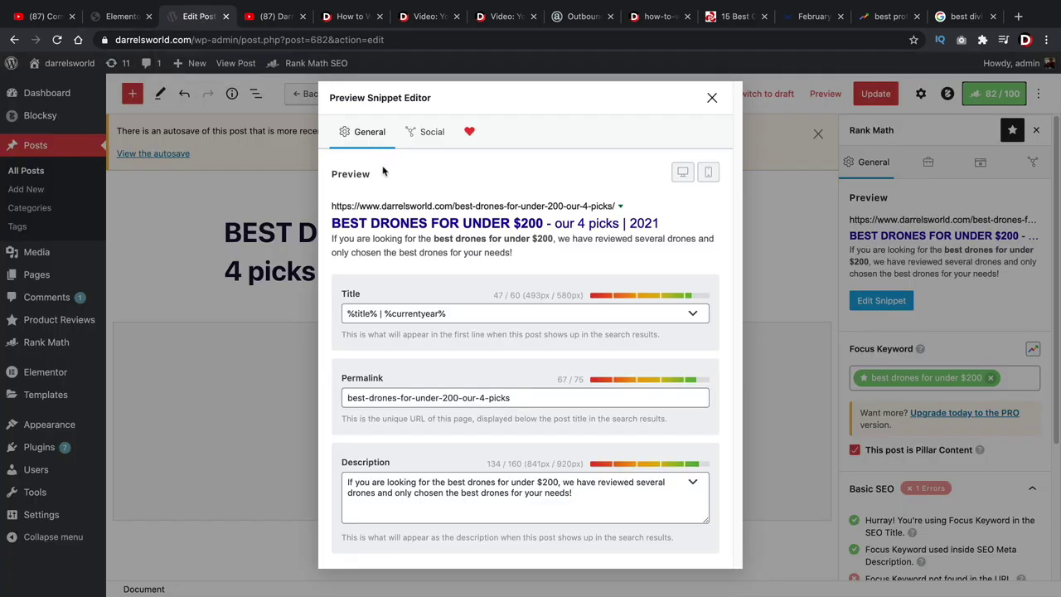
left_click(432, 135)
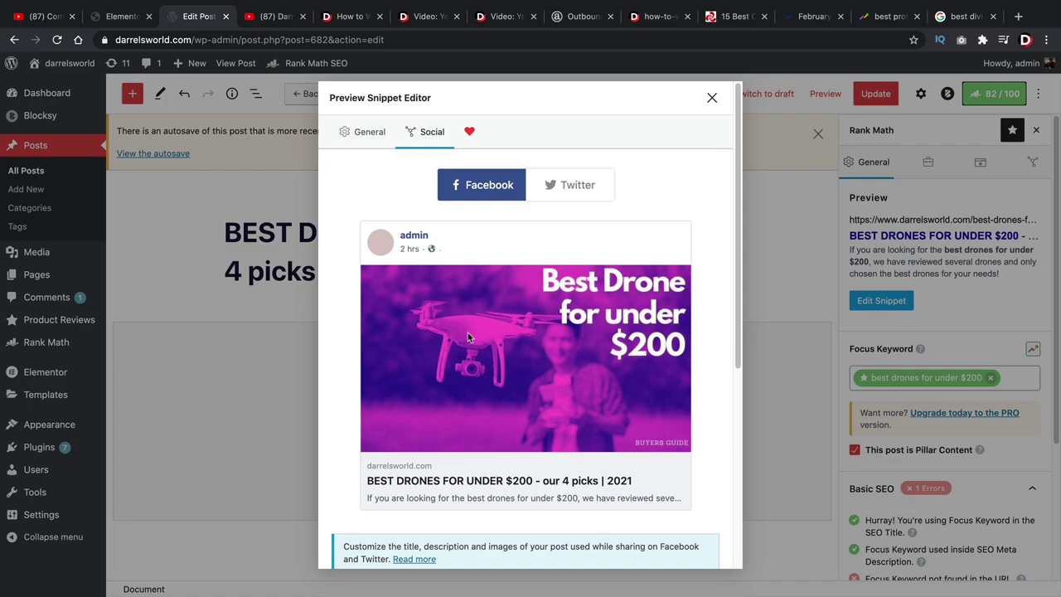
scroll(469, 332, "down", 3)
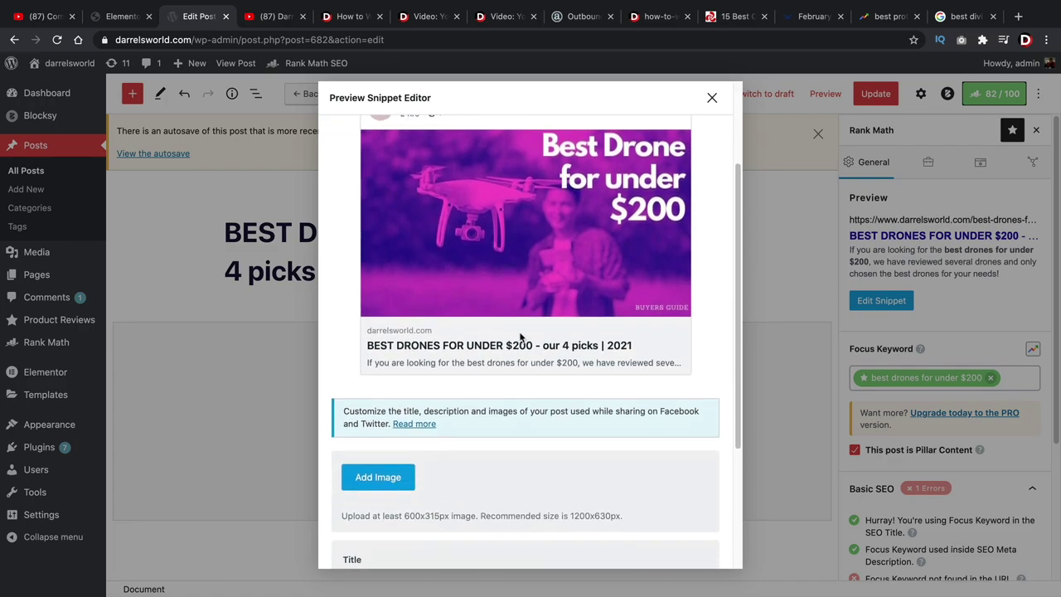
scroll(521, 336, "down", 3)
scroll(523, 333, "up", 3)
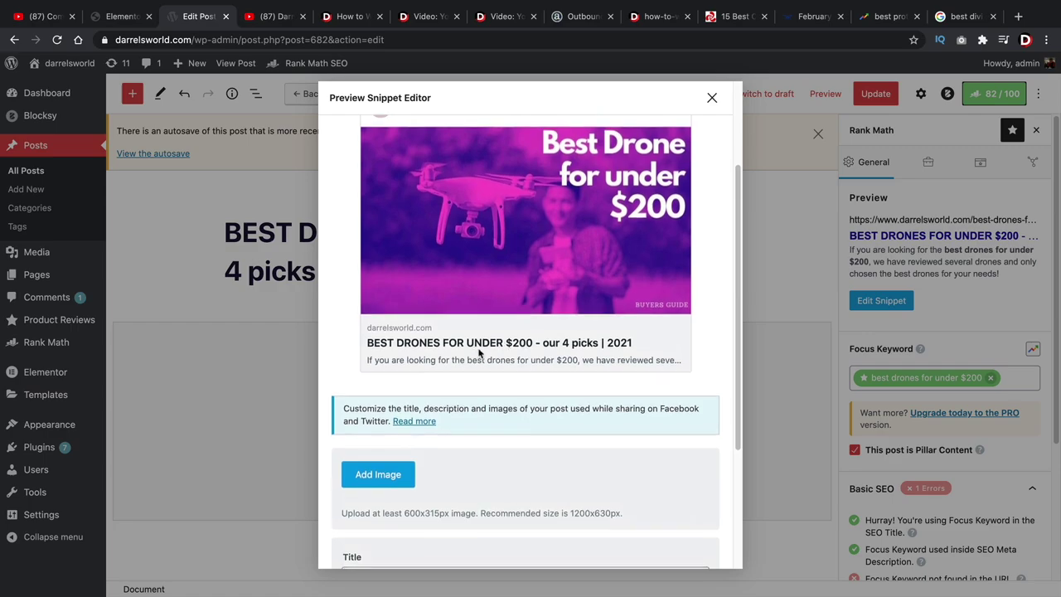
scroll(560, 295, "down", 2)
scroll(559, 294, "down", 3)
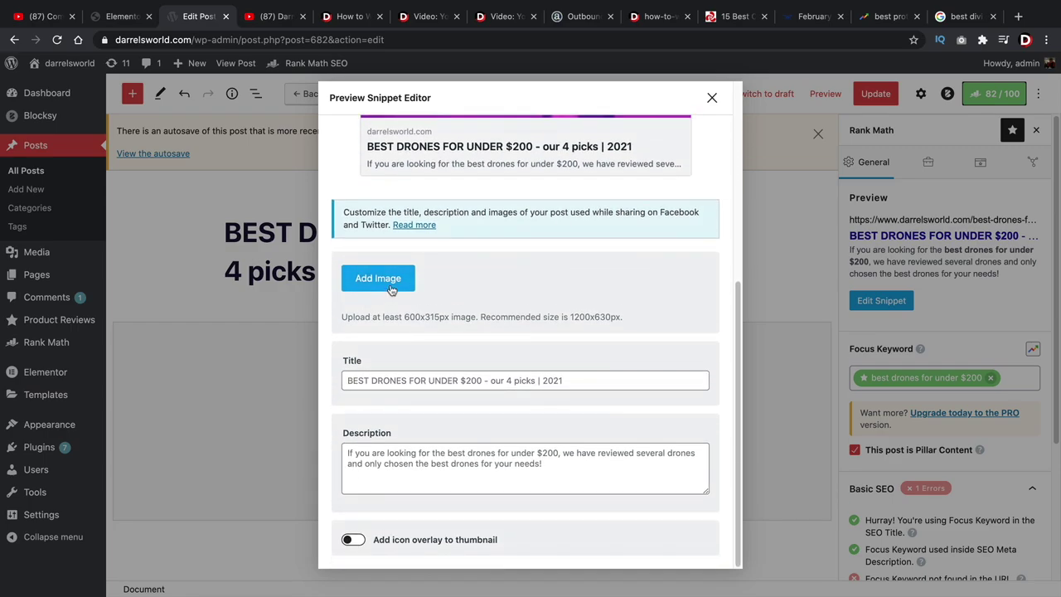
left_click(492, 380)
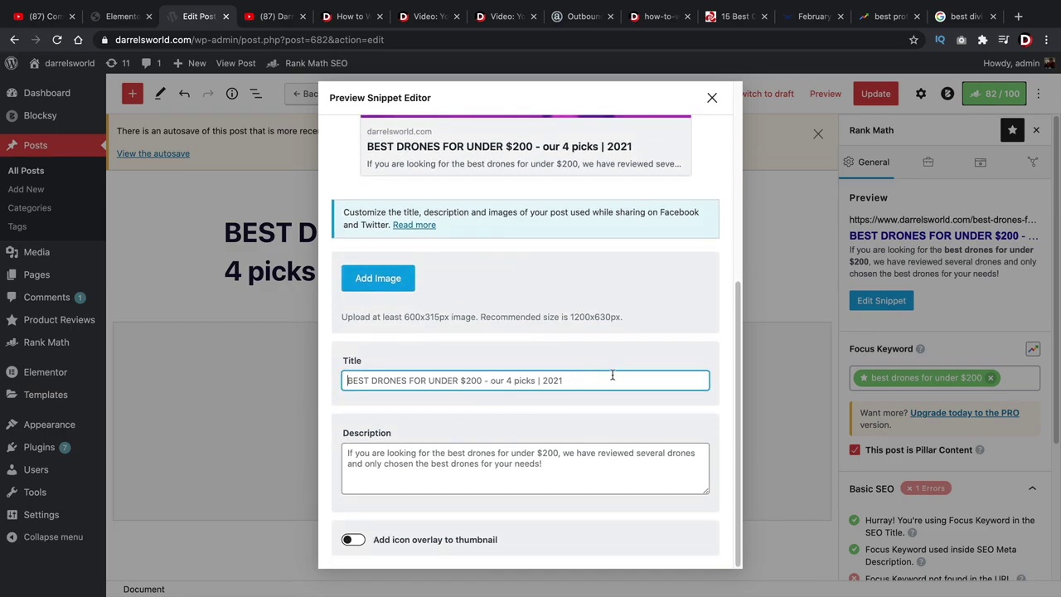
left_click(535, 447)
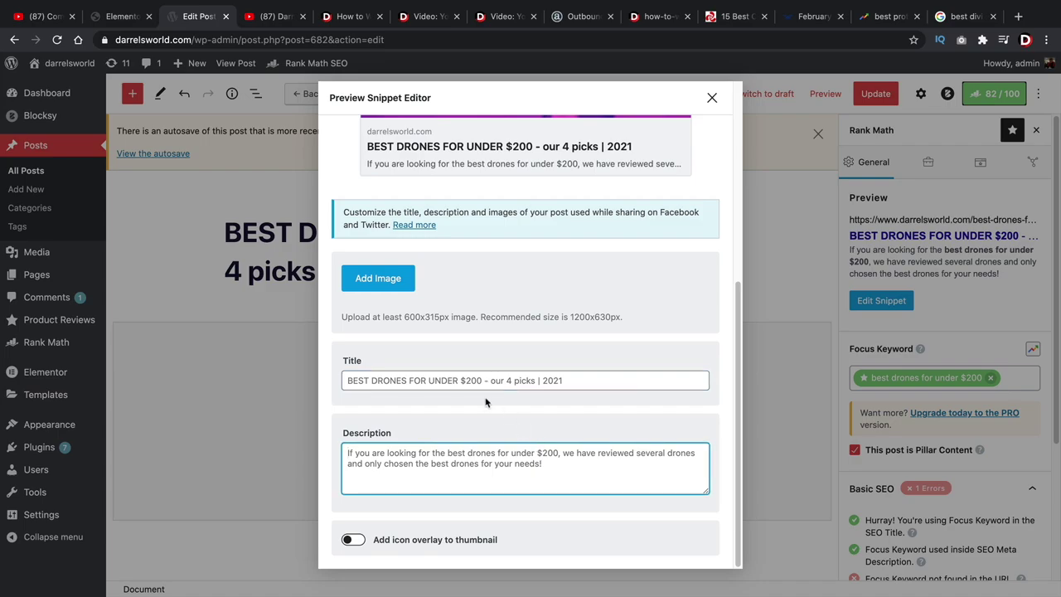
Check the drone post's Twitter card preview, with its title ending in 2021
scroll(486, 404, "up", 5)
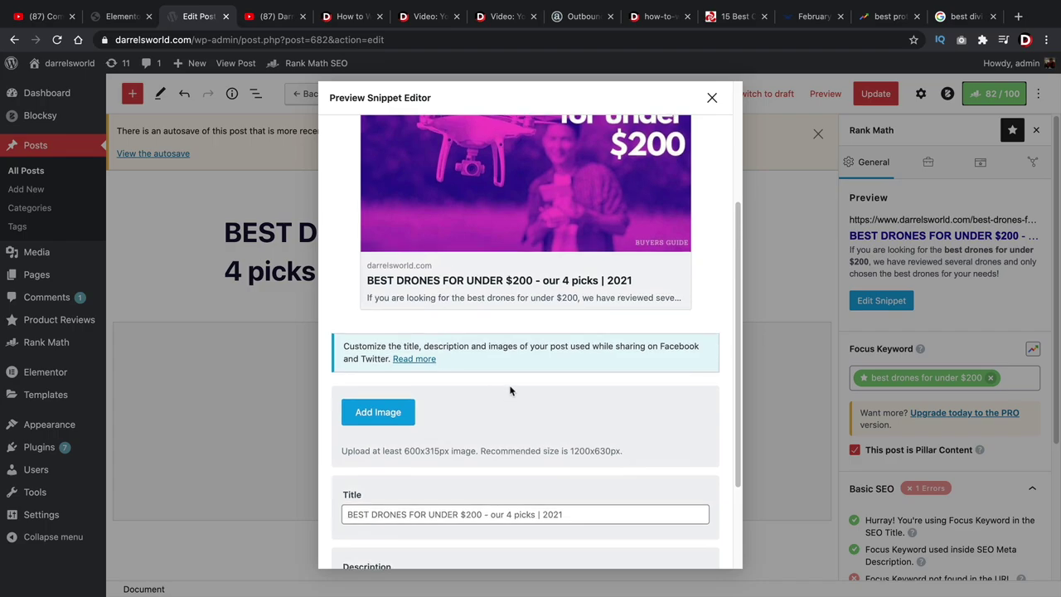
scroll(514, 381, "up", 1)
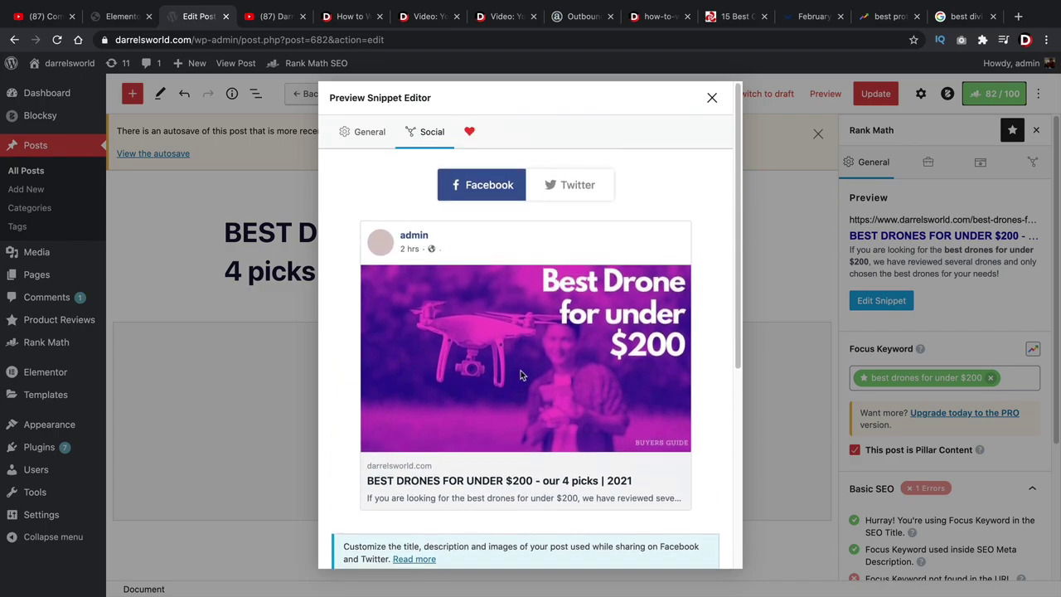
left_click(580, 186)
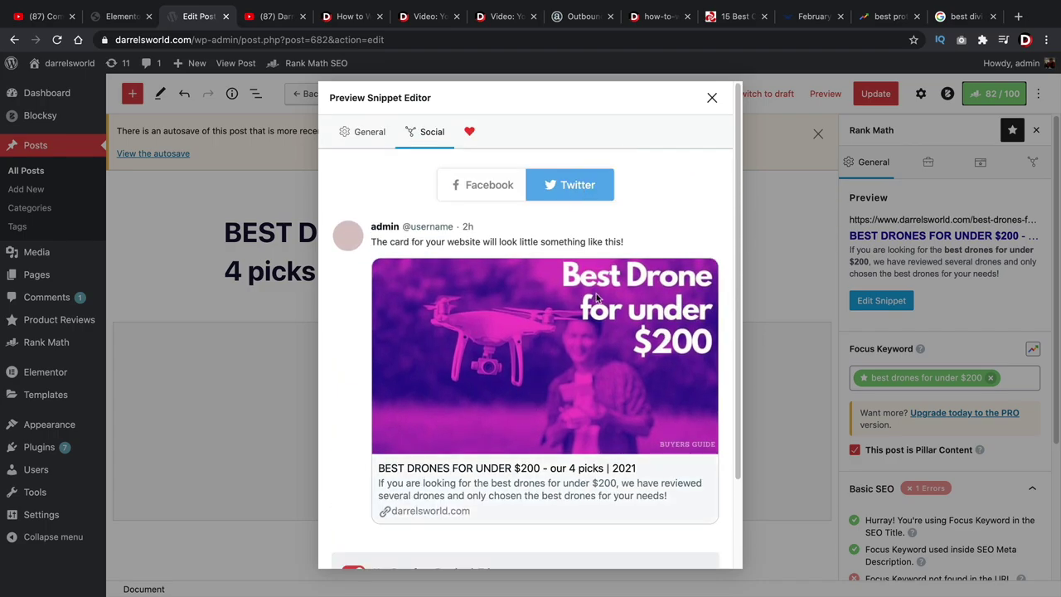
scroll(573, 292, "down", 3)
scroll(591, 270, "up", 3)
Read through the 'How to Write High-Ranking Blog Posts' guide, then return to the Elementor drone post
left_click(349, 19)
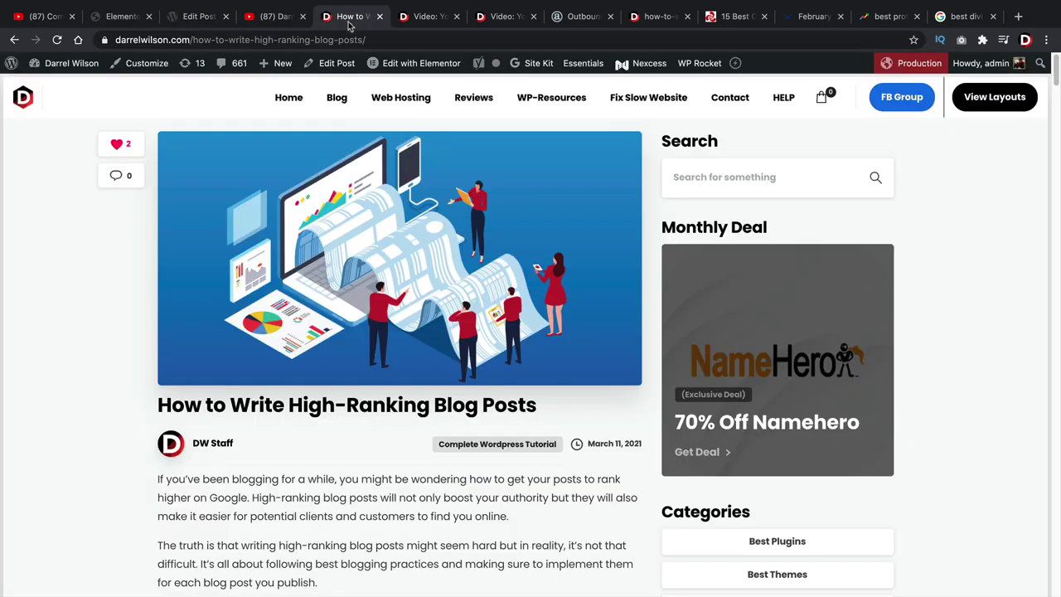
scroll(389, 410, "down", 5)
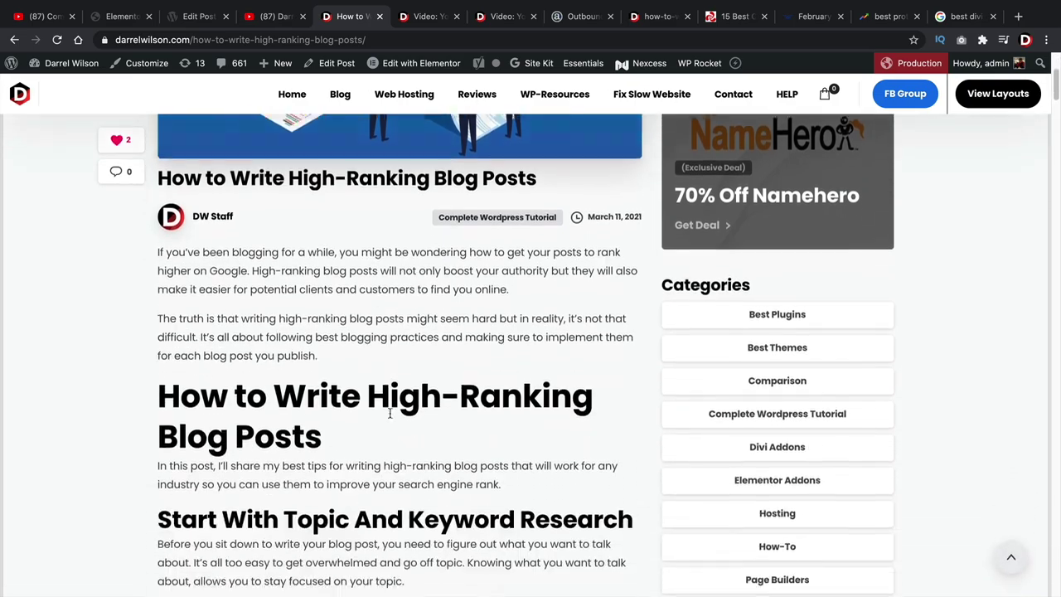
scroll(389, 410, "down", 8)
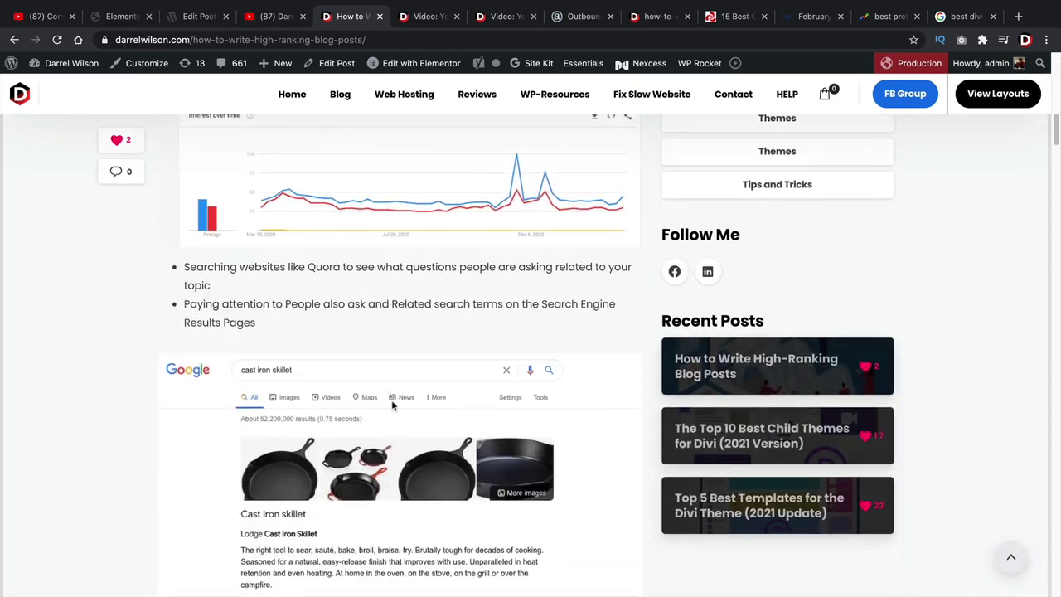
scroll(393, 404, "down", 6)
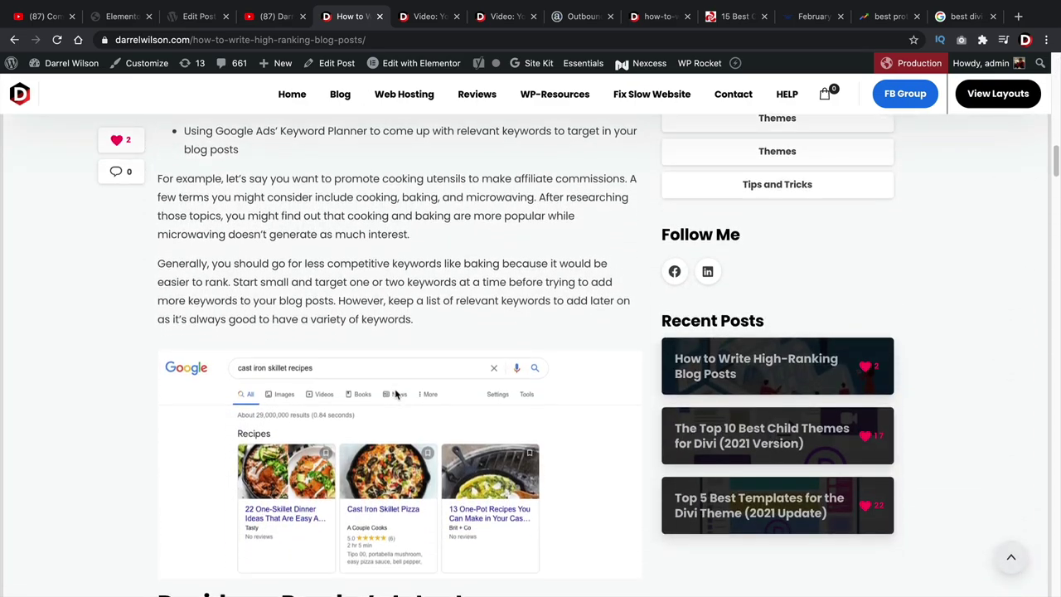
scroll(396, 394, "down", 3)
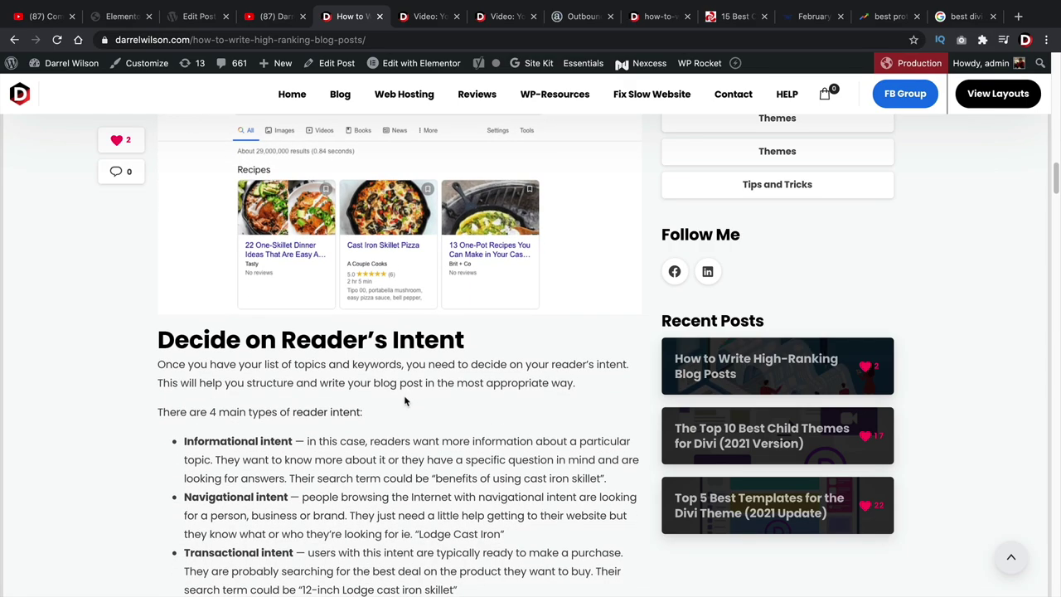
scroll(406, 386, "down", 8)
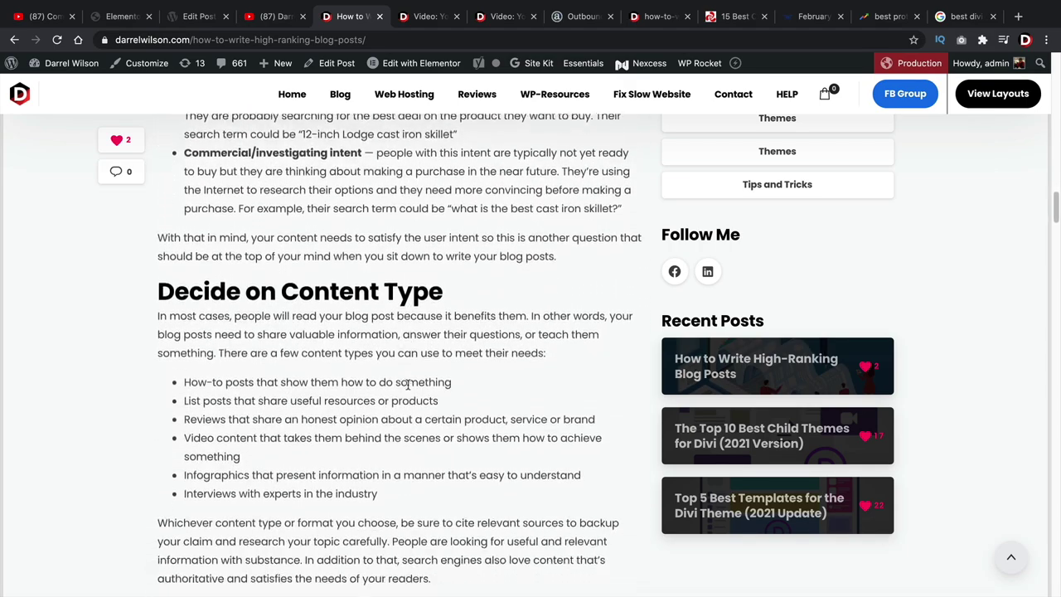
scroll(408, 386, "down", 10)
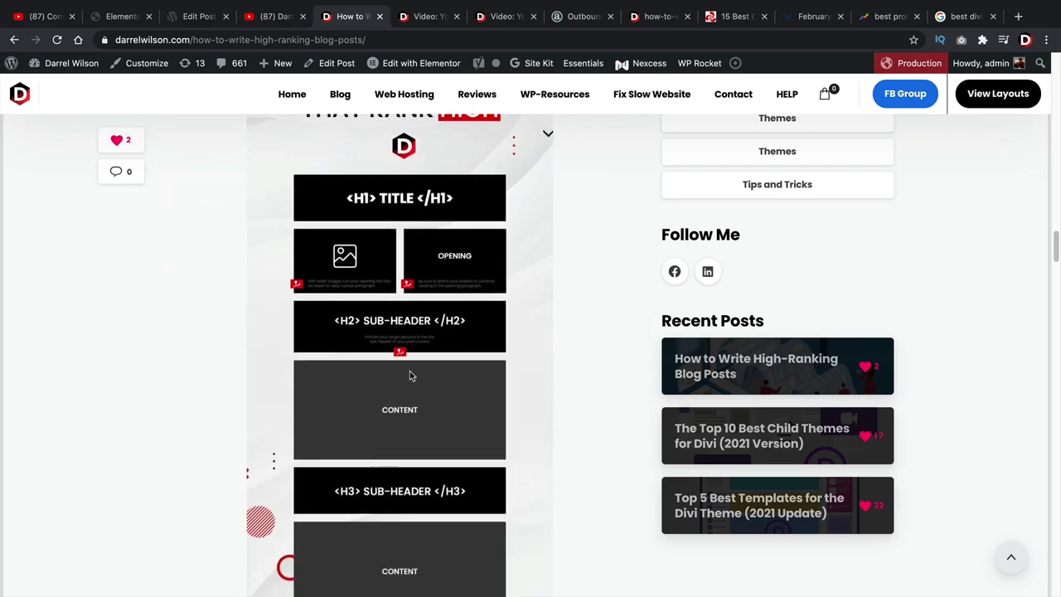
scroll(410, 376, "down", 5)
left_click_drag(383, 273, 452, 358)
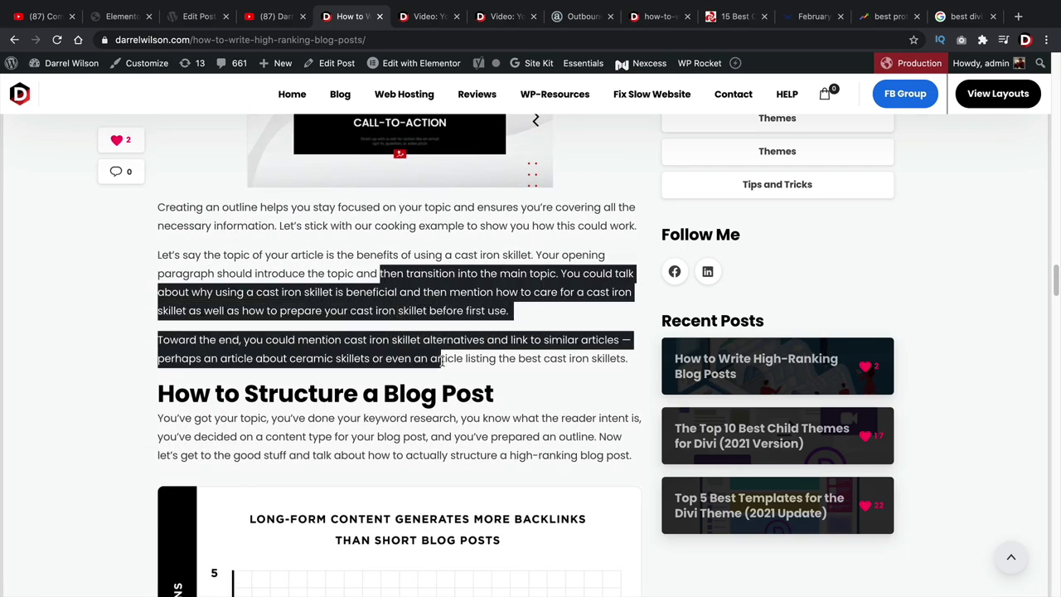
left_click(455, 348)
scroll(455, 349, "down", 3)
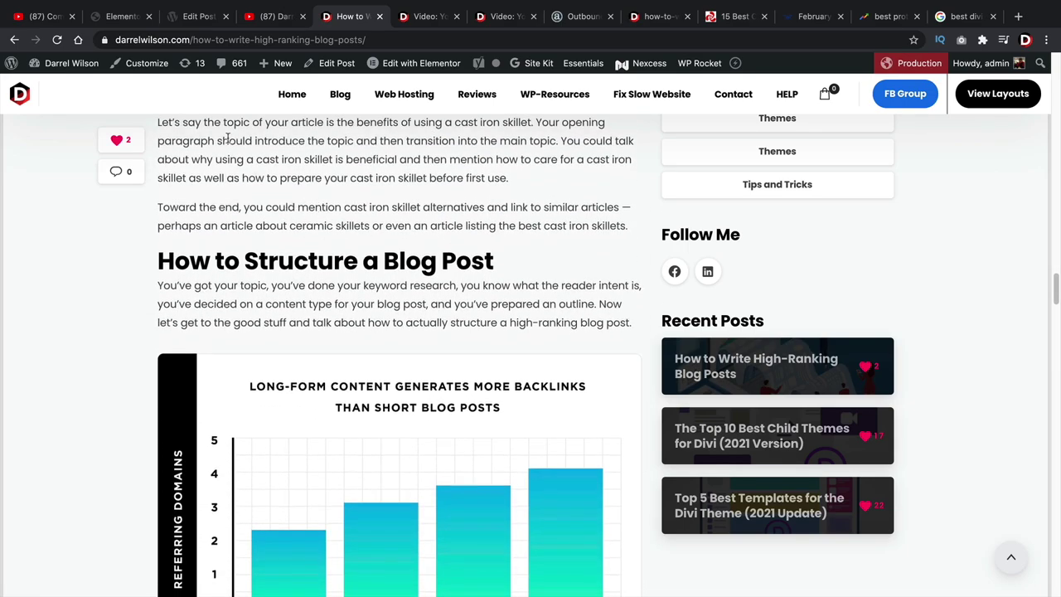
left_click(121, 16)
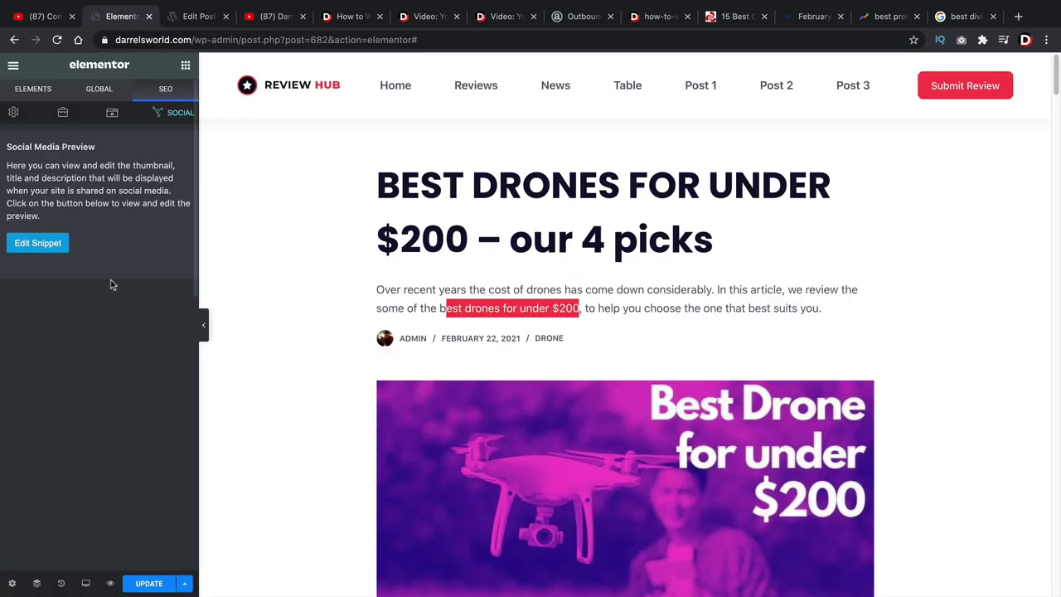
Show Rank Math's General analysis with the 85/100 score and Basic SEO checks
left_click(37, 110)
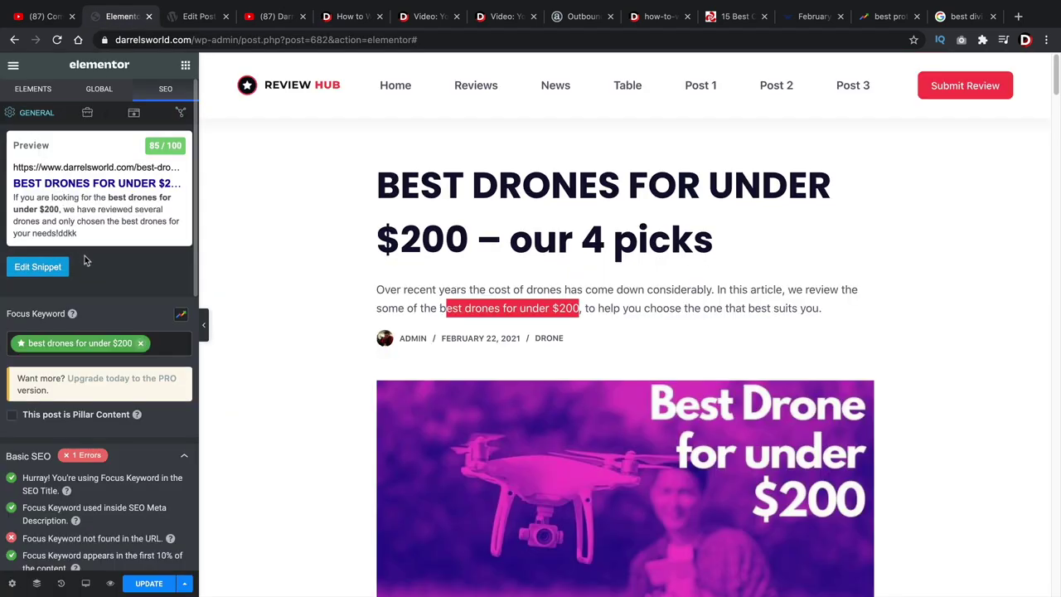
scroll(116, 289, "down", 1)
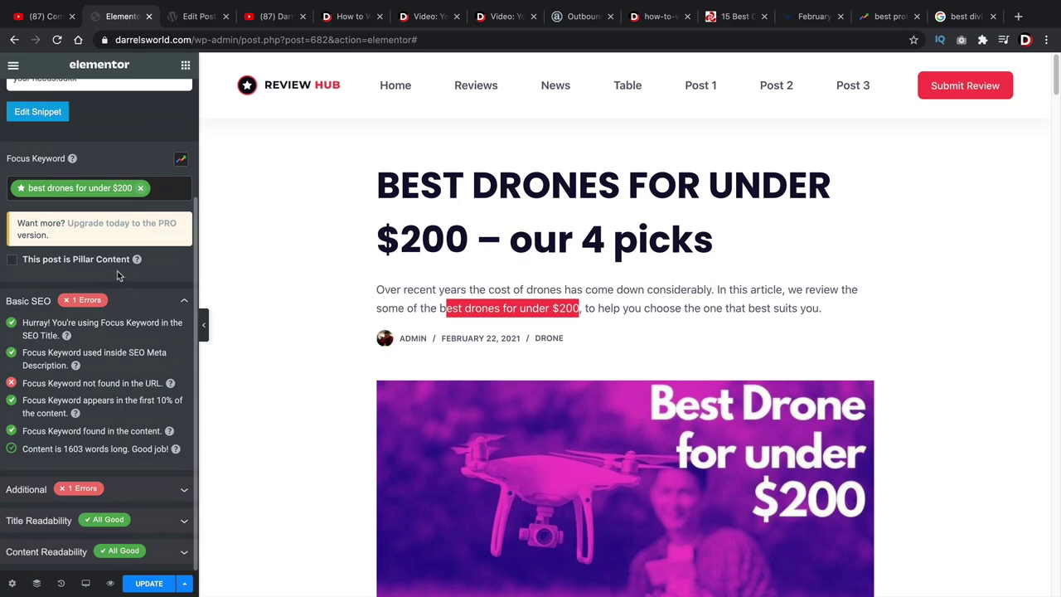